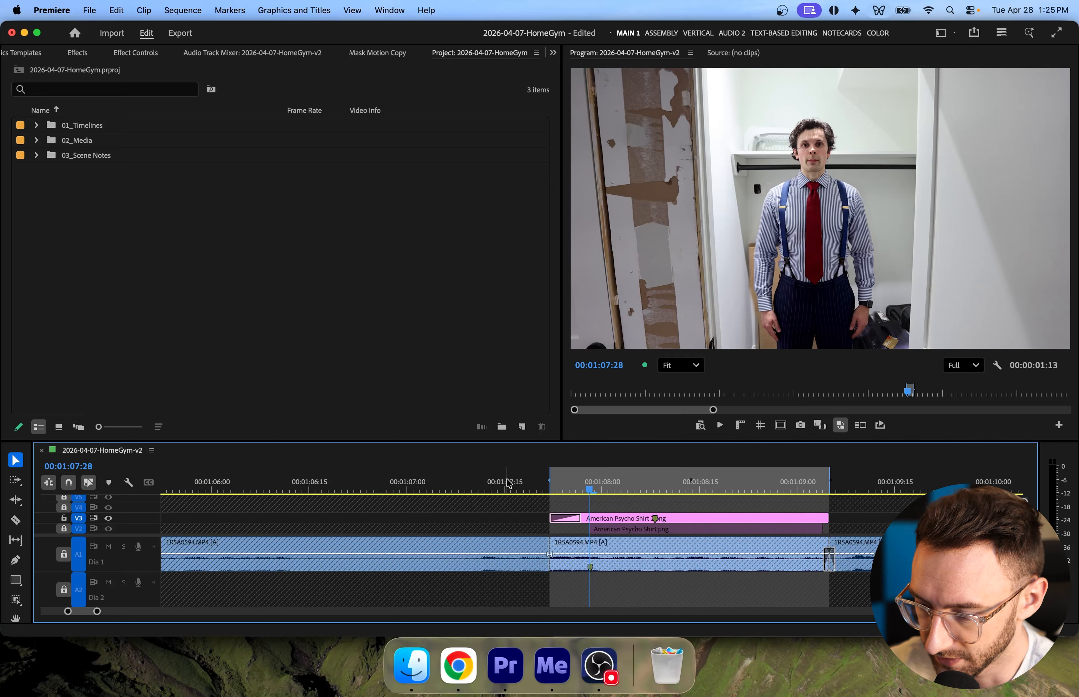
Mark an in point ahead of the American Psycho Shirt 2.png clip and play from the clip's start.
click(434, 489)
key(i)
click(550, 487)
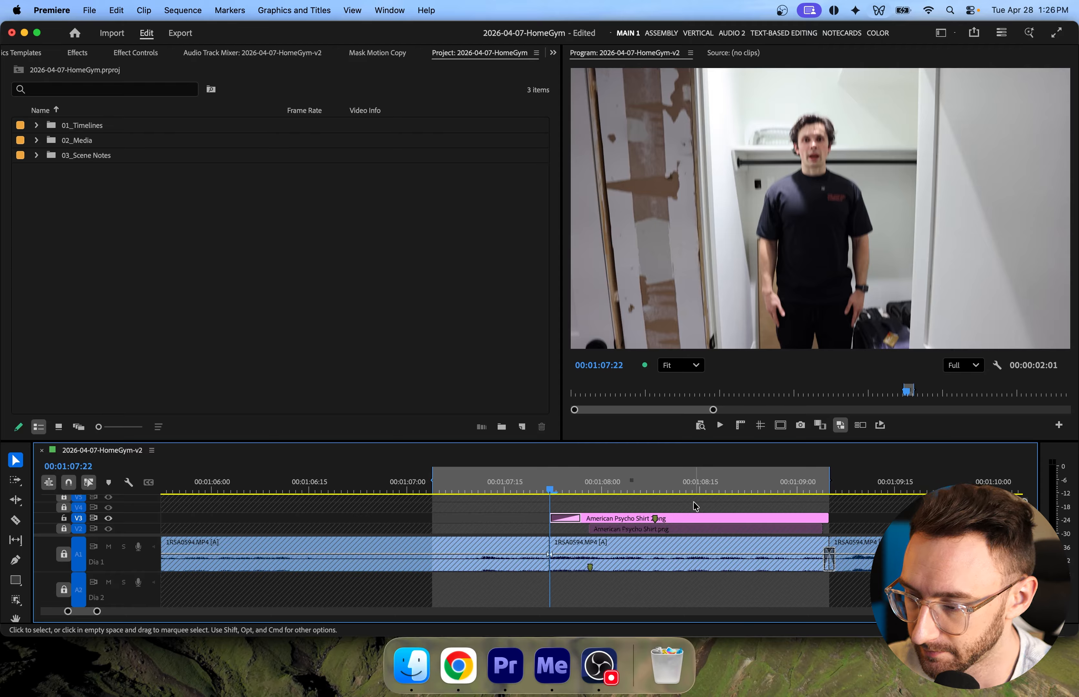
key(space)
Show the effect controls for American Psycho Shirt 2.png and review how the shirt overlay fits the moving body.
click(556, 517)
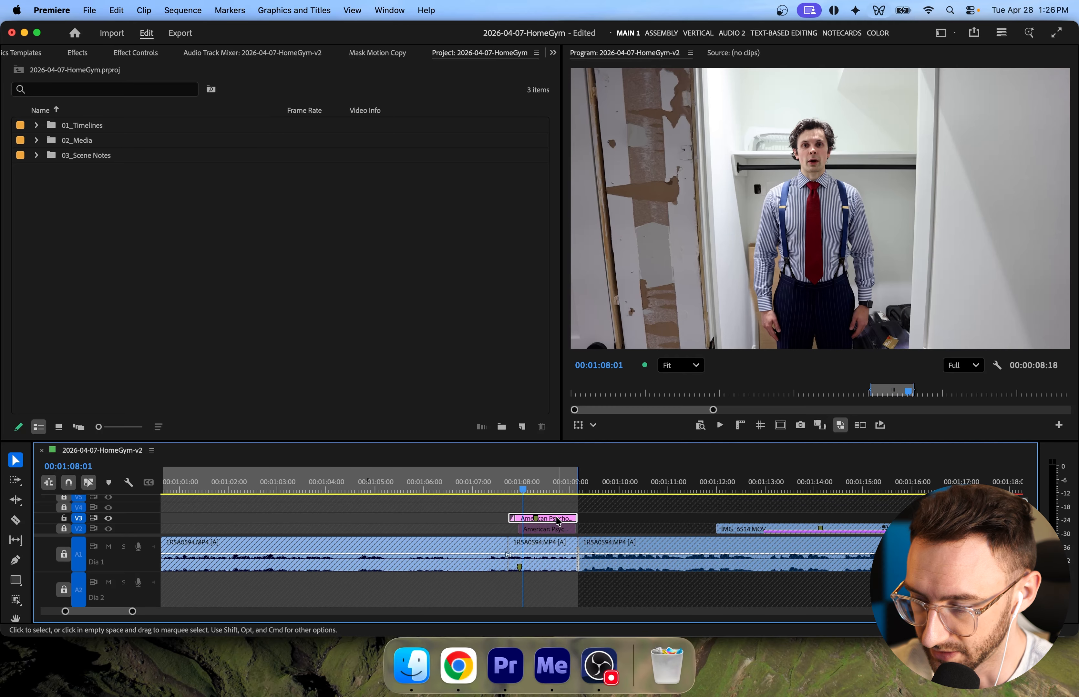
key(Left)
key(Left)
key(Left)
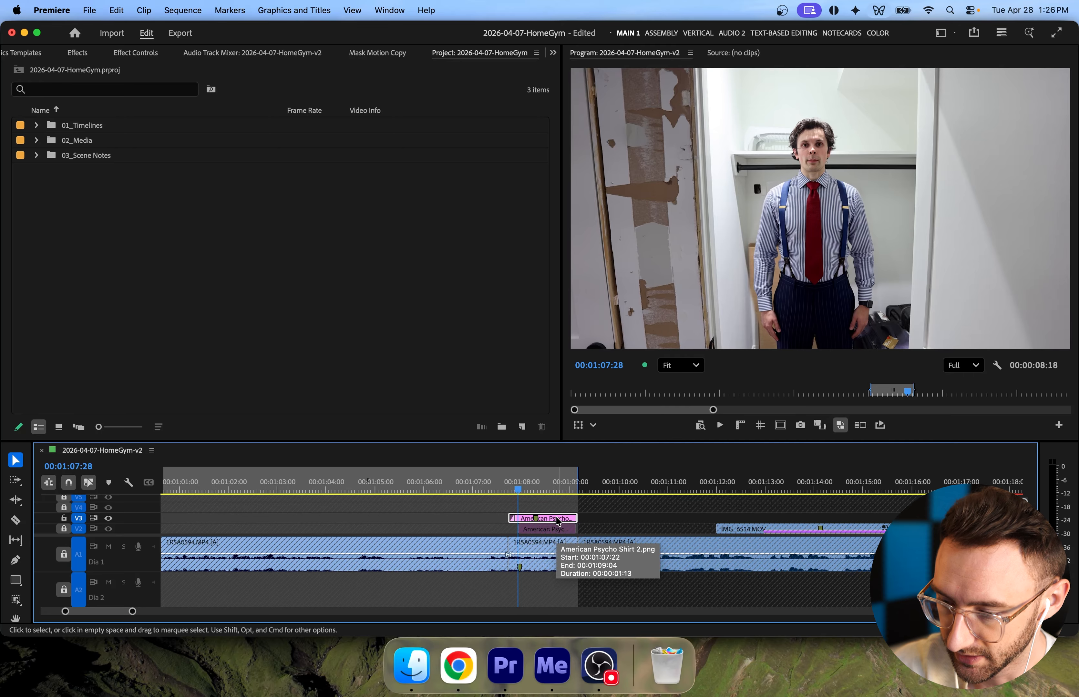
key(shift+5)
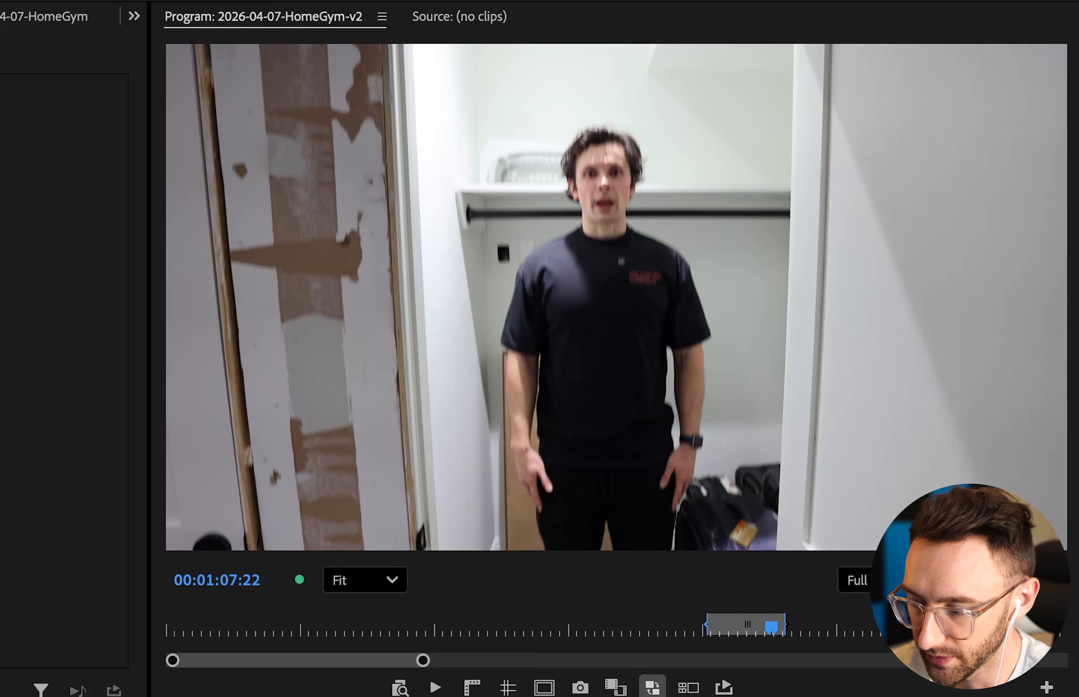
key(space)
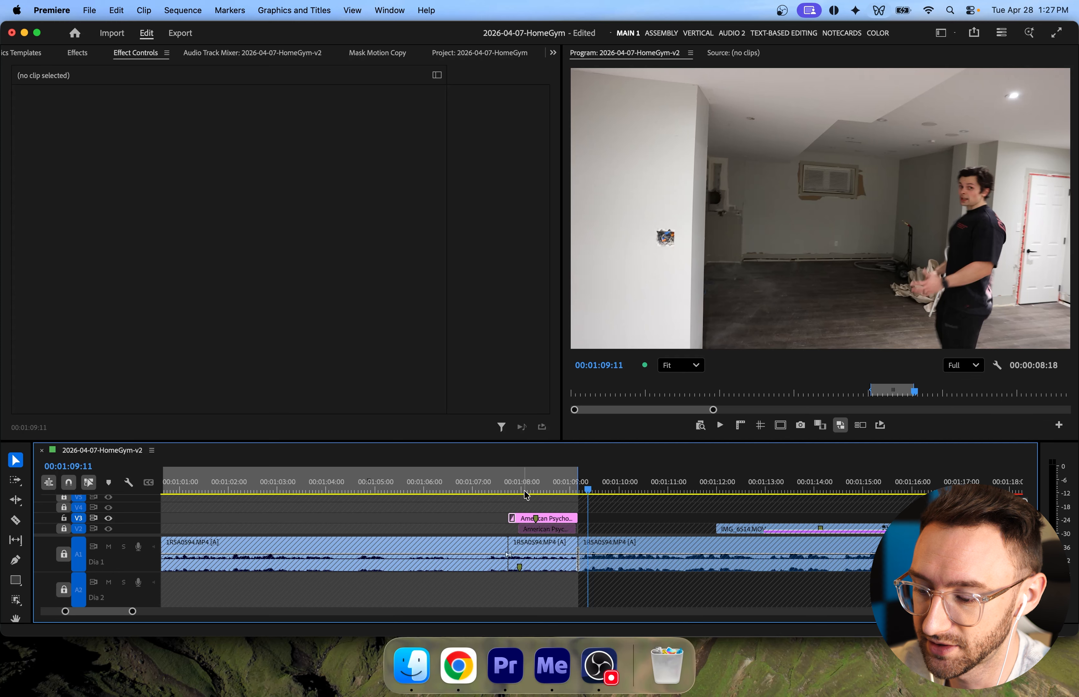
click(529, 491)
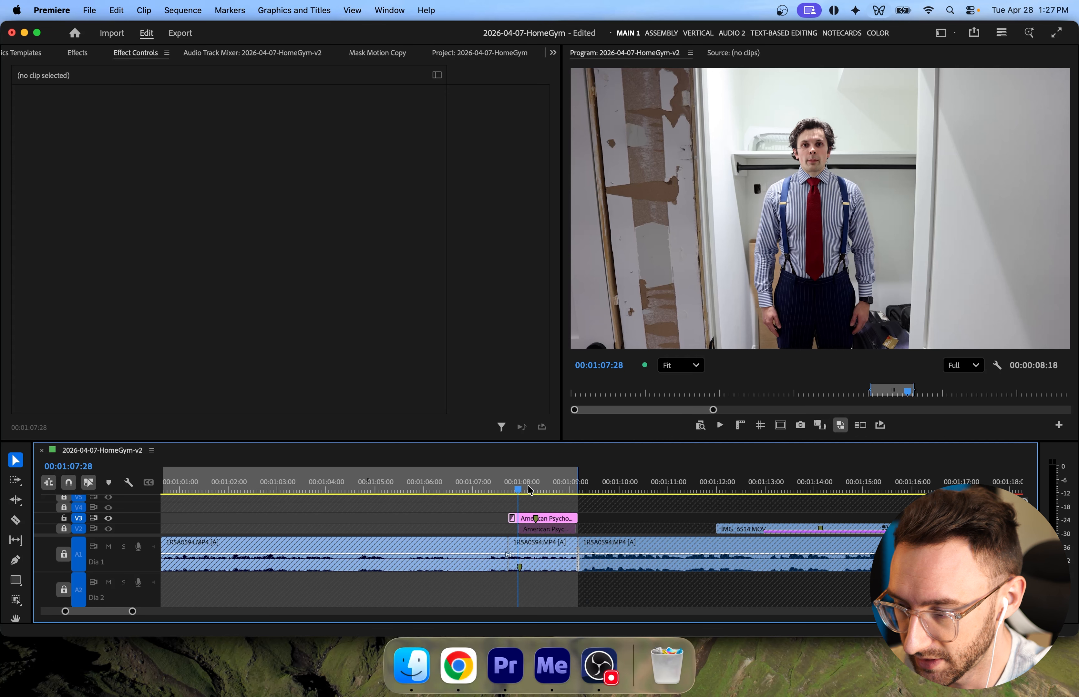
With American Psycho Shirt 2.png selected at its first frame, search the effects for "transform" and locate the Transform video effect.
click(556, 521)
key(Up)
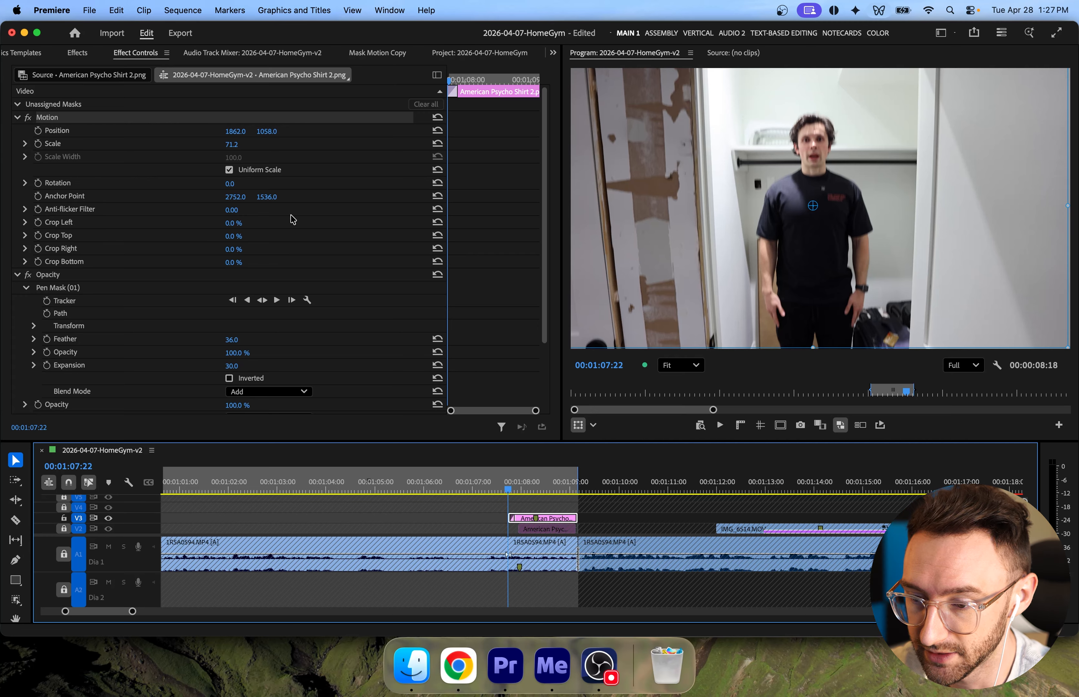
click(77, 53)
click(78, 74)
text(transform)
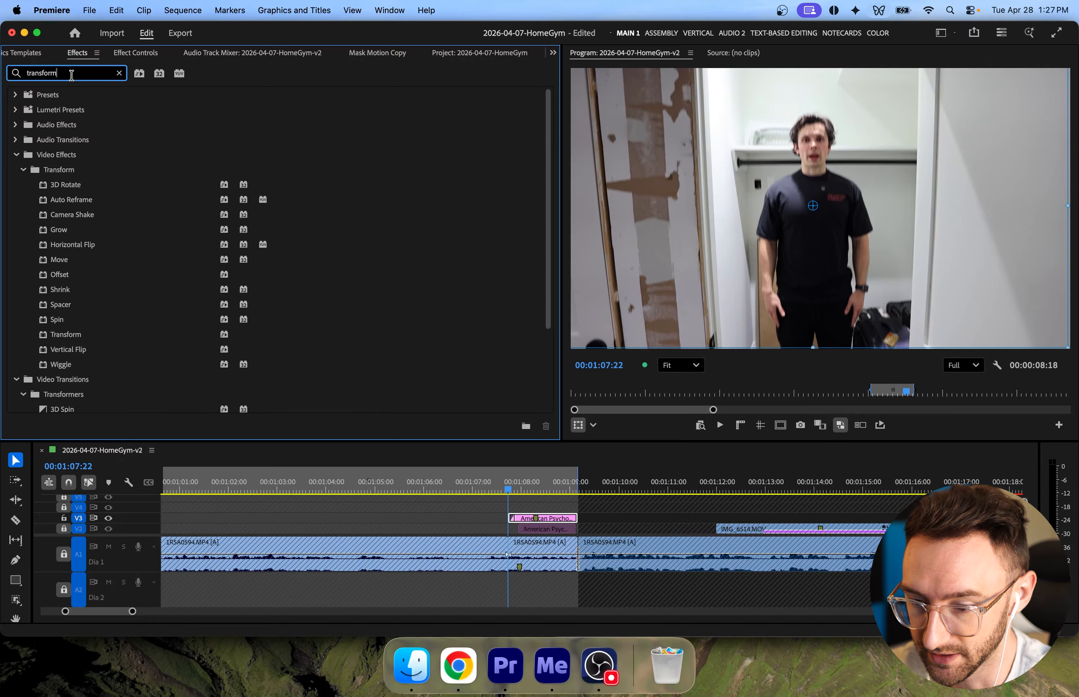
drag(78, 335, 559, 521)
click(558, 517)
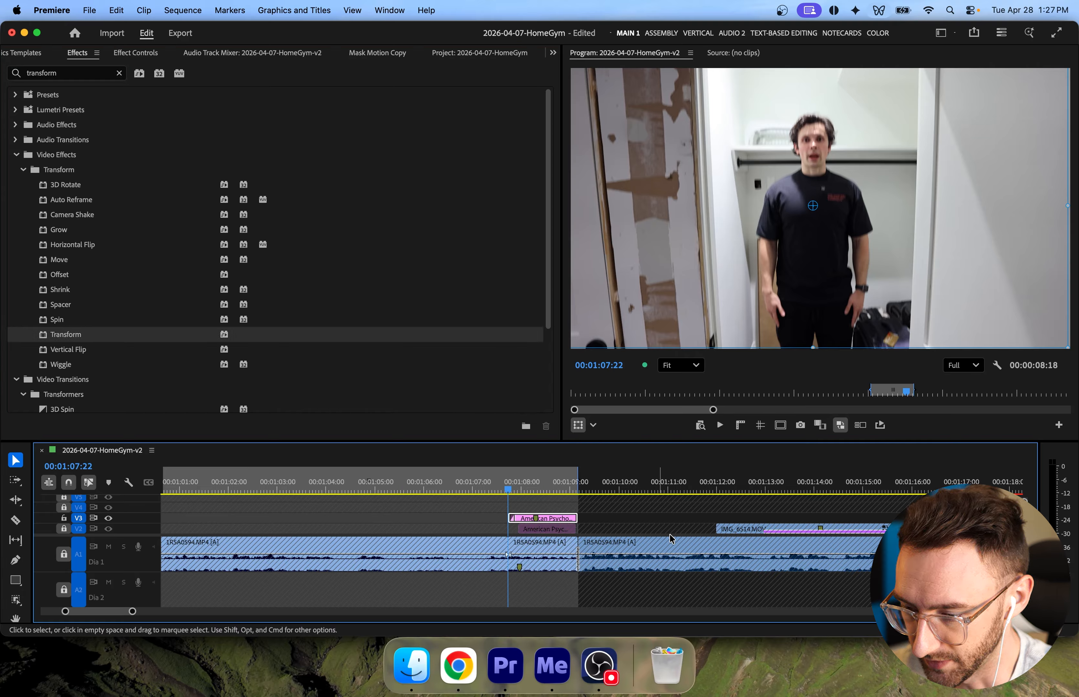
Apply the Transform video effect to the selected shirt clip through the Excalibur command search.
key(alt+space)
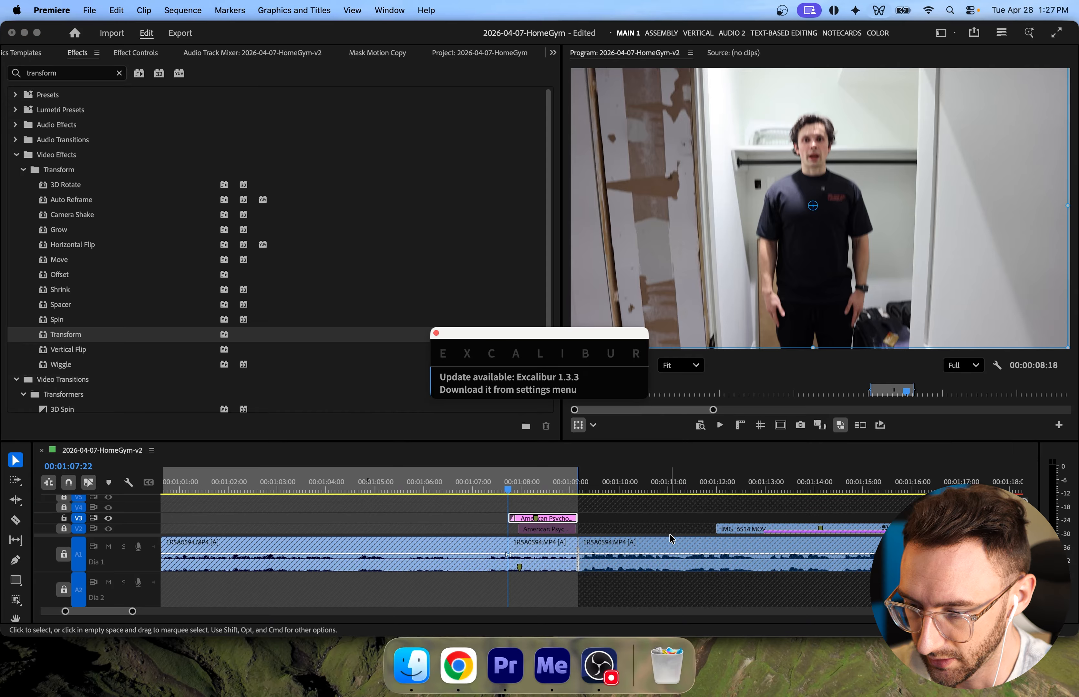
text(trans)
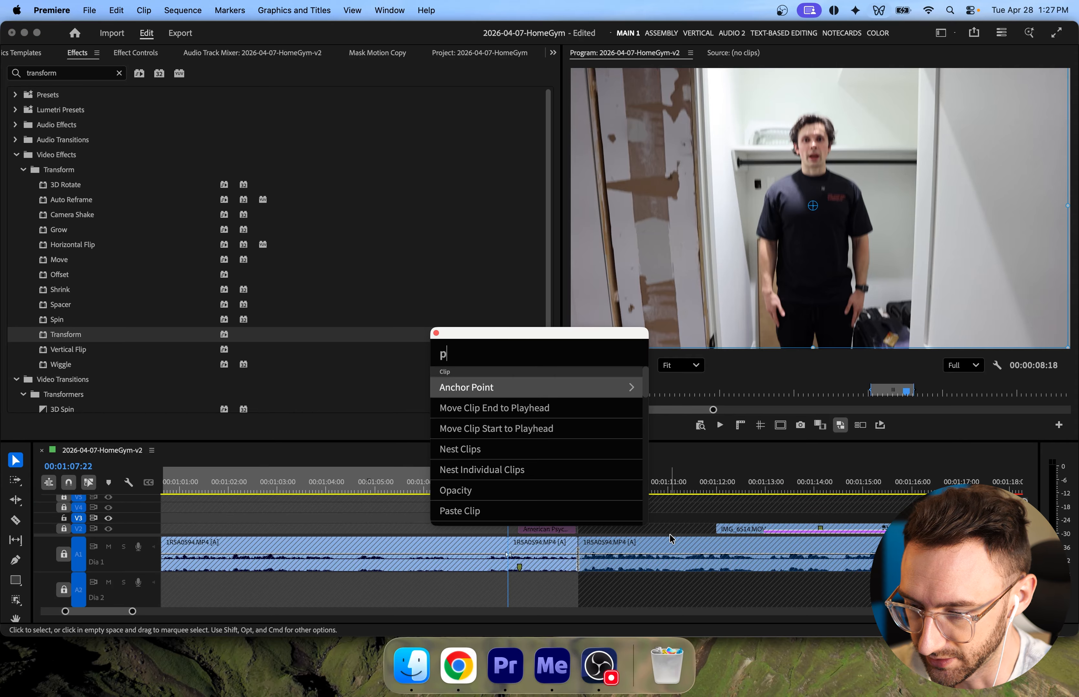
key(Down)
key(Down)
key(Down)
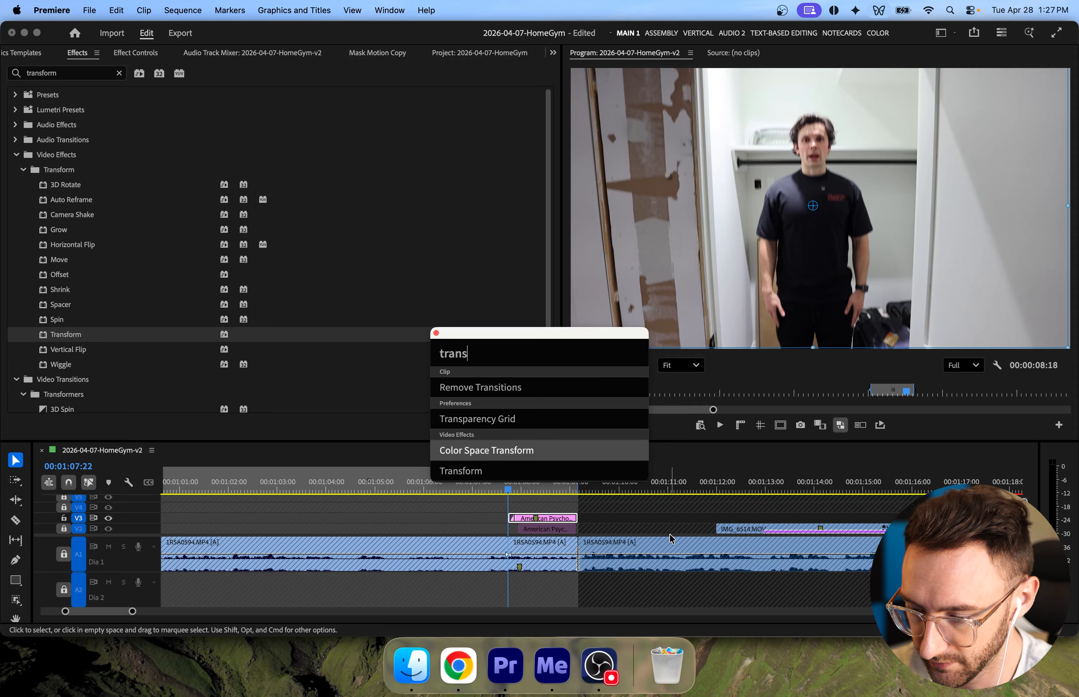
key(Return)
Delete the crossfade at the start of American Psycho Shirt 2.png on V3 and reselect the clip.
click(521, 531)
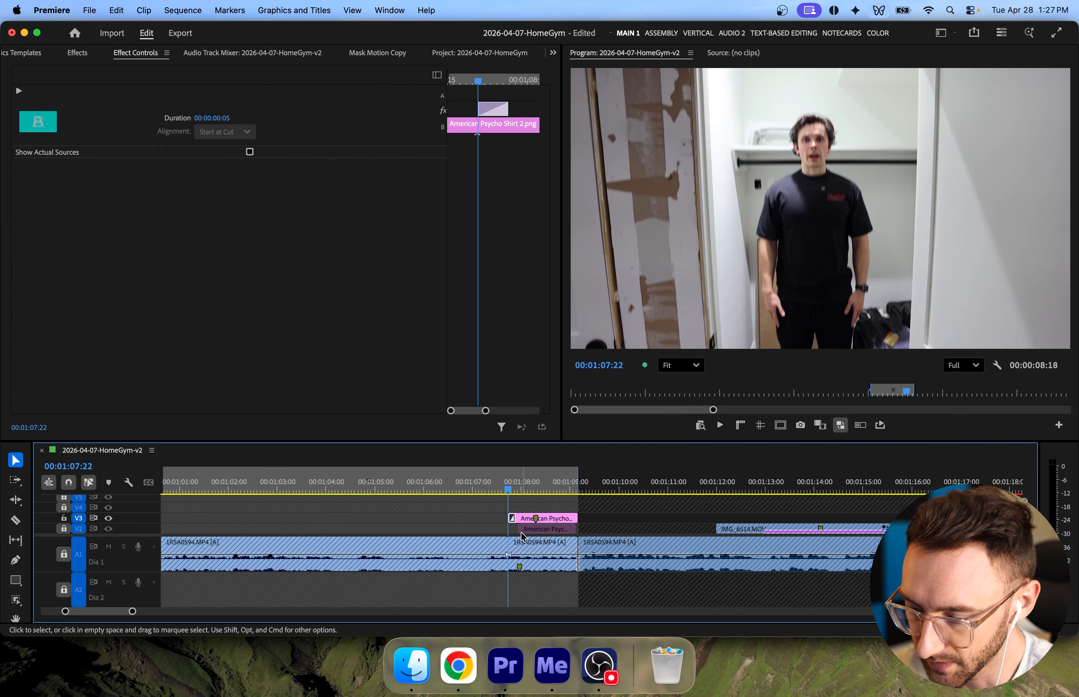
key(Delete)
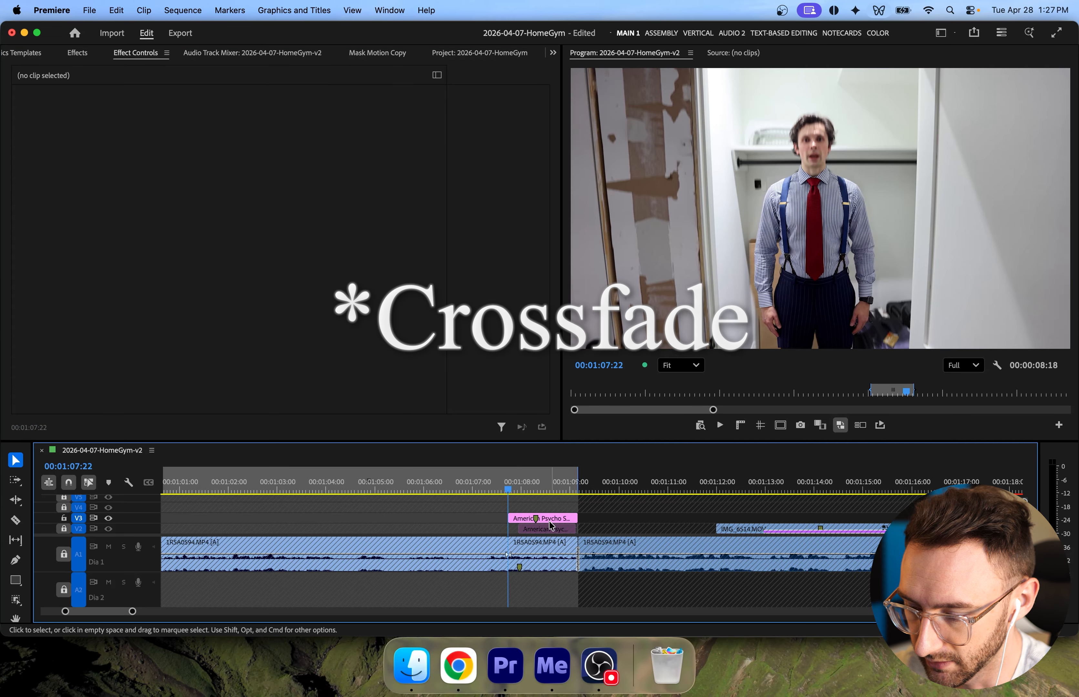
click(553, 520)
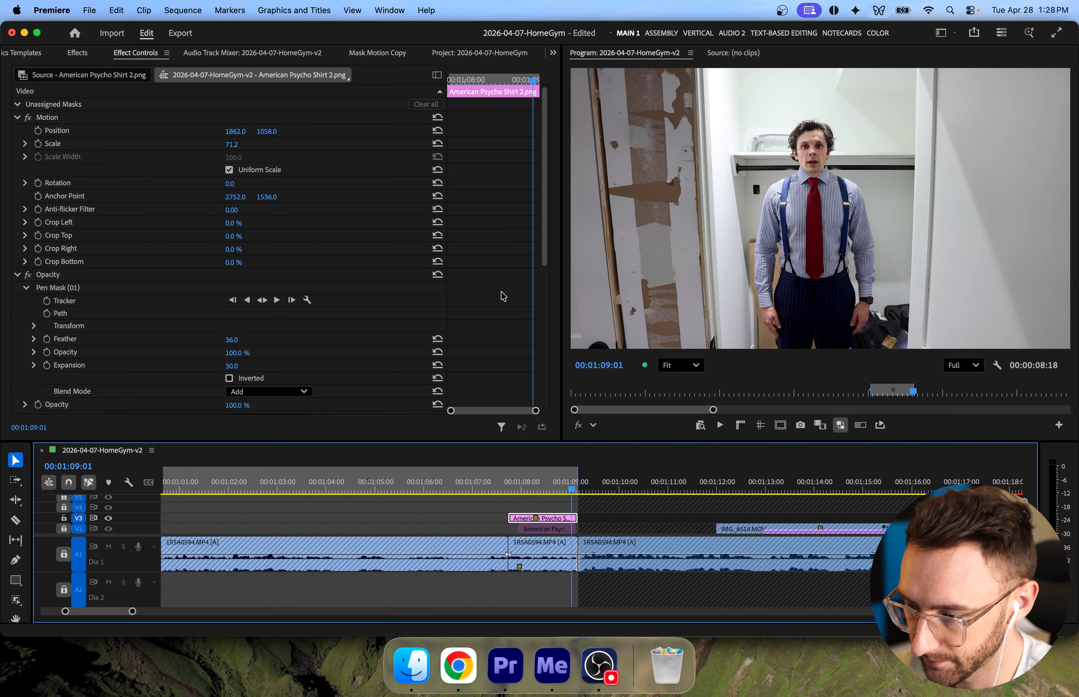
Turn on Position keyframing in the clip's Transform effect at its first frame, 00:01:07:22.
key(space)
key(Left)
key(Left)
key(Left)
key(Left)
key(Left)
key(Left)
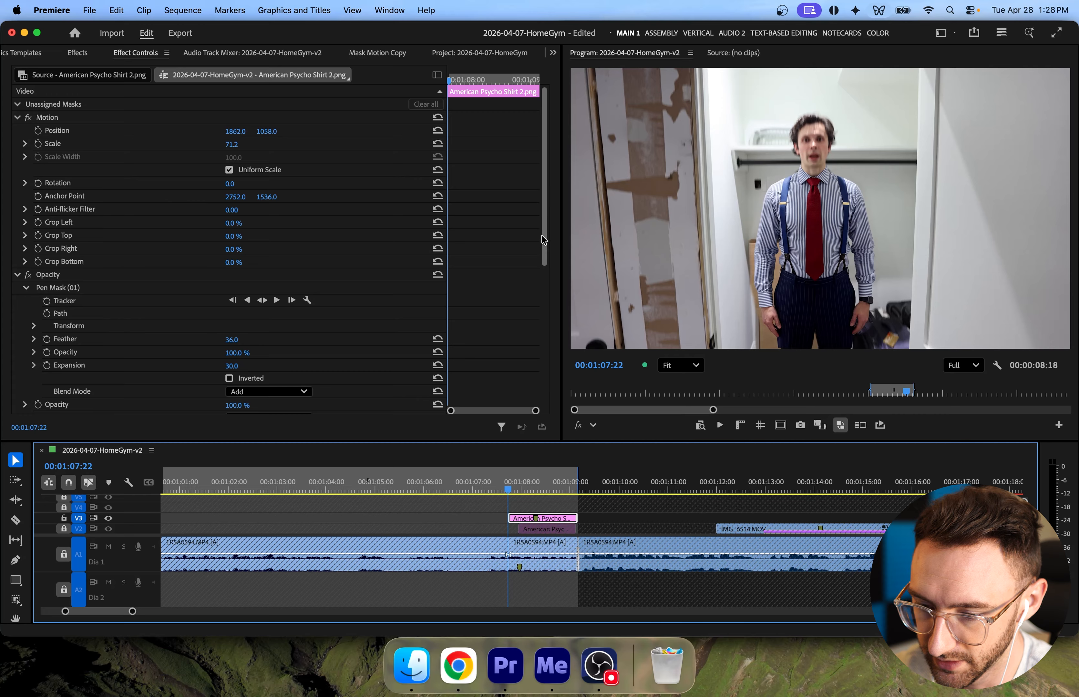
drag(541, 244, 542, 385)
click(191, 211)
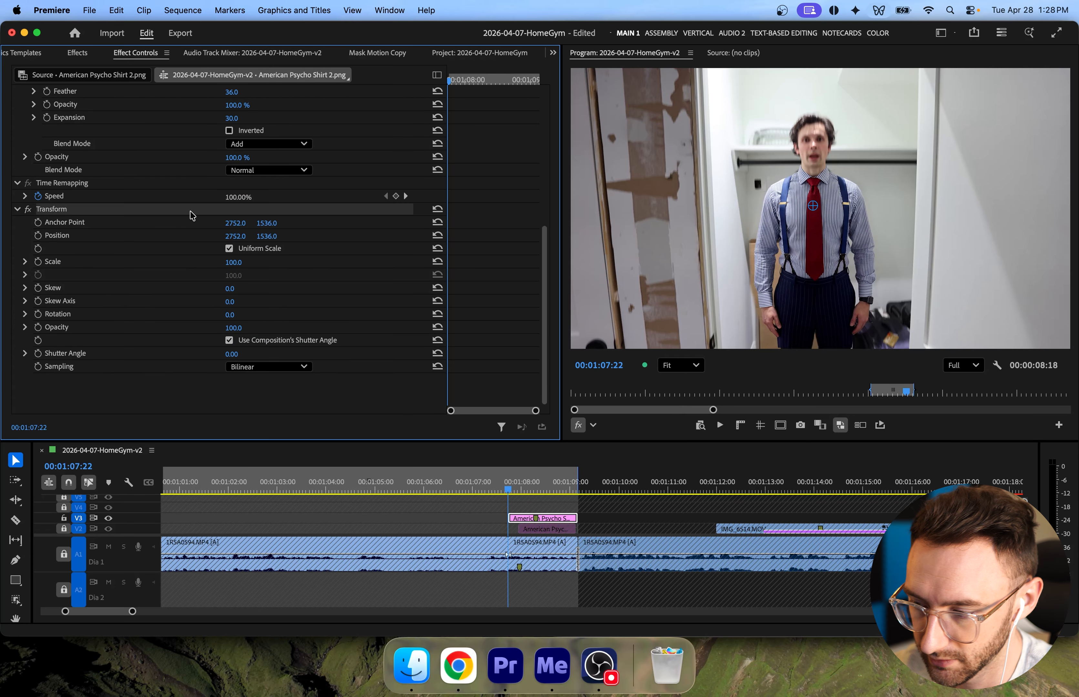
scroll(807, 143, up, 8)
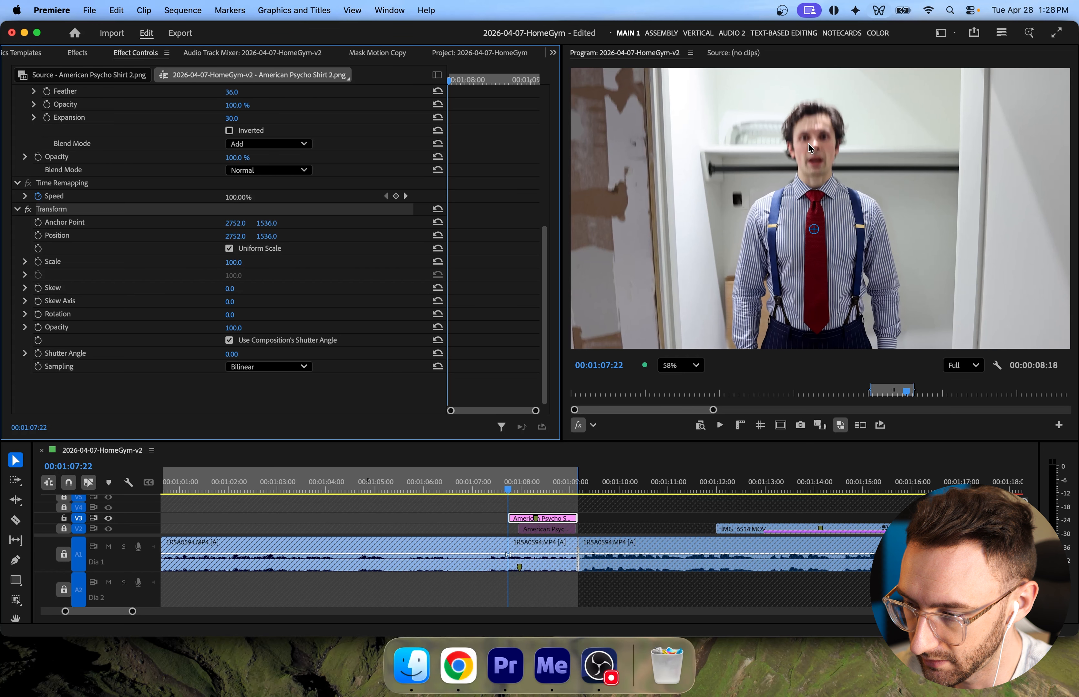
scroll(838, 179, up, 3)
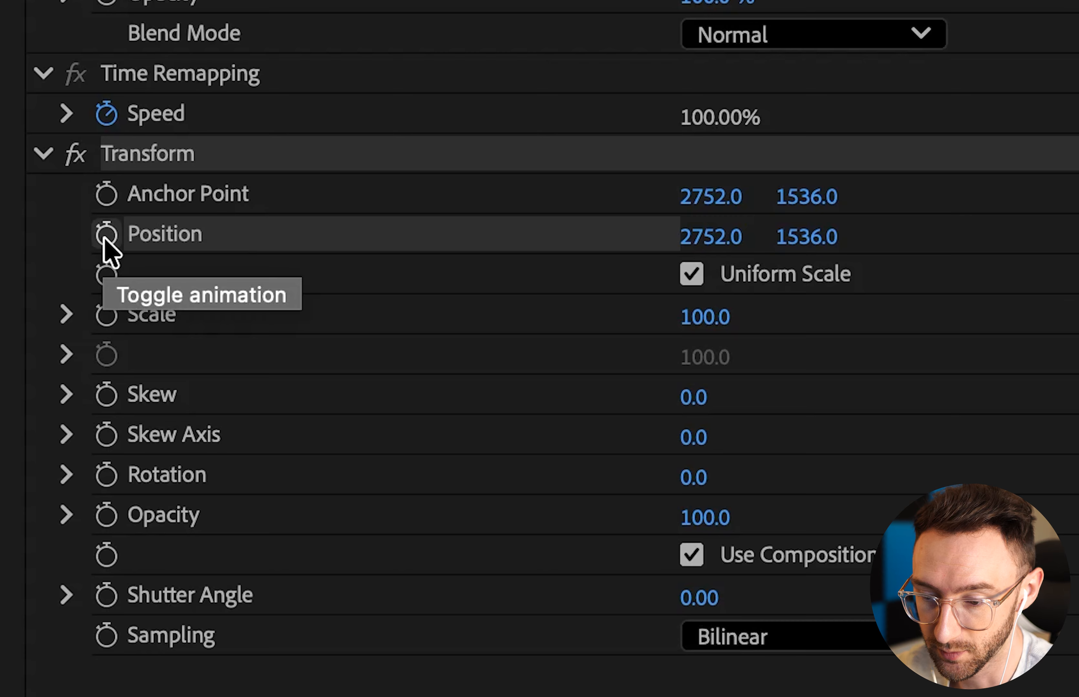
click(38, 236)
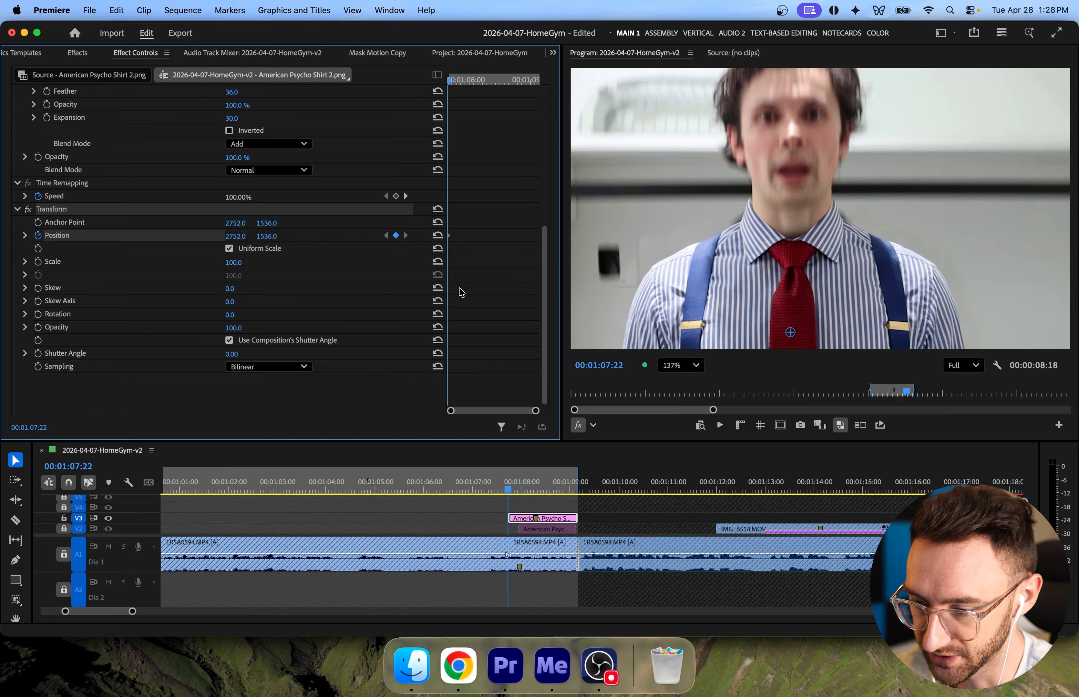
Set the Transform position to 2747, 1564 at 00:01:07:27 and compare the alignment by toggling the clip off and on.
key(space)
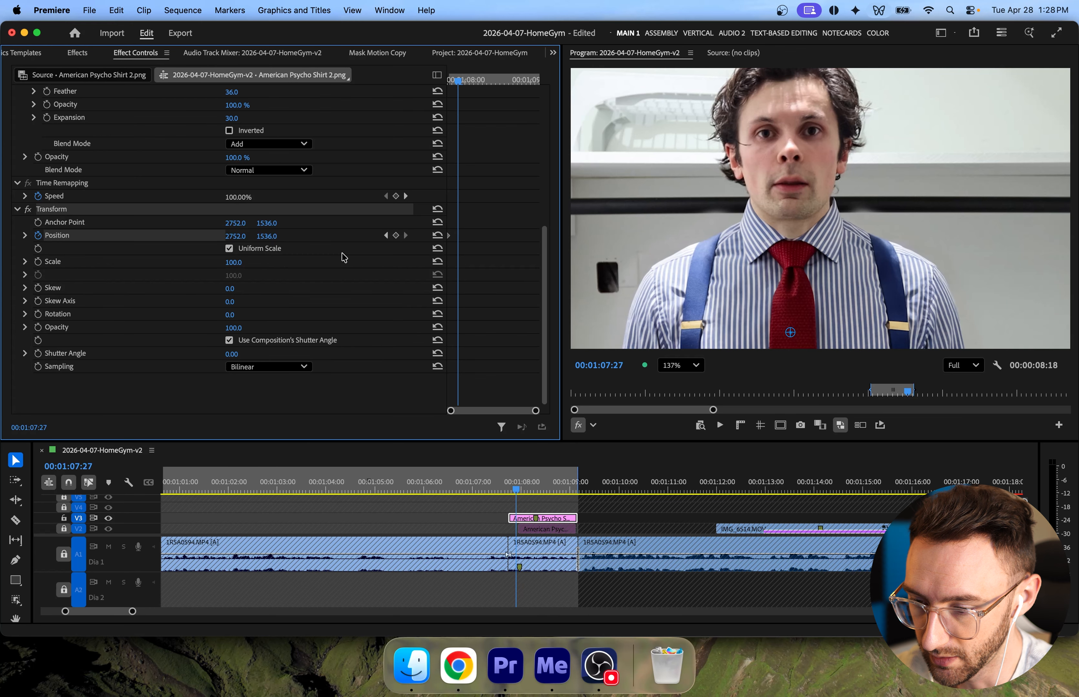
drag(266, 236, 240, 236)
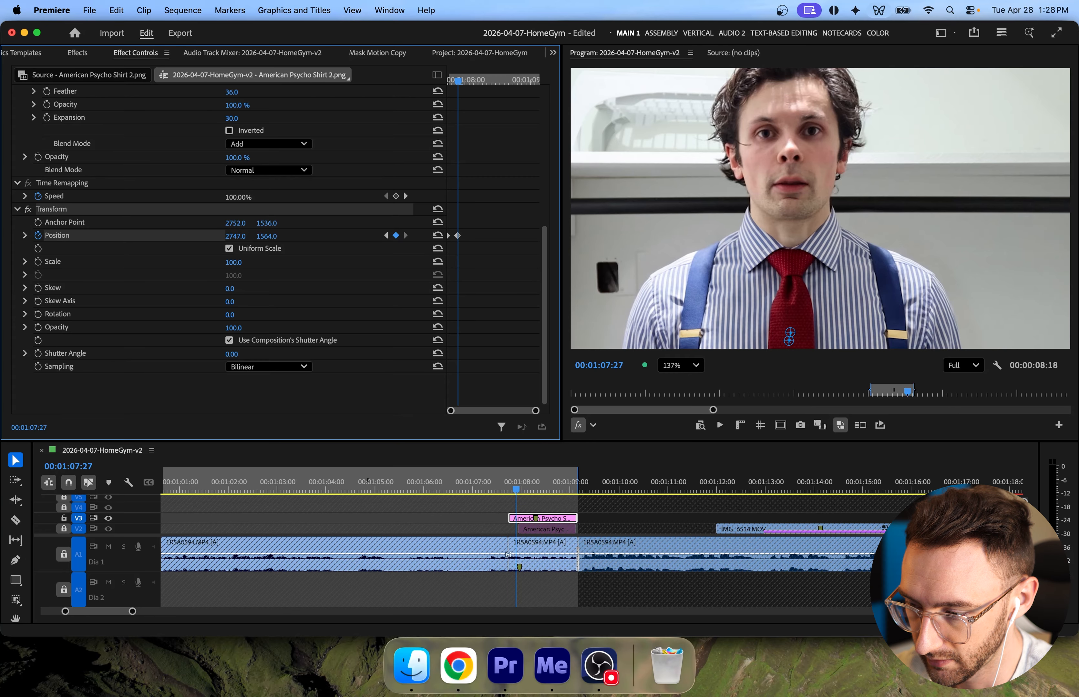
click(566, 520)
key(shift+super+e)
key(shift+super+e)
key(shift+super+e)
key(shift+super+e)
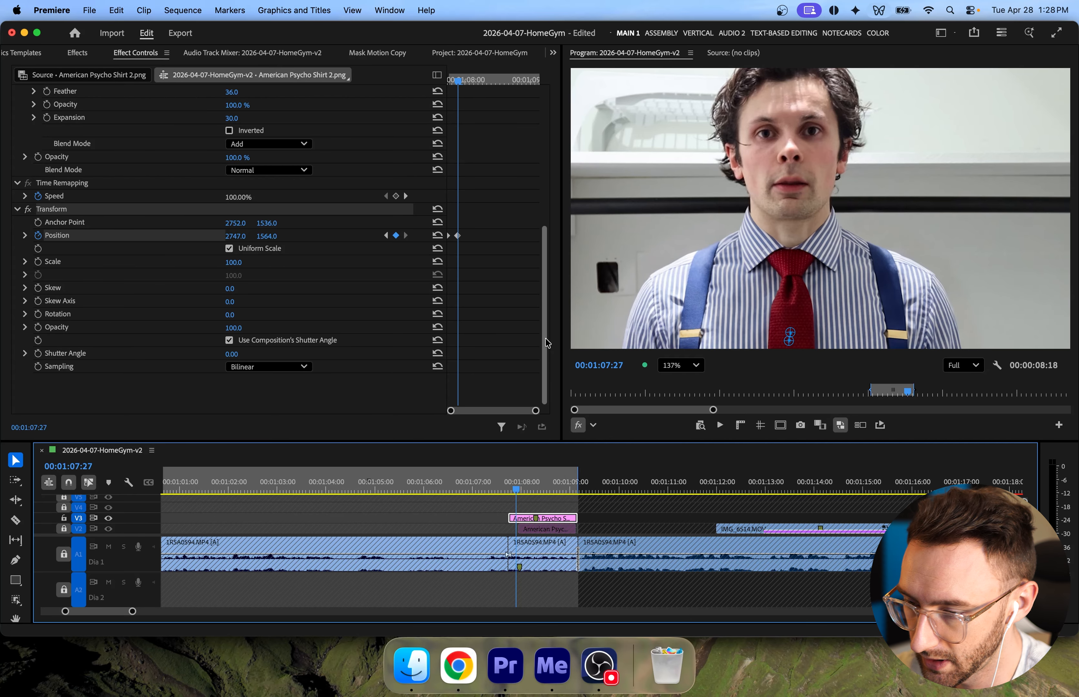
Refine the Transform position at 00:01:07:27 to 2747, 1561, using a temporary clip opacity of 57% to check alignment.
drag(547, 343, 555, 260)
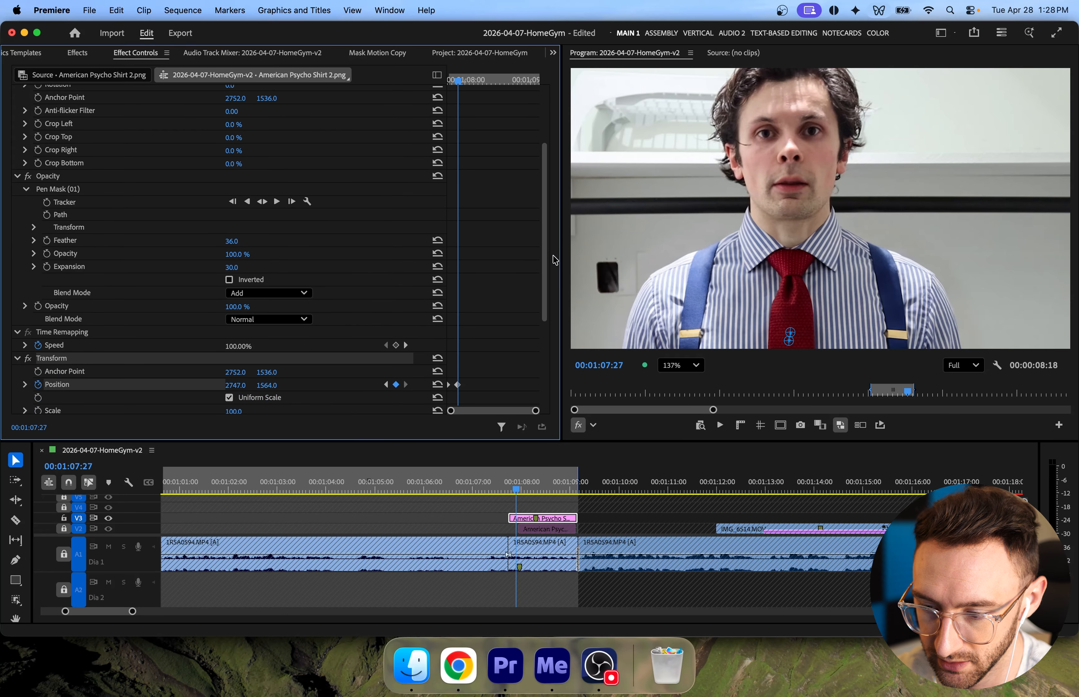
click(28, 190)
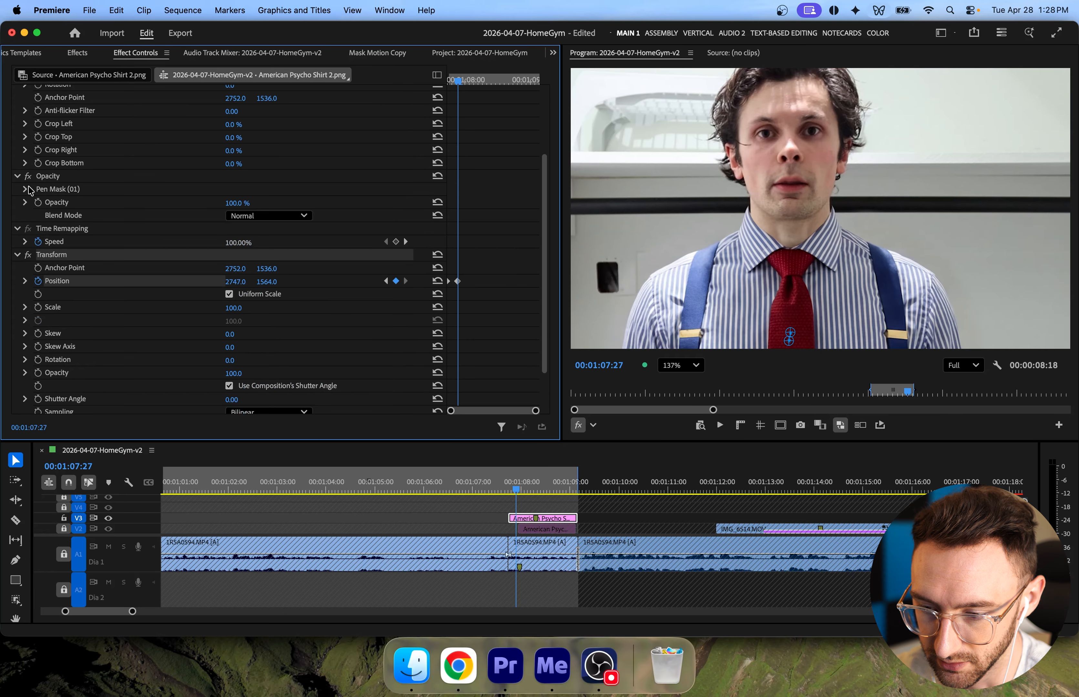
drag(247, 203, 226, 203)
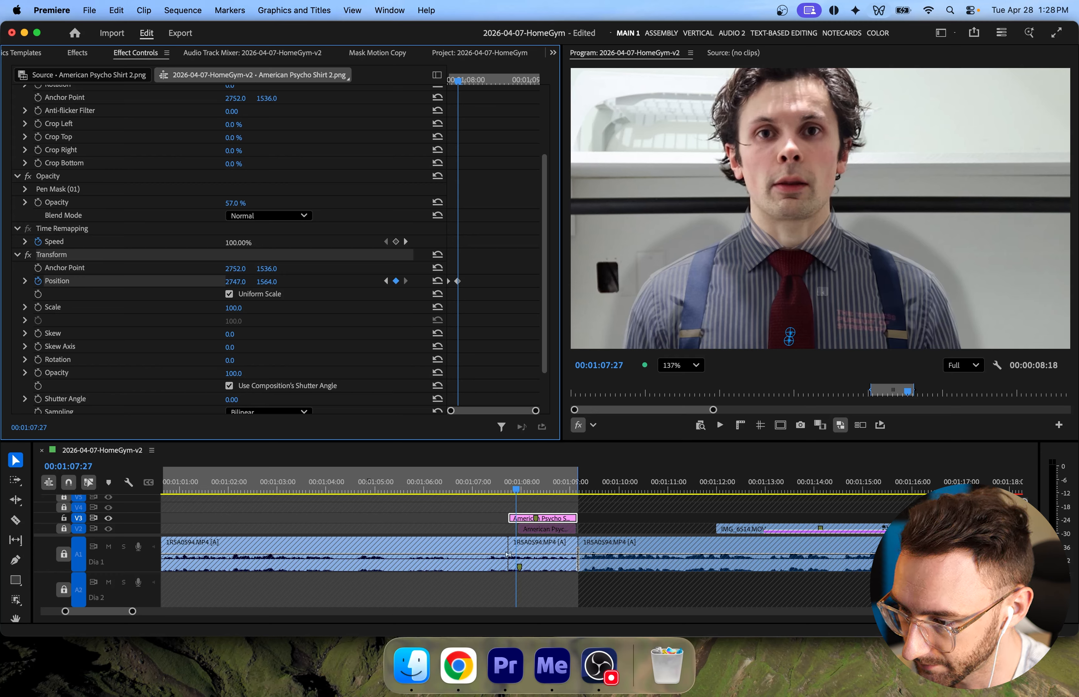
drag(267, 281, 262, 282)
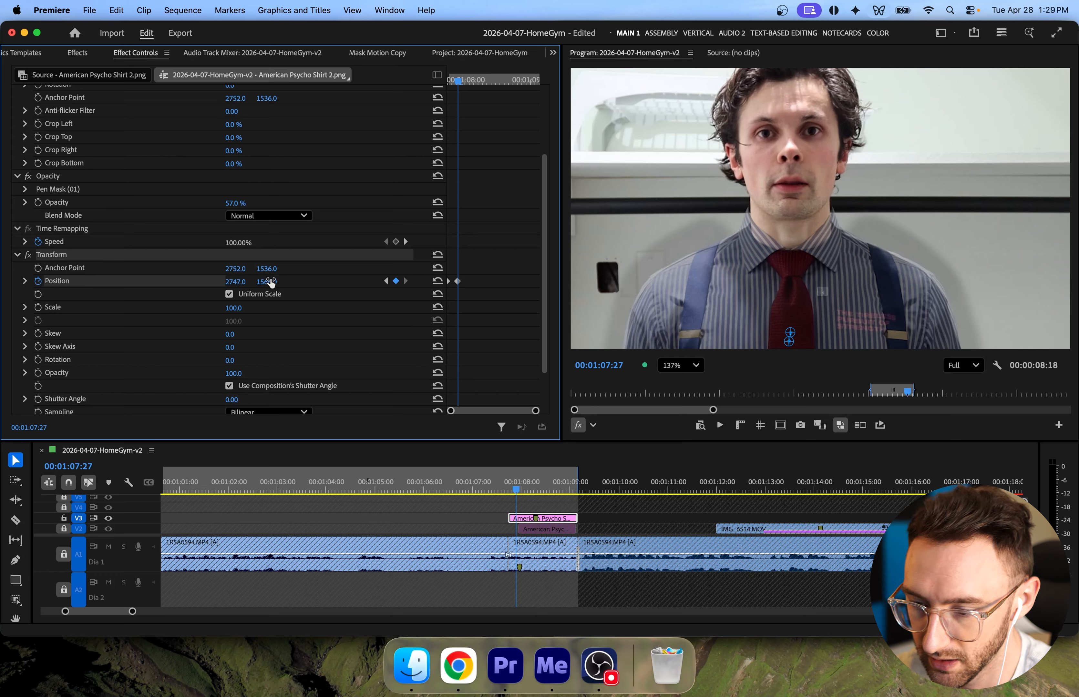
click(438, 202)
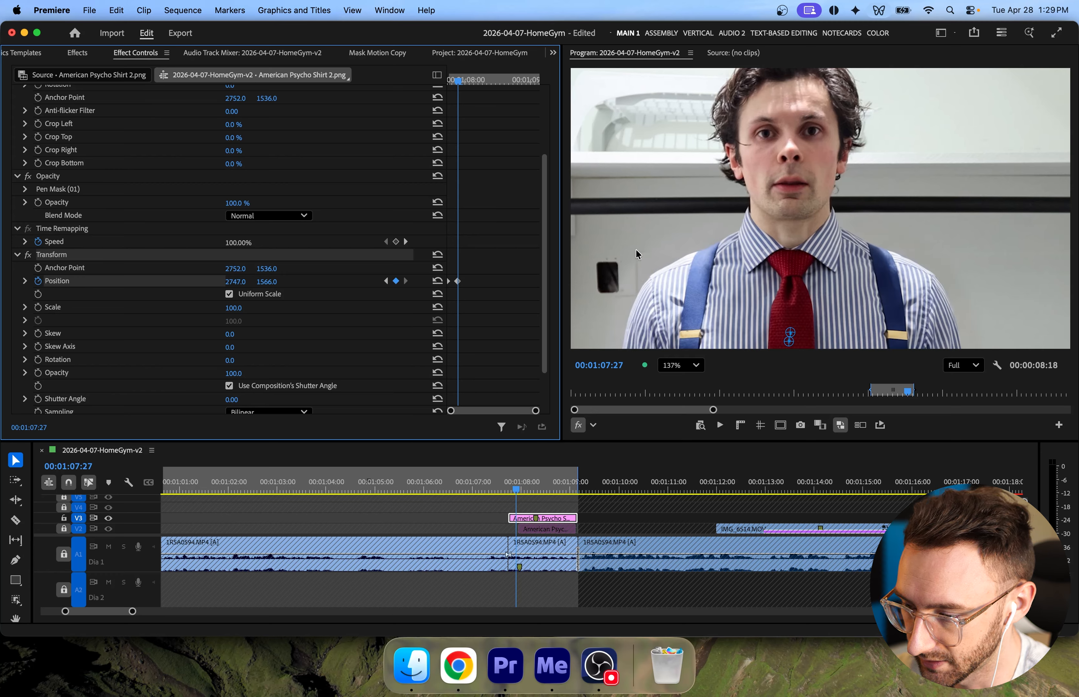
mouse_move(278, 282)
mouse_down()
mouse_move(291, 282)
mouse_move(275, 281)
mouse_up()
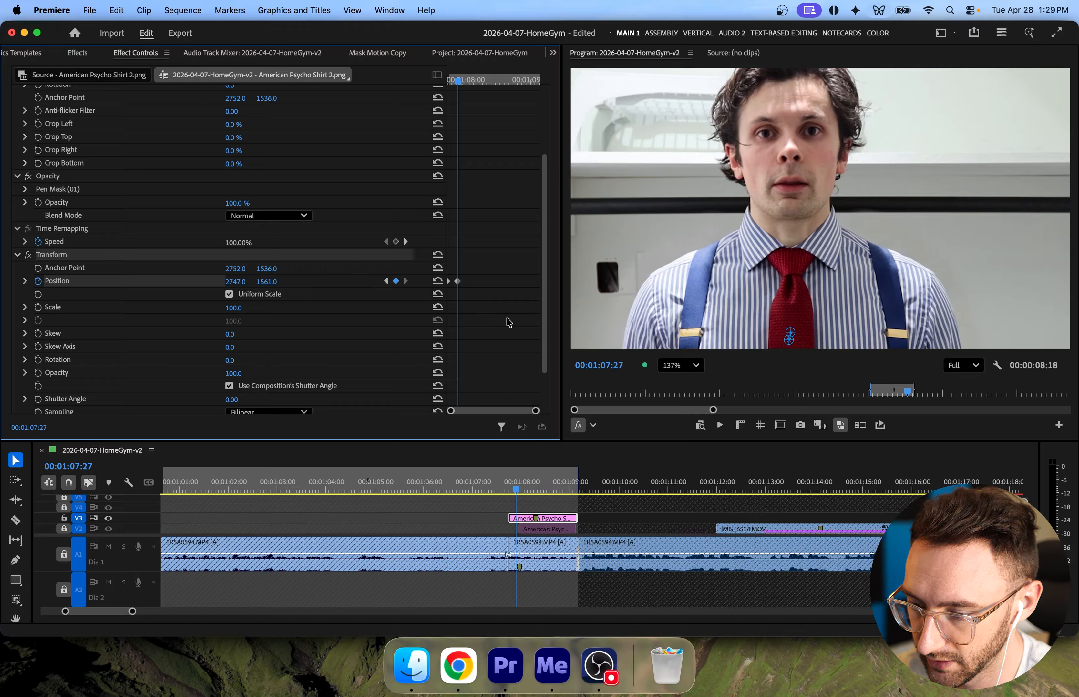
Keyframe the Transform position every five frames from 00:01:08:02 to 00:01:08:12, ending with a vertical value of 1563.
key(shift+Right)
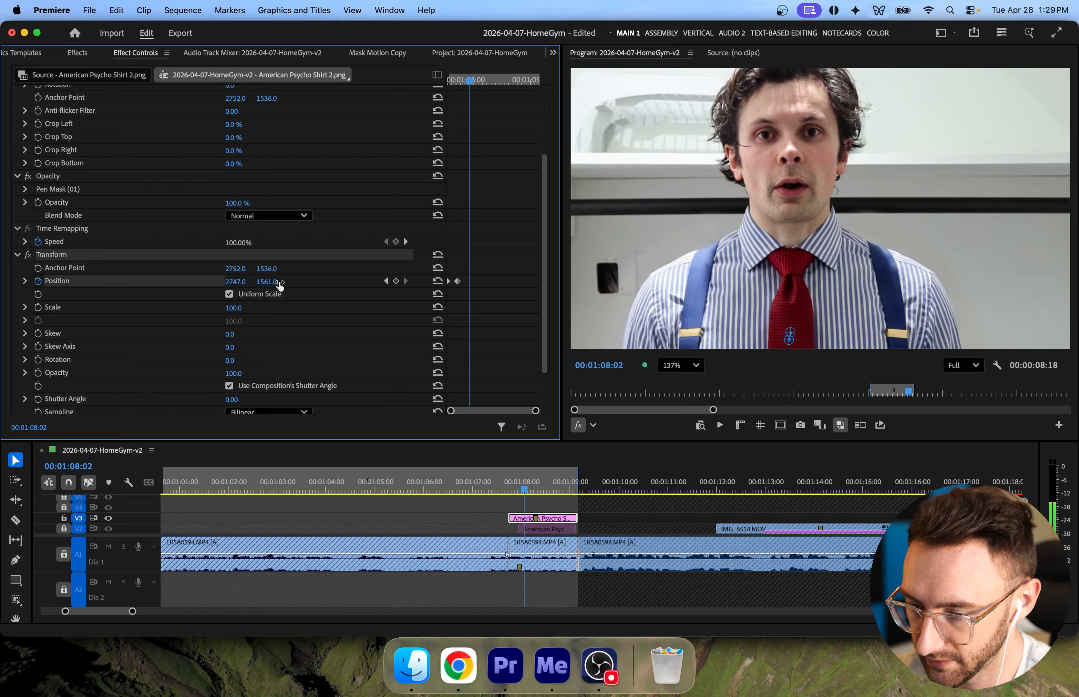
drag(278, 281, 236, 281)
key(shift+Right)
key(shift+Right)
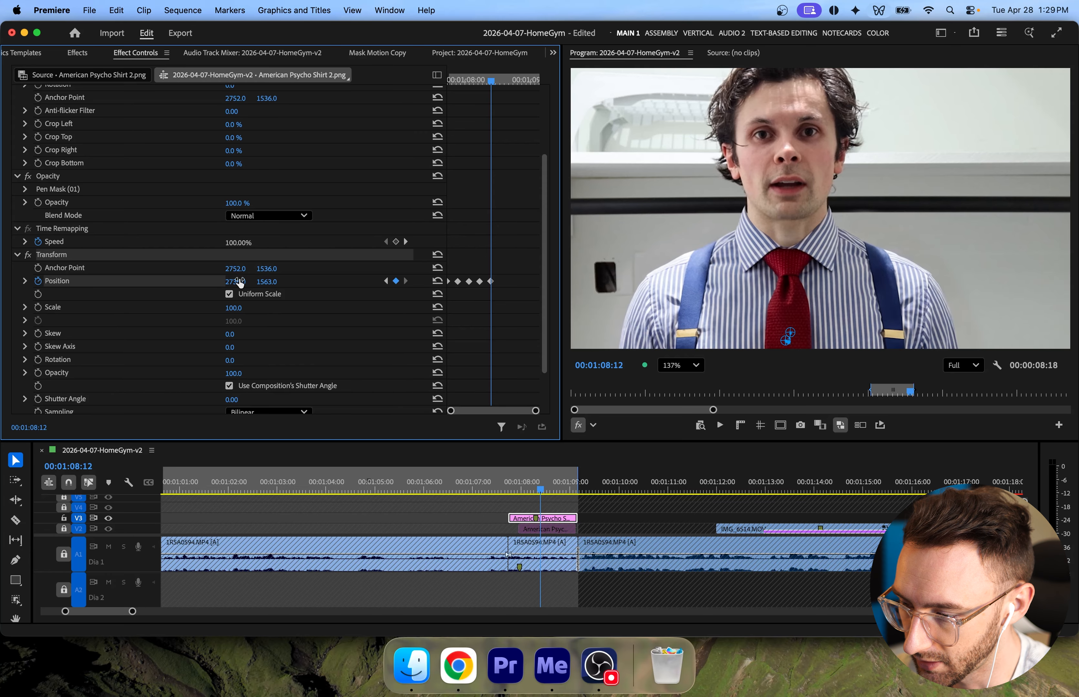
Add Transform position keyframes at 00:01:08:17 and 00:01:08:22, bringing the vertical value to 1573.
key(shift+Right)
drag(265, 282, 238, 281)
key(shift+Right)
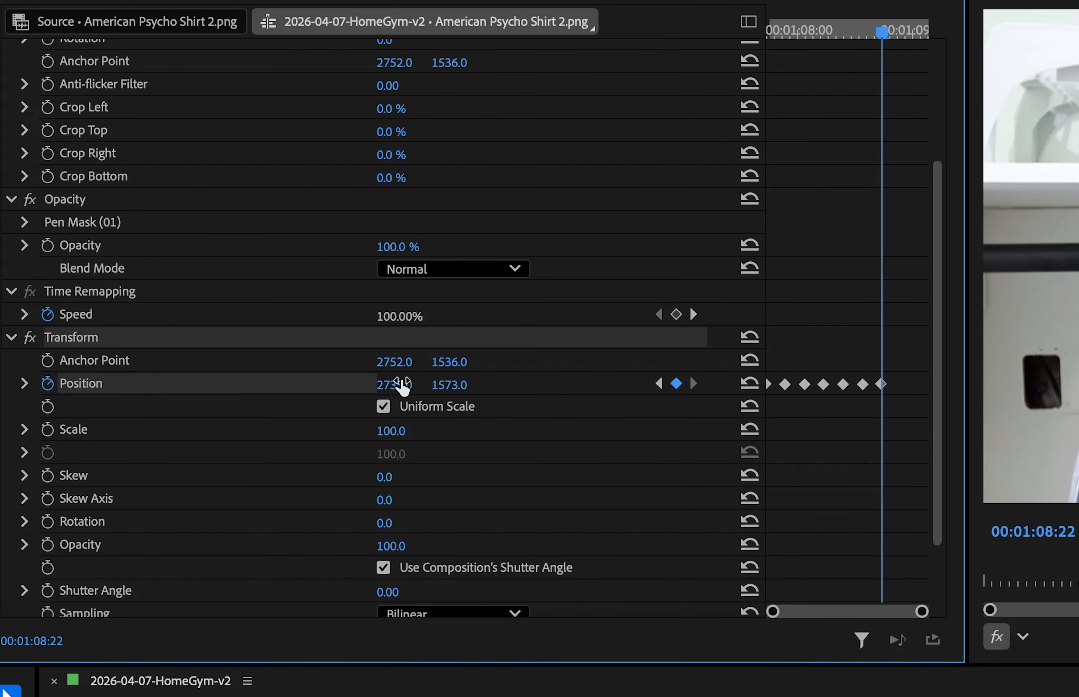
Keyframe the Transform position at 00:01:08:27 and 00:01:09:02, reaching a vertical value of 1580, and go to the clip's last frame.
key(shift+Right)
drag(450, 384, 456, 385)
key(shift+Right)
key(shift+Right)
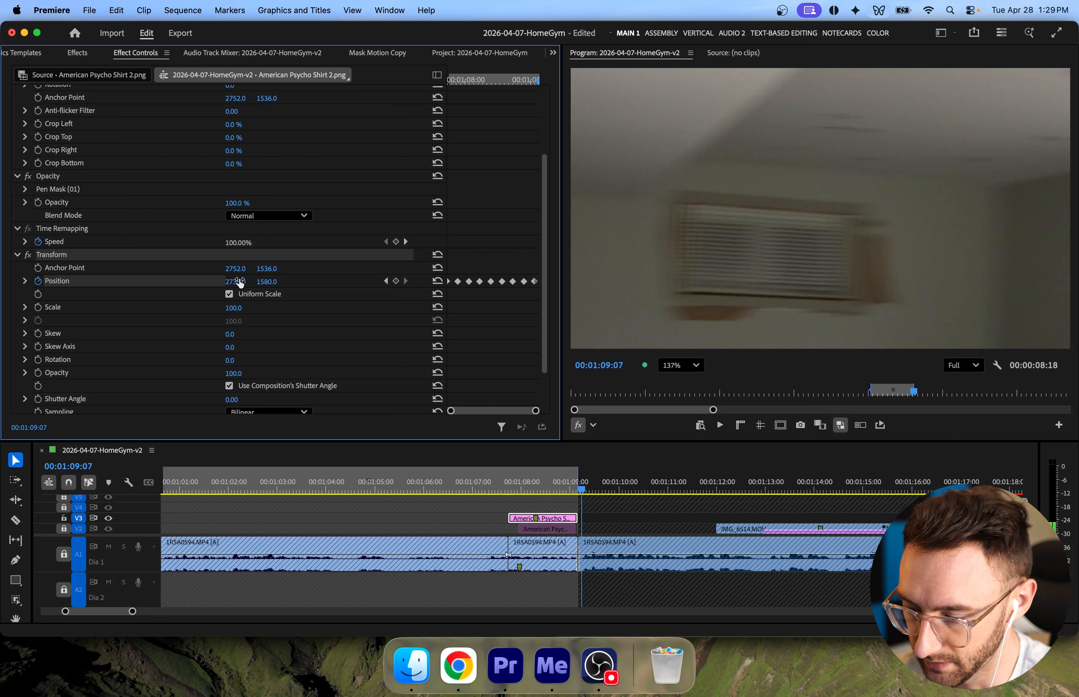
key(Left)
key(Left)
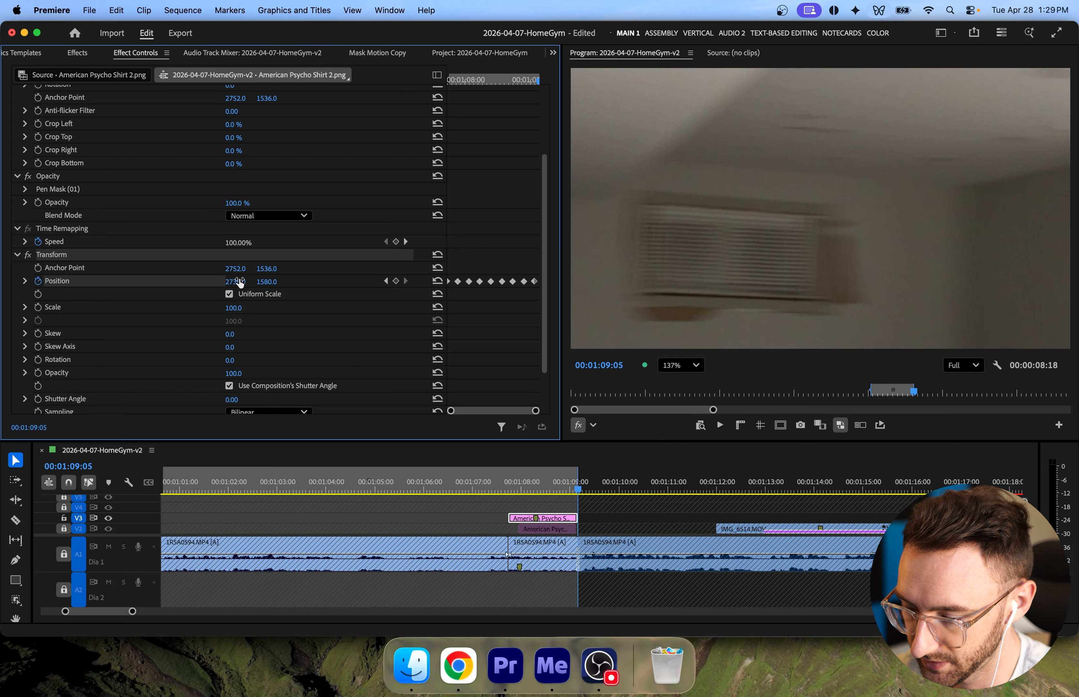
key(Left)
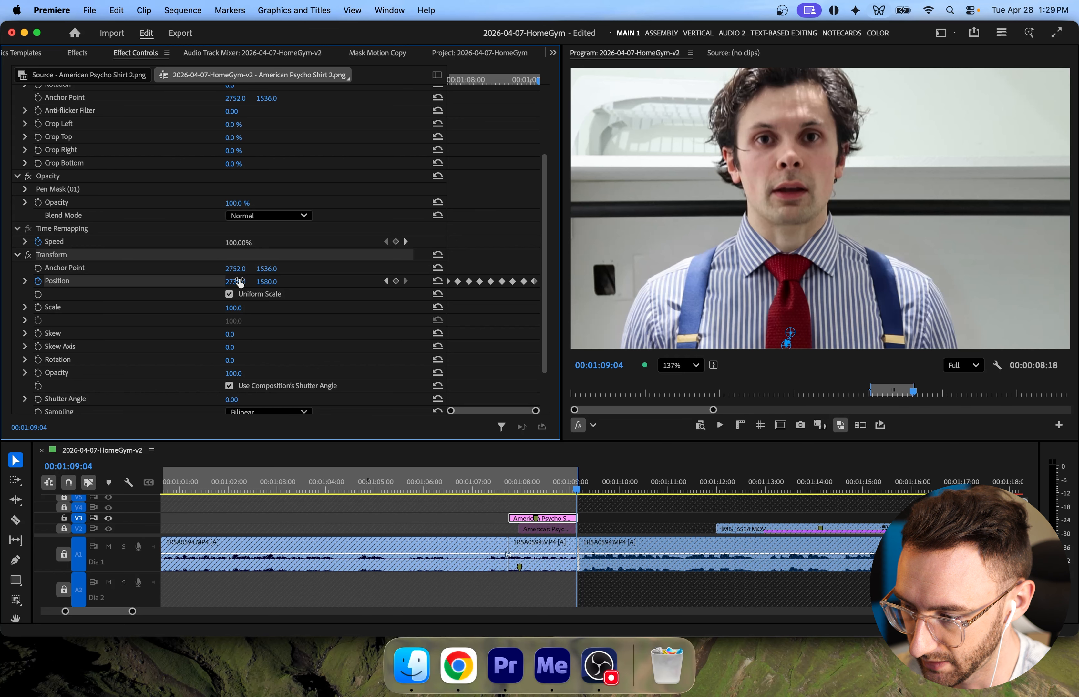
Keyframe the Transform position at 00:01:09:04 to 2738, 1577 and deselect the shirt clip.
drag(271, 283, 270, 284)
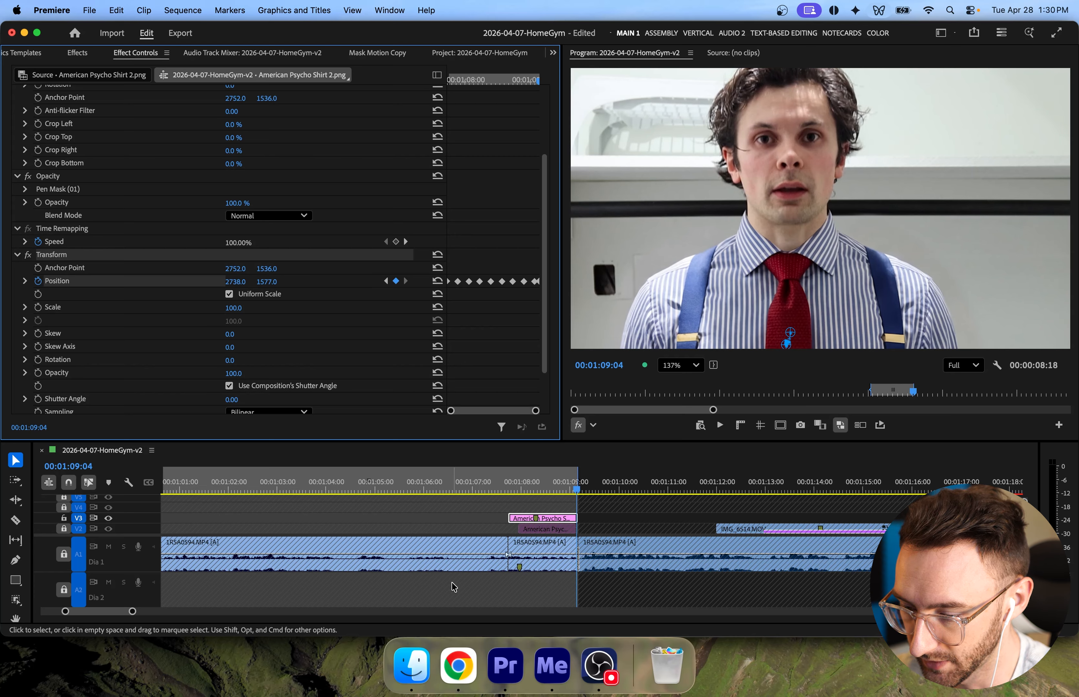
click(553, 511)
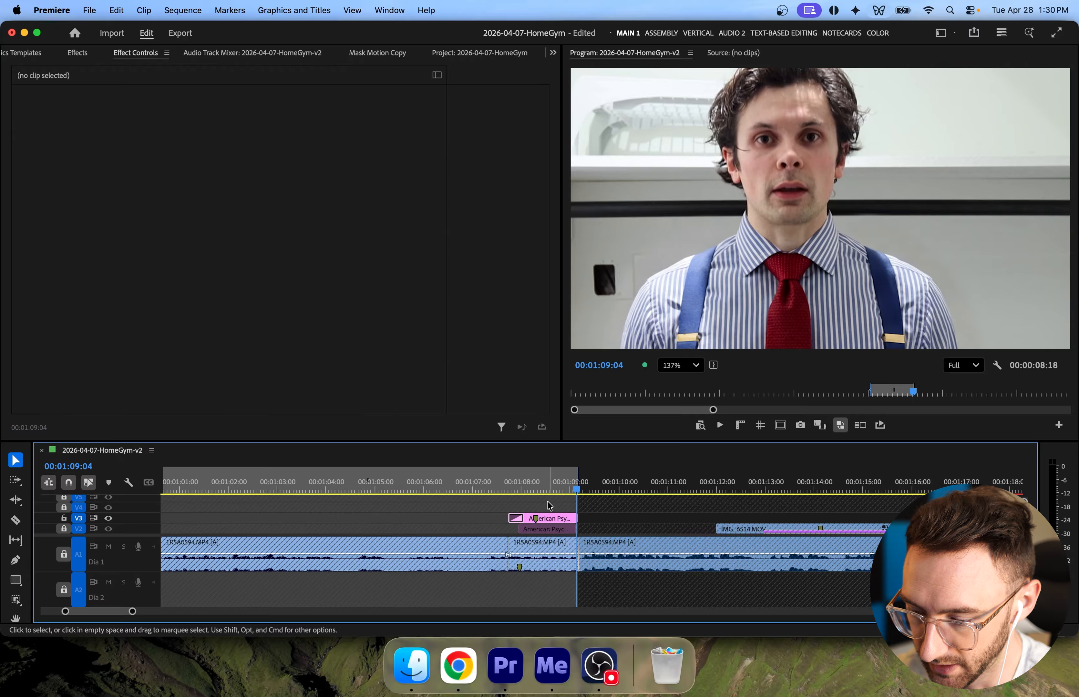
Shorten the transition at the start of the American Psycho Shirt 2.png clip to end at 00:01:07:27 and save the project.
click(512, 483)
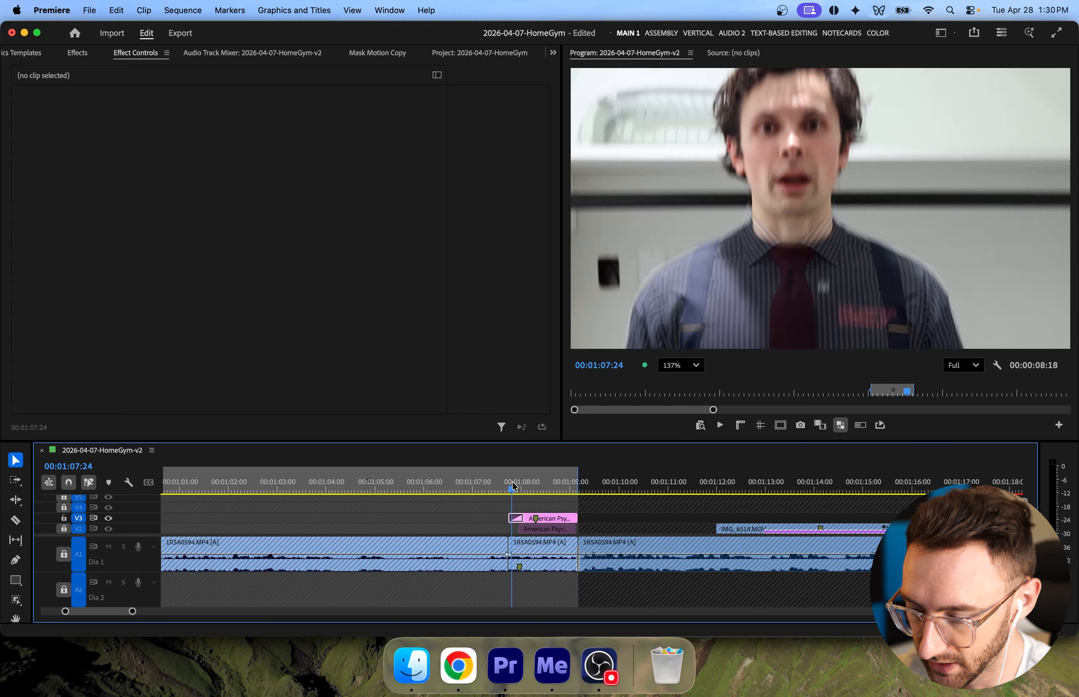
key(Up)
key(shift+Right)
key(=)
key(=)
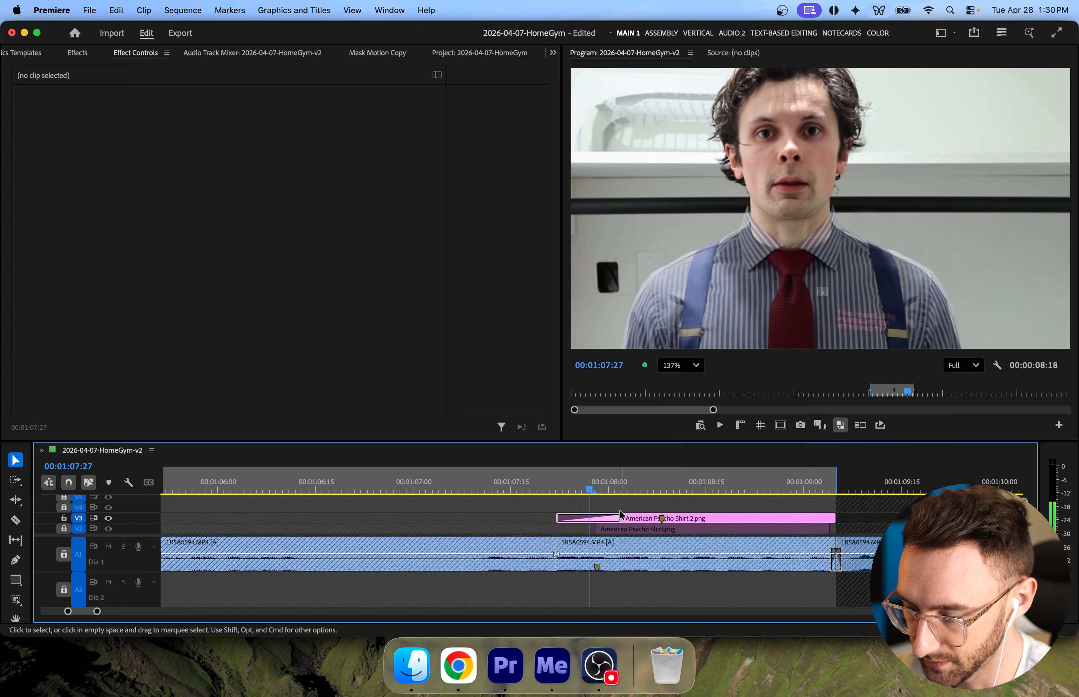
drag(619, 518, 588, 518)
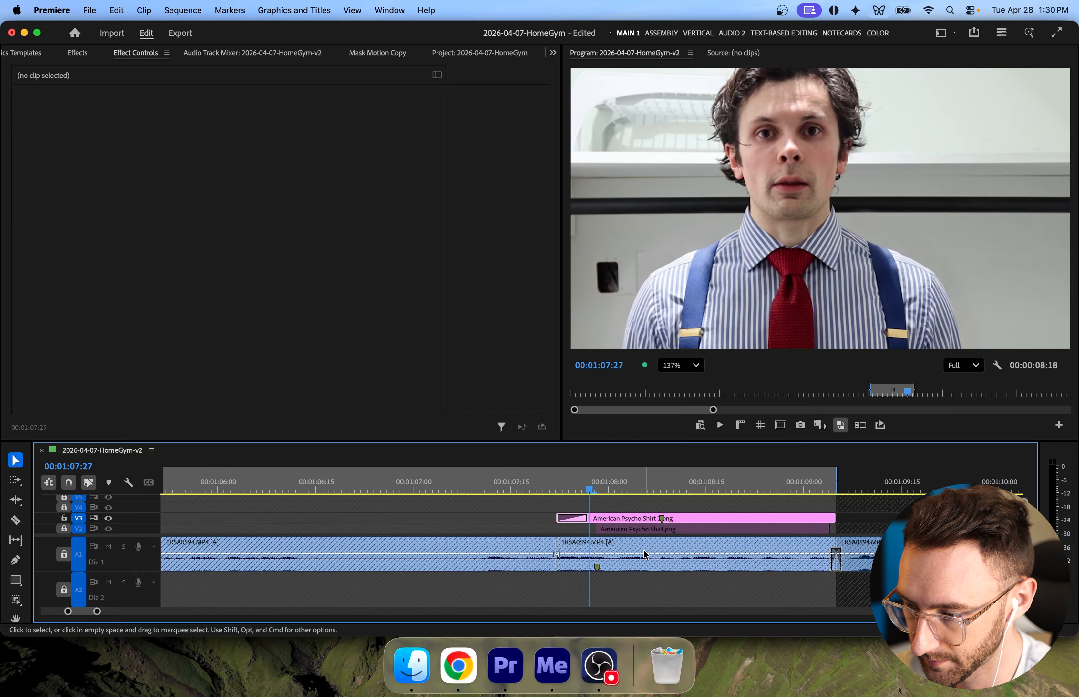
key(super+s)
Fit the whole frame in the Program Monitor and play back the shirt transition from about 00:01:07.
key(minus)
key(minus)
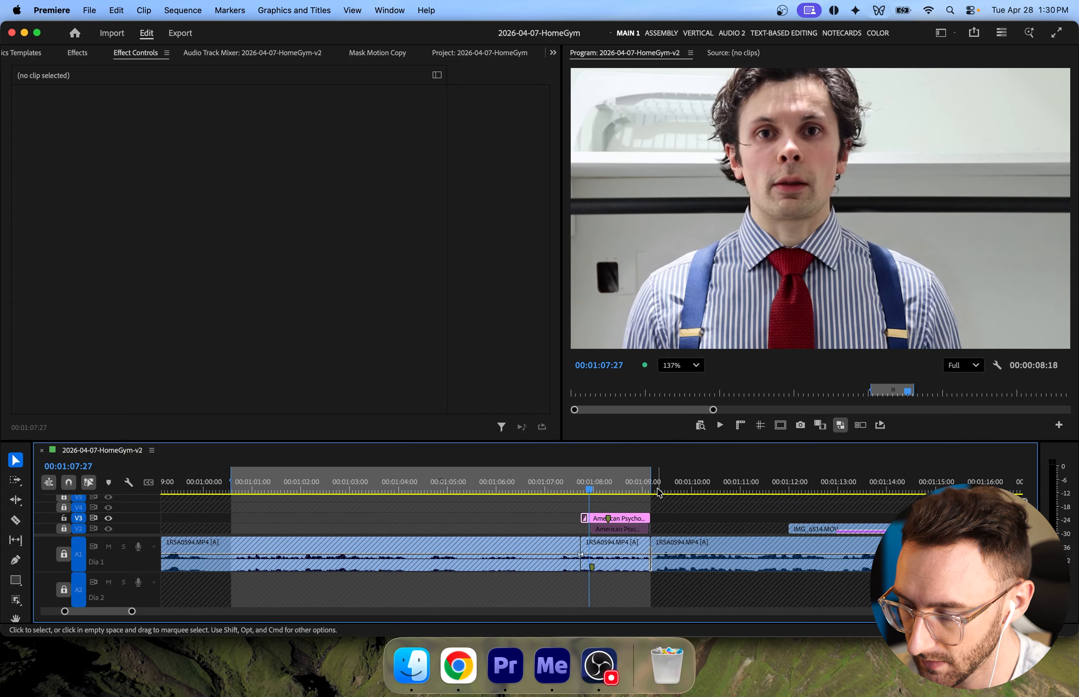
click(681, 366)
click(681, 385)
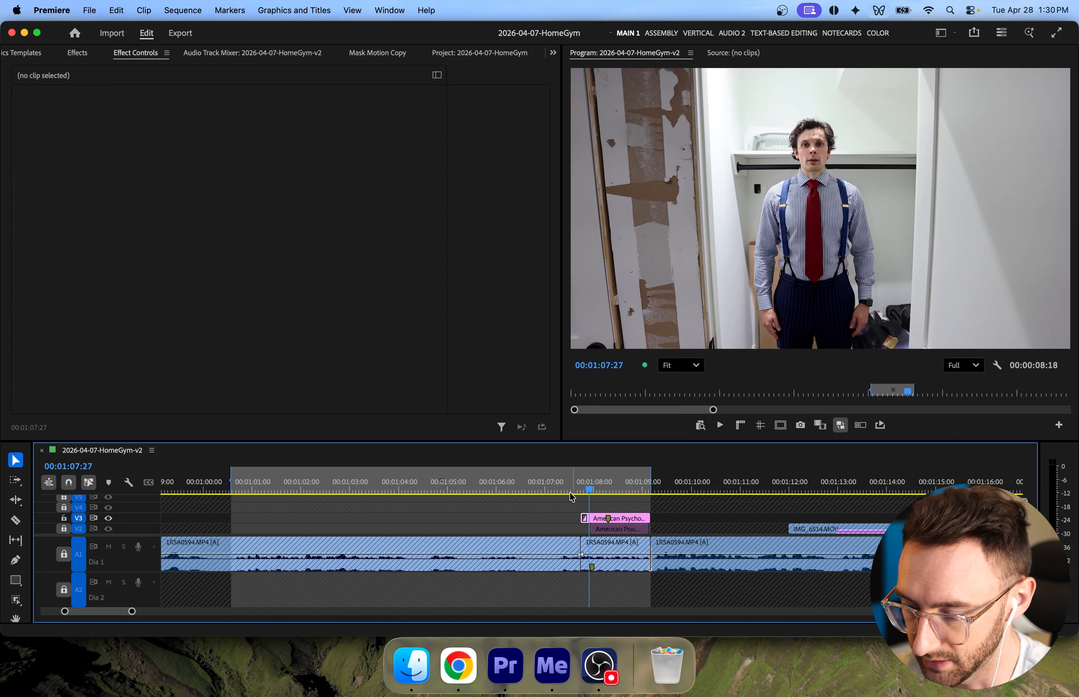
click(551, 481)
key(space)
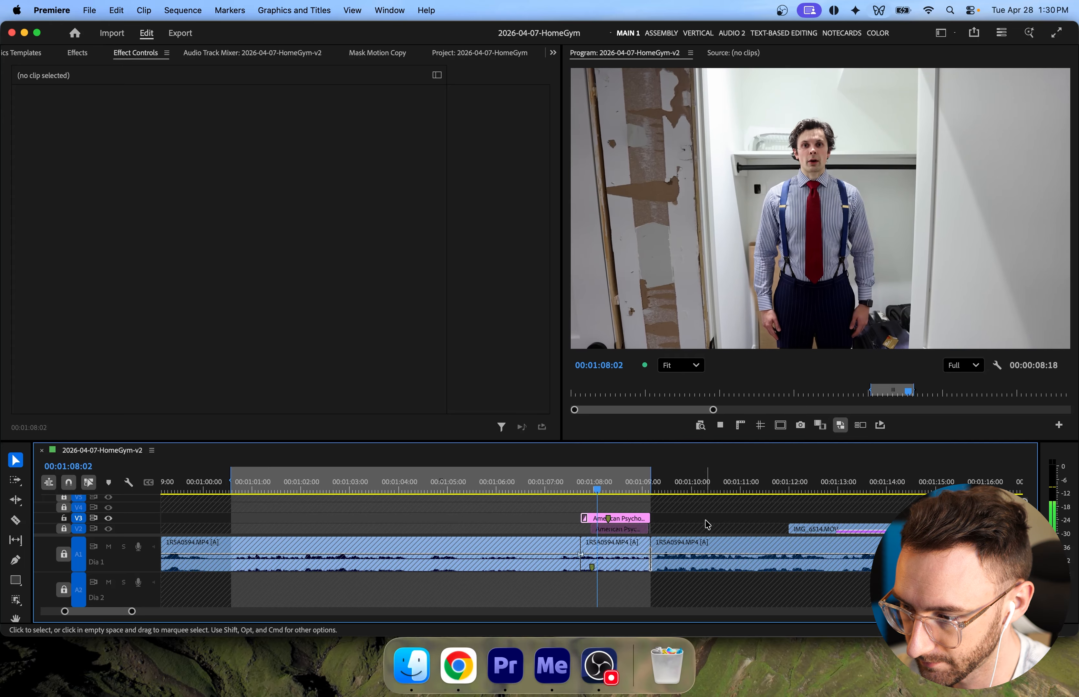
key(space)
Disable Use Composition's Shutter Angle in the shirt clip's Transform effect and set the shutter angle to 360.
click(601, 482)
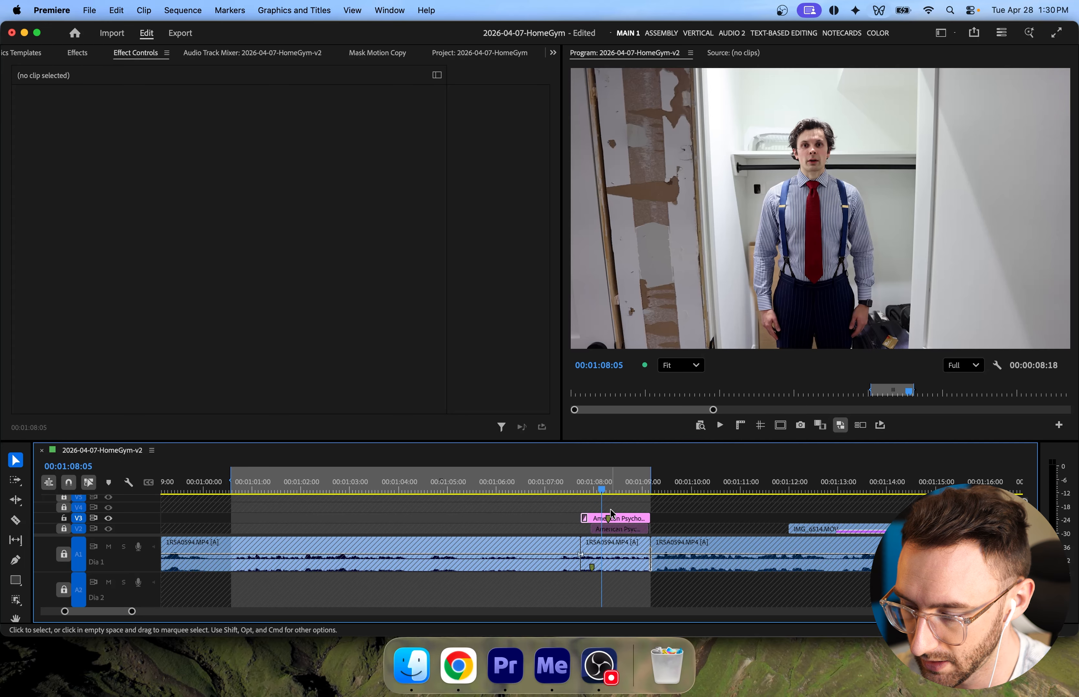
click(613, 517)
drag(543, 270, 546, 404)
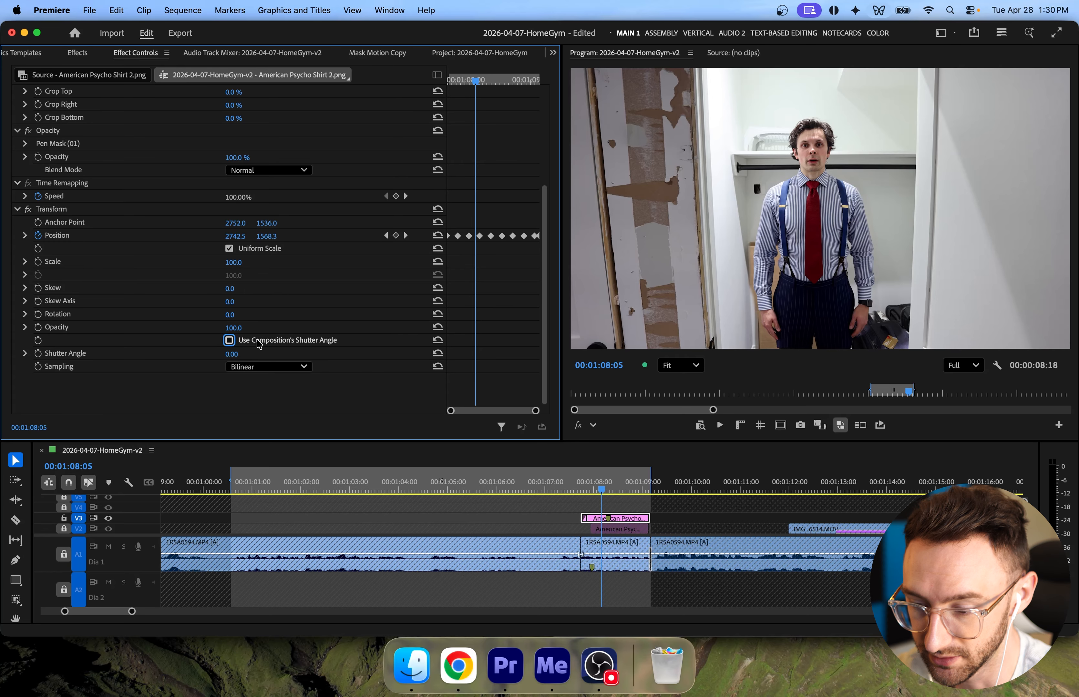
click(231, 354)
text(180)
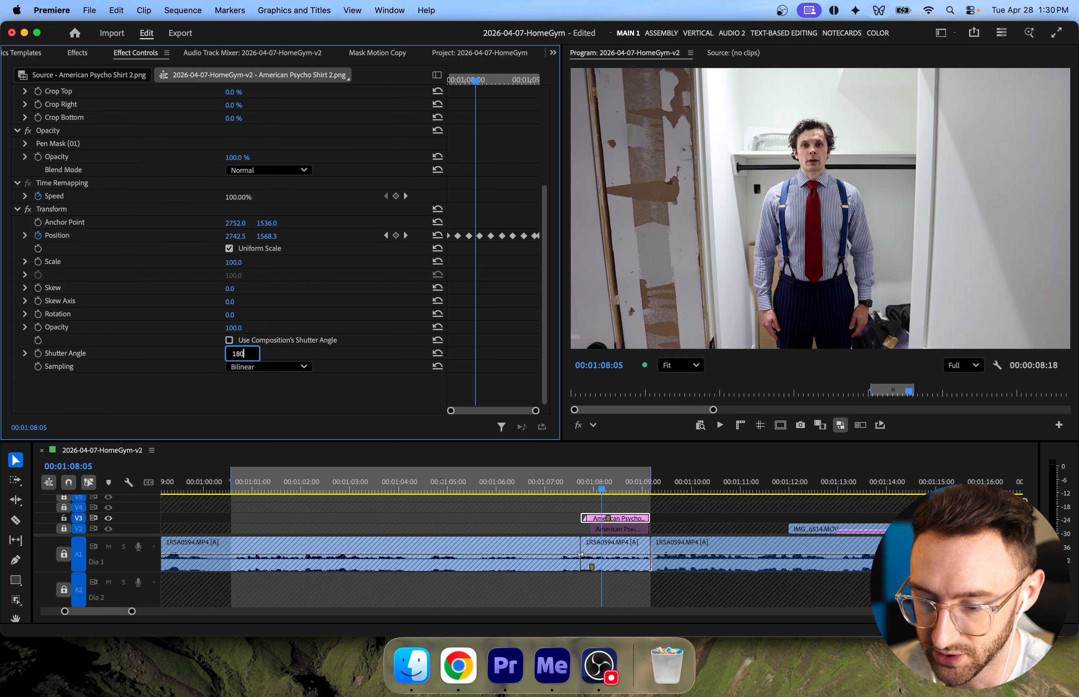
key(Return)
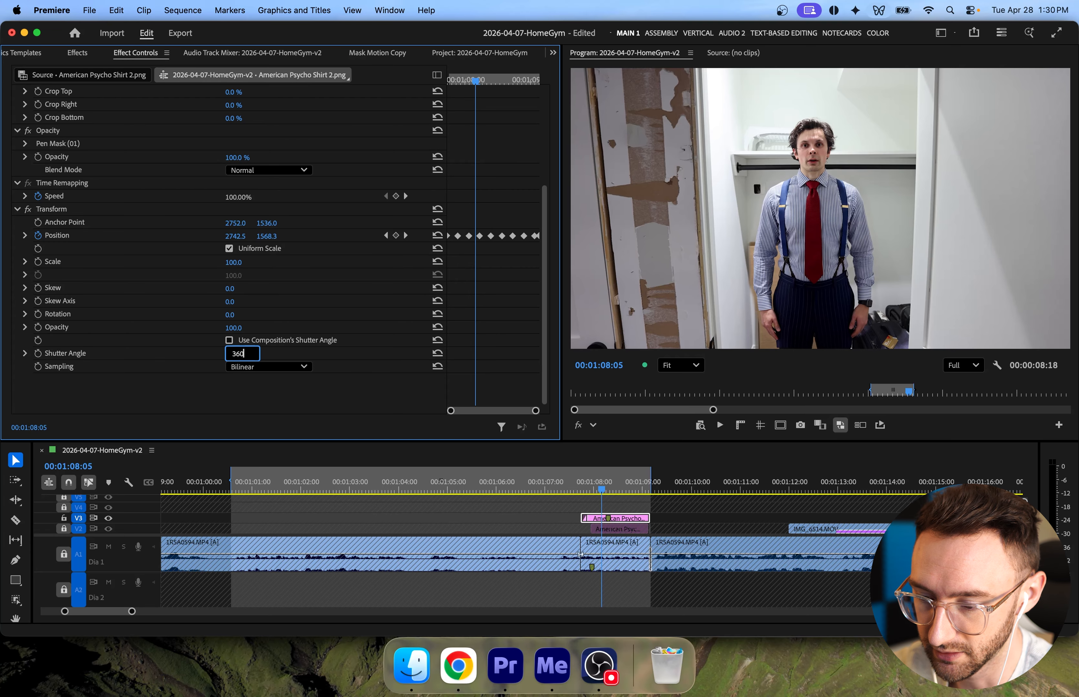
Play back the shirt swap from an In point at 00:01:07:17, and move the In point to 00:01:04:20.
click(683, 502)
click(574, 488)
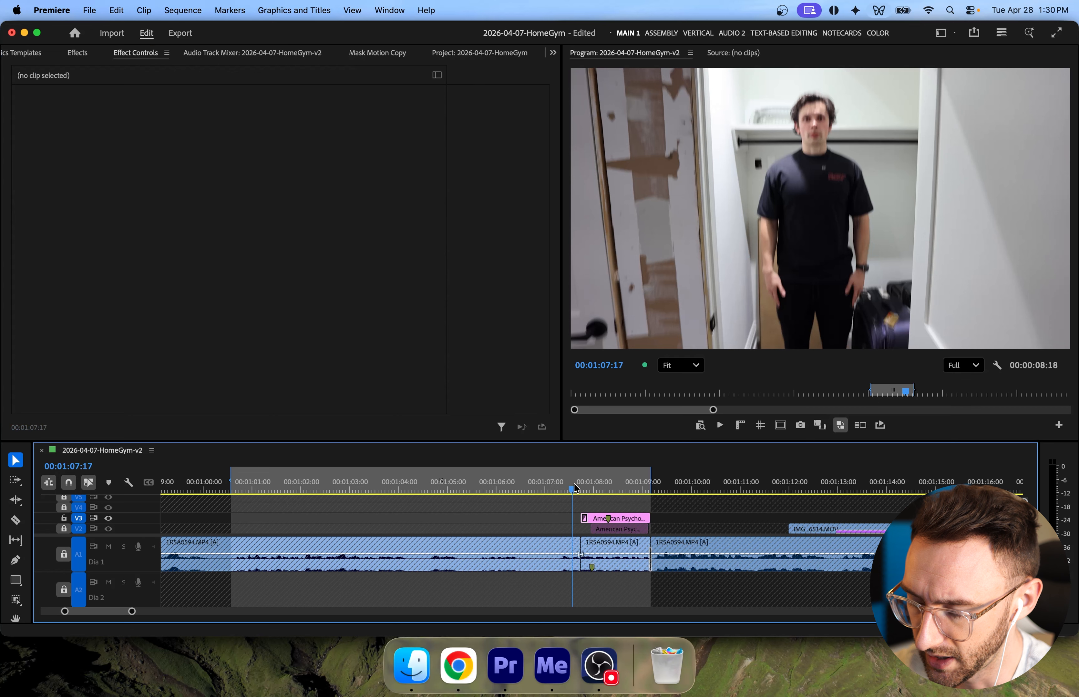
key(i)
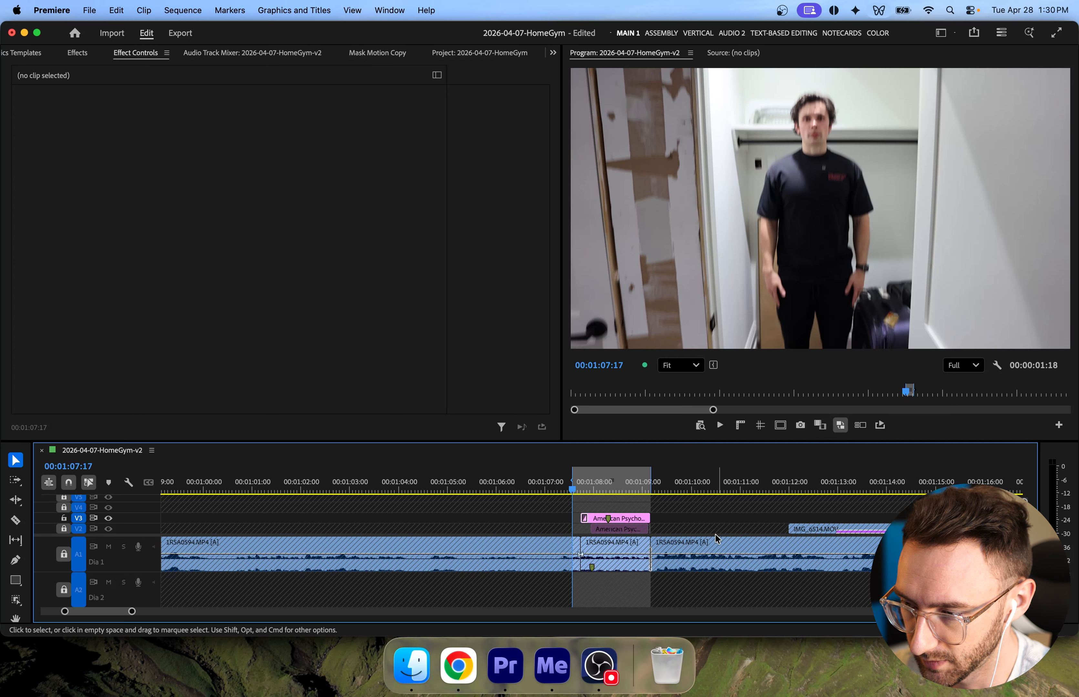
key(space)
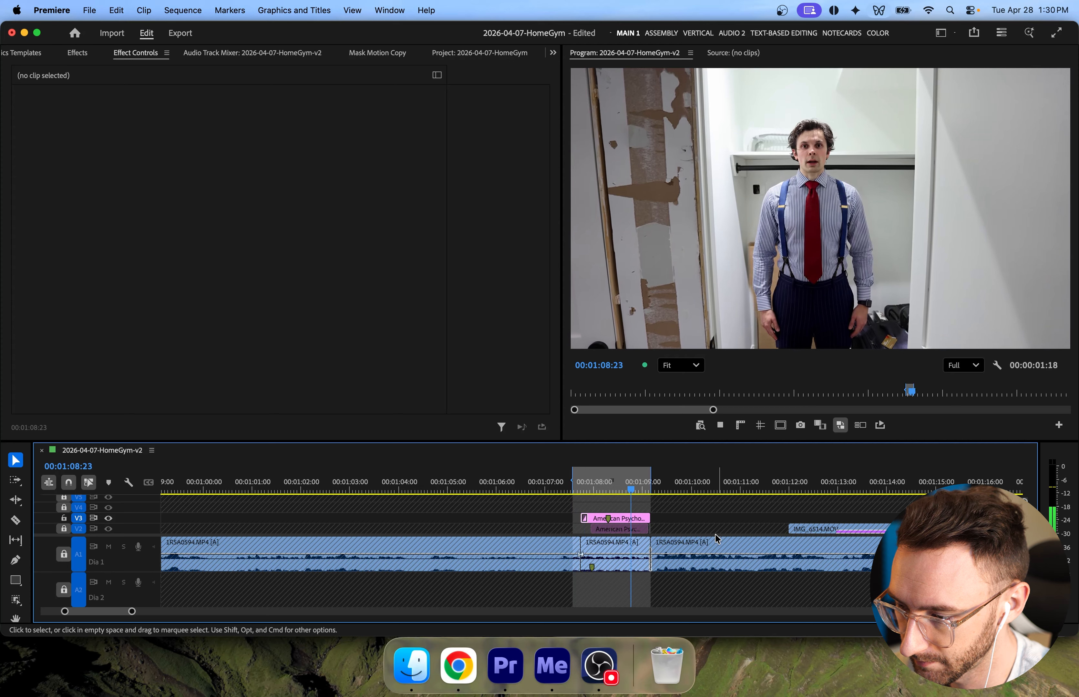
key(space)
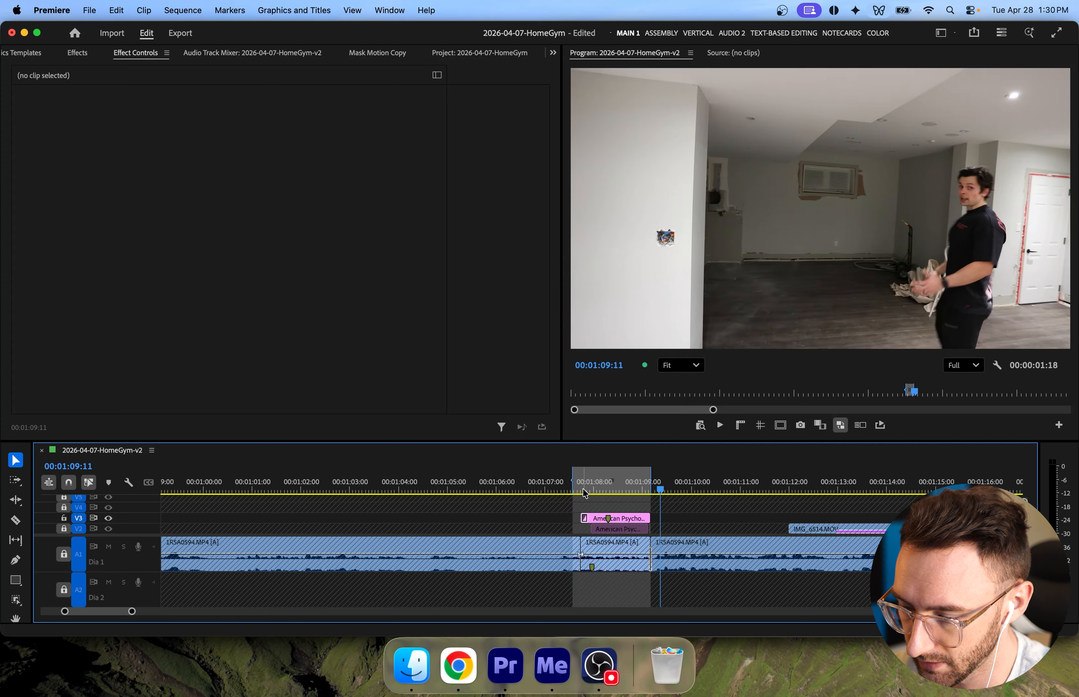
click(431, 487)
key(i)
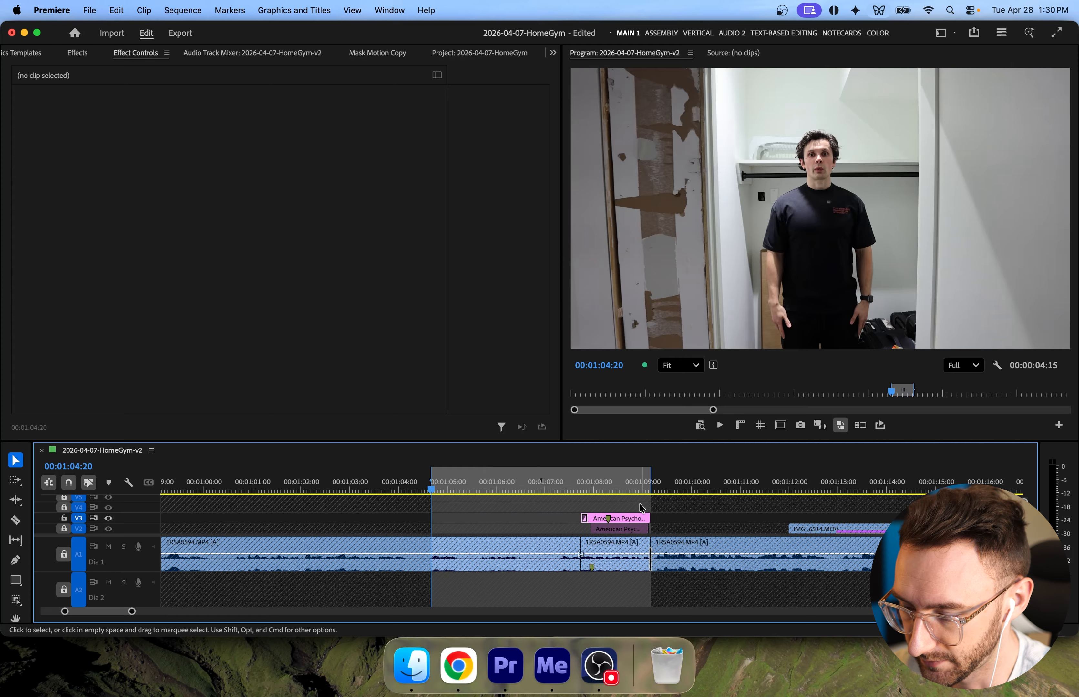
Re-enable Use Composition's Shutter Angle in the shirt clip's Transform effect and save the project.
click(623, 490)
click(633, 518)
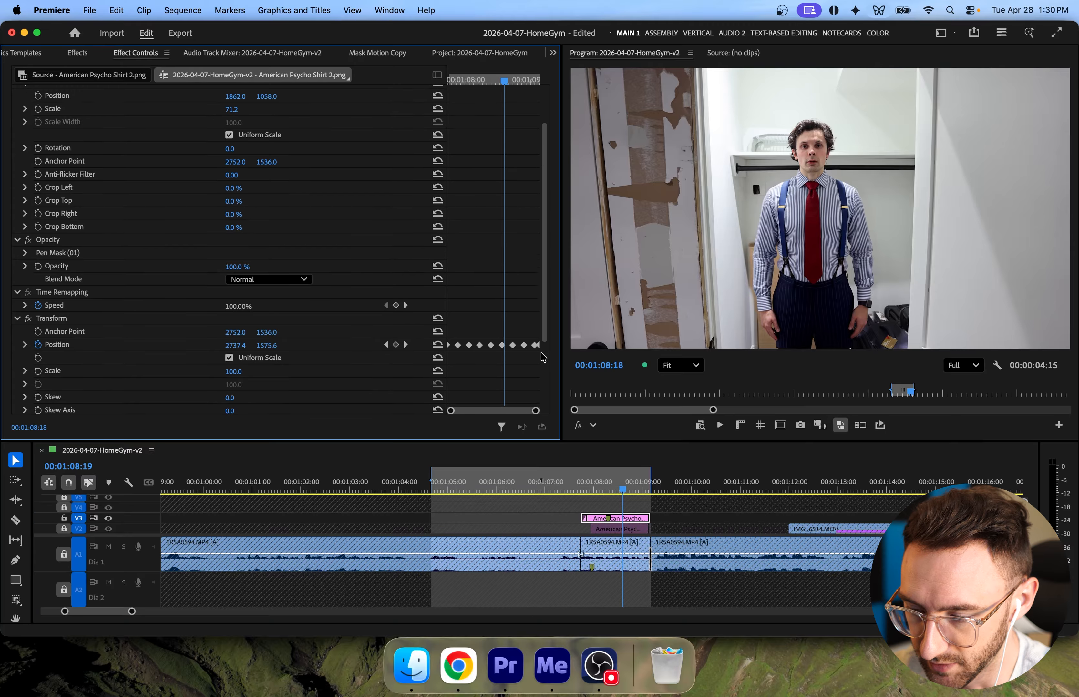
scroll(407, 393, down, 5)
click(740, 537)
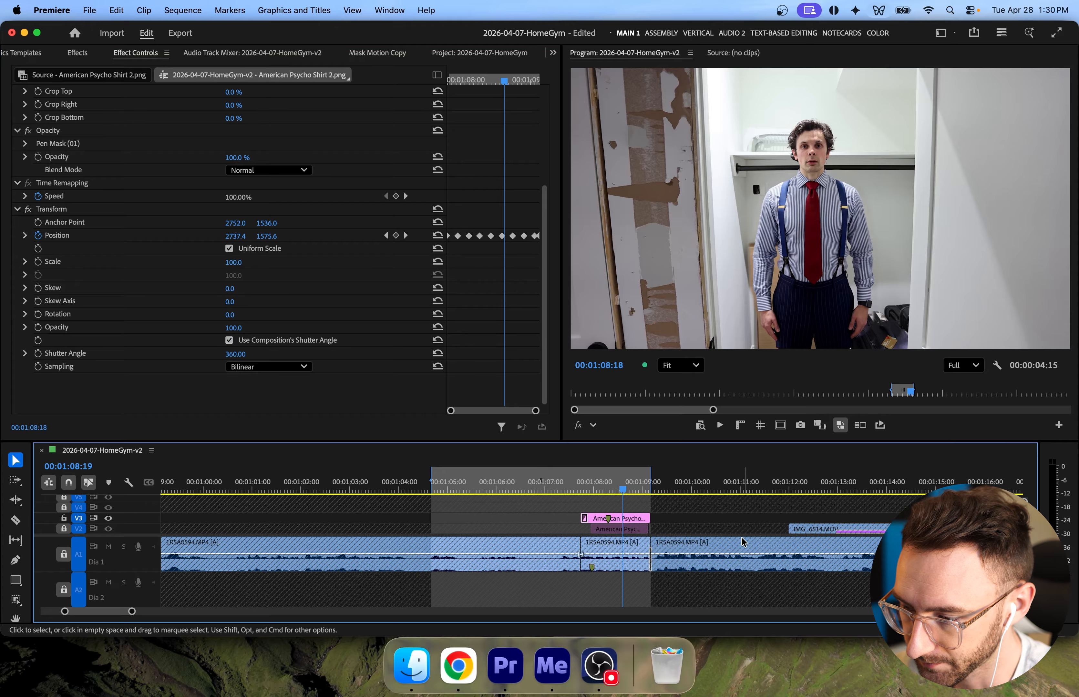
key(super+s)
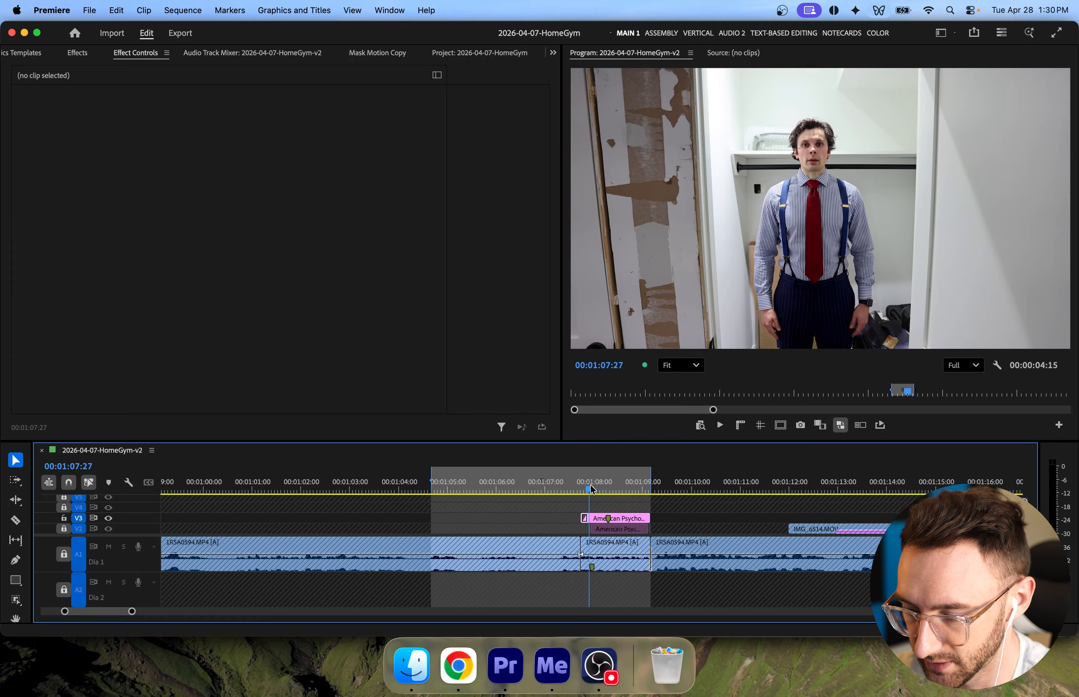
key(super+s)
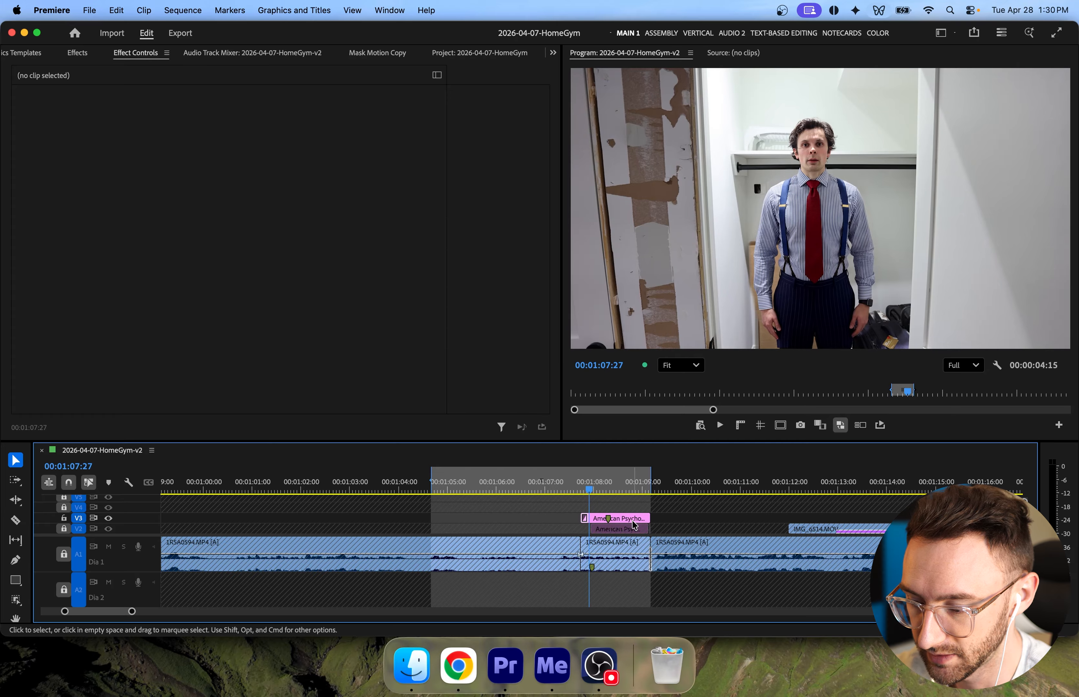
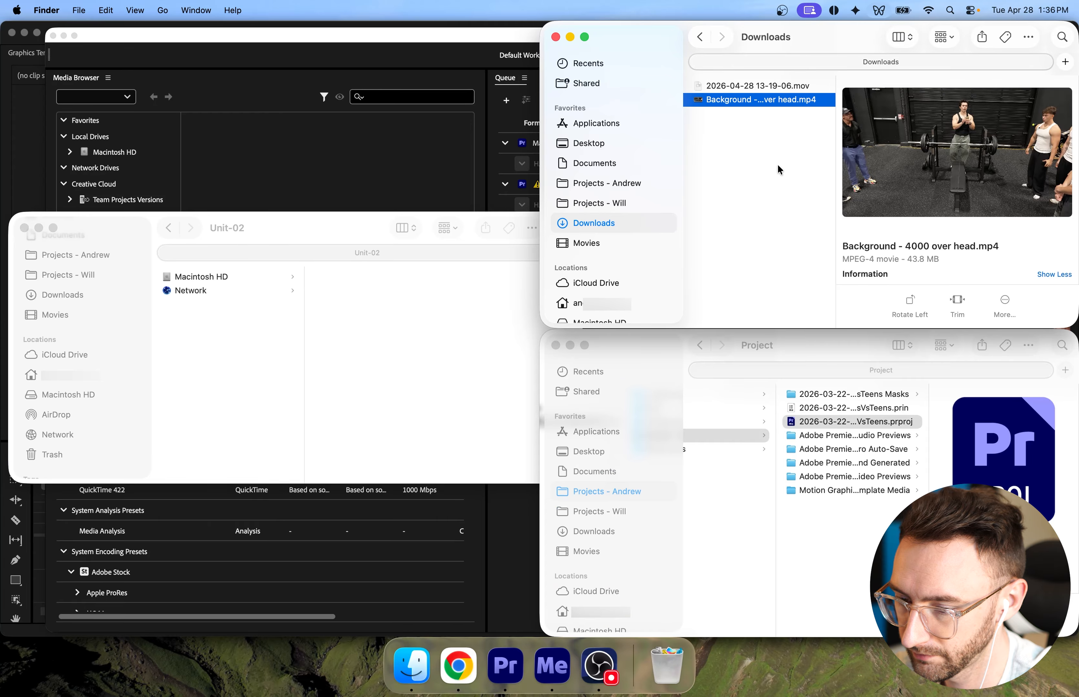
In Finder, preview the video Background - 4000 over head.mp4 in Downloads.
key(space)
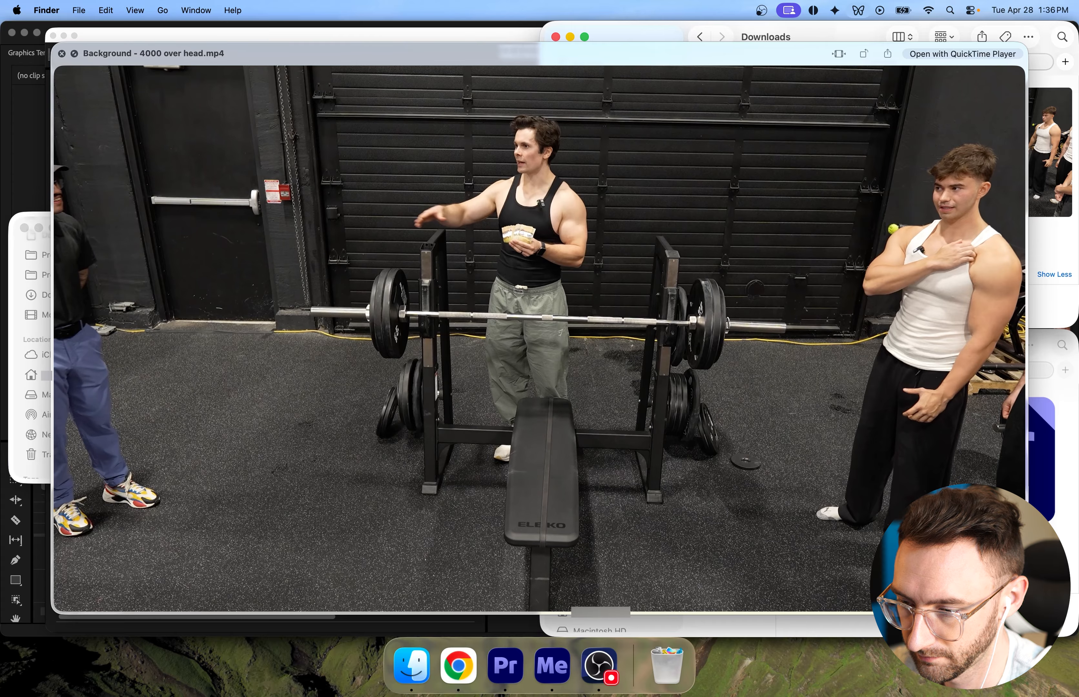
key(space)
Create a new folder inside the project's Resources/VFX folder.
scroll(829, 531, left, 5)
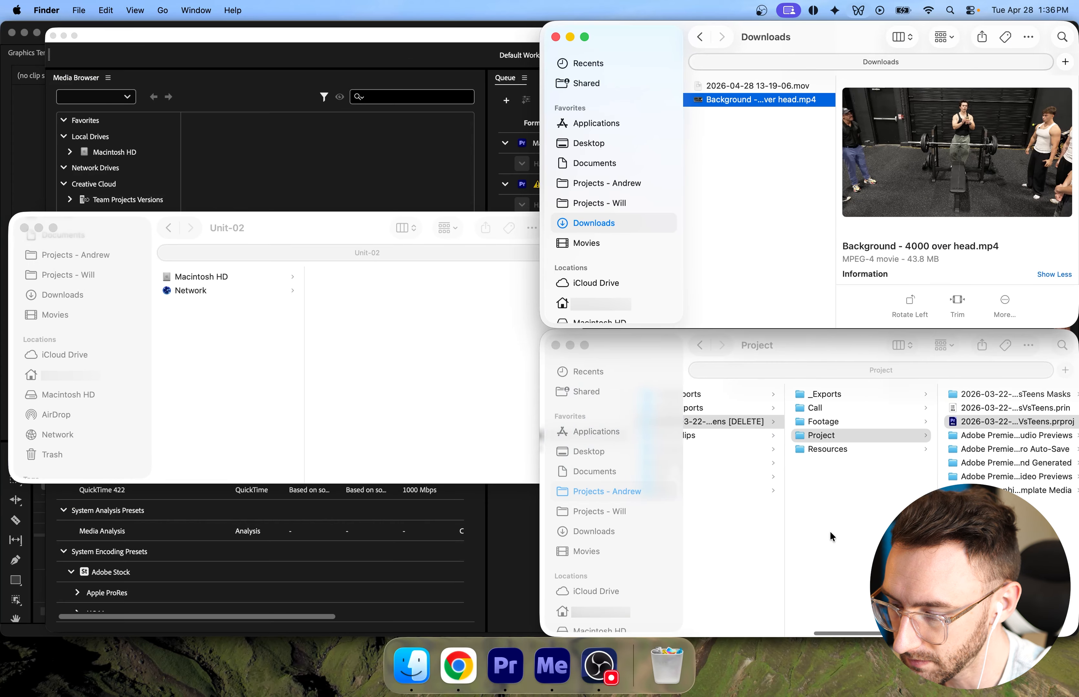
click(889, 449)
click(991, 477)
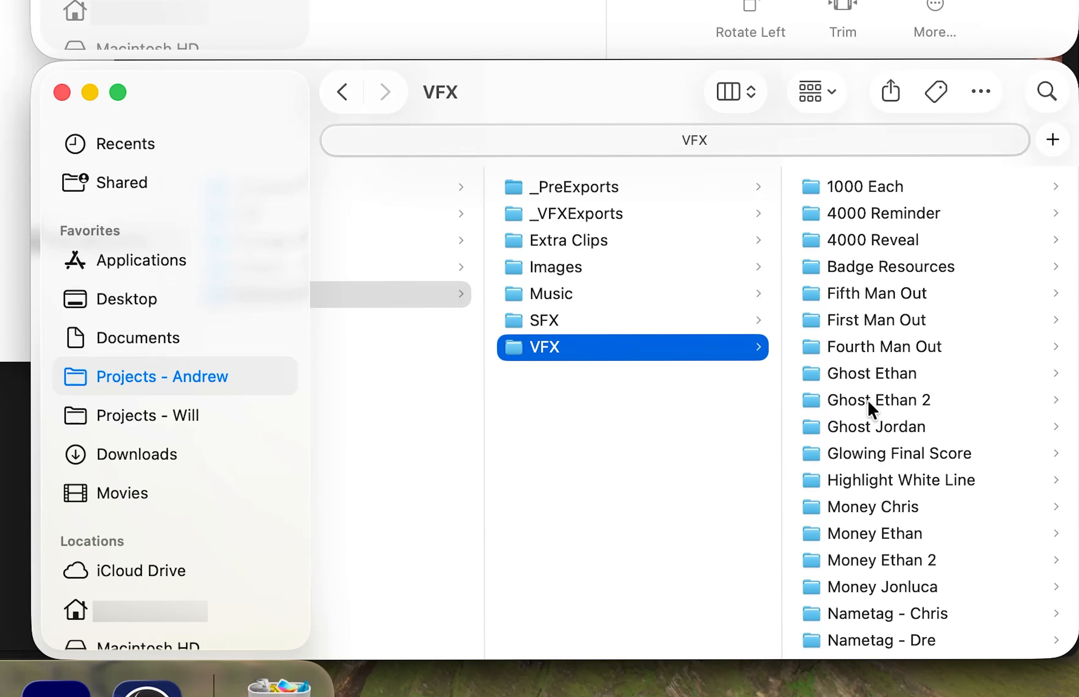
key(super+shift+n)
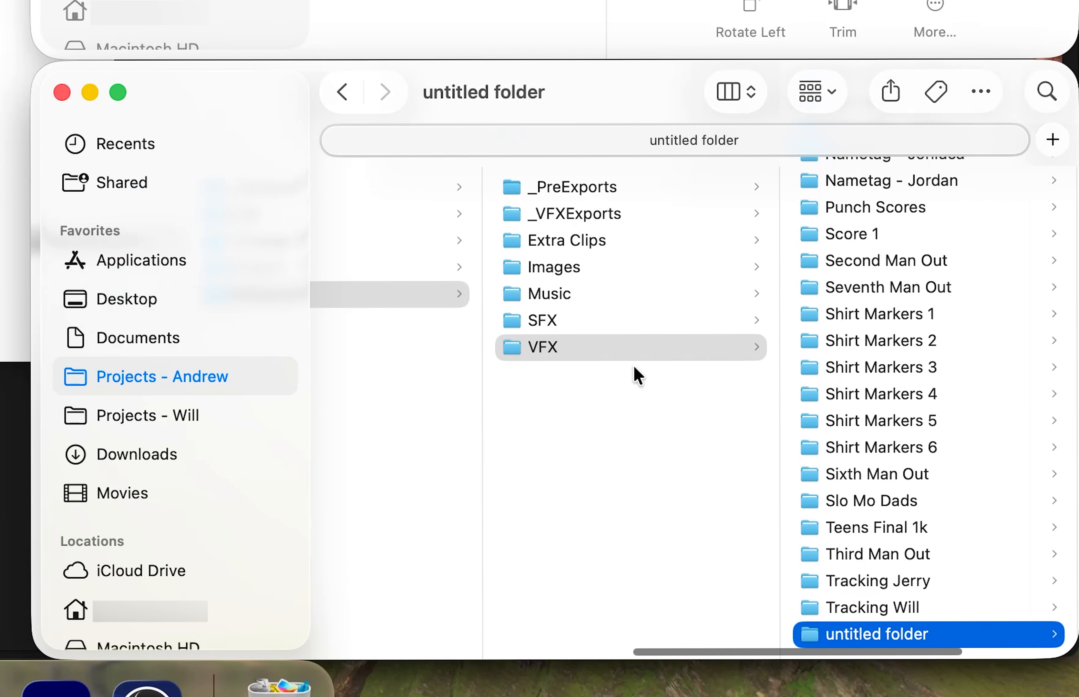
Rename the new untitled folder in VFX to "4000 over head demo".
scroll(634, 366, left, 10)
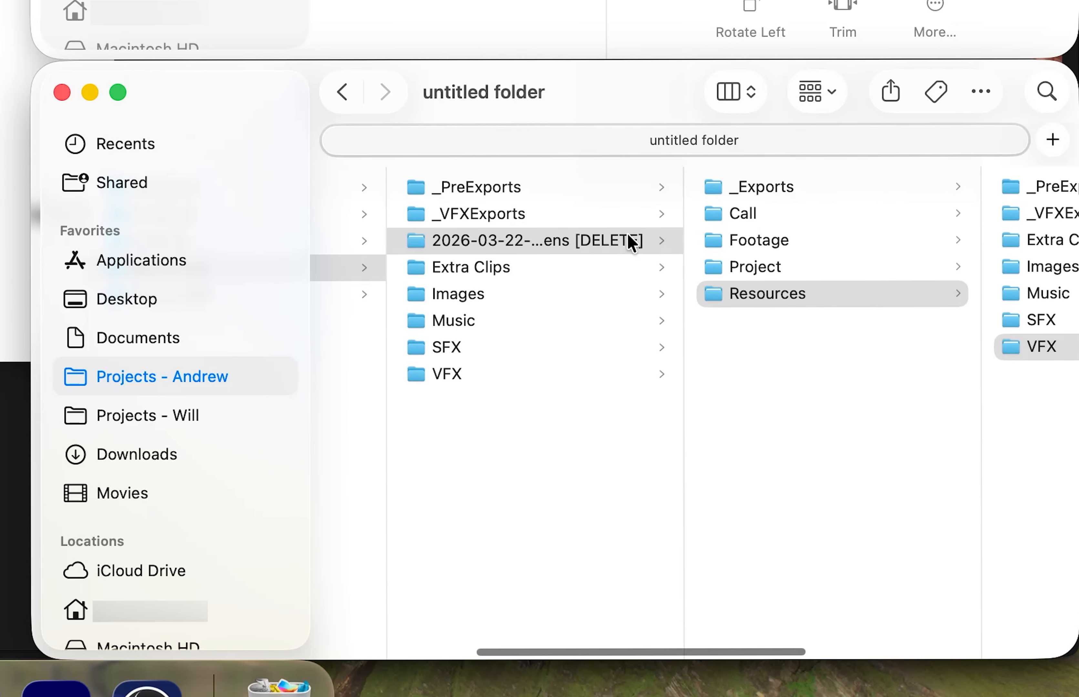
scroll(632, 242, right, 5)
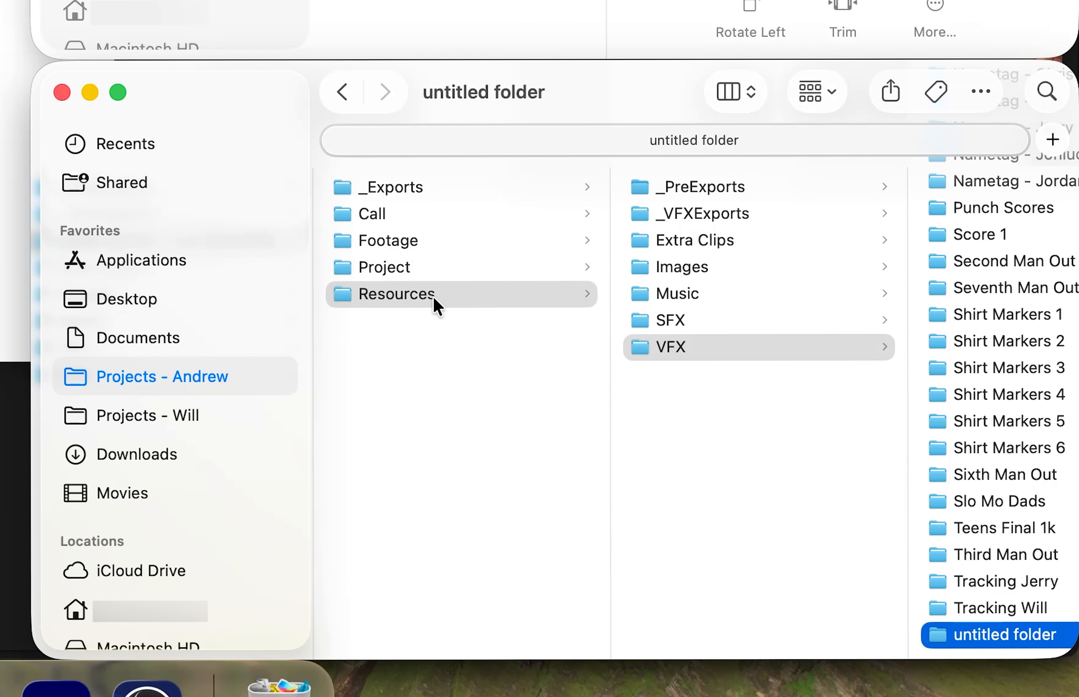
scroll(435, 304, right, 3)
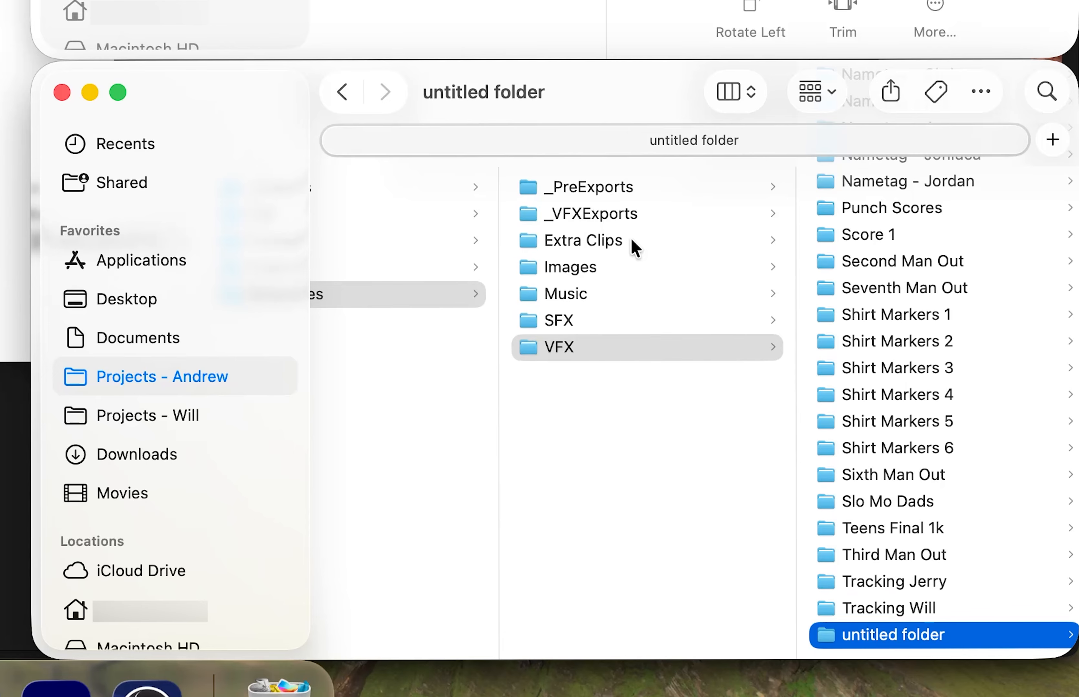
scroll(619, 354, right, 4)
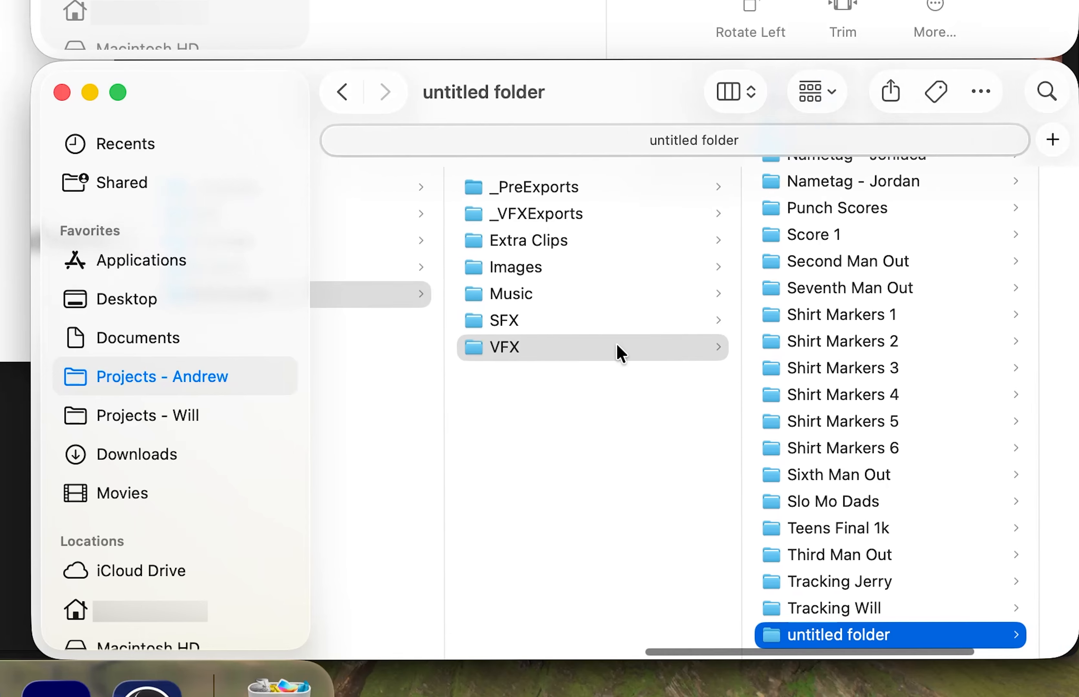
click(794, 617)
click(631, 637)
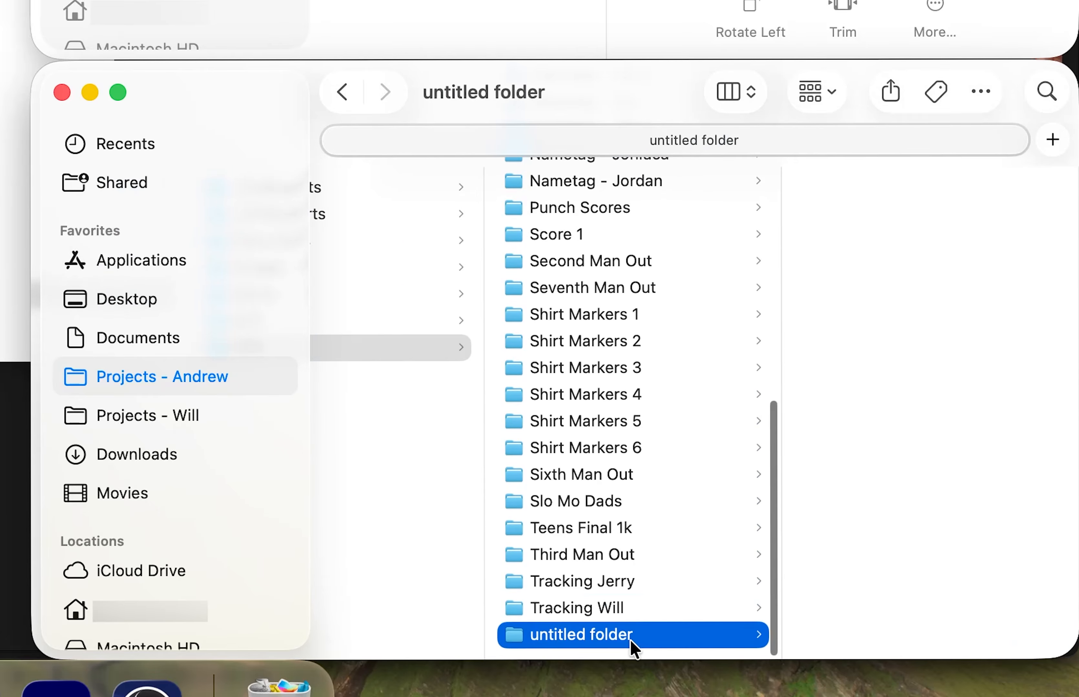
click(630, 638)
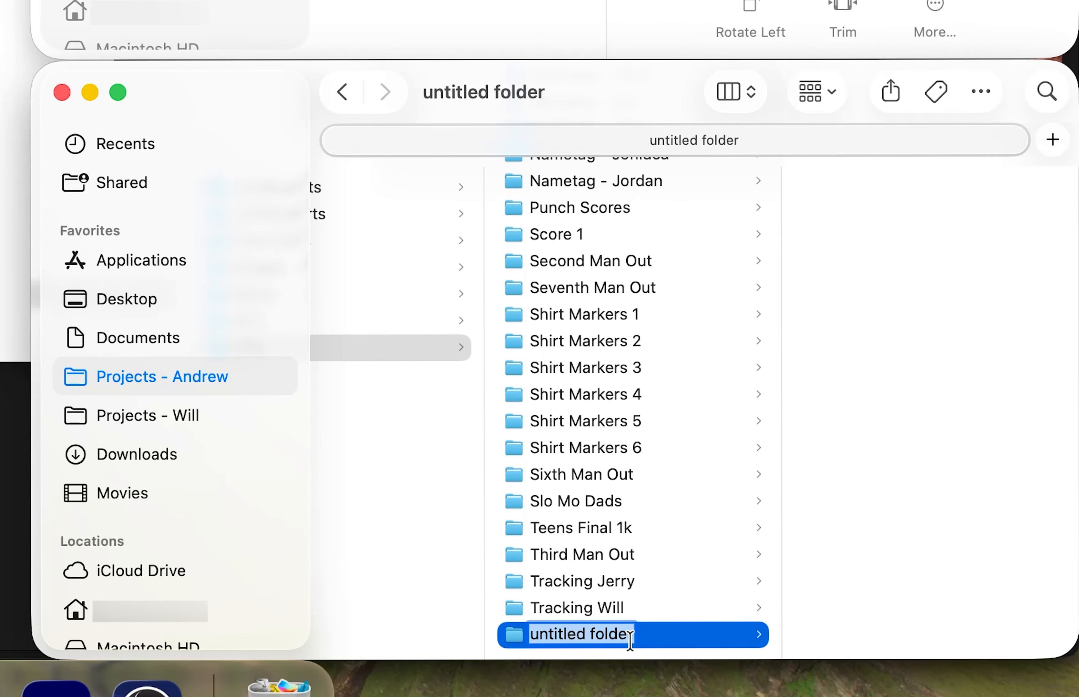
text(4000 over head dem)
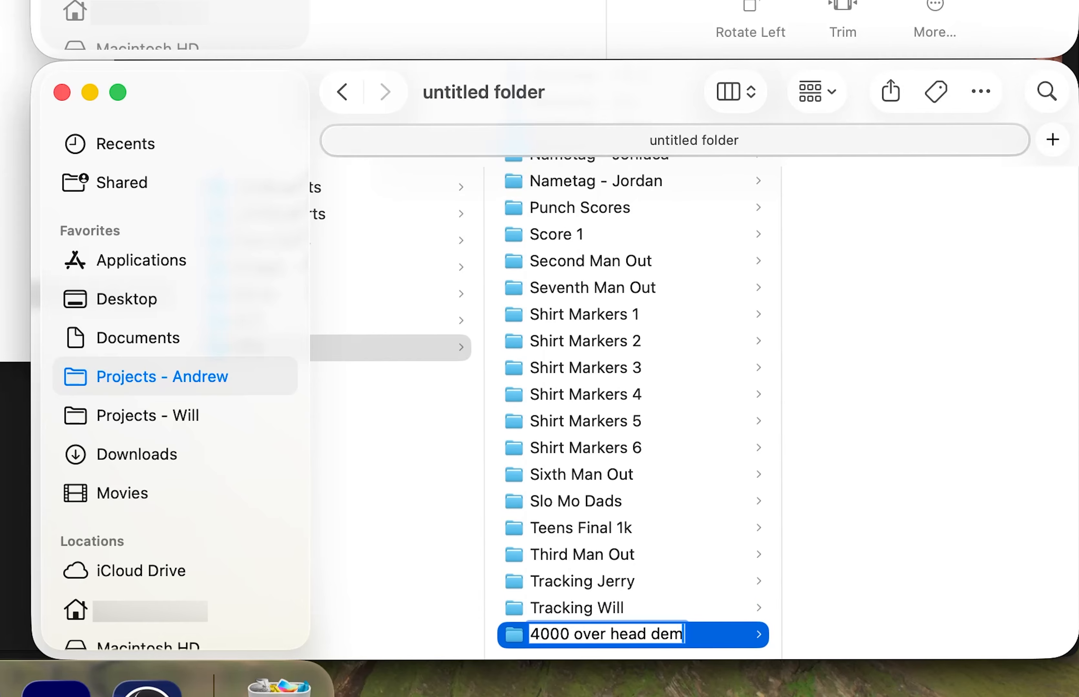
text(o)
key(Return)
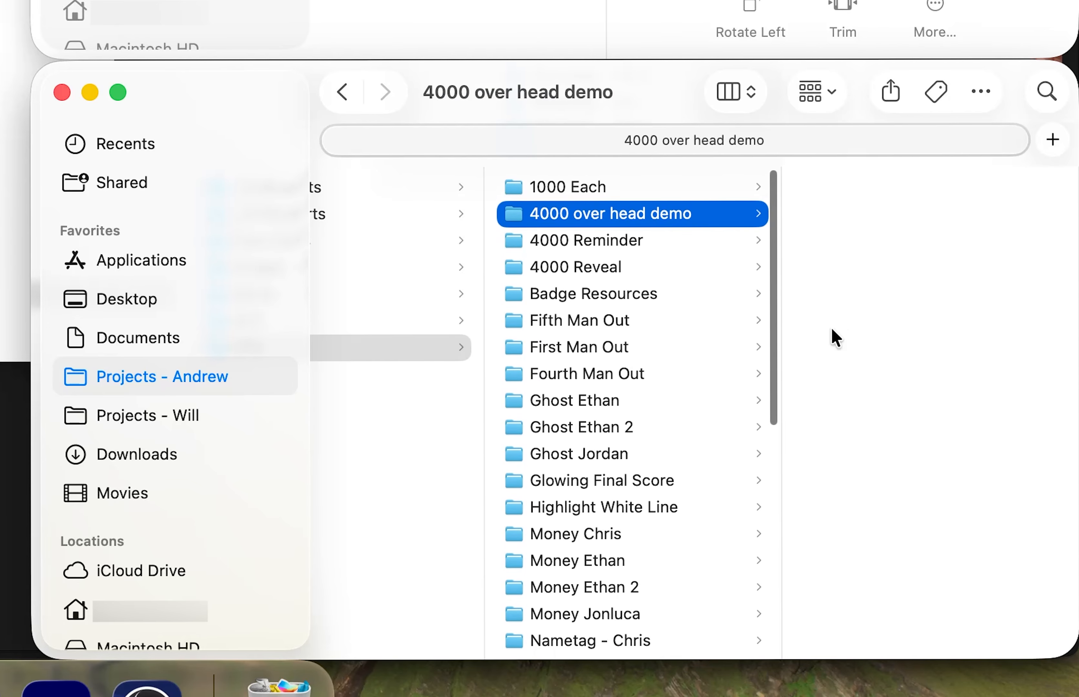
Create a folder named "Project" inside the 4000 over head demo folder.
key(super+shift+n)
text(Proje)
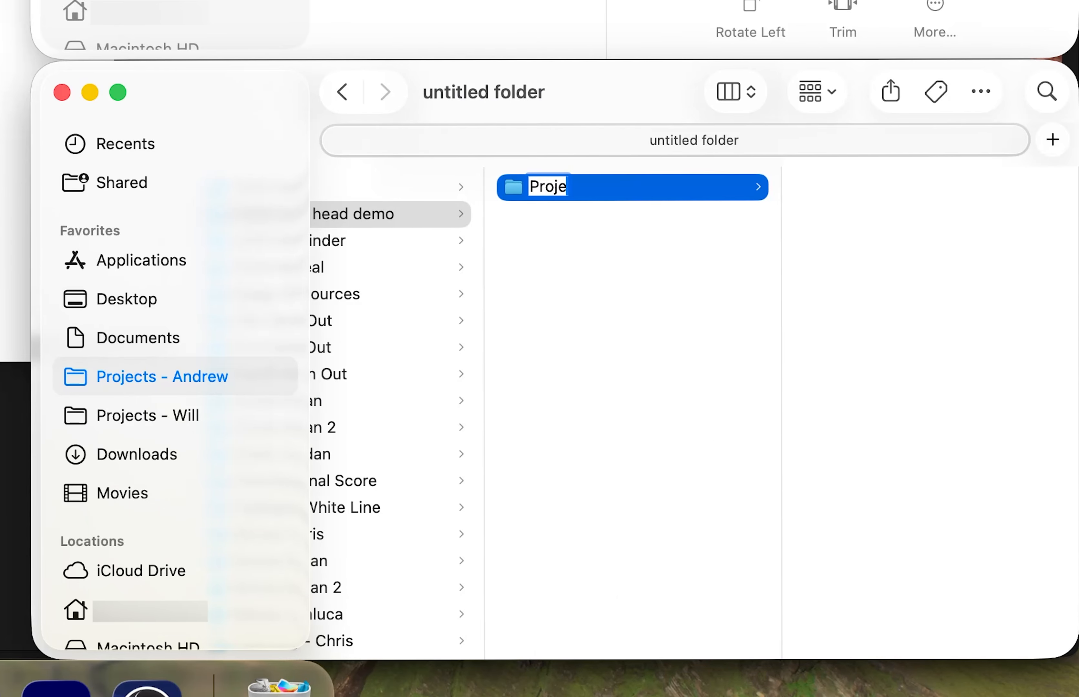
text(ct)
key(Return)
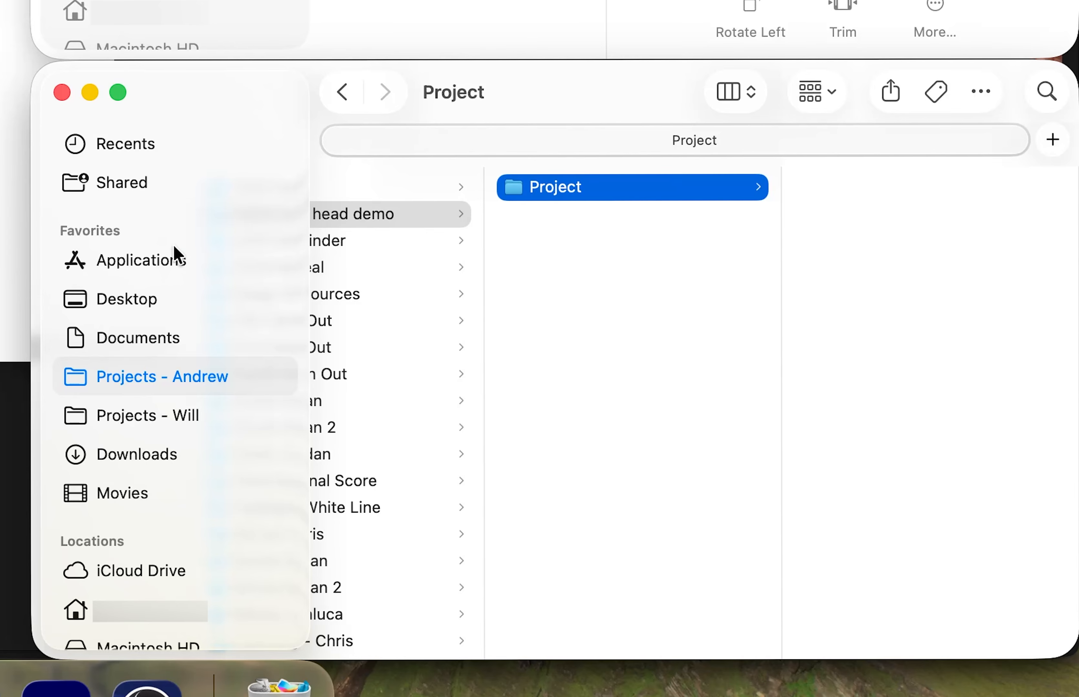
Copy Blank Template.aep into the new Project folder and rename the copy "4000 over head demo".
key(super+Tab)
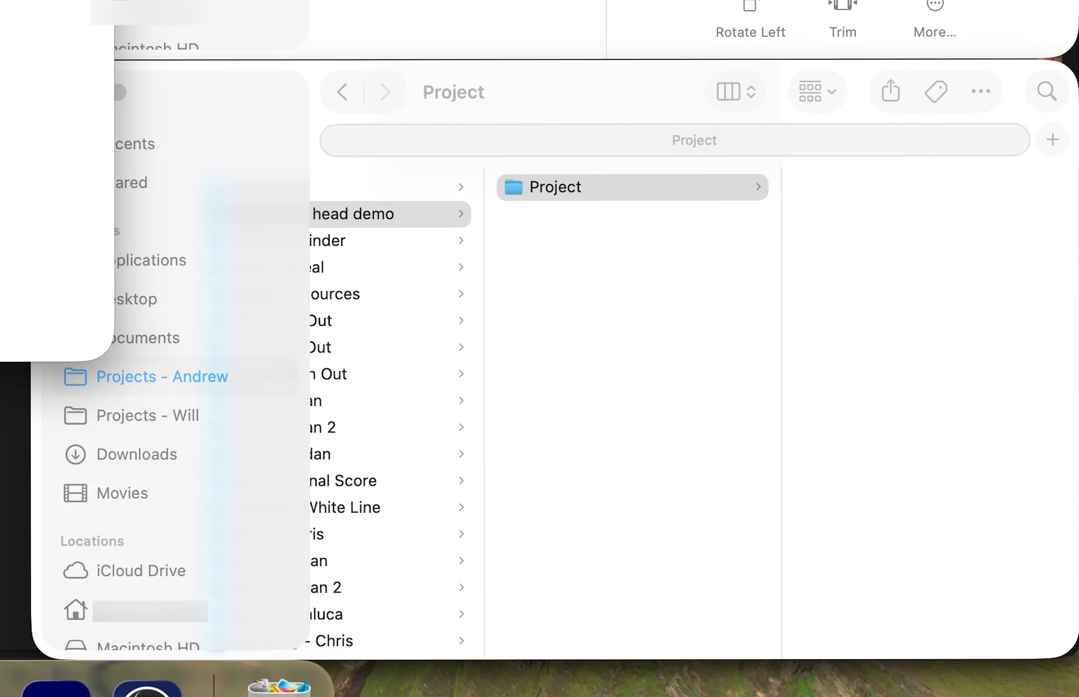
click(852, 264)
key(super+v)
click(869, 185)
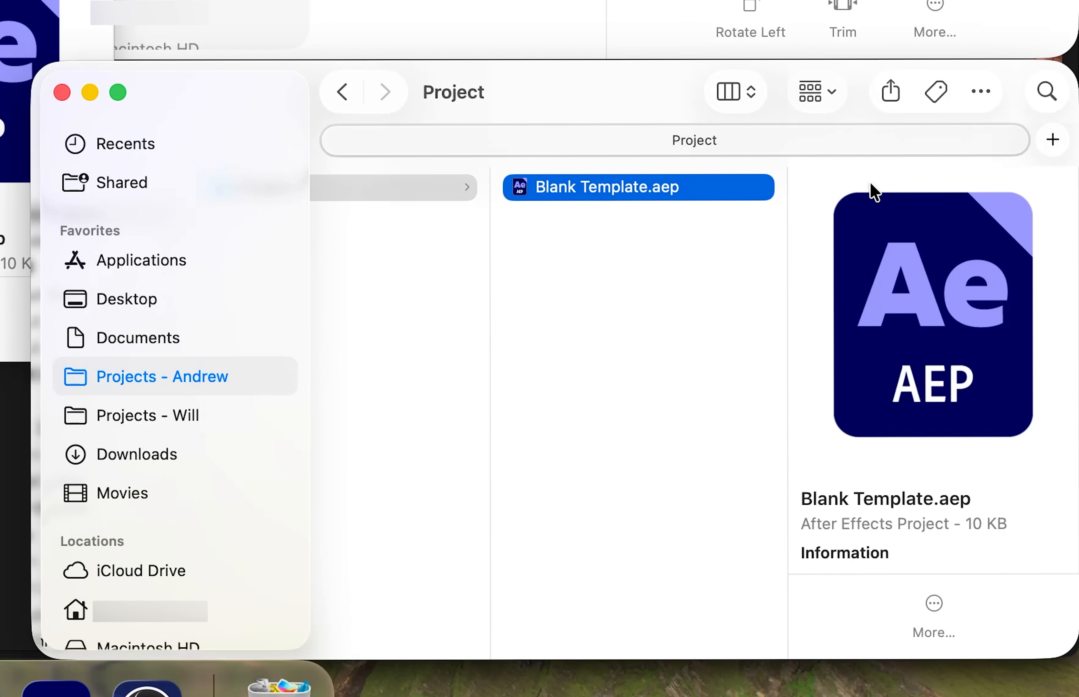
key(Return)
text(4000 over head d)
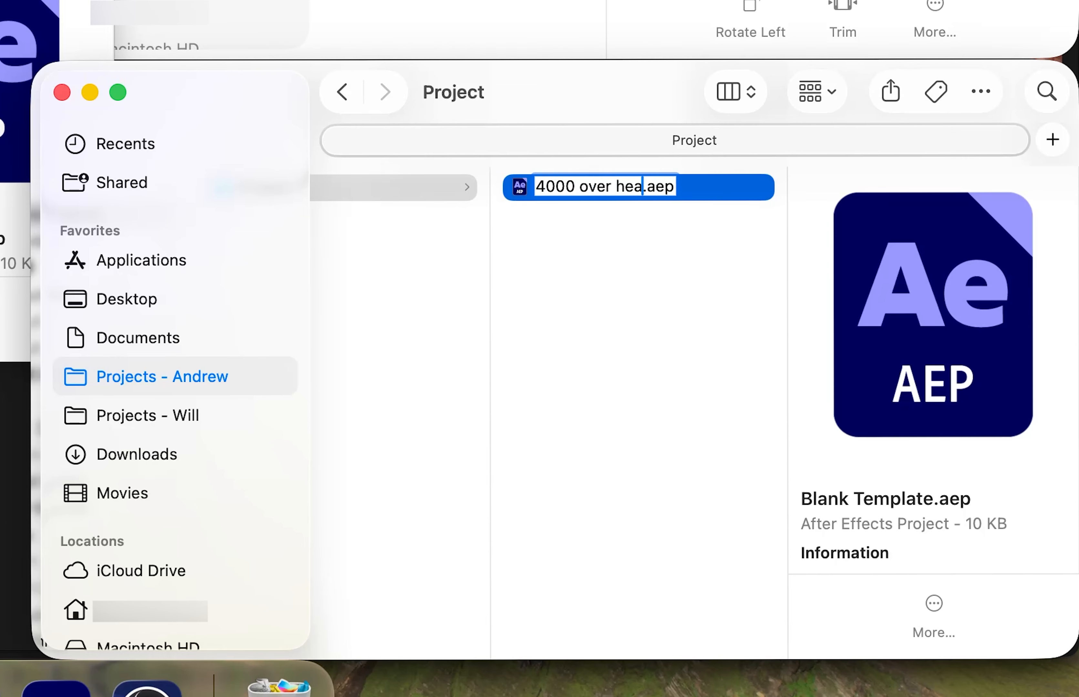
text(emo)
key(Return)
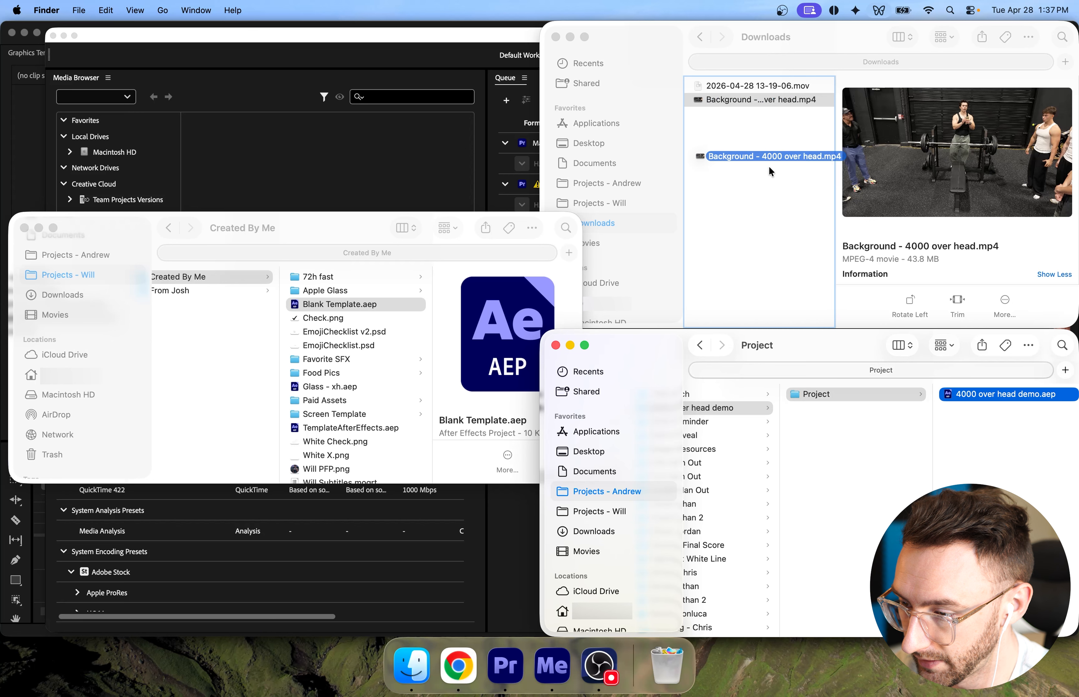
Move Background - 4000 over head.mp4 from Downloads into the 4000 over head demo folder and open 4000 over head demo.aep in After Effects.
drag(769, 167, 870, 466)
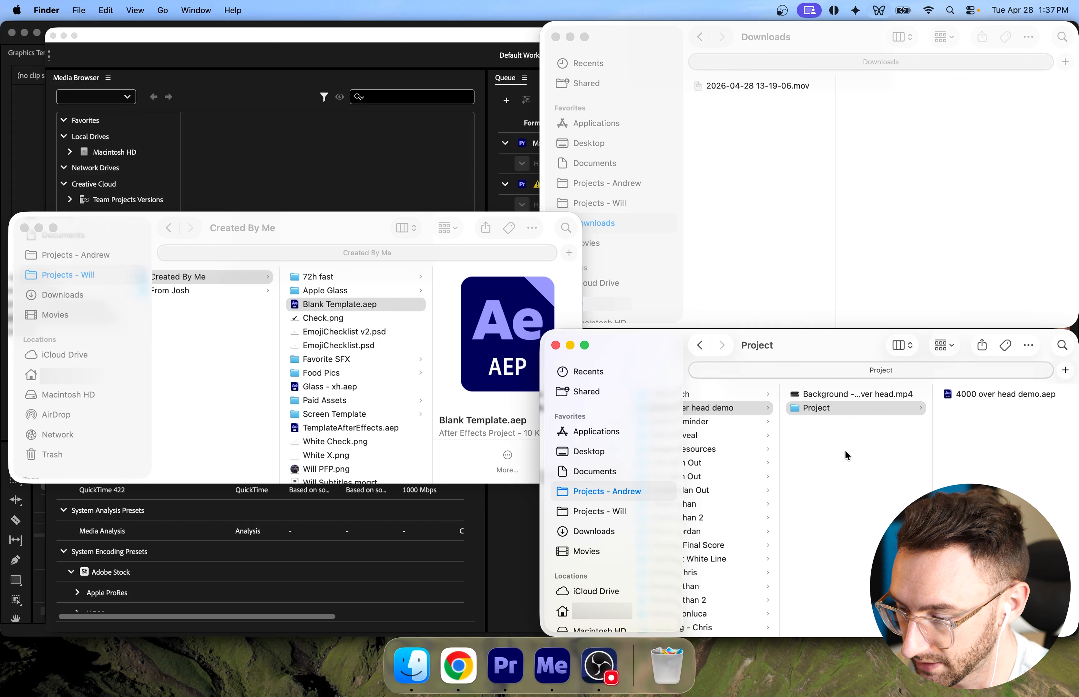
double_click(965, 394)
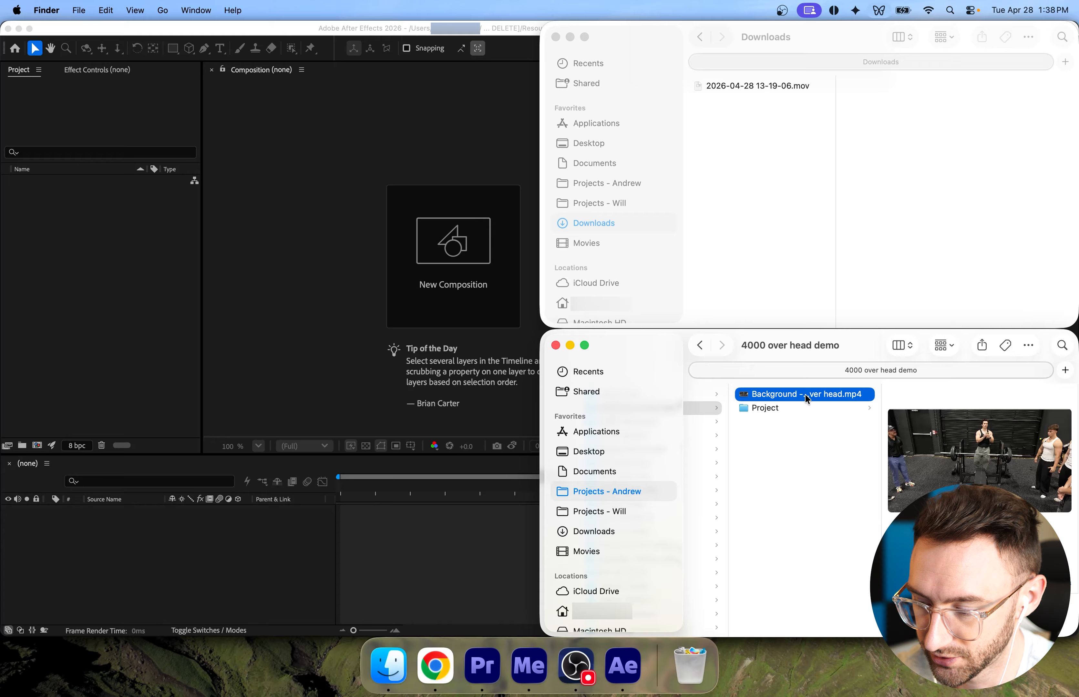
Import Background - 4000 over head.mp4 into the After Effects project and create a composition from it.
drag(805, 393, 104, 306)
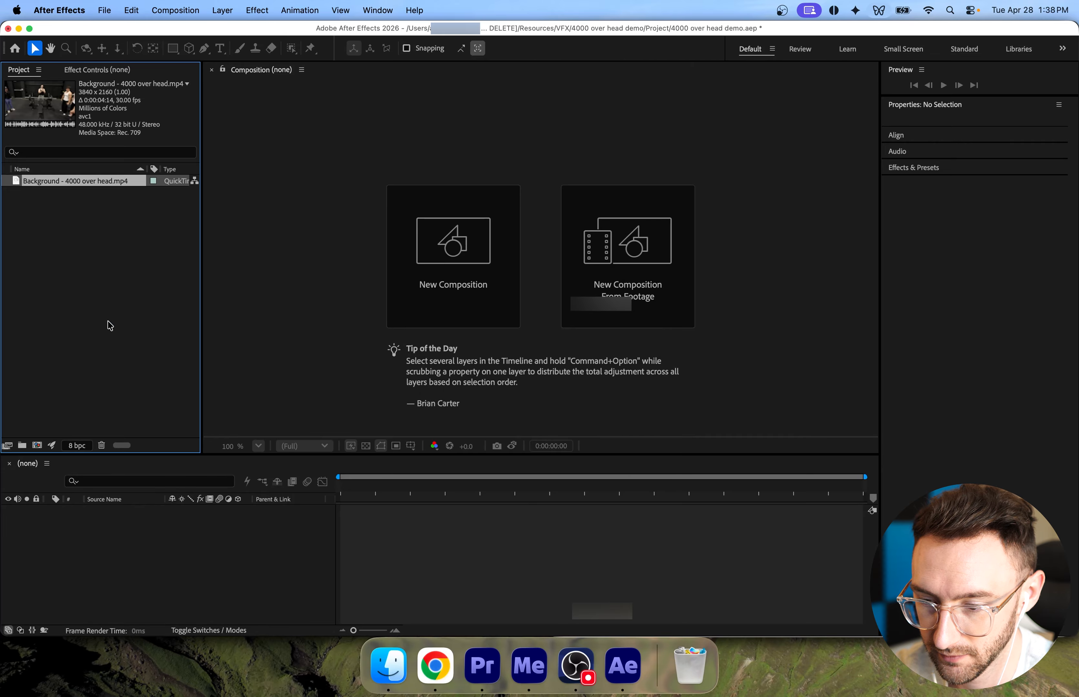
drag(91, 187, 149, 540)
click(846, 135)
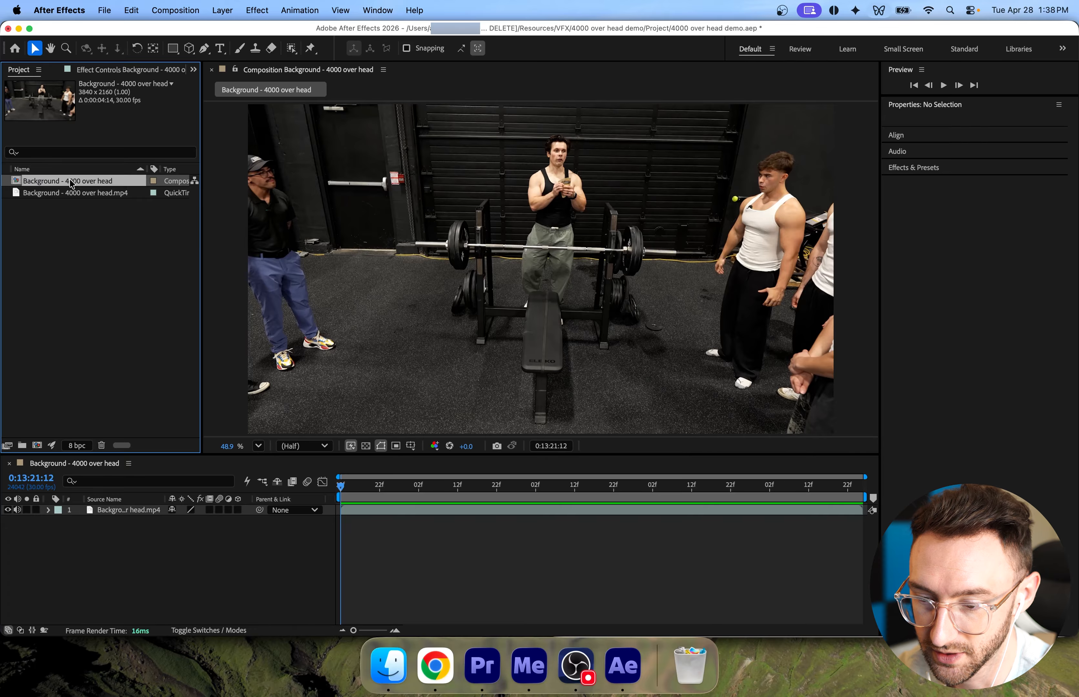
Rename the new composition "4000 over head".
key(Return)
click(70, 181)
key(shift+super+Left)
key(BackSpace)
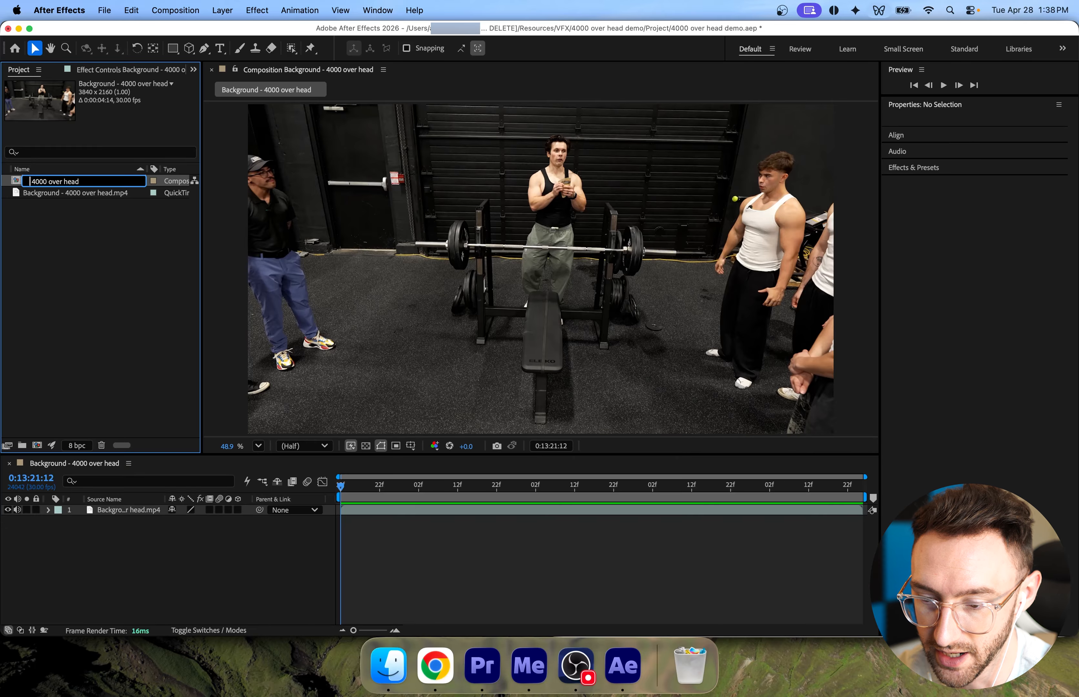
key(Return)
key(Return)
key(Right)
click(171, 537)
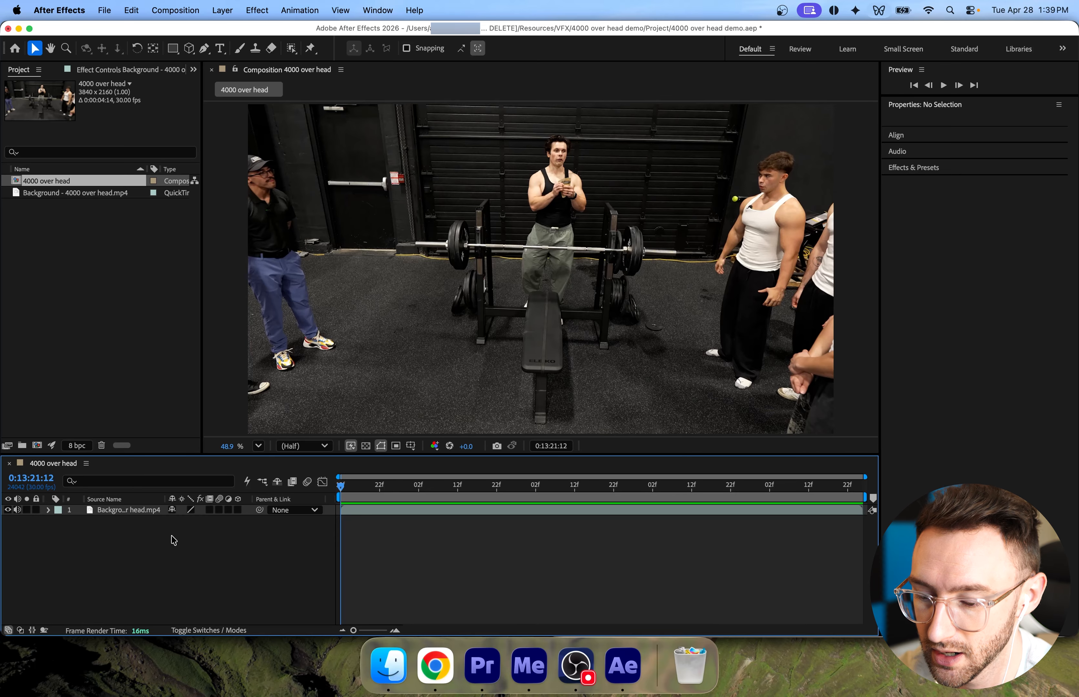
Display the Tracker controls and start Track Motion on the Background - 4000 over head.mp4 layer.
click(147, 513)
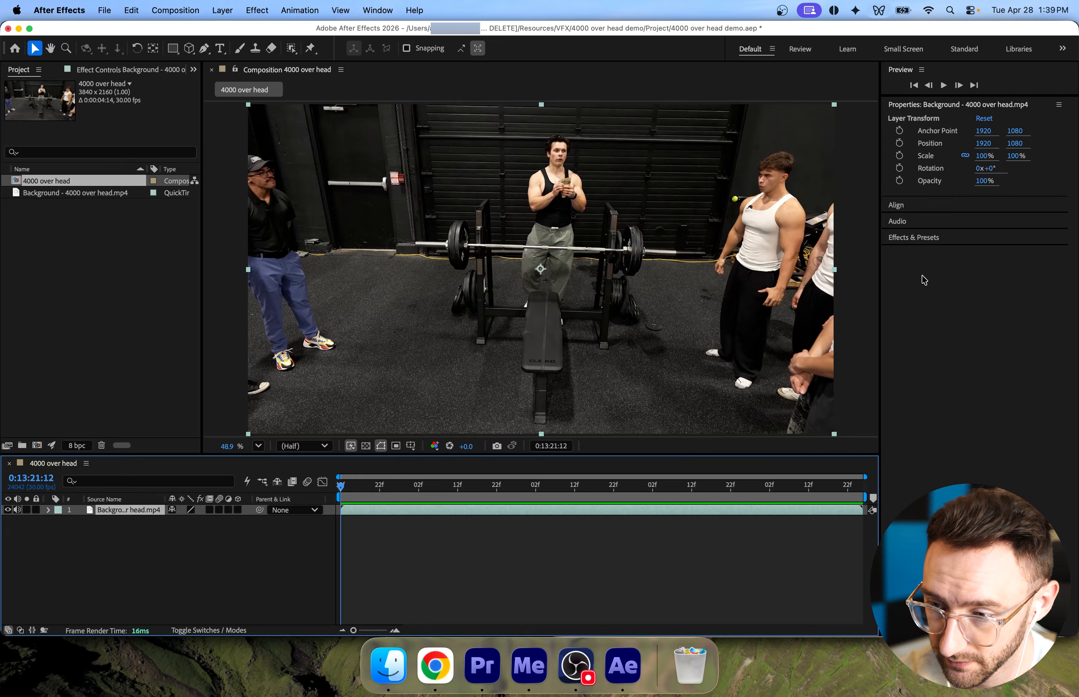
click(382, 12)
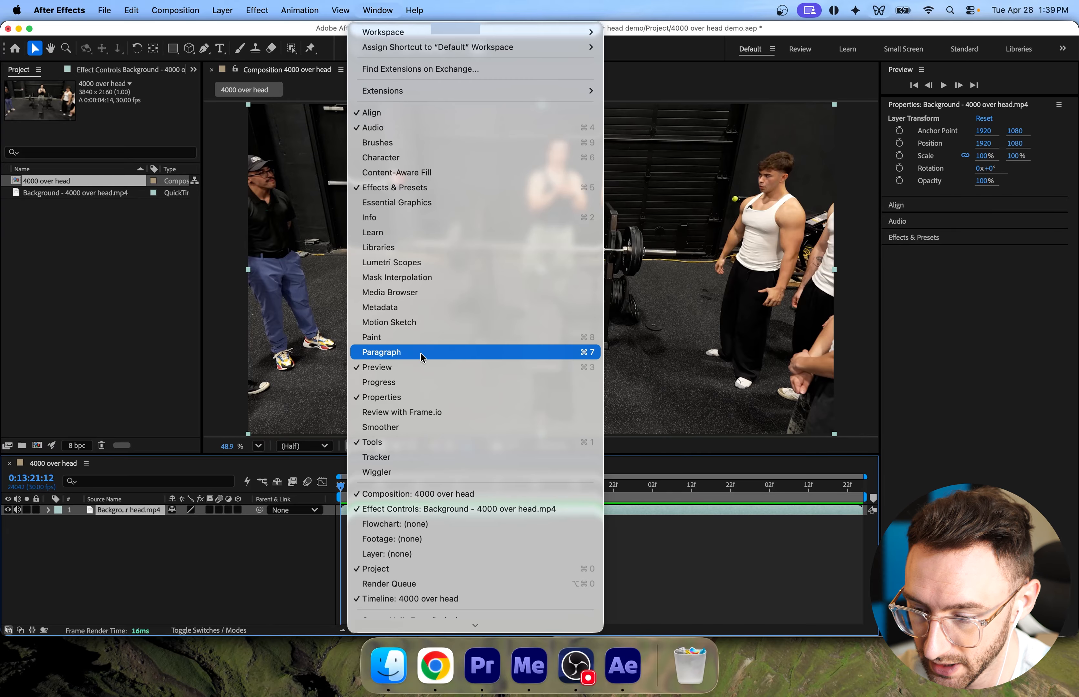
click(408, 457)
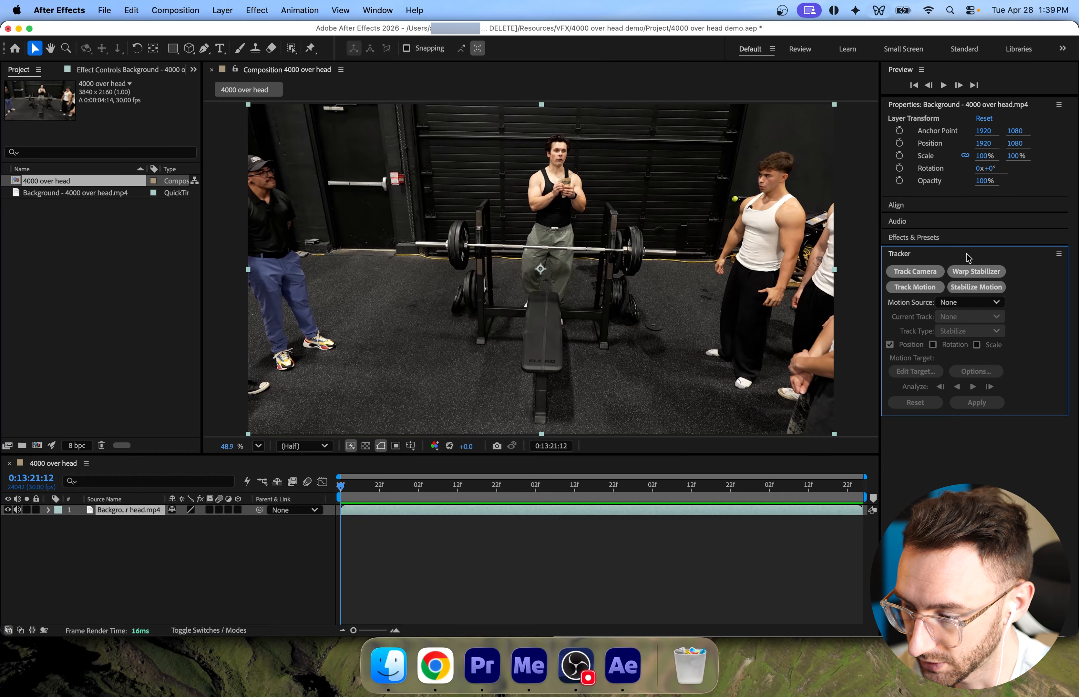
click(507, 544)
click(138, 513)
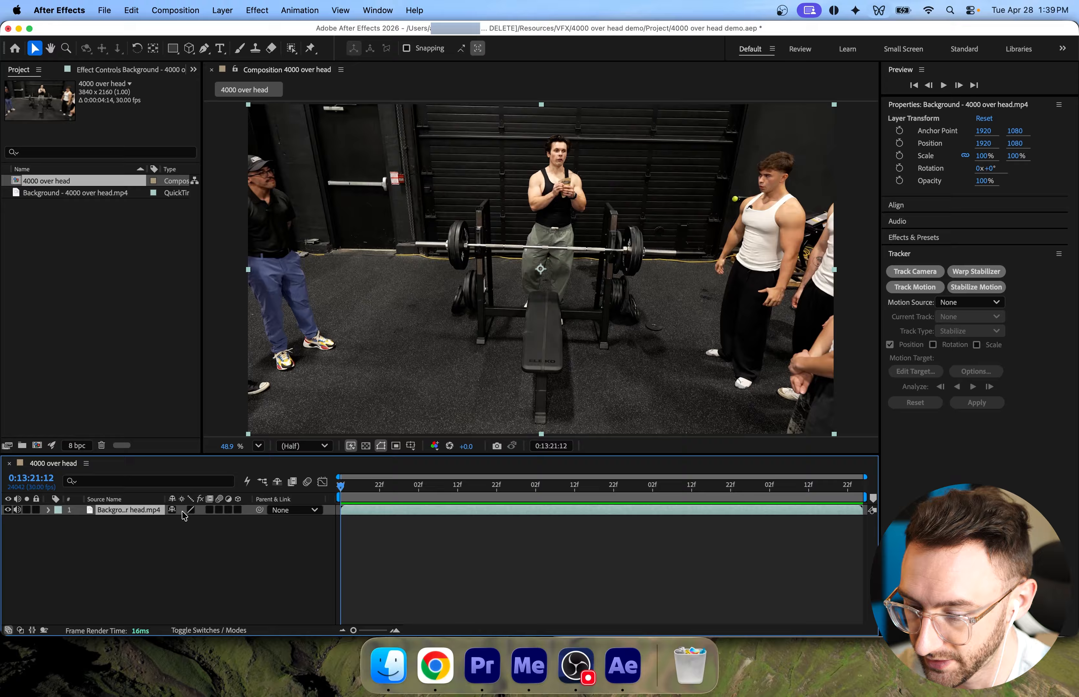
click(916, 288)
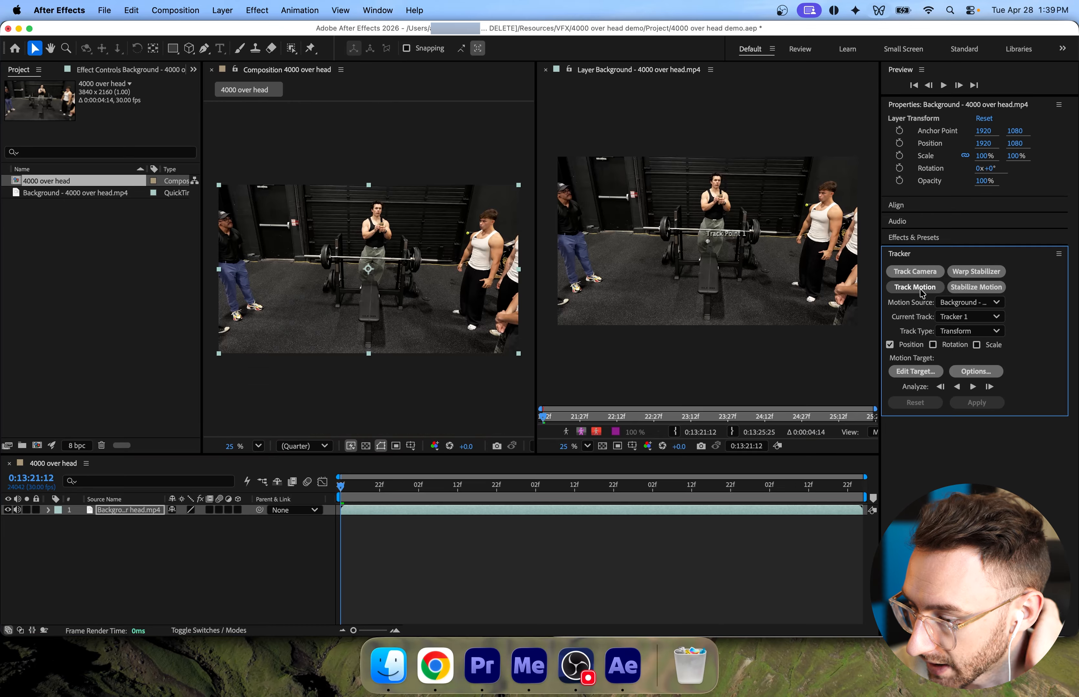
Expand the background layer's Motion Trackers group in the timeline and select Tracker 1.
click(48, 511)
click(99, 522)
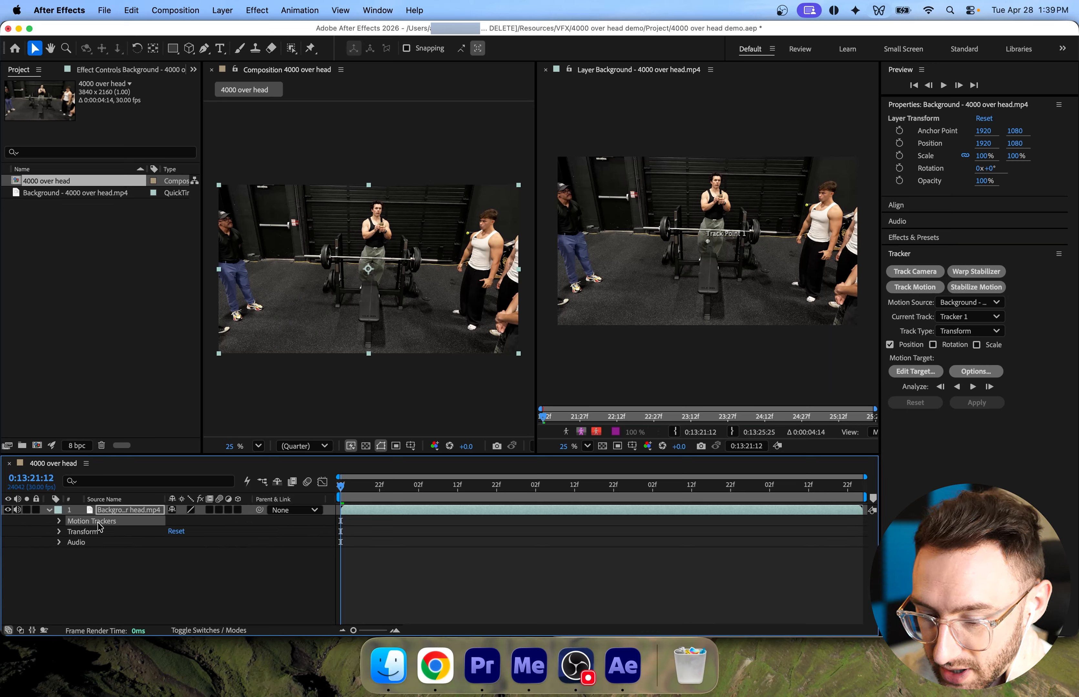
click(58, 521)
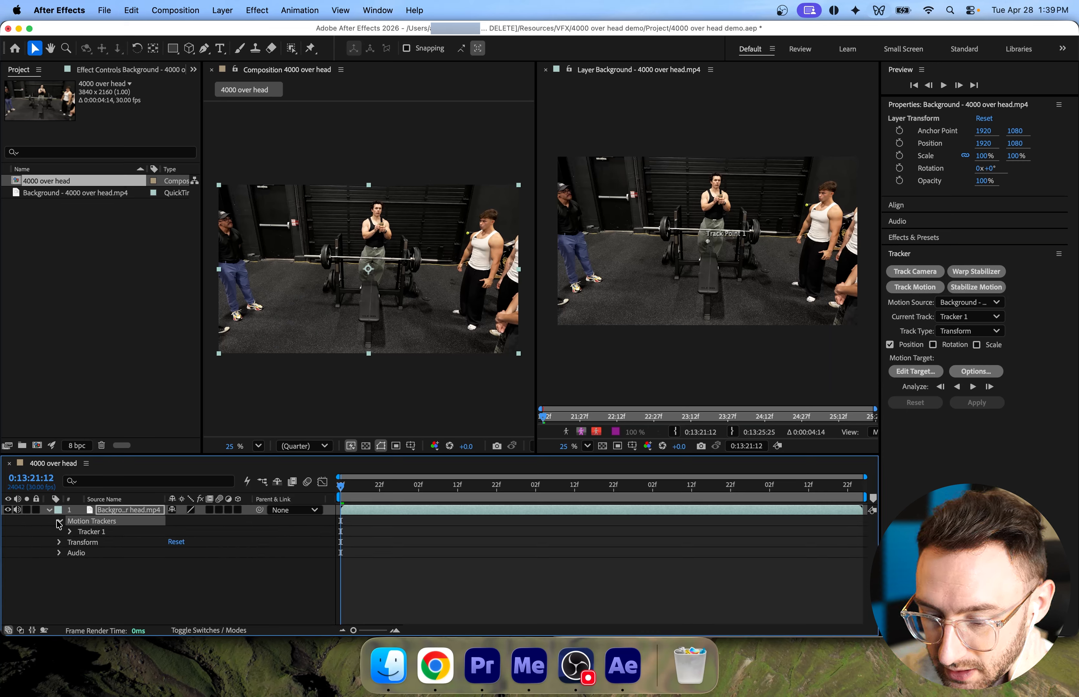
click(98, 533)
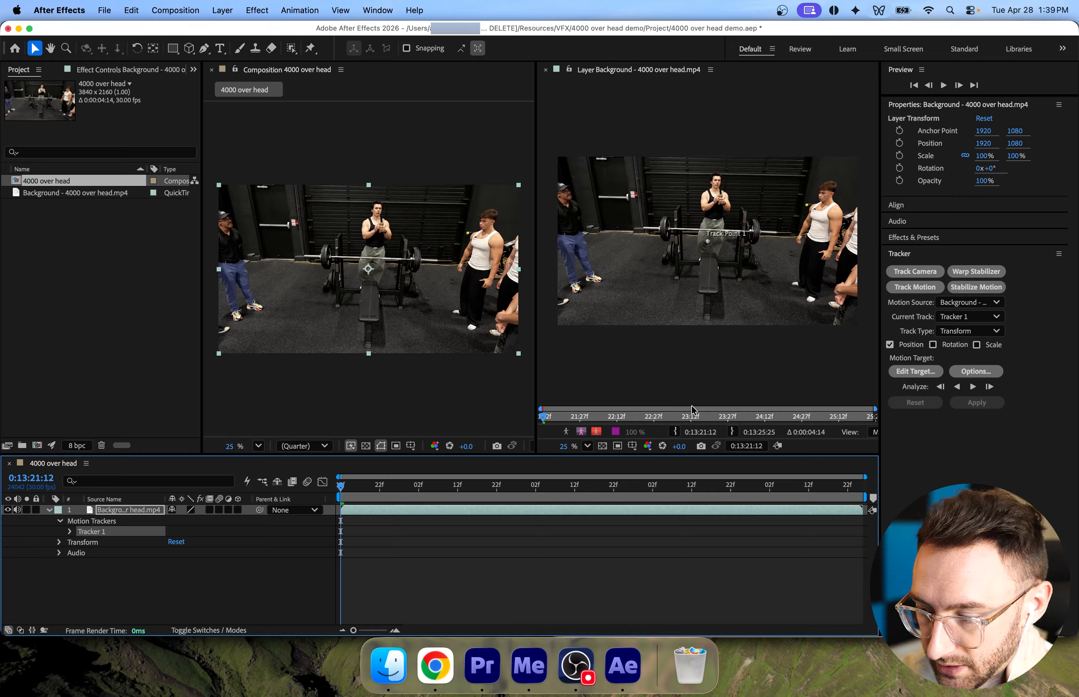
Add two extra motion trackers to the background layer and delete both of them.
click(915, 287)
click(914, 287)
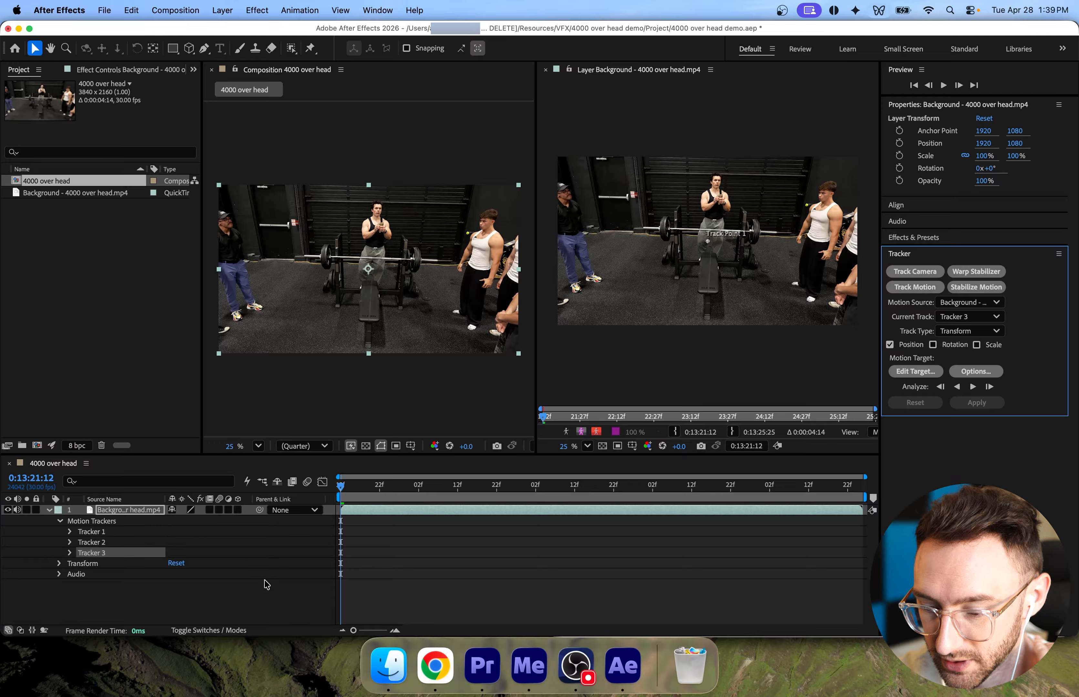
shift+click(130, 543)
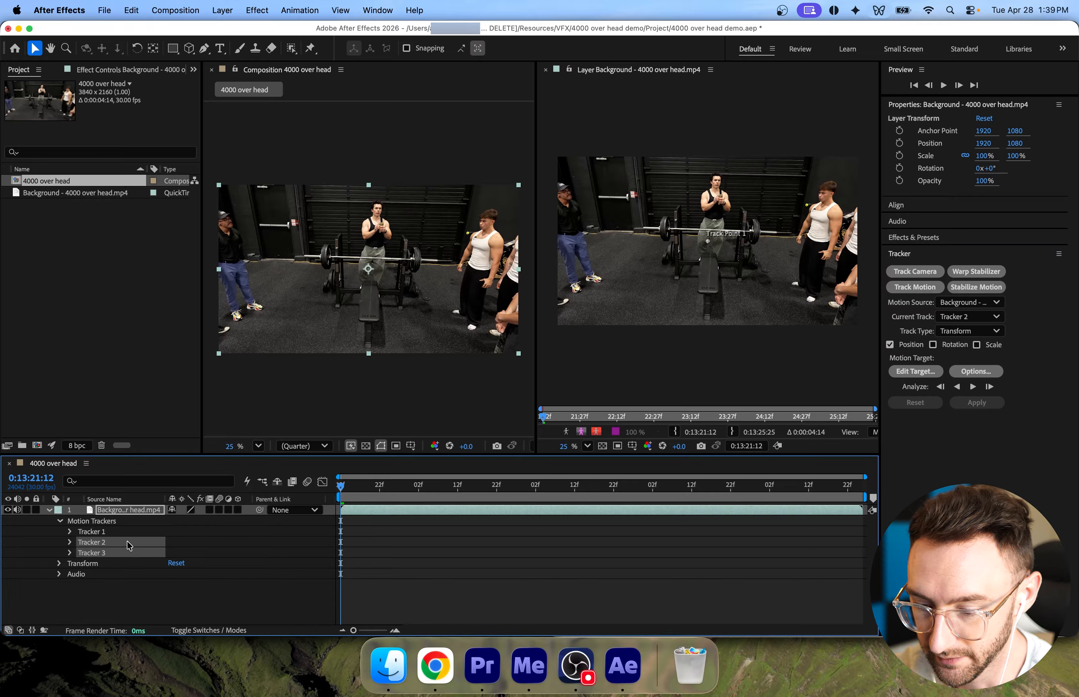
key(Delete)
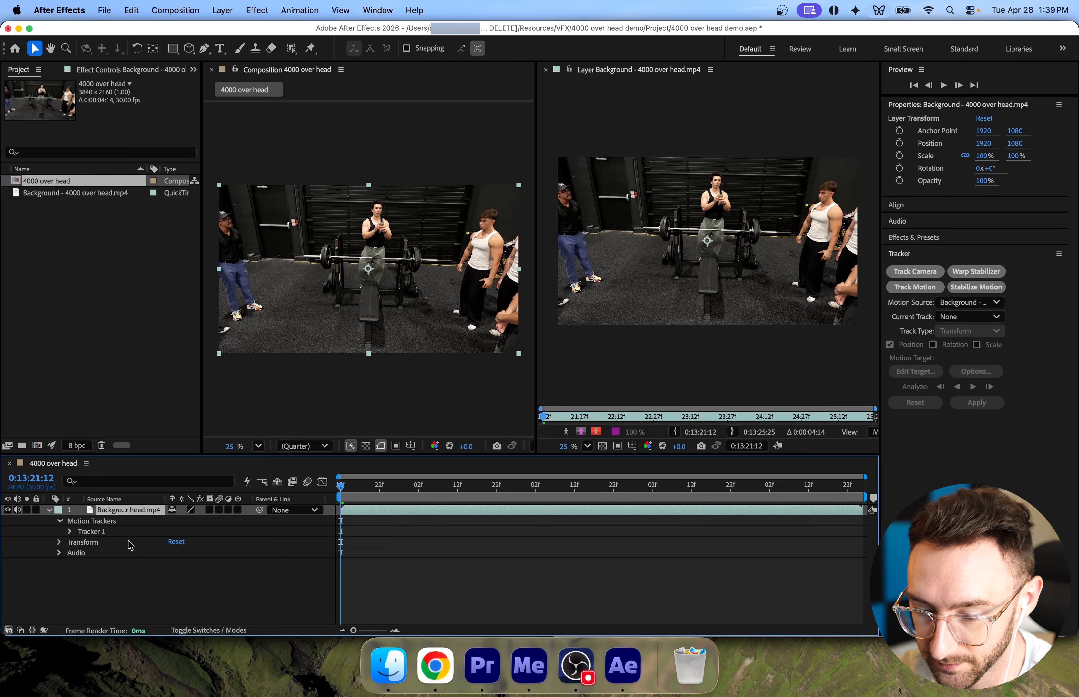
Select Tracker 1 and move Track Point 1 up onto the face of the man behind the barbell.
click(111, 534)
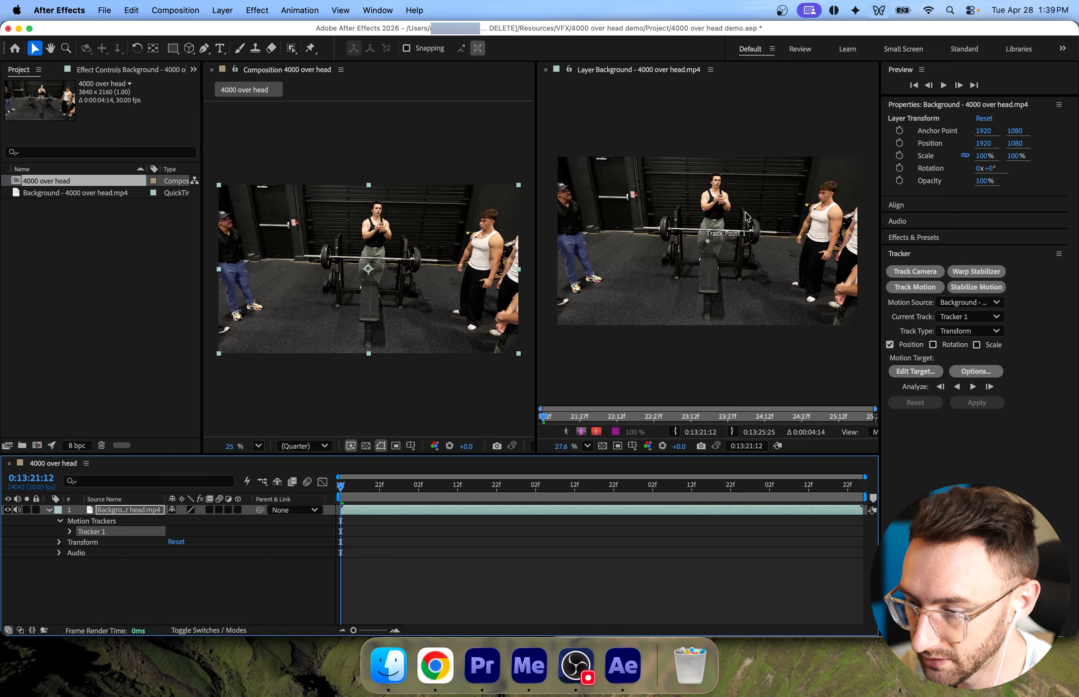
scroll(747, 217, up, 5)
scroll(623, 291, up, 5)
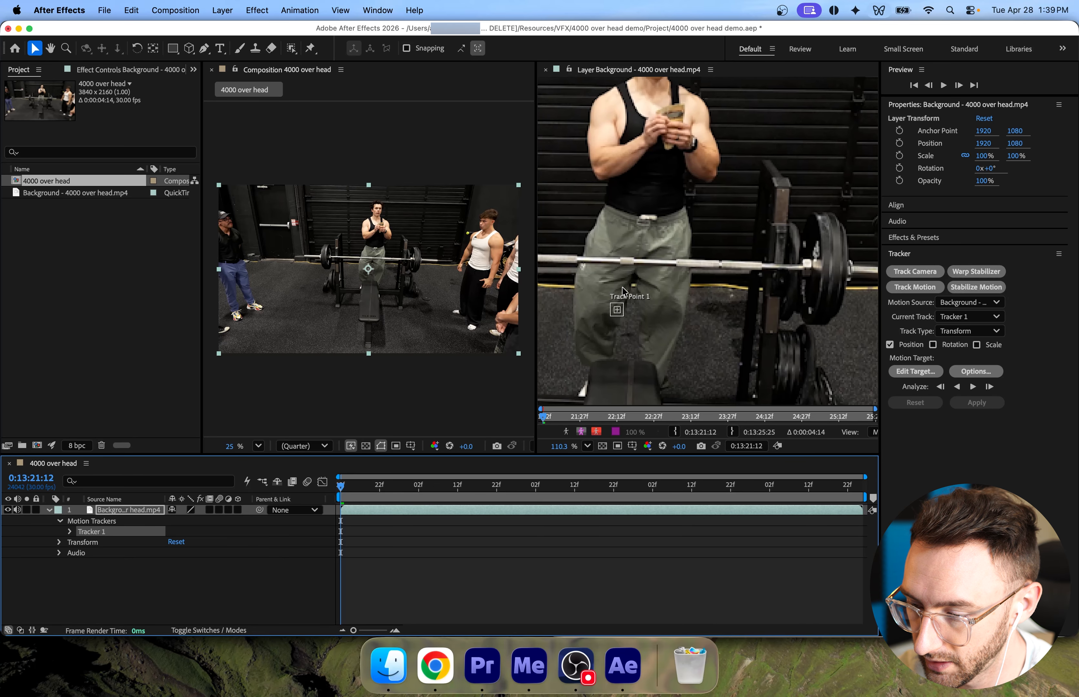
drag(705, 366, 697, 260)
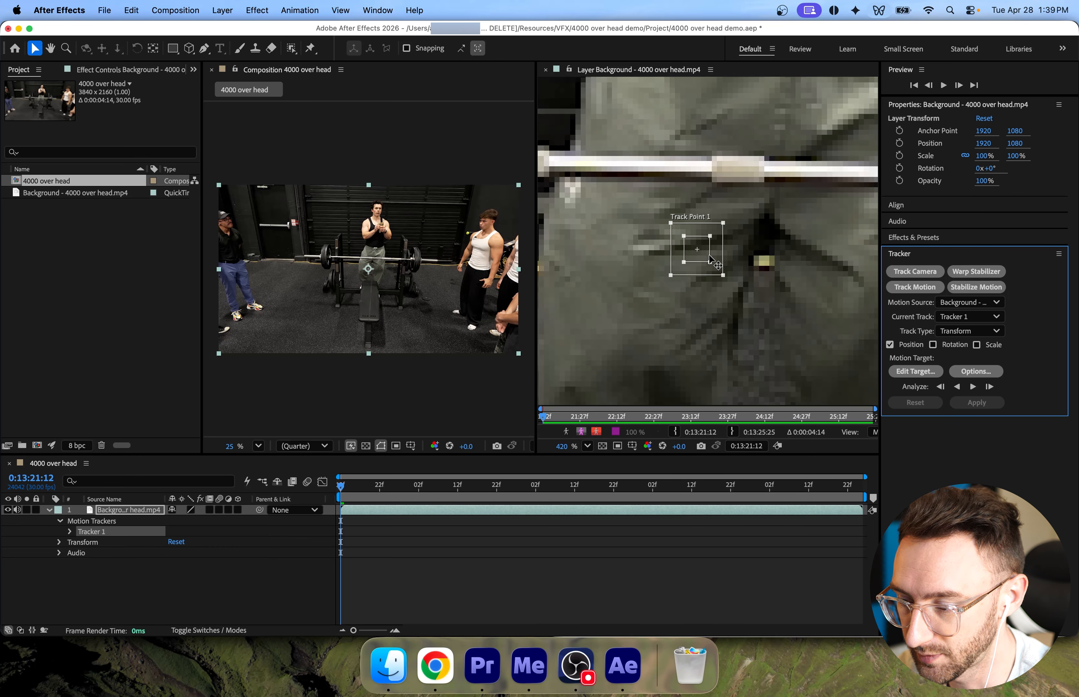
scroll(742, 251, down, 10)
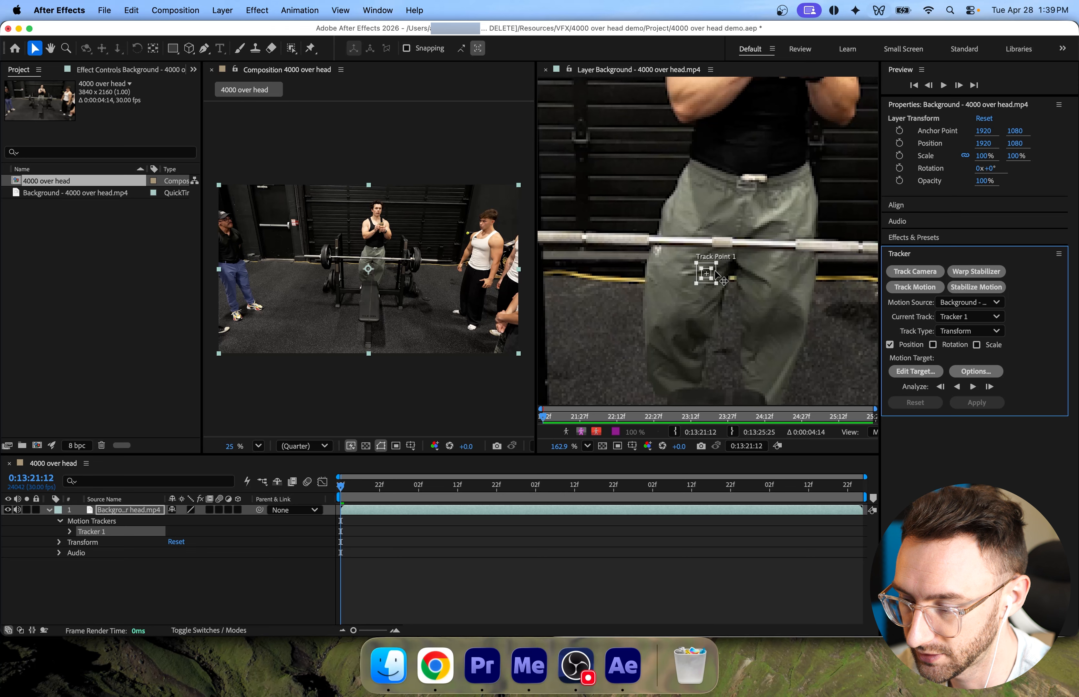
scroll(719, 270, up, 4)
drag(702, 261, 800, 151)
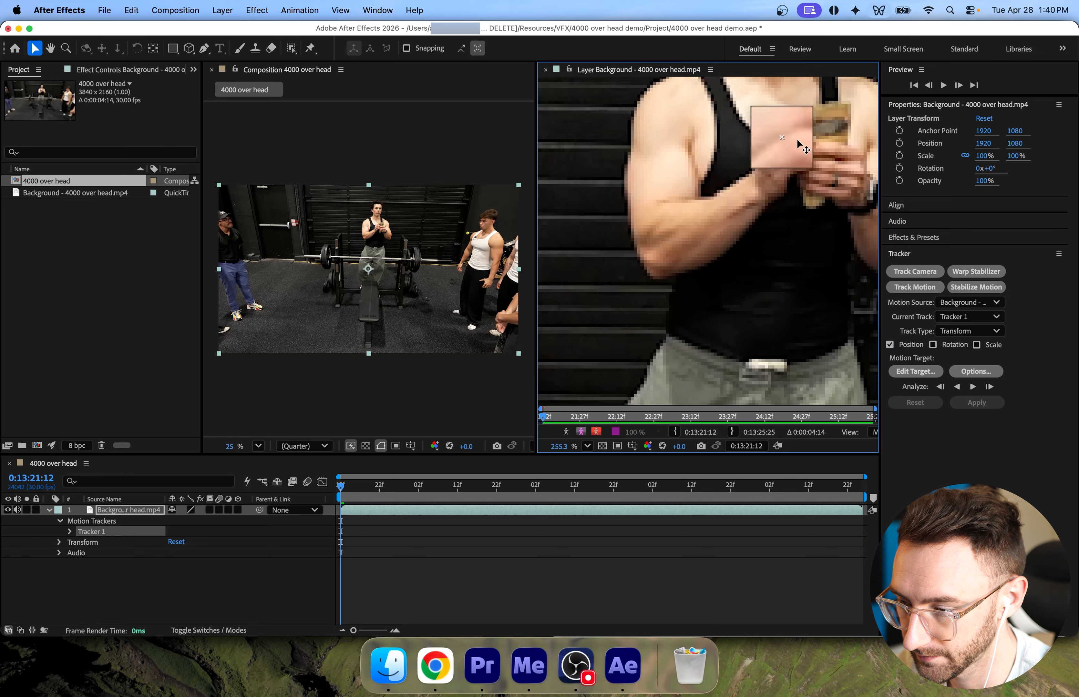
scroll(815, 267, up, 5)
drag(791, 324, 800, 159)
scroll(692, 288, right, 5)
scroll(692, 288, up, 4)
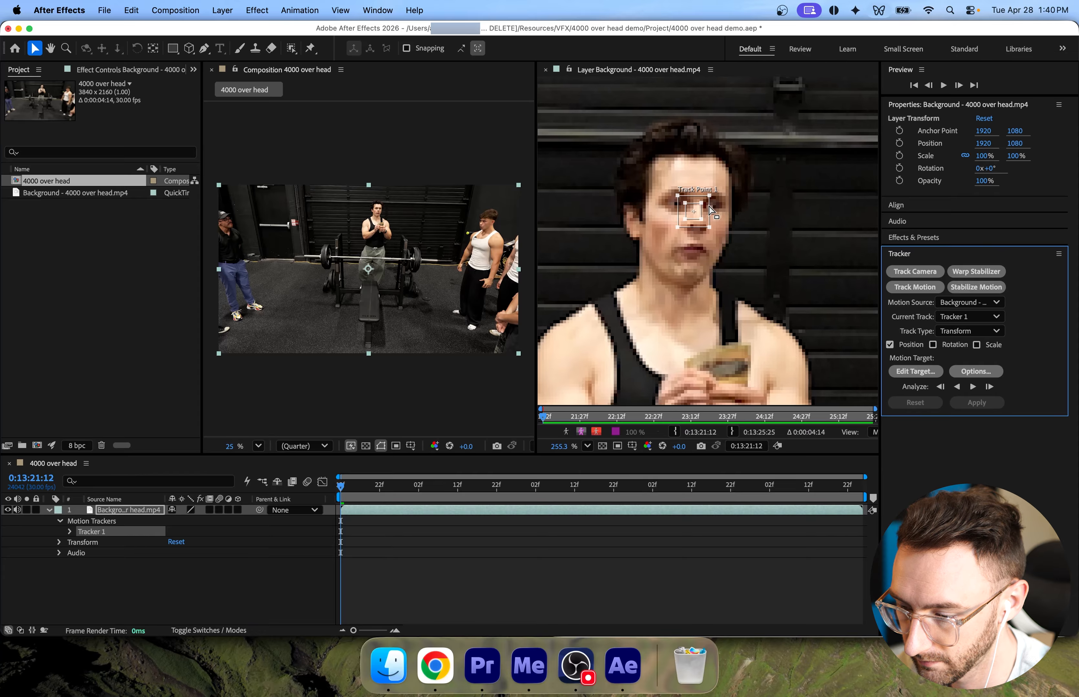
Enlarge Track Point 1's search region to frame the man's face and its feature region to cover his eyes and nose.
drag(707, 210, 770, 138)
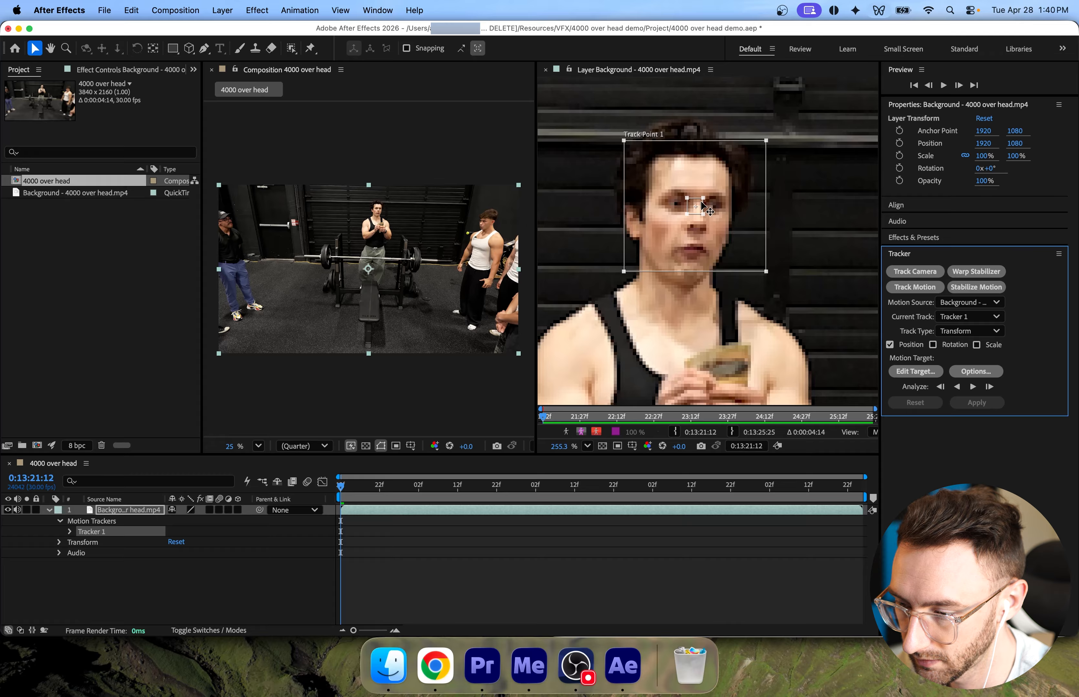
drag(702, 199, 732, 184)
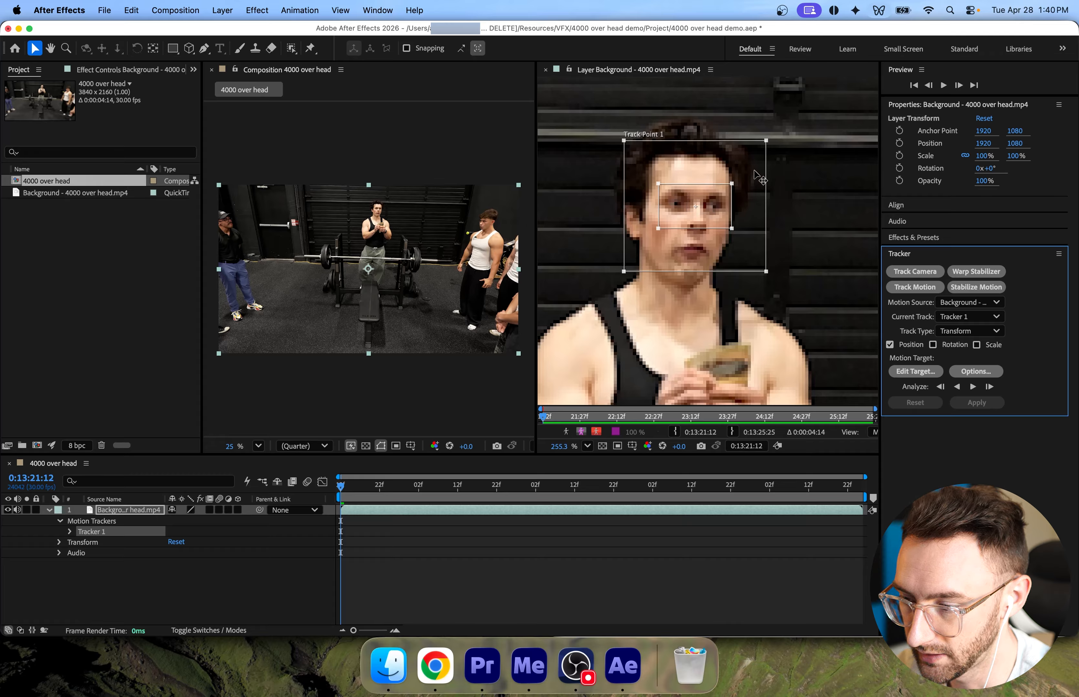
drag(766, 142, 766, 156)
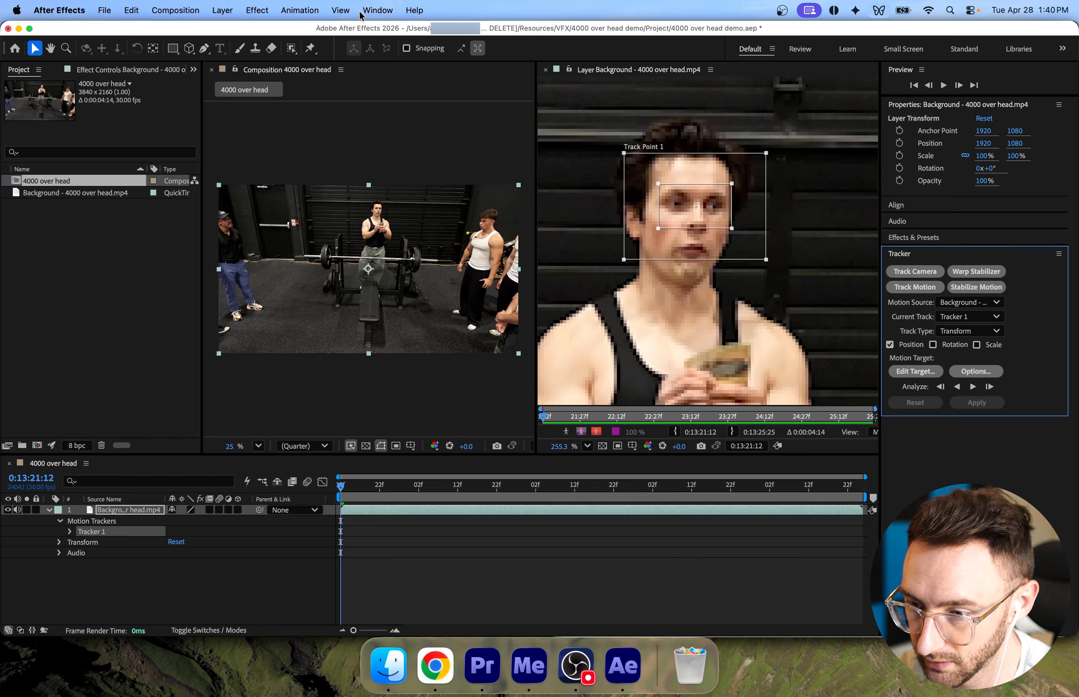
Set the preview resolution to Full.
click(346, 12)
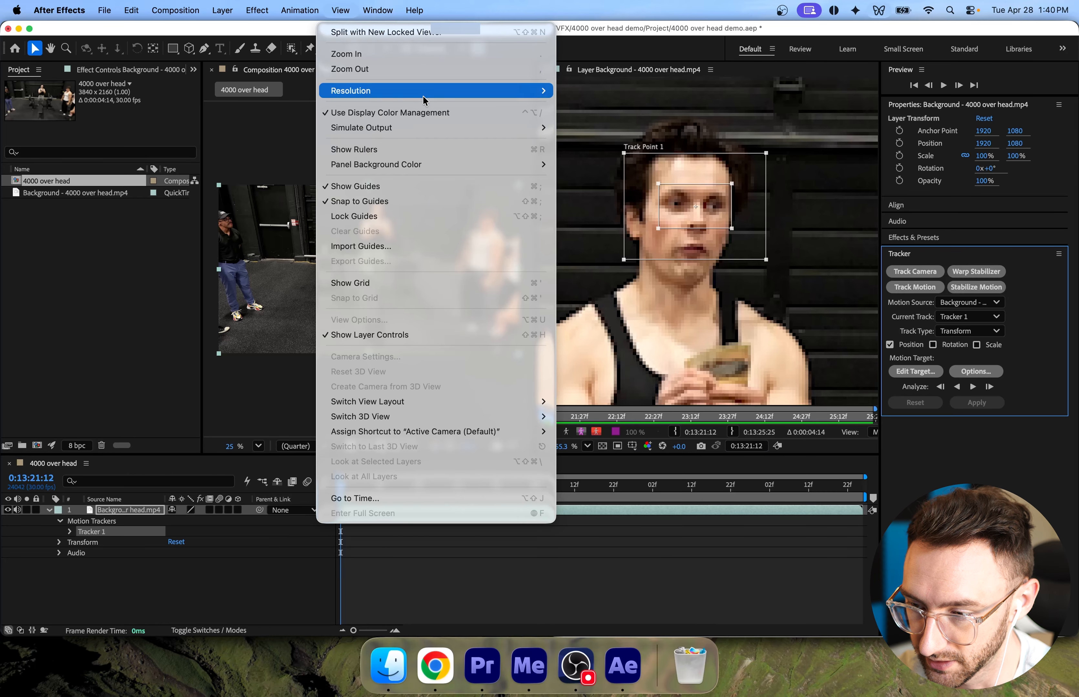
mouse_move(423, 95)
click(584, 89)
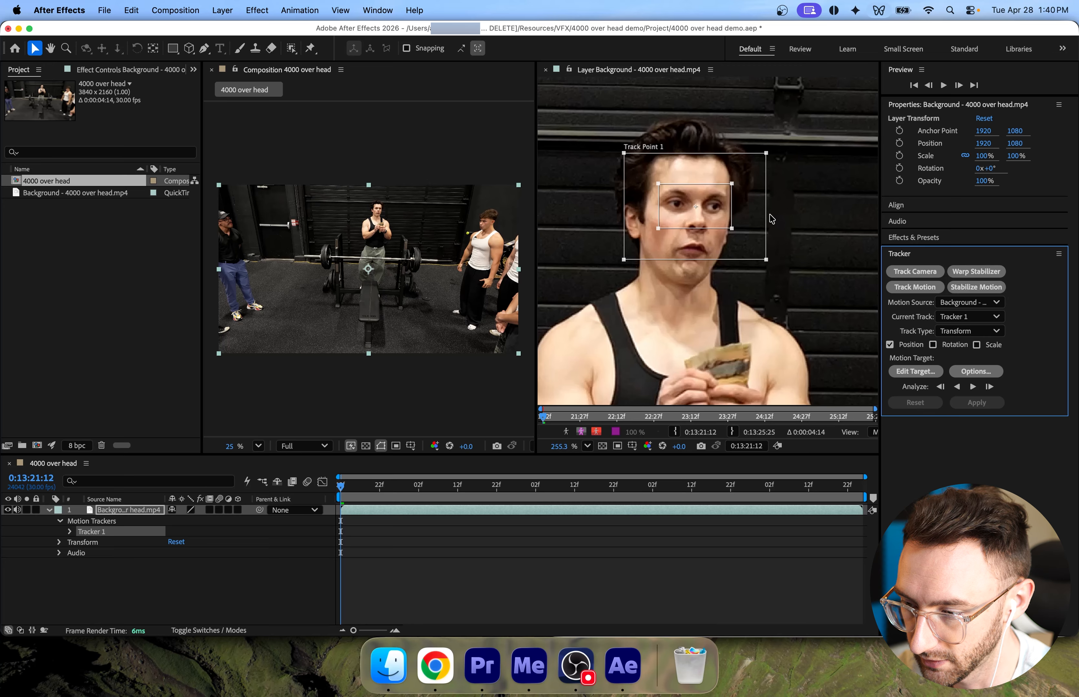
scroll(811, 217, down, 3)
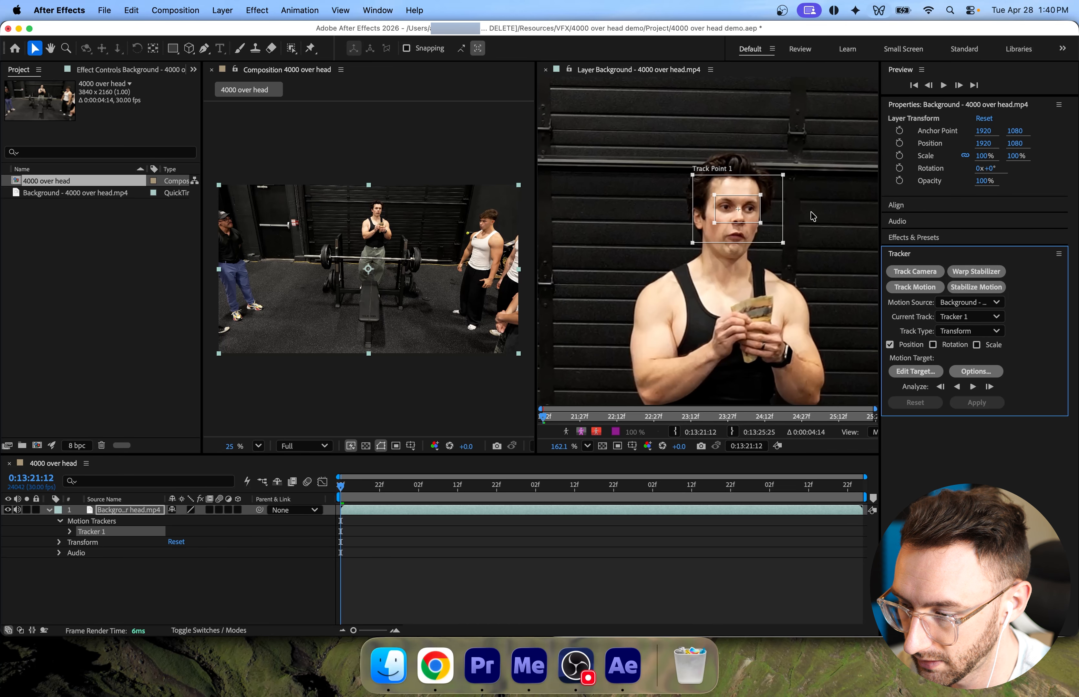
Analyze Tracker 1 forward through the clip, stop at 0:13:23:27, and reveal Track Point 1's keyframes on the background layer.
click(975, 391)
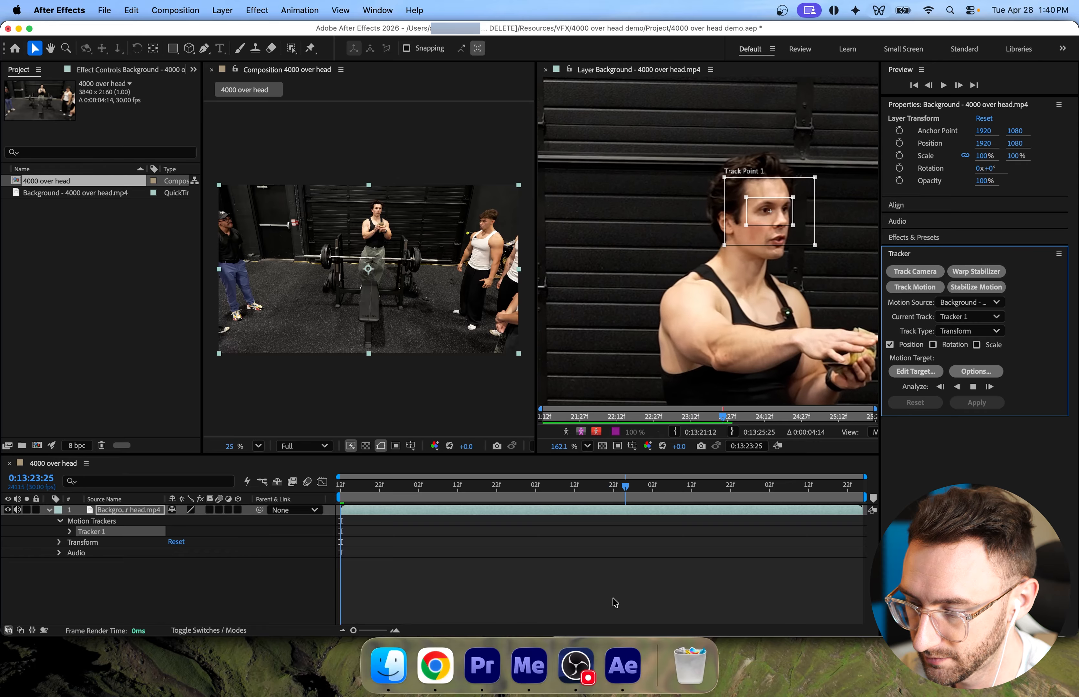
key(space)
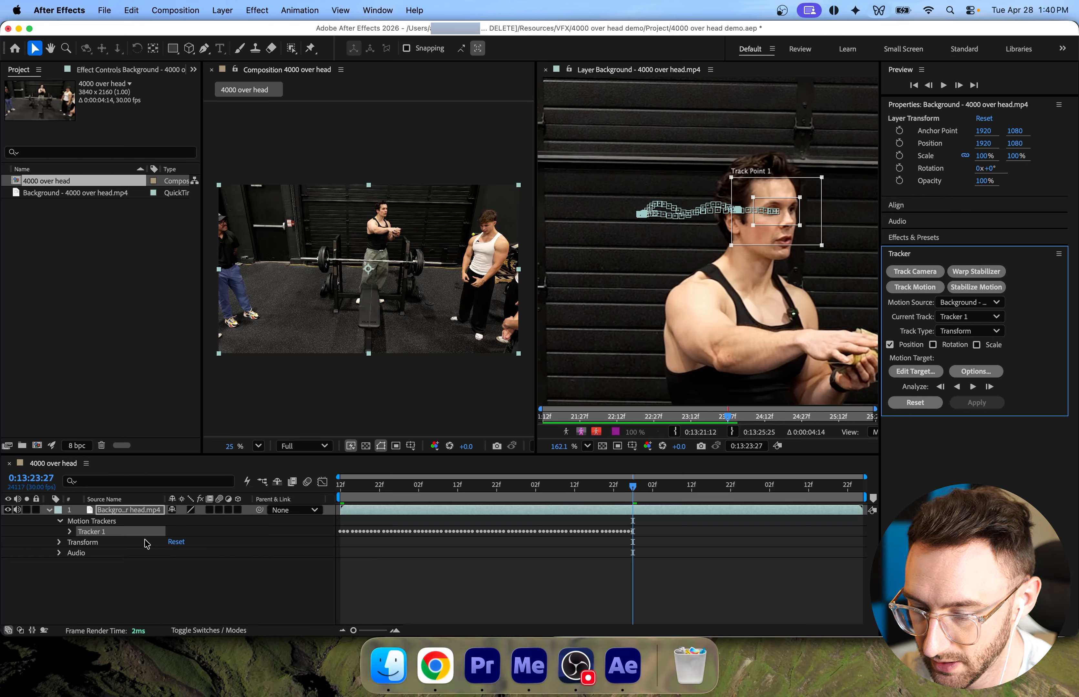
click(71, 531)
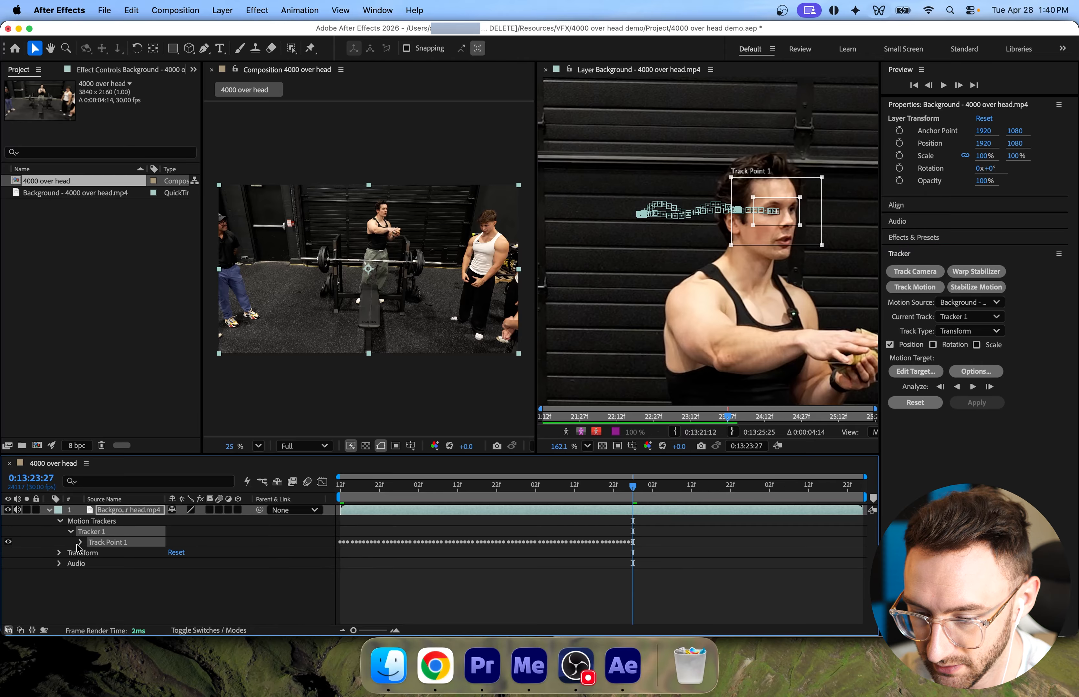
click(79, 542)
click(677, 573)
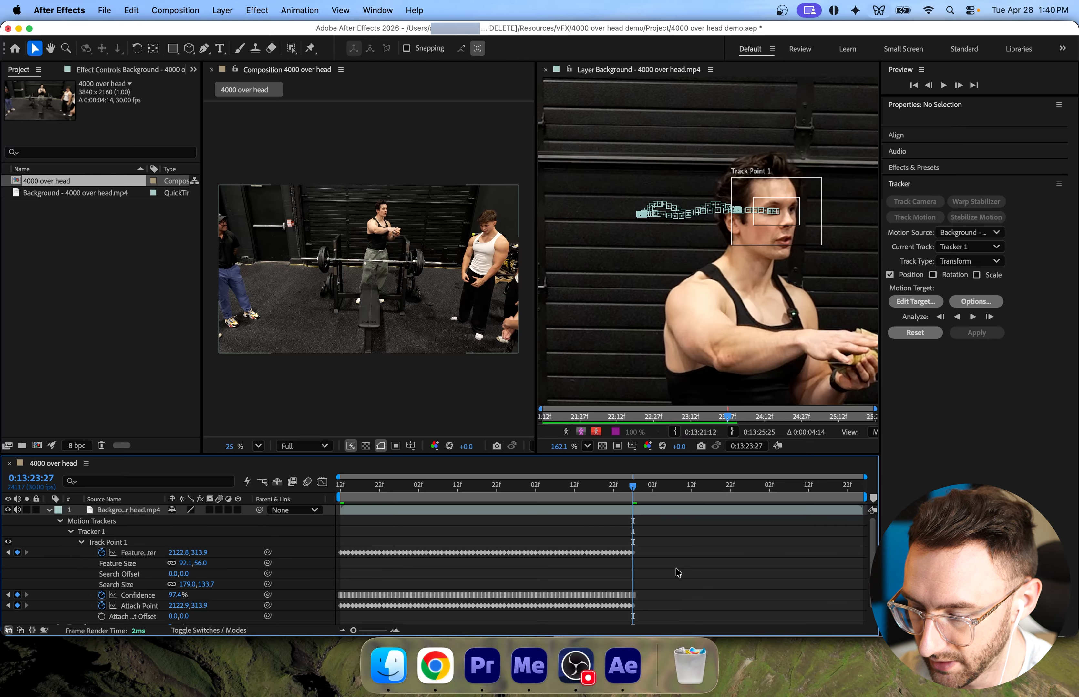
Return to 0:13:23:21 and delete all Track Point 1 keyframes after that frame.
key(=)
scroll(675, 573, left, 2)
scroll(676, 572, down, 1)
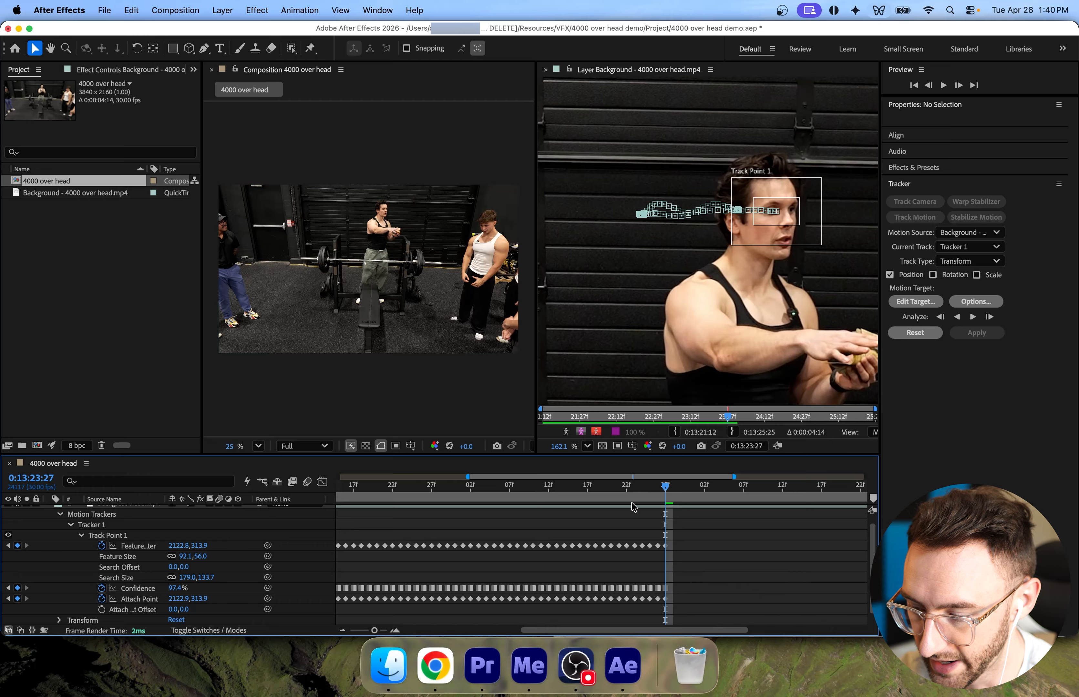
drag(665, 491, 619, 493)
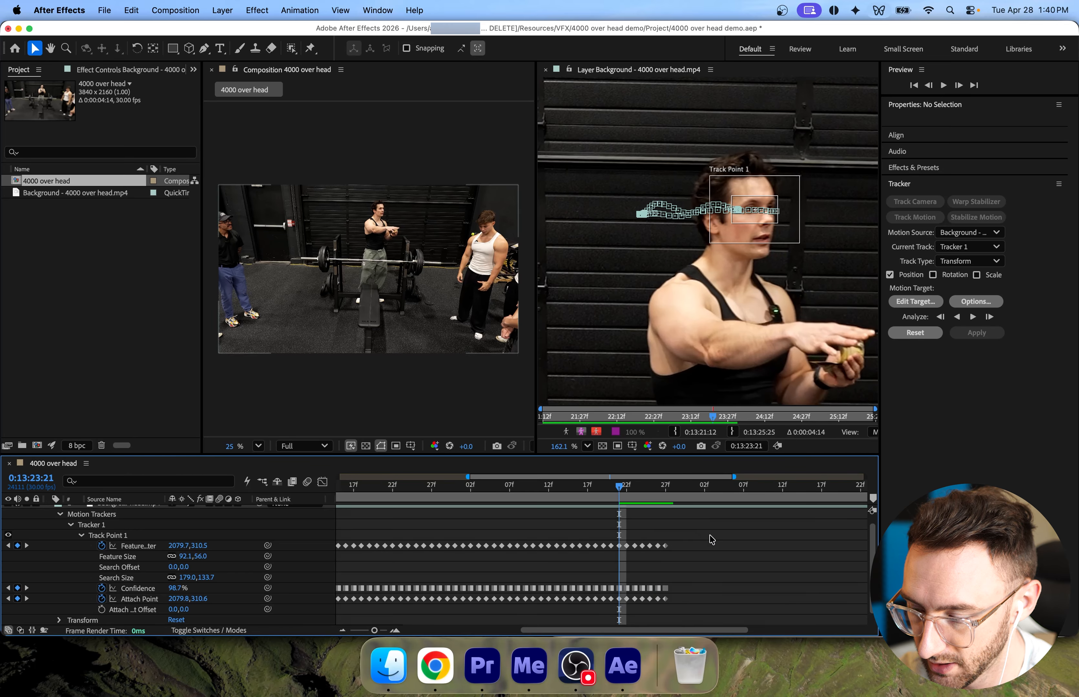
drag(712, 536, 627, 608)
key(Delete)
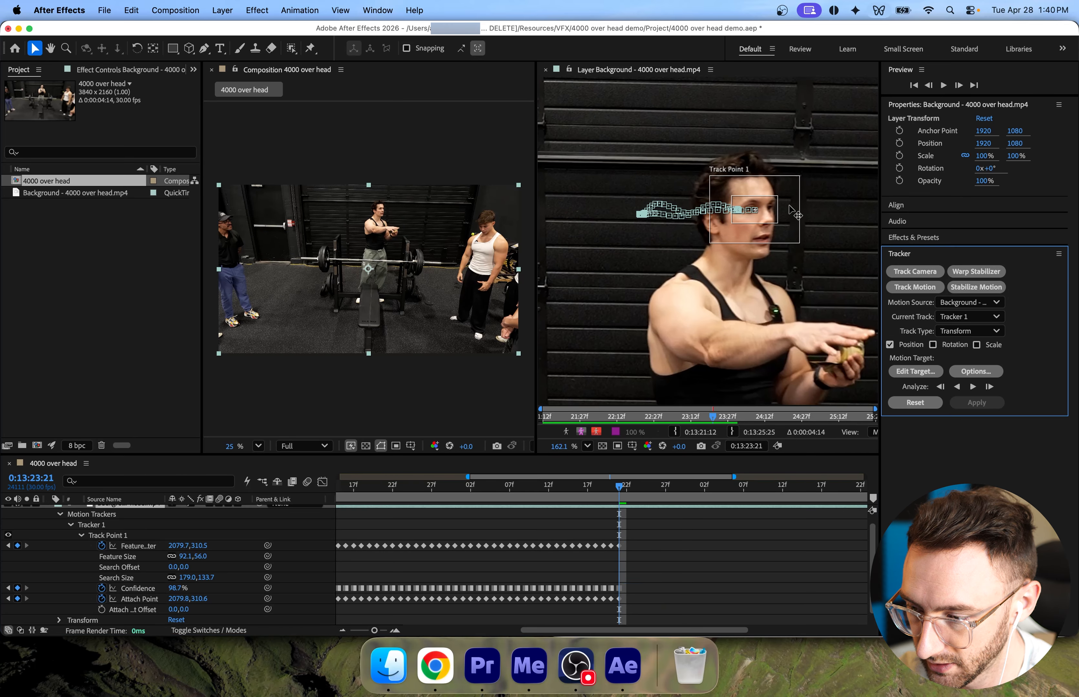
Re-center Track Point 1 on the man's face at 0:13:23:21 and analyze forward, stopping at 0:13:24:10.
drag(795, 212, 805, 209)
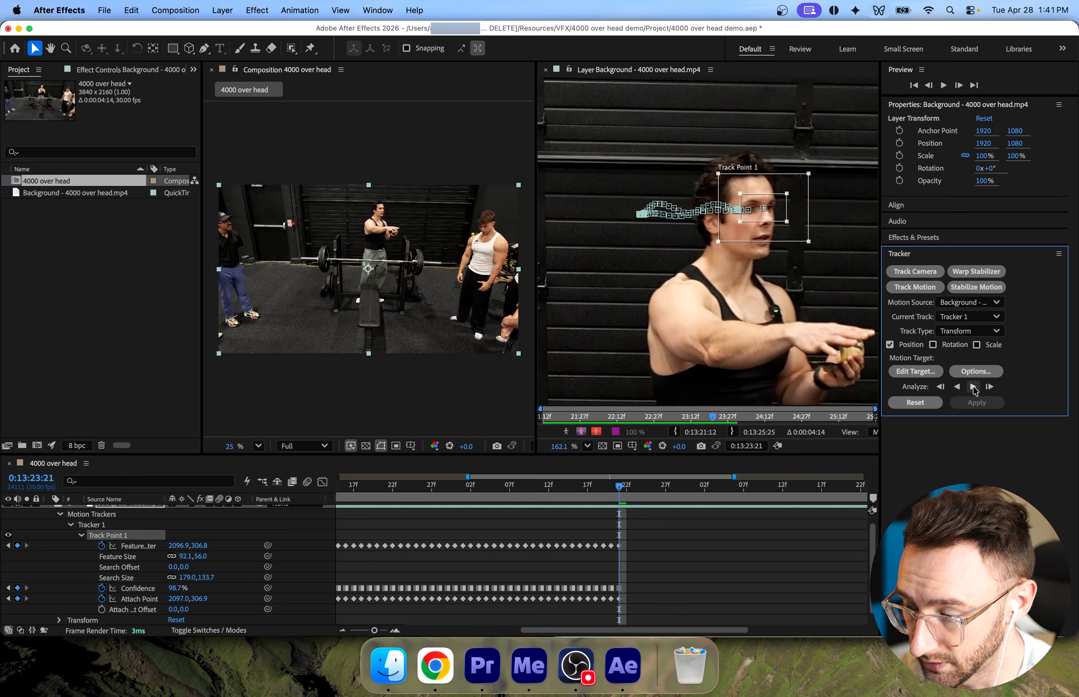
click(973, 388)
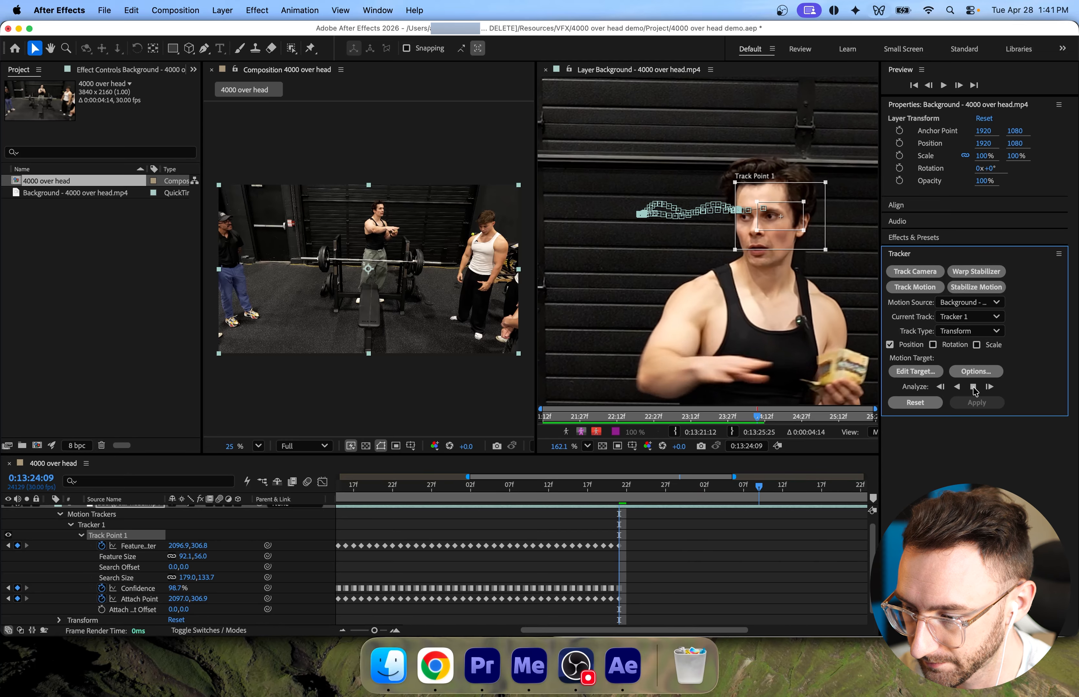
click(973, 387)
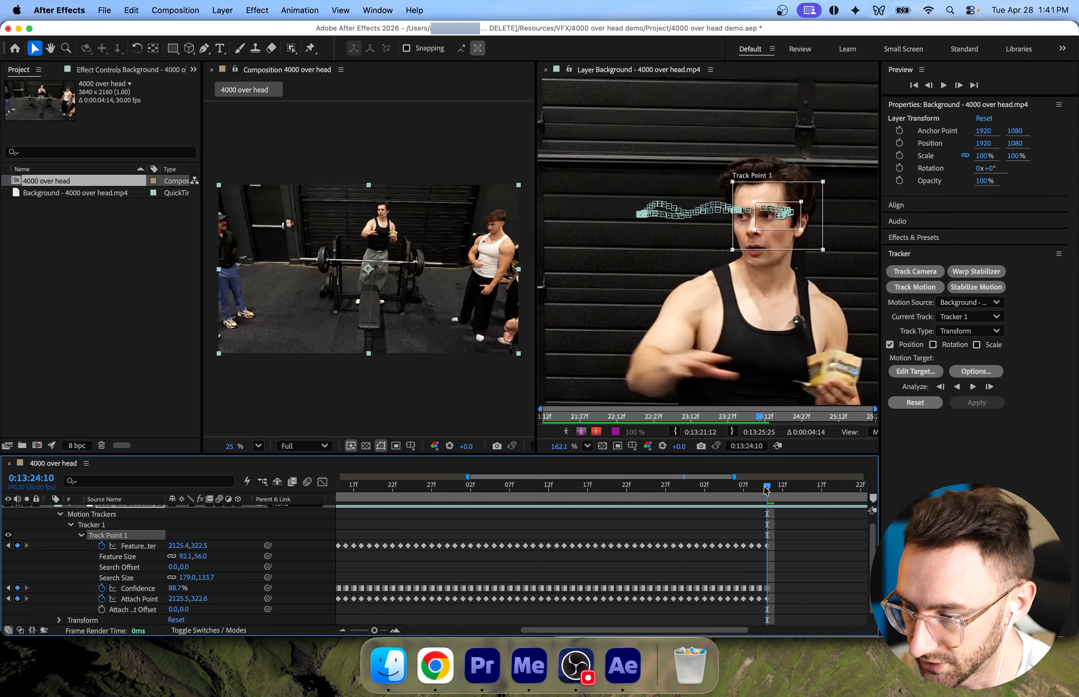
Go back frame by frame to 0:13:24:02 and delete all Track Point 1 keyframes after that frame.
key(Page_Up)
key(Page_Up)
key(Page_Up)
key(Page_Up)
key(Page_Up)
key(Page_Up)
key(Page_Up)
key(Page_Up)
key(Page_Up)
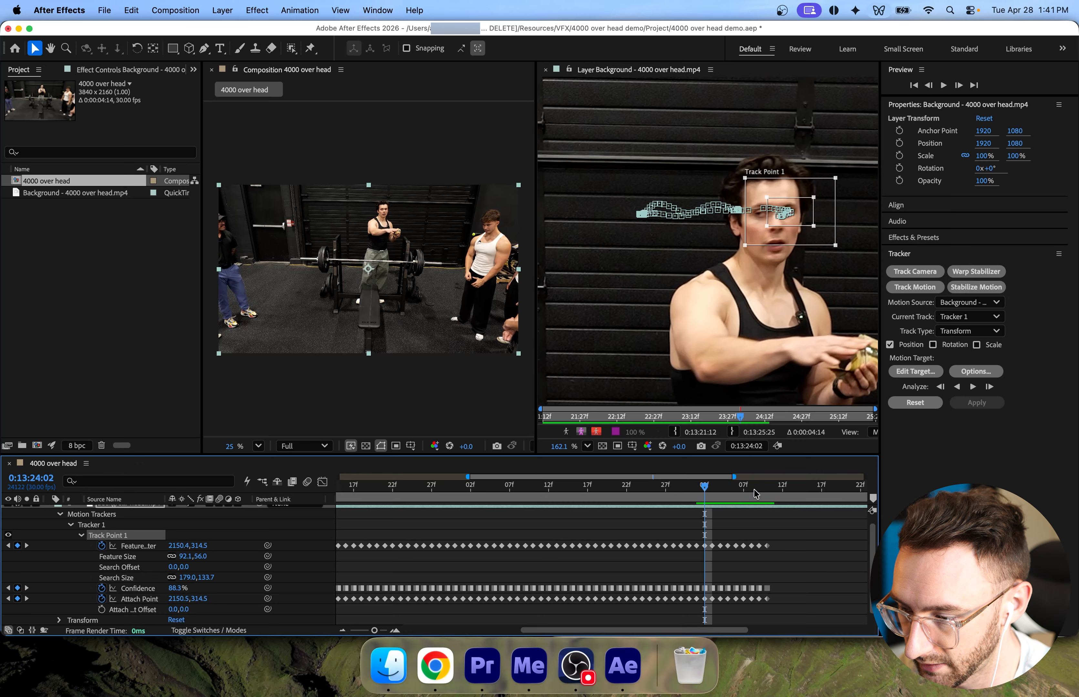
key(super+Left)
key(super+Right)
key(super+Left)
key(super+Right)
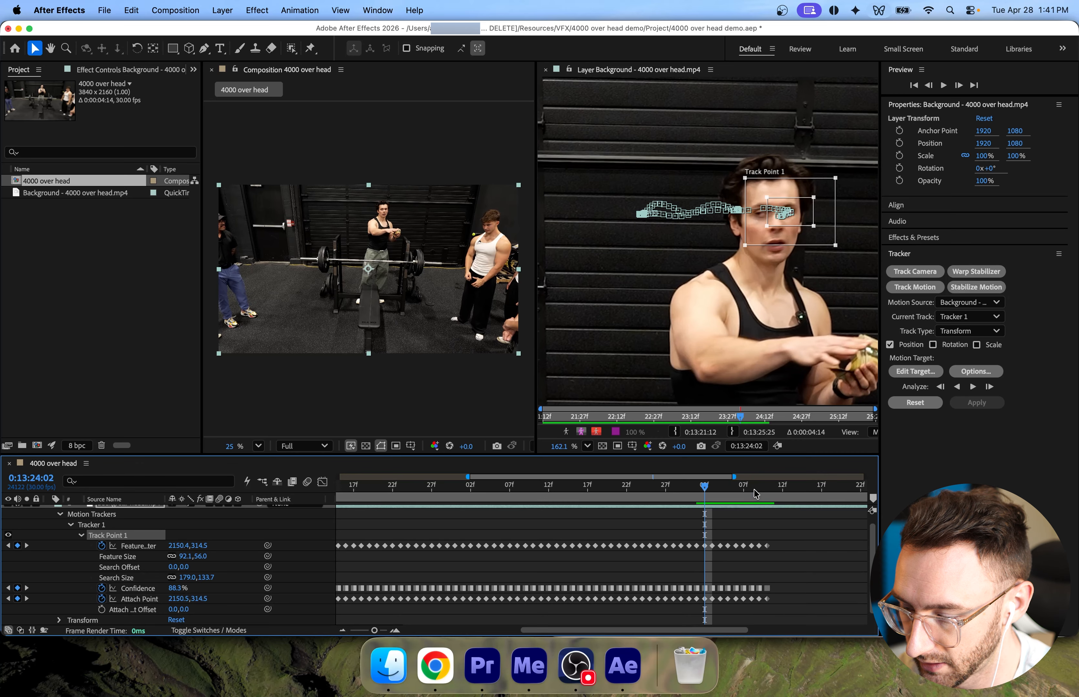
drag(794, 530, 705, 610)
key(Delete)
Move Track Point 1 back over the man's eyes and nose at 0:13:24:02 and analyze forward to the clip's end.
drag(820, 213, 799, 215)
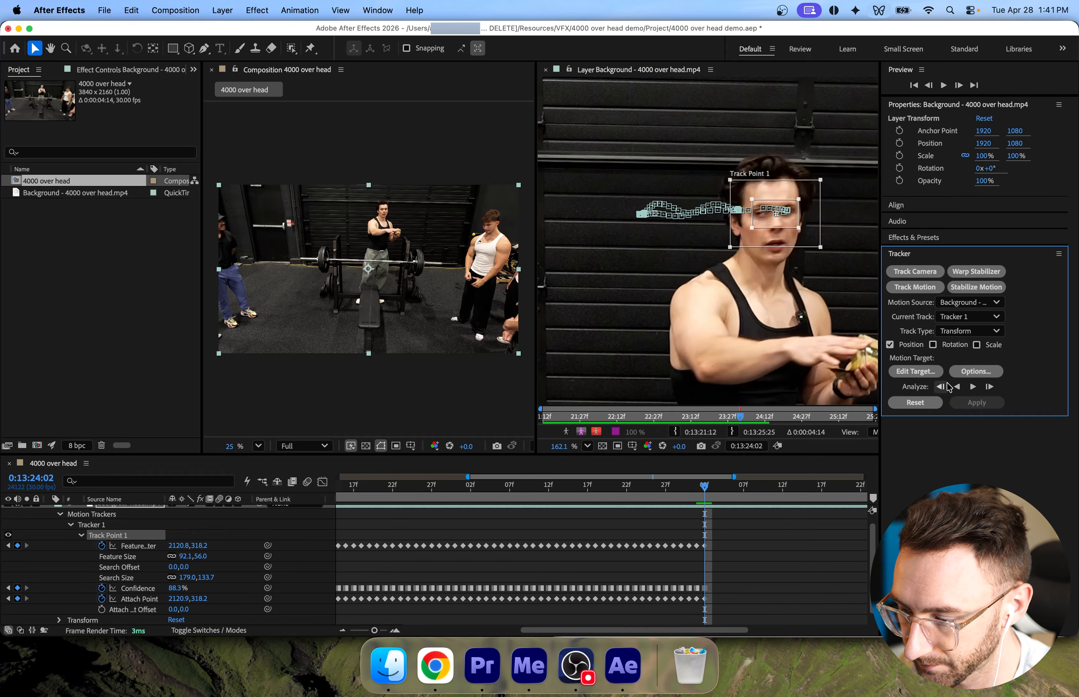
click(971, 387)
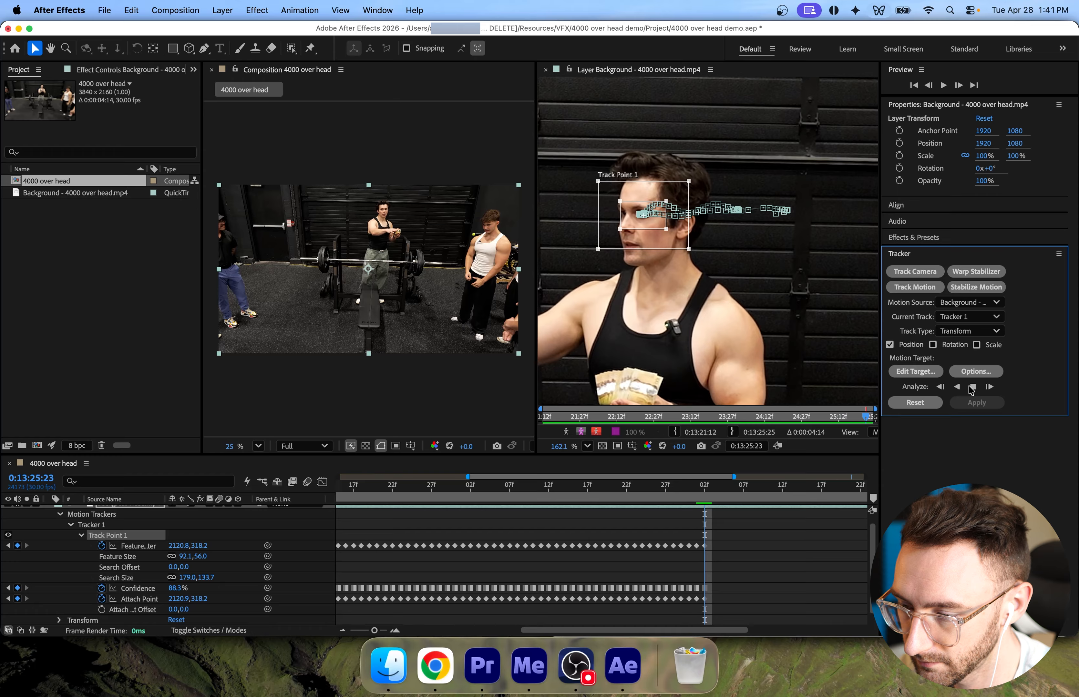
click(756, 572)
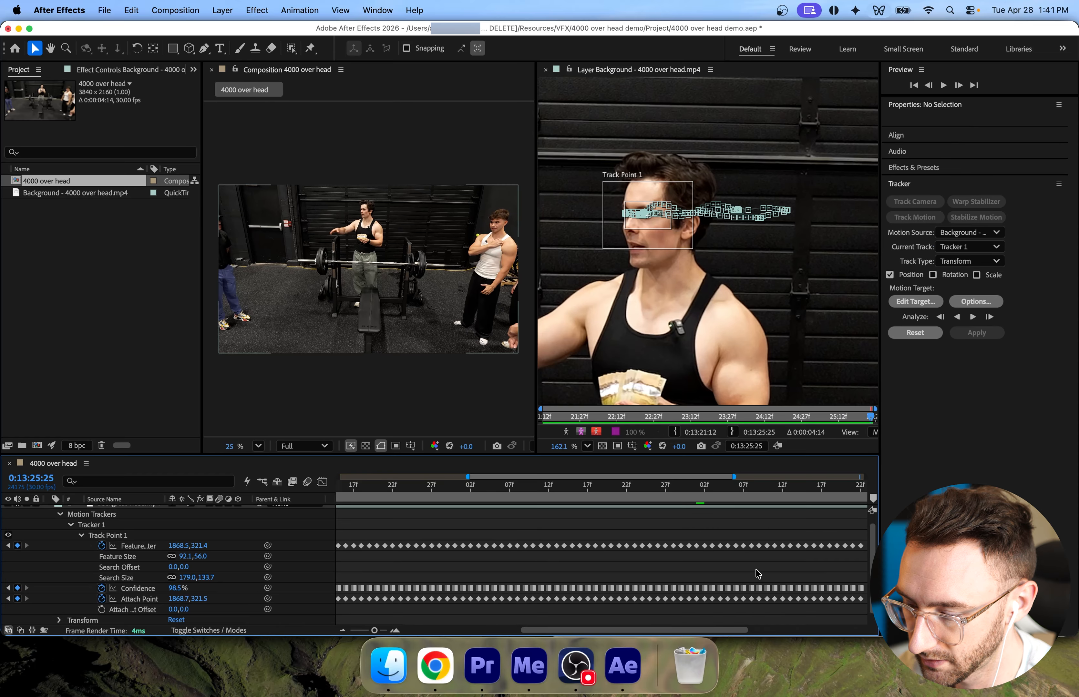
Play the timeline from the start to check how Track Point 1 follows the face, ending back at 0:13:21:12.
key(minus)
key(minus)
drag(801, 486, 283, 474)
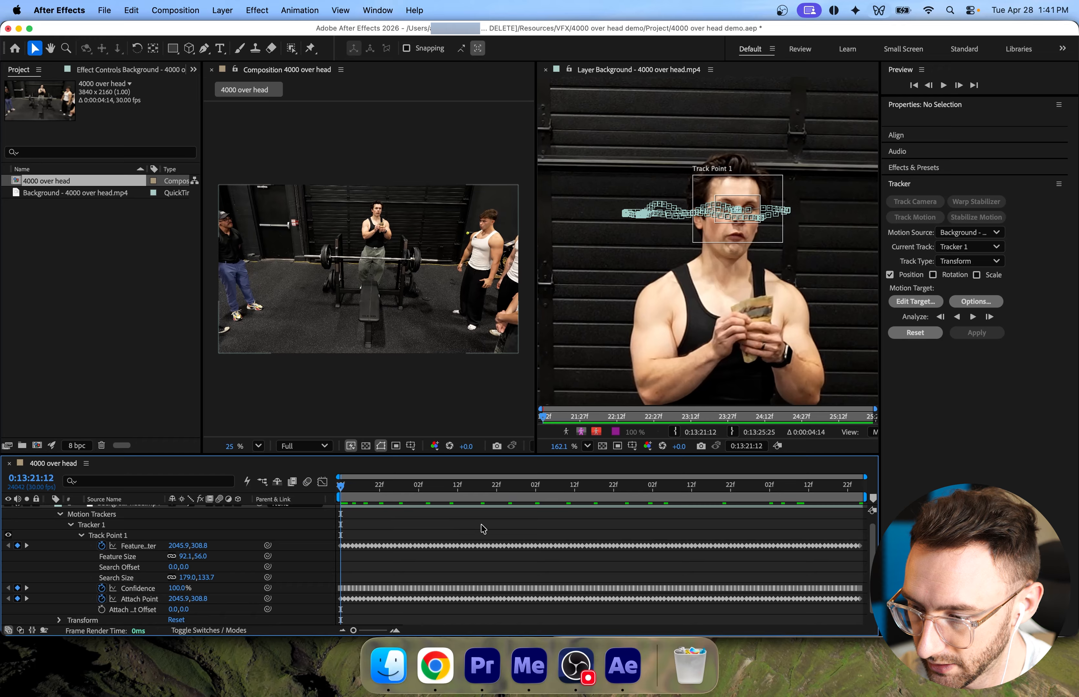
key(space)
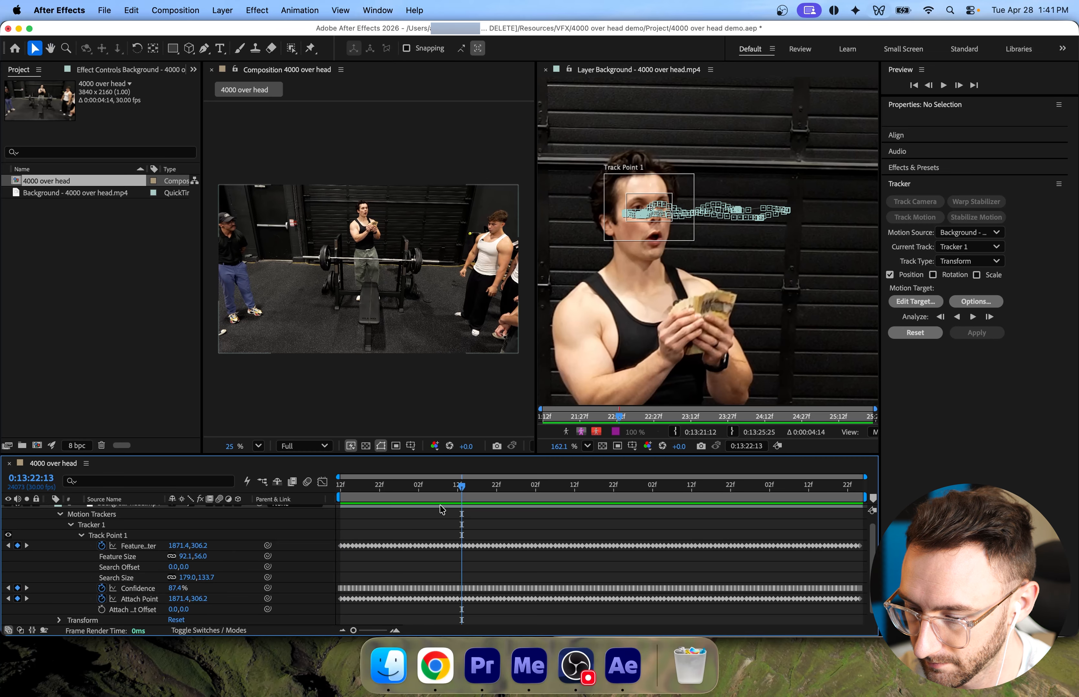
drag(419, 488, 340, 499)
scroll(260, 517, up, 1)
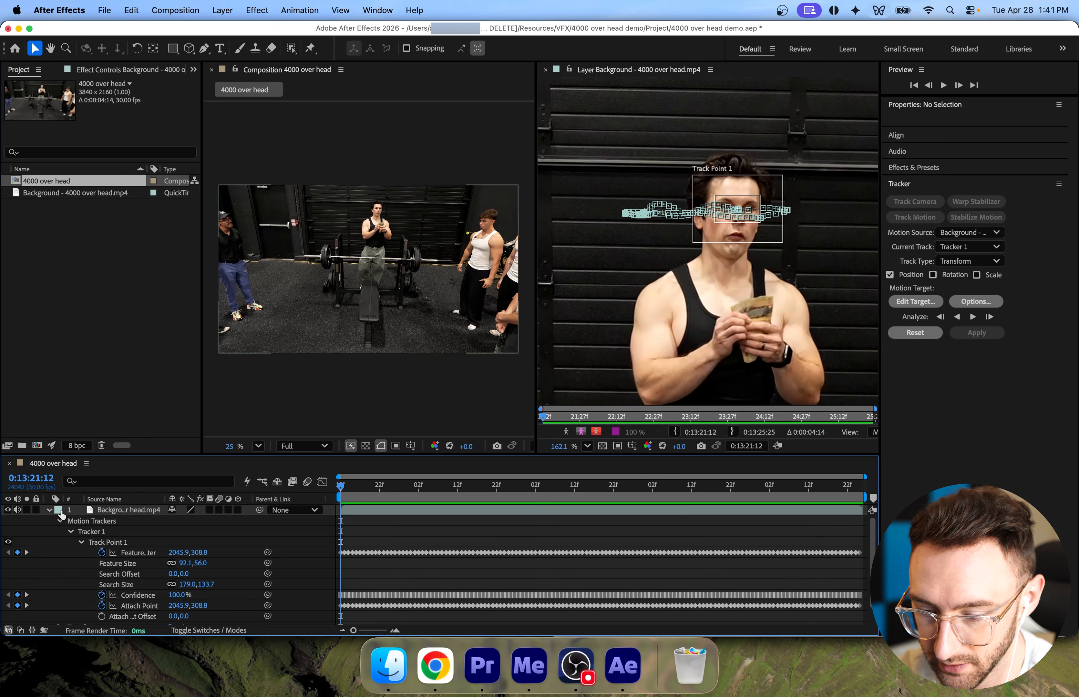
Collapse the background layer's properties and add a new null object to the 4000 over head composition.
click(49, 510)
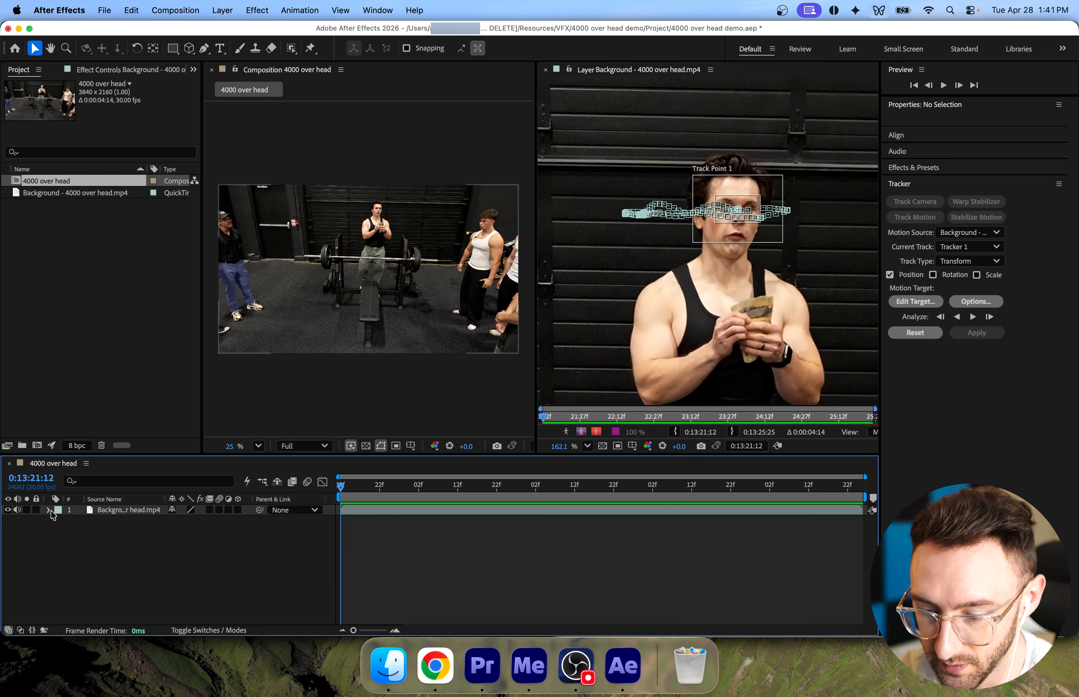
right_click(215, 562)
mouse_move(284, 467)
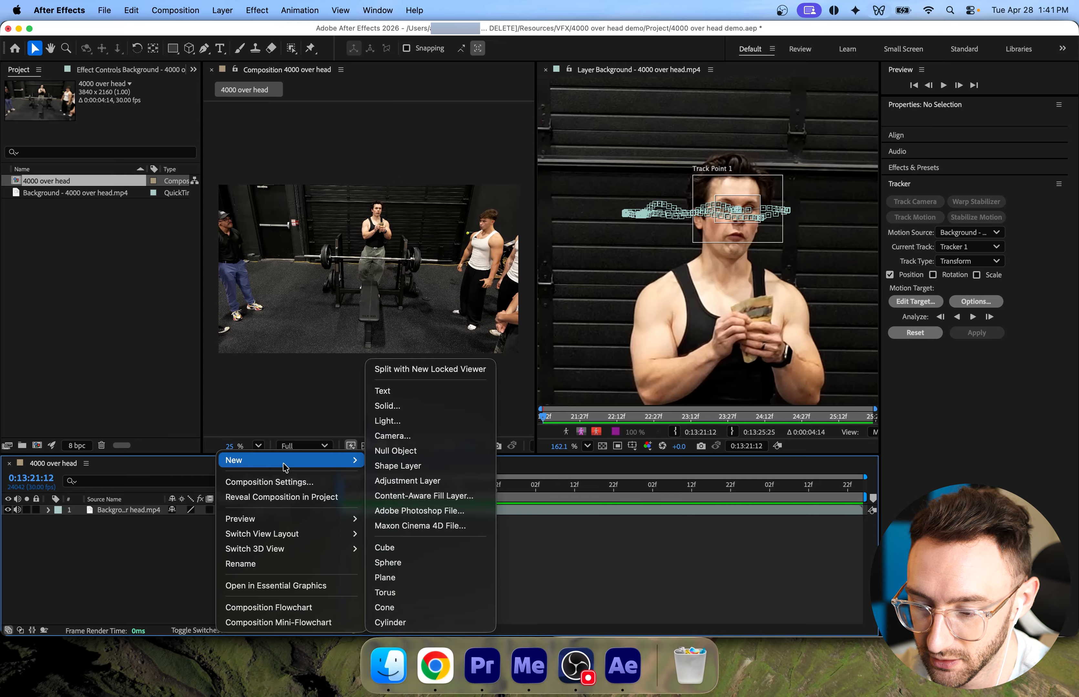
click(149, 544)
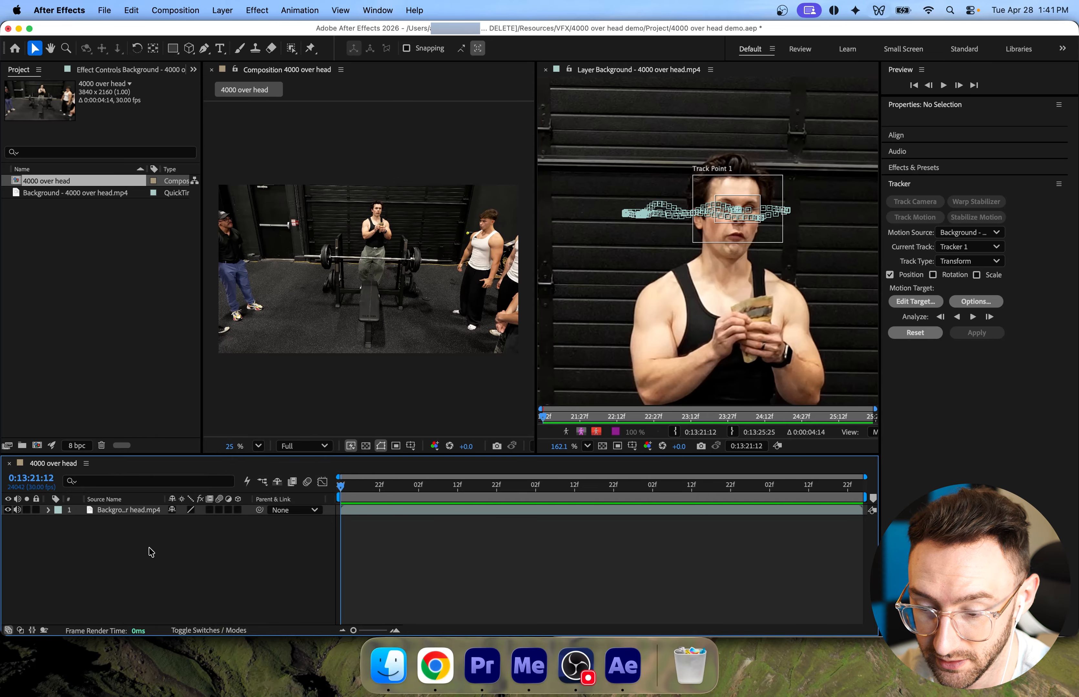
right_click(171, 557)
mouse_move(272, 460)
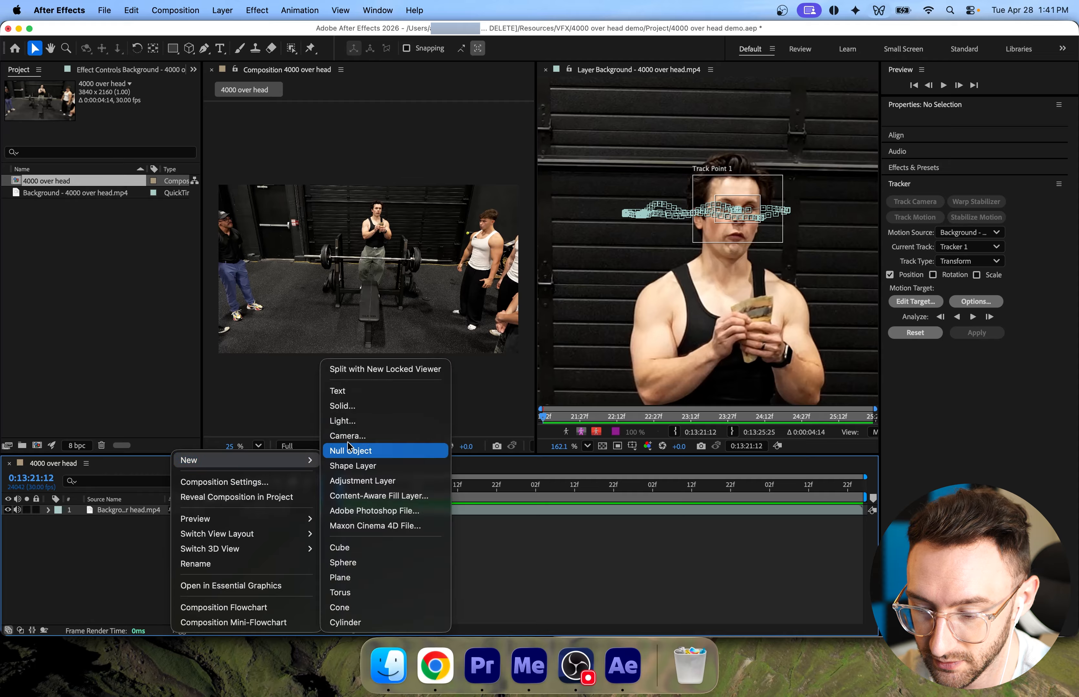
click(356, 451)
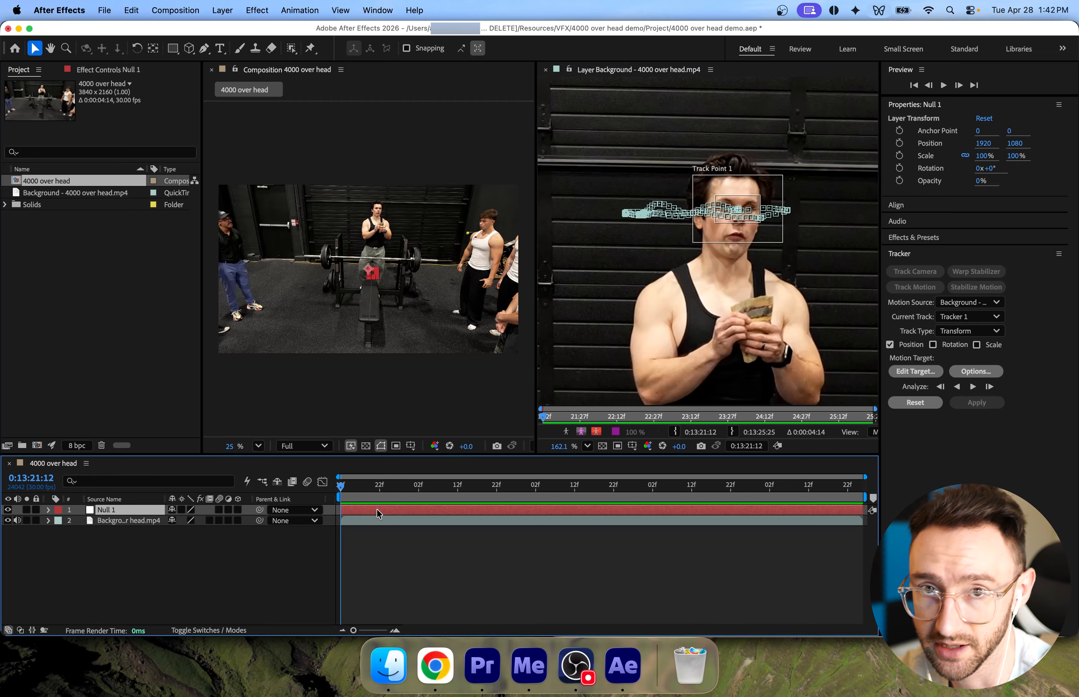
click(368, 558)
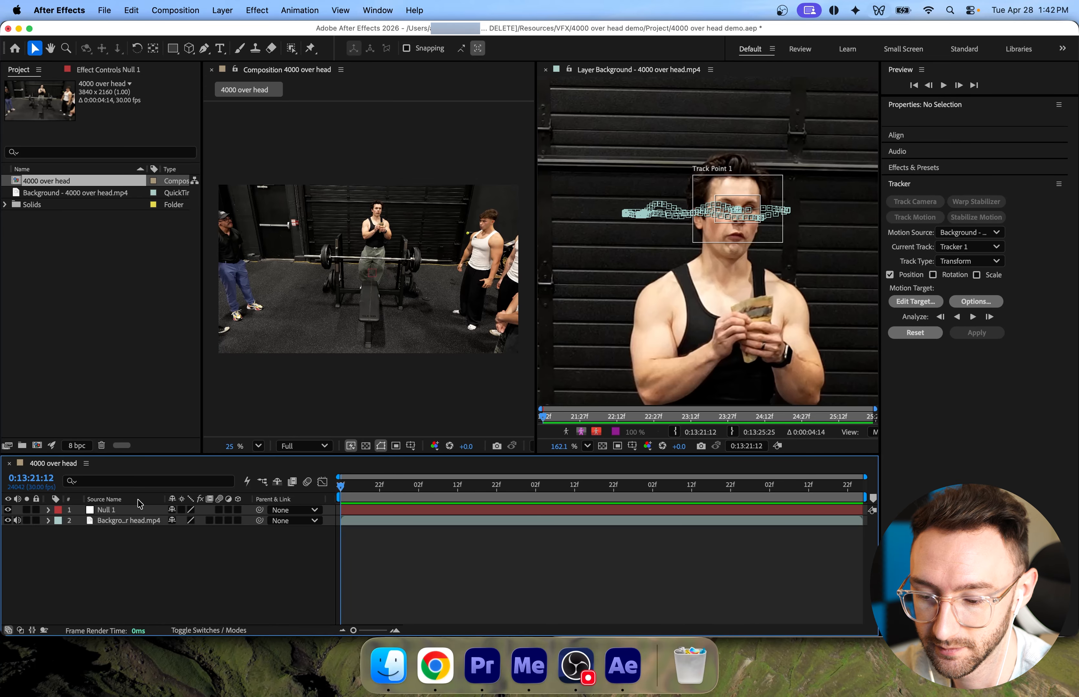
click(137, 516)
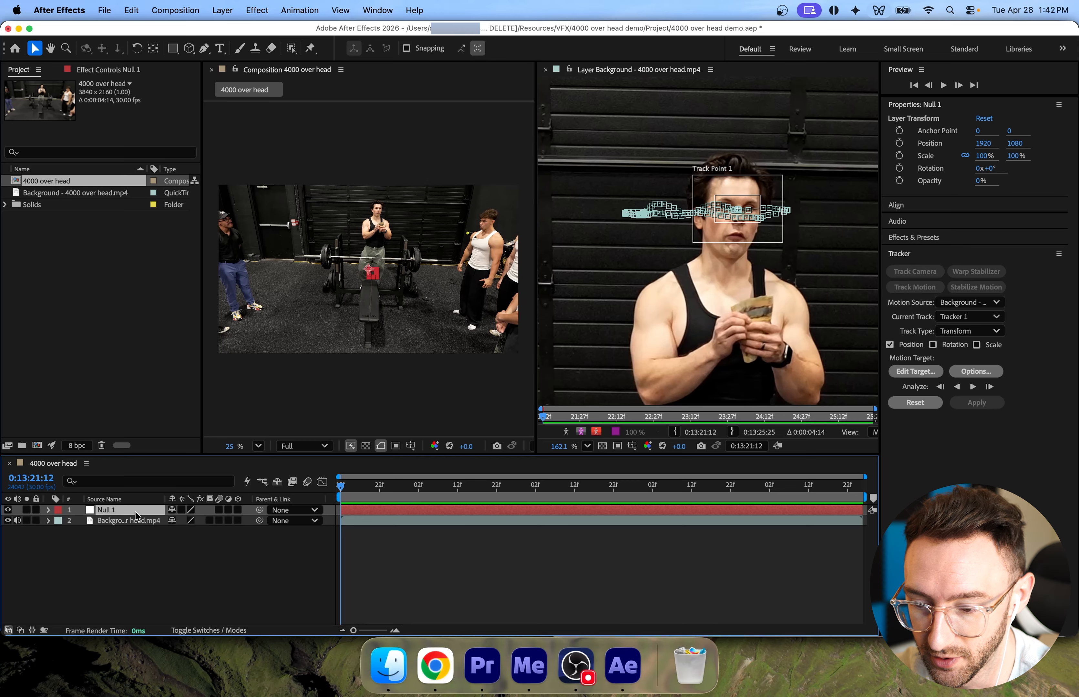
click(129, 546)
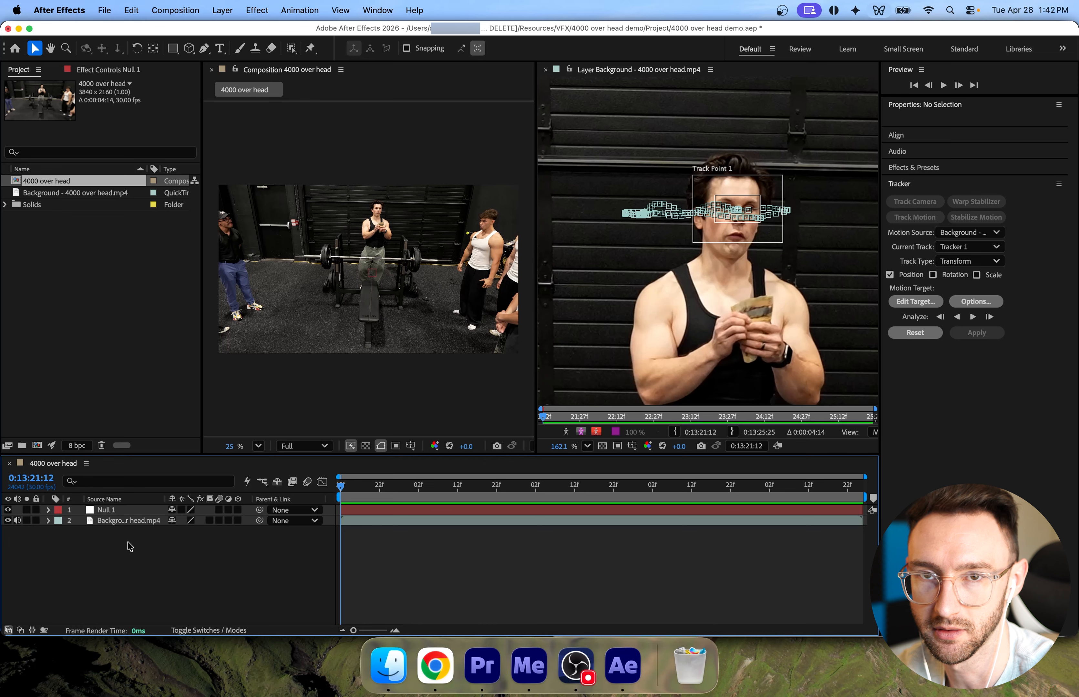
Set Null 1 as the motion target of the background layer's Tracker 1 and apply the track in X and Y.
click(129, 520)
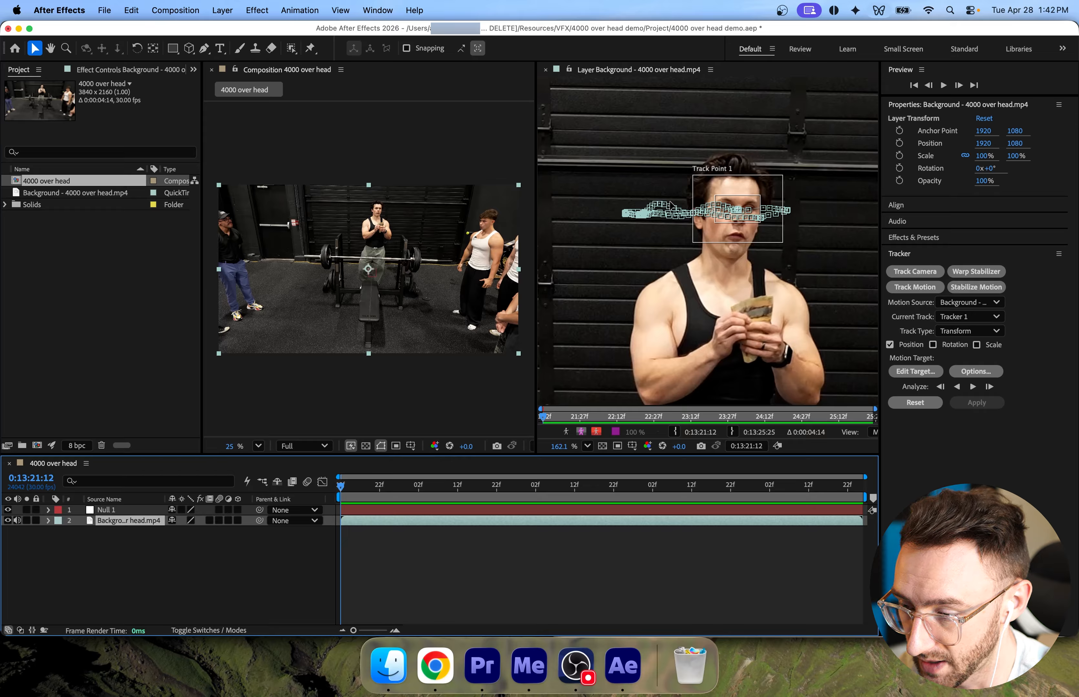
click(48, 521)
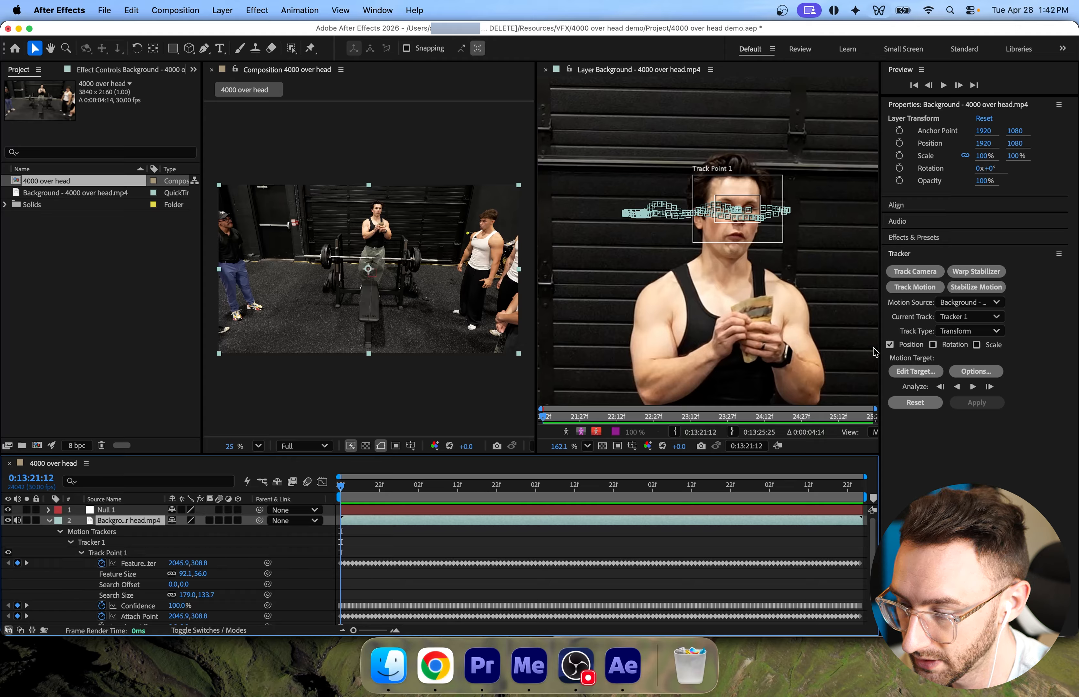
click(915, 372)
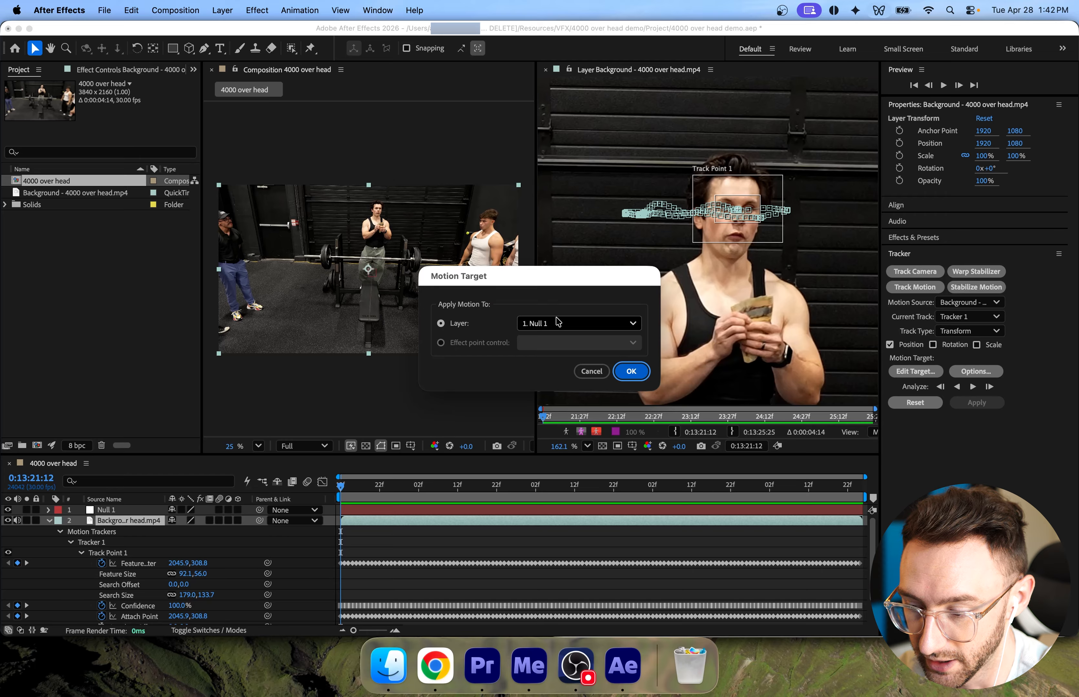
click(631, 371)
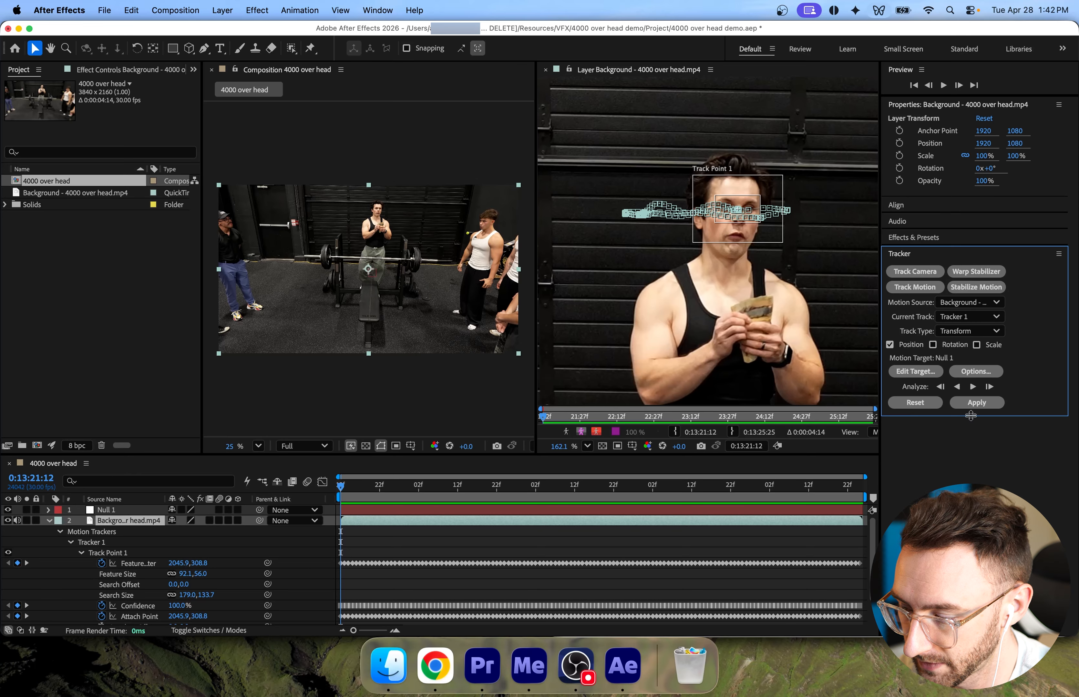
click(991, 404)
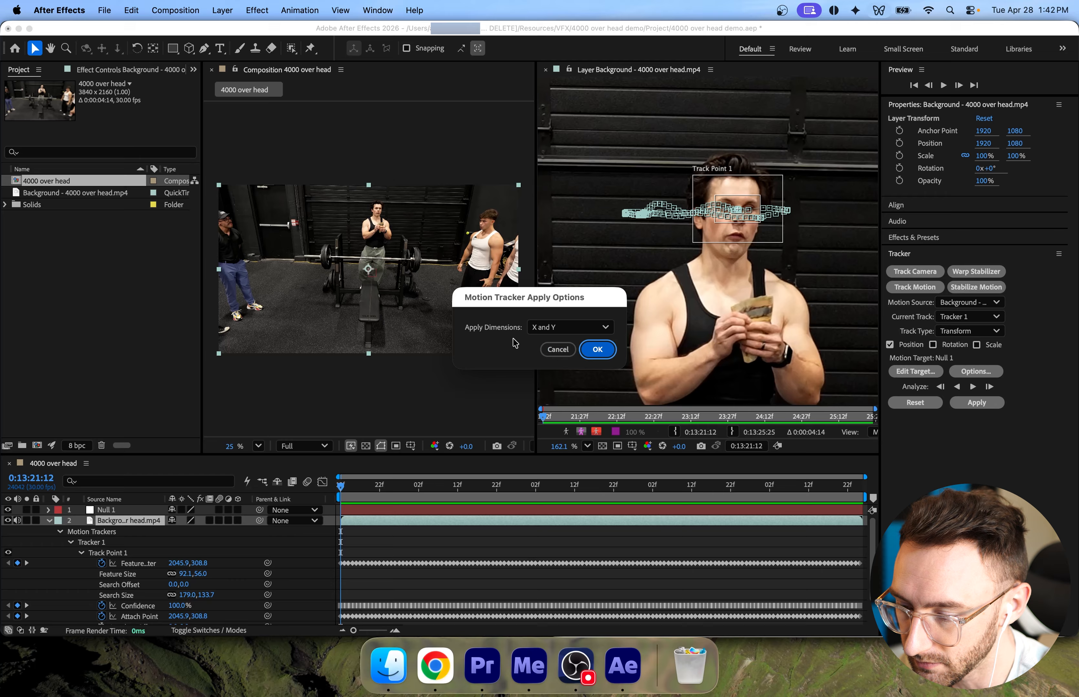
click(599, 350)
Collapse the background layer's tracker properties and close its layer view so only the composition is shown.
click(371, 549)
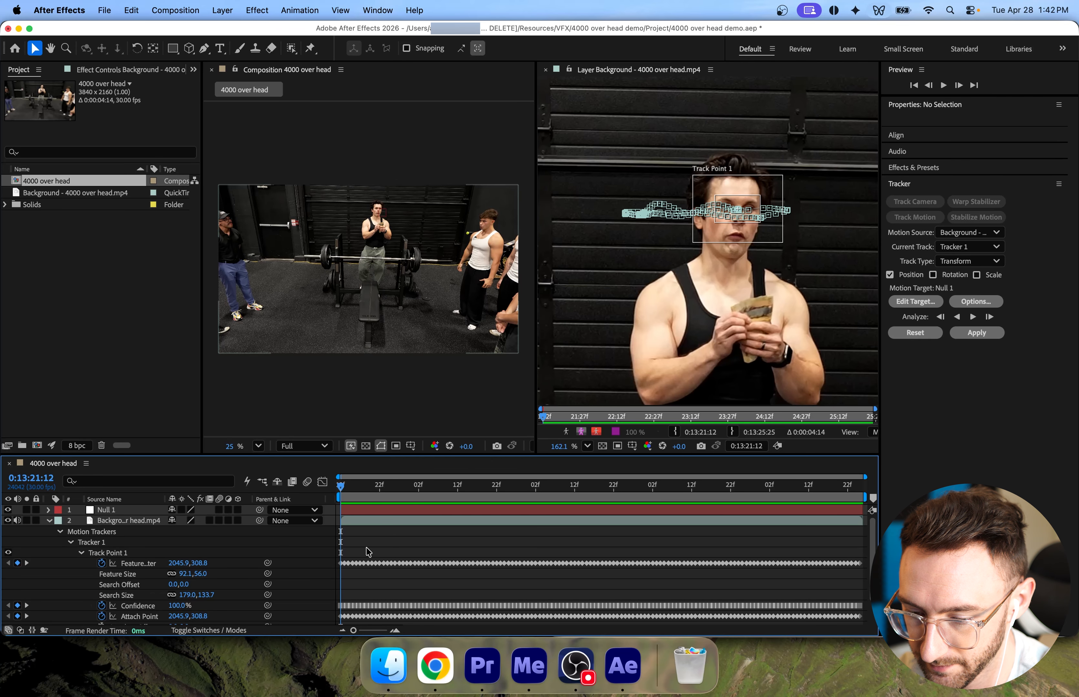
click(49, 521)
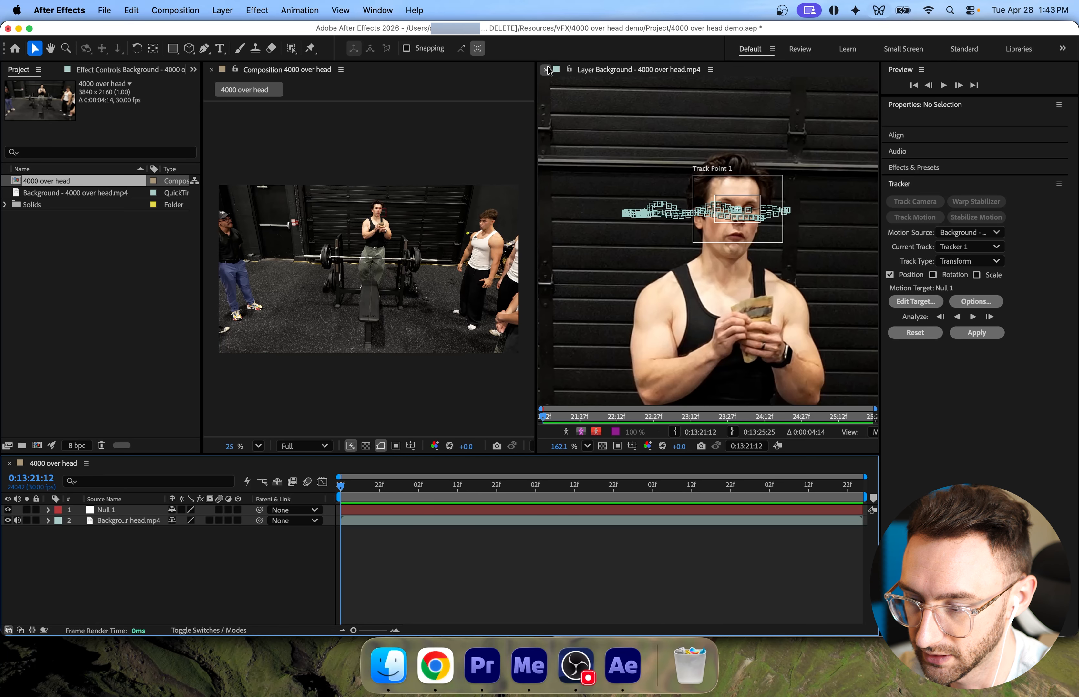
click(545, 70)
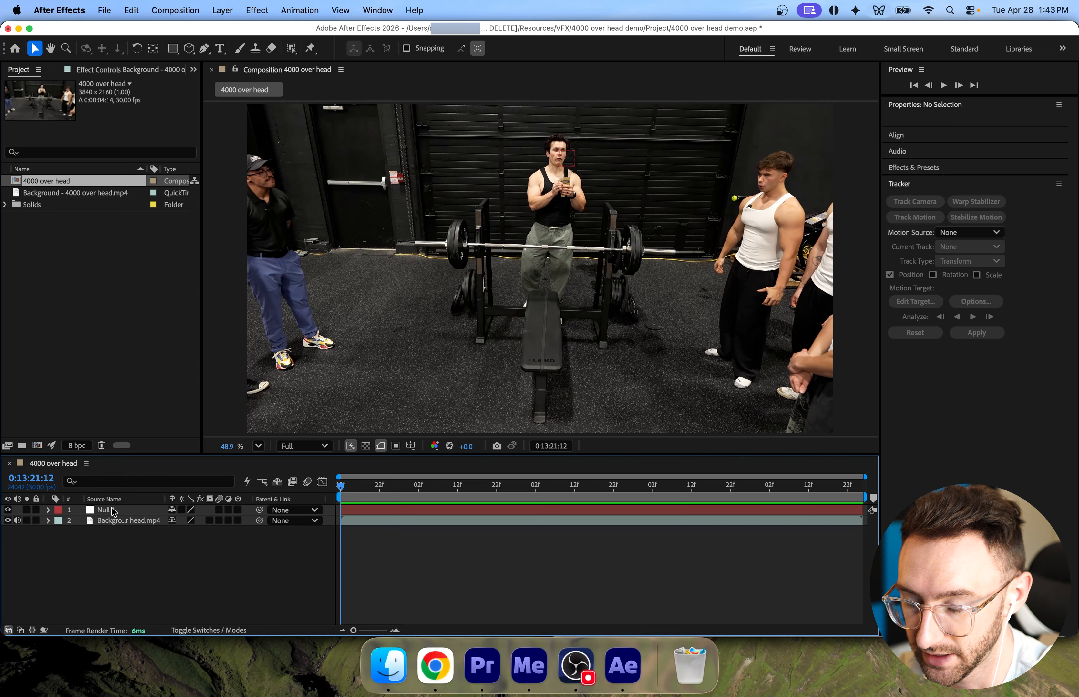
Add a point text layer reading "$4,000" just above the head of the man behind the bench.
key(super+t)
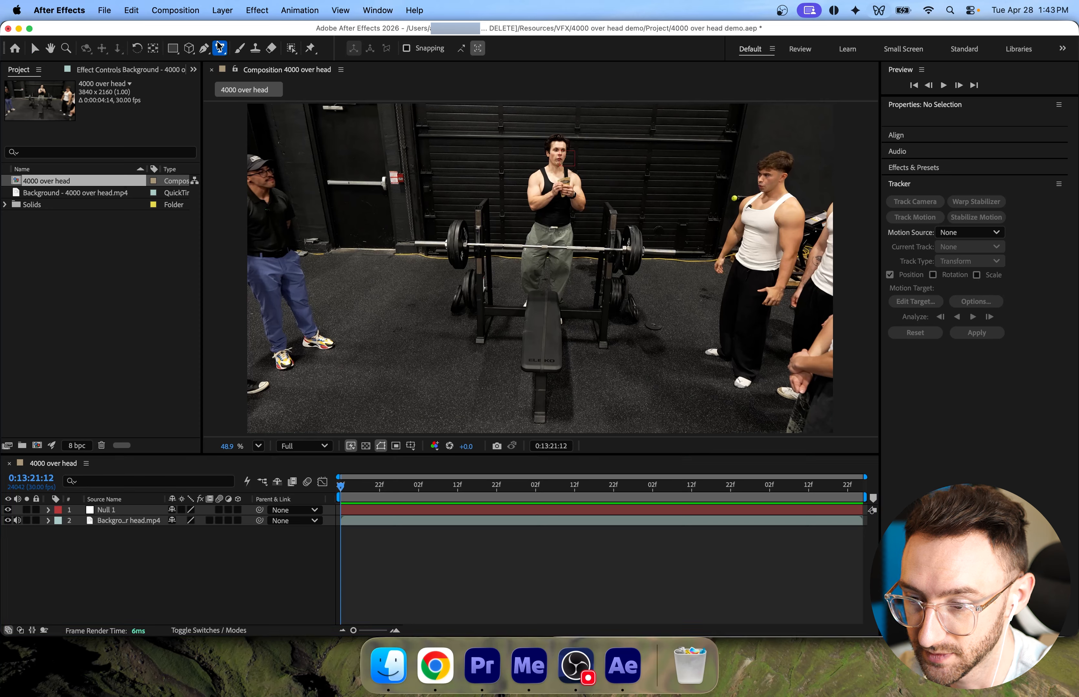
click(549, 122)
text($4,000)
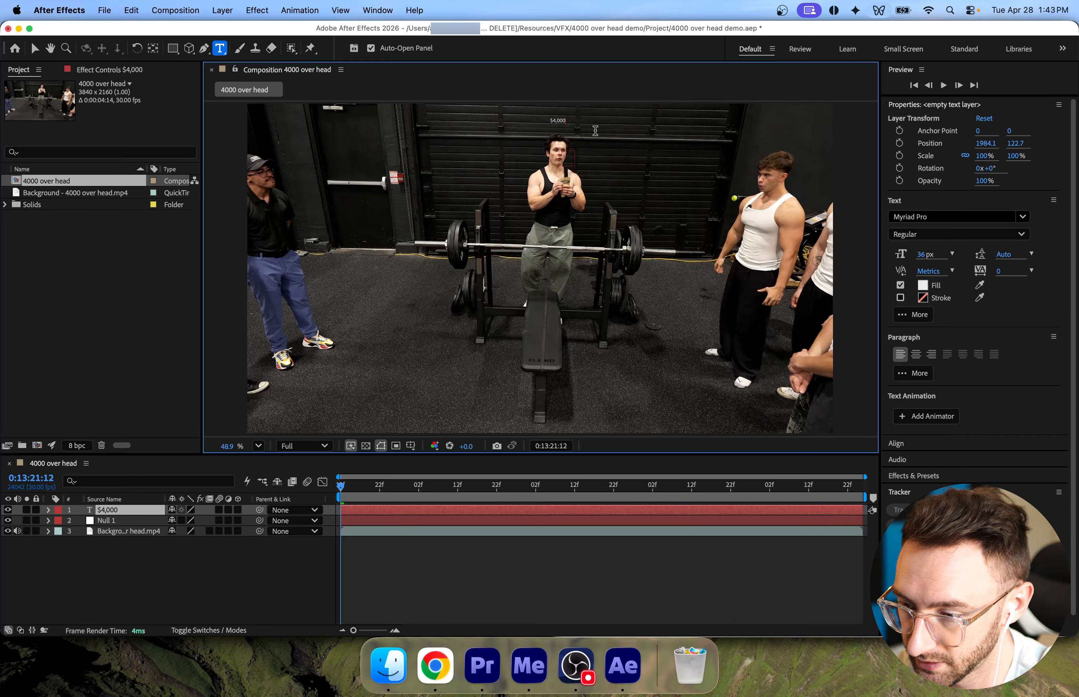
Set the $4,000 text to Stolzl Bold at 99 px with centred alignment, and reposition it above the man's head.
click(957, 217)
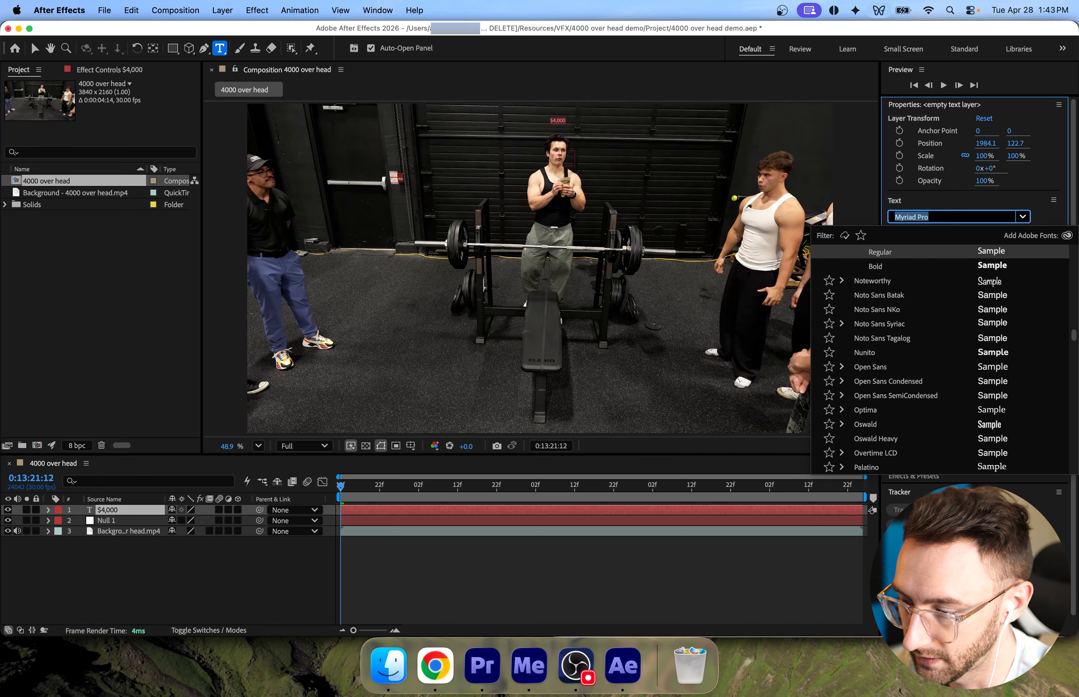
text(stol)
click(925, 253)
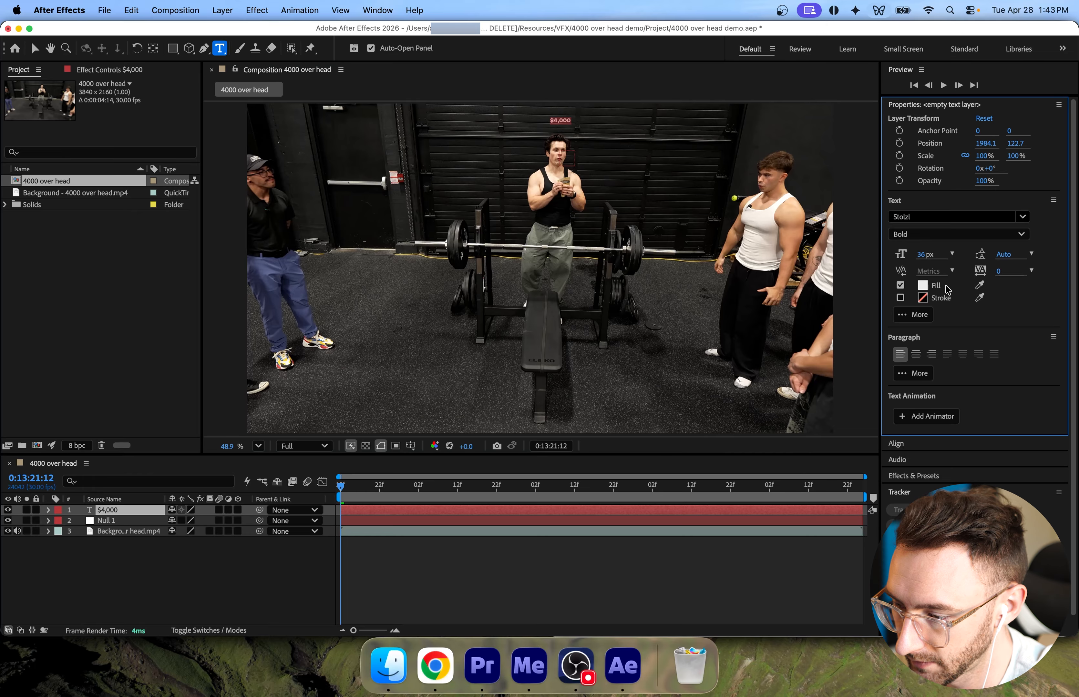
drag(925, 254, 961, 256)
click(916, 356)
click(585, 587)
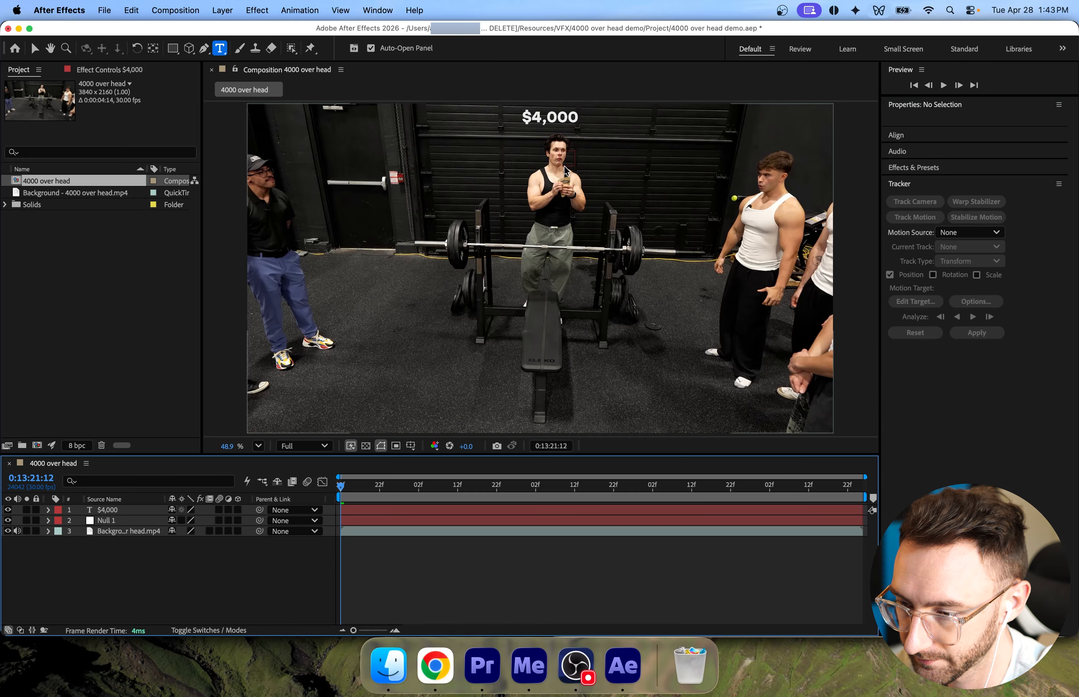
key(v)
drag(561, 120, 567, 128)
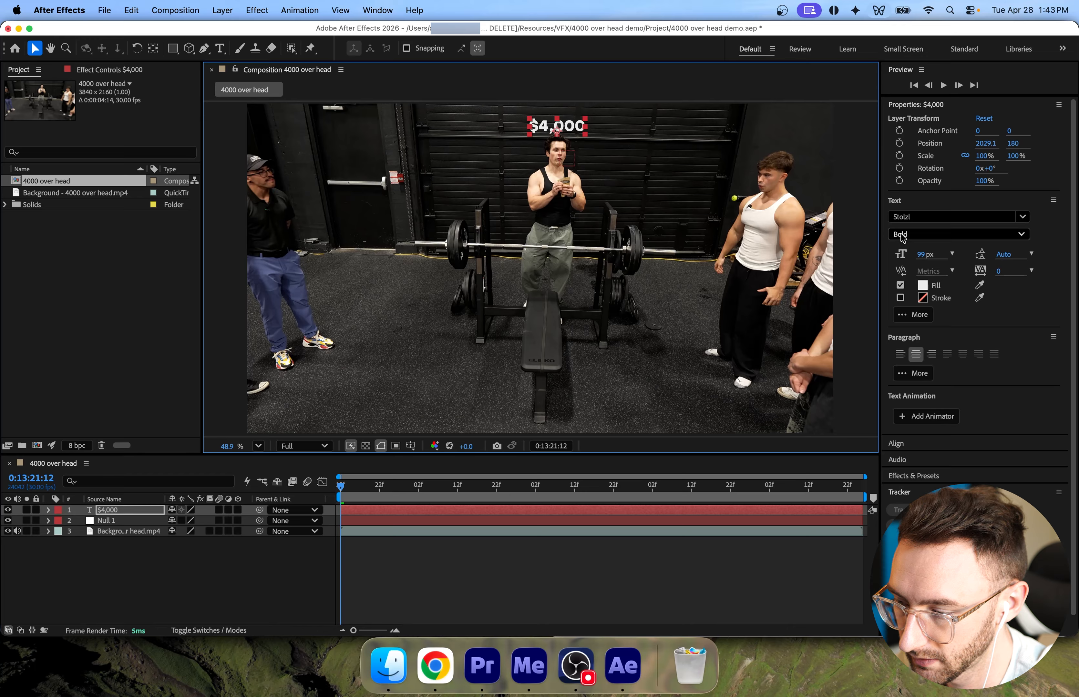
Change the $4,000 text's fill colour to bright green with RGB values 0, 255, 0.
click(924, 287)
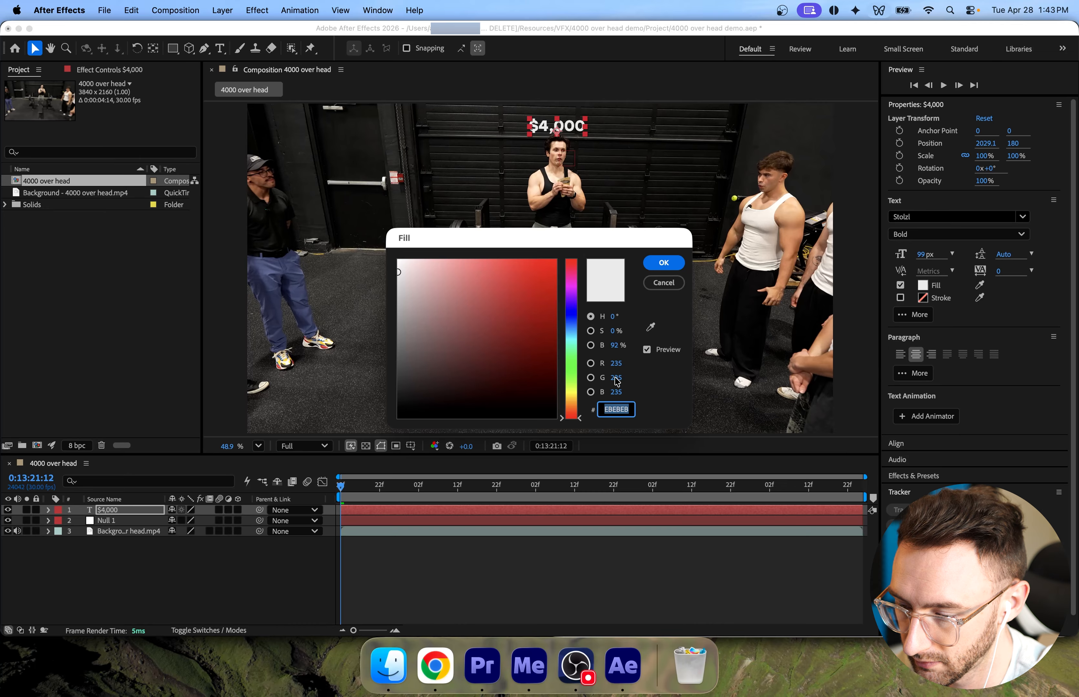
click(616, 363)
text(0)
key(Tab)
text(255)
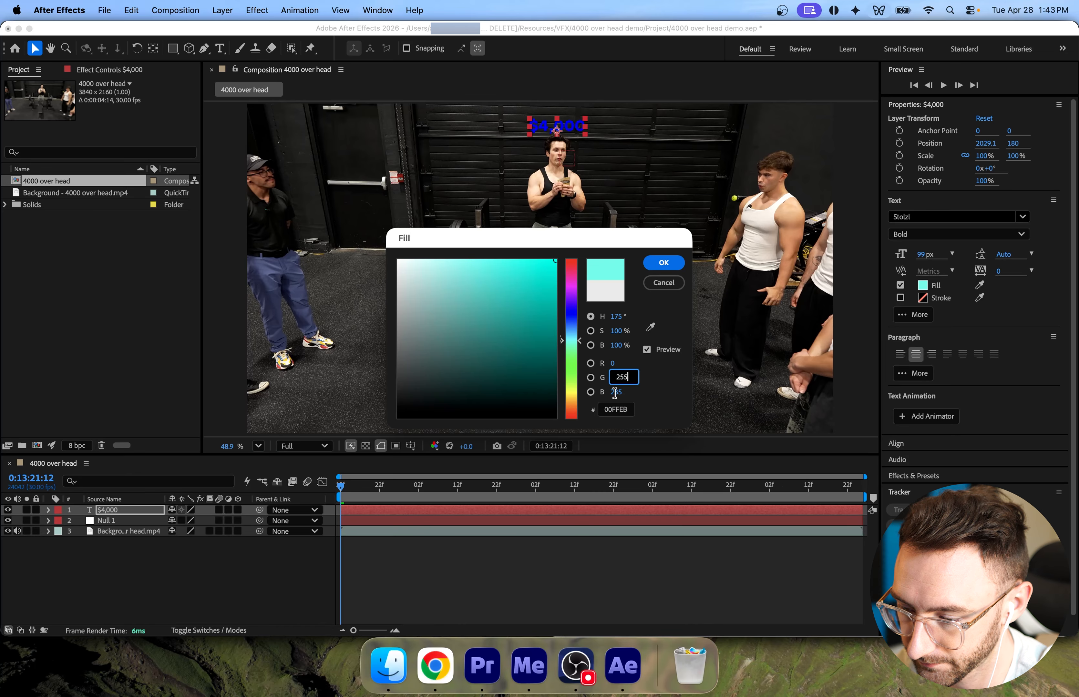
key(Tab)
text(0)
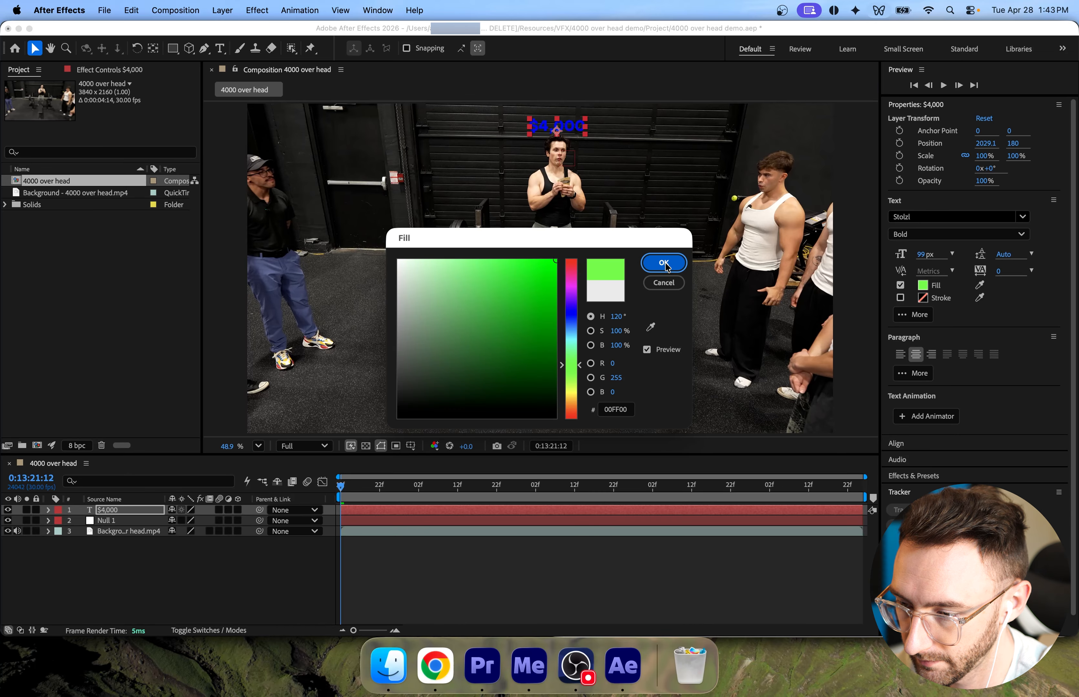
click(664, 263)
Add a black 85 px stroke to the $4,000 text and set its order to All Fills over All Strokes.
click(899, 297)
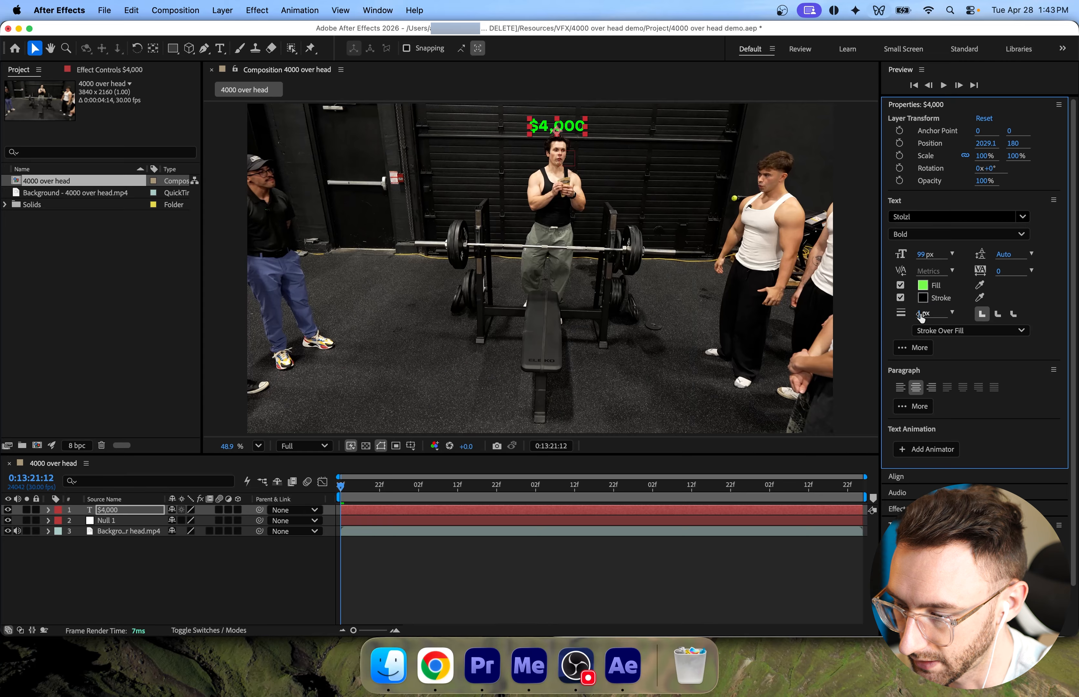
click(921, 313)
text(85)
key(Return)
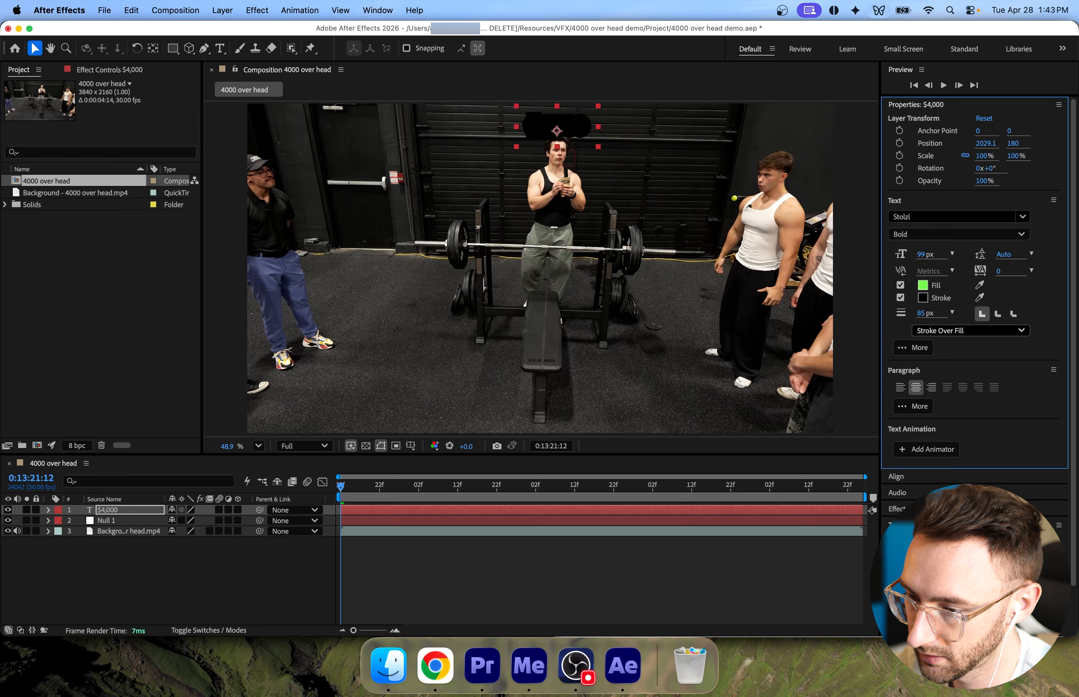
click(986, 331)
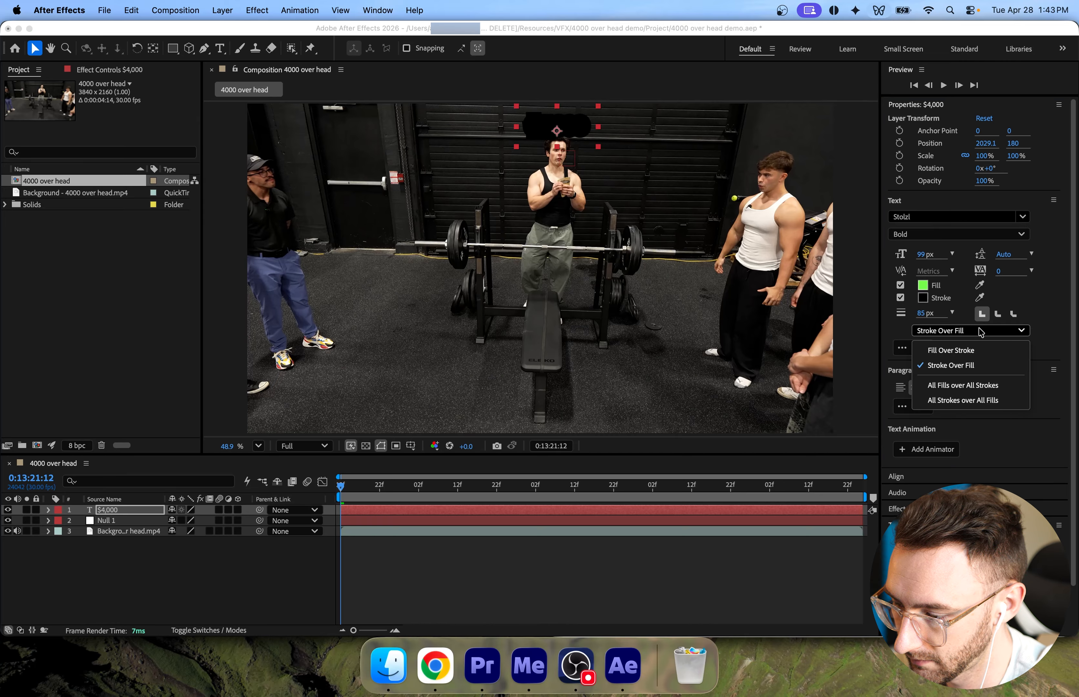
click(982, 385)
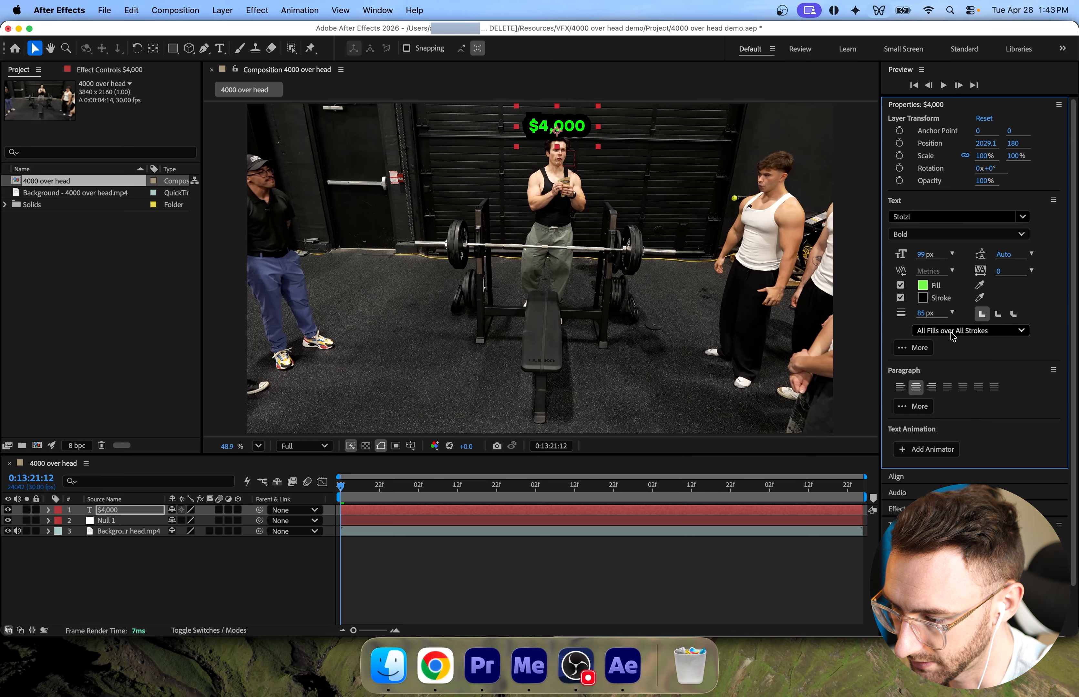
Reduce the $4,000 text's stroke width to 75 px and then further, and nudge the text slightly upward.
click(925, 313)
text(75)
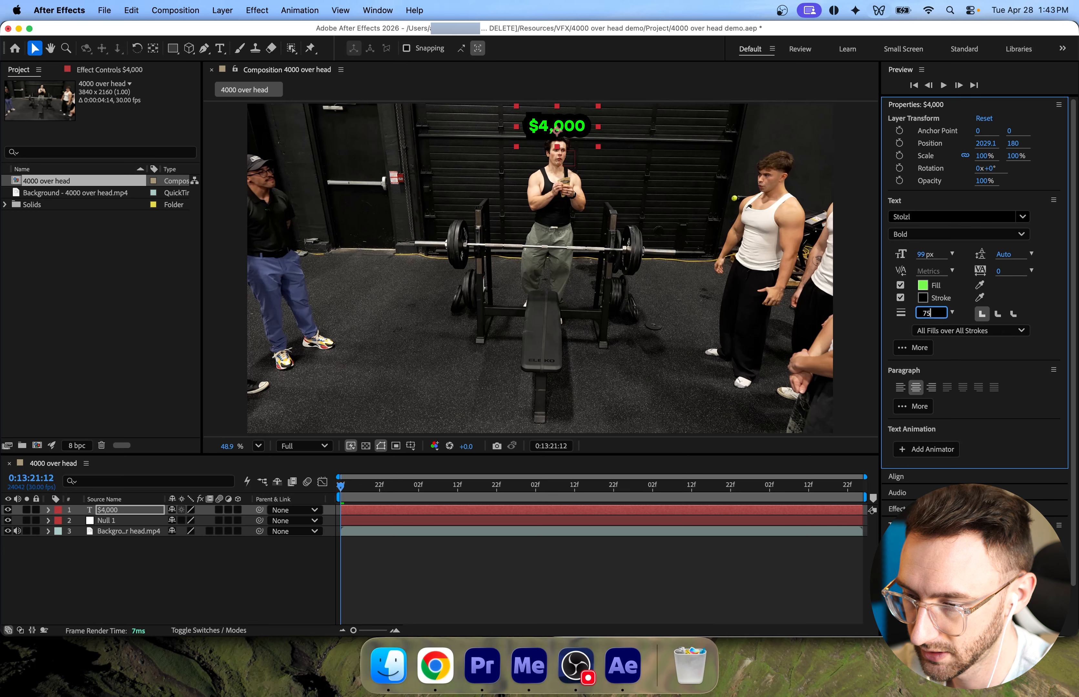
key(Return)
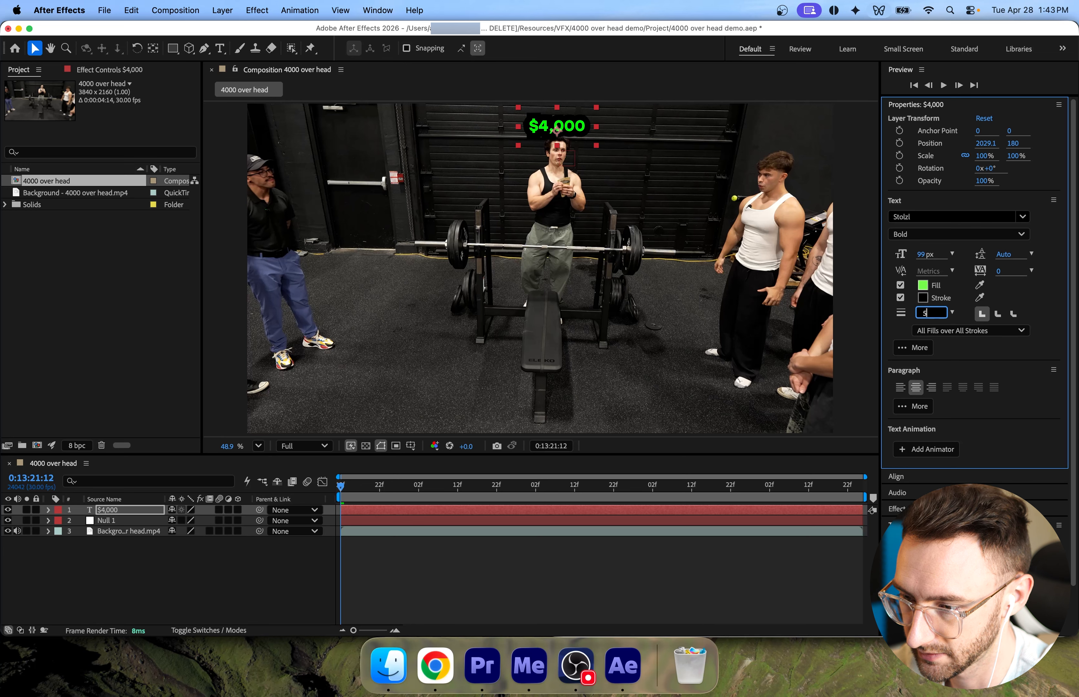
click(425, 575)
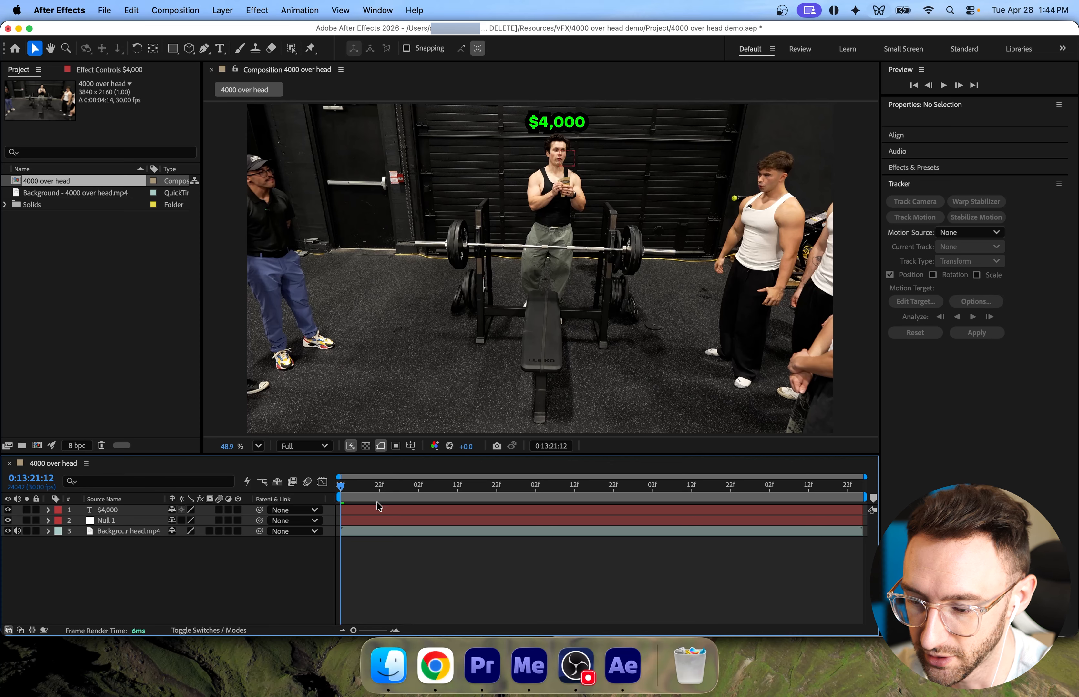
Scrub through the footage, return to the composition's first frame, and parent the $4,000 text layer to Null 1.
drag(358, 485, 515, 493)
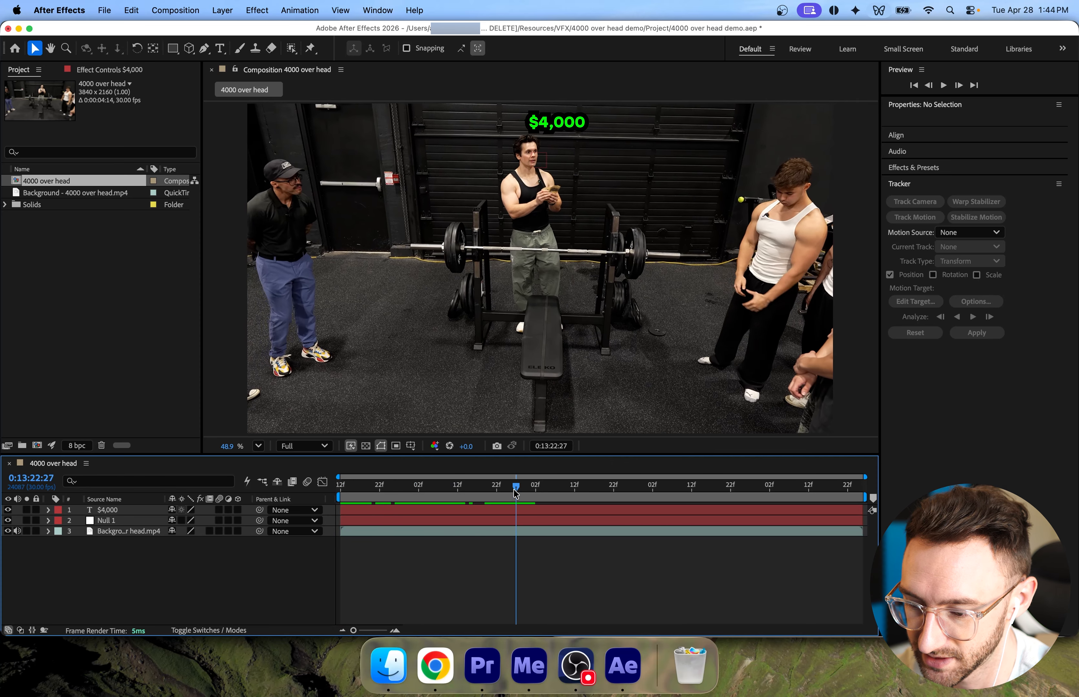
key(Home)
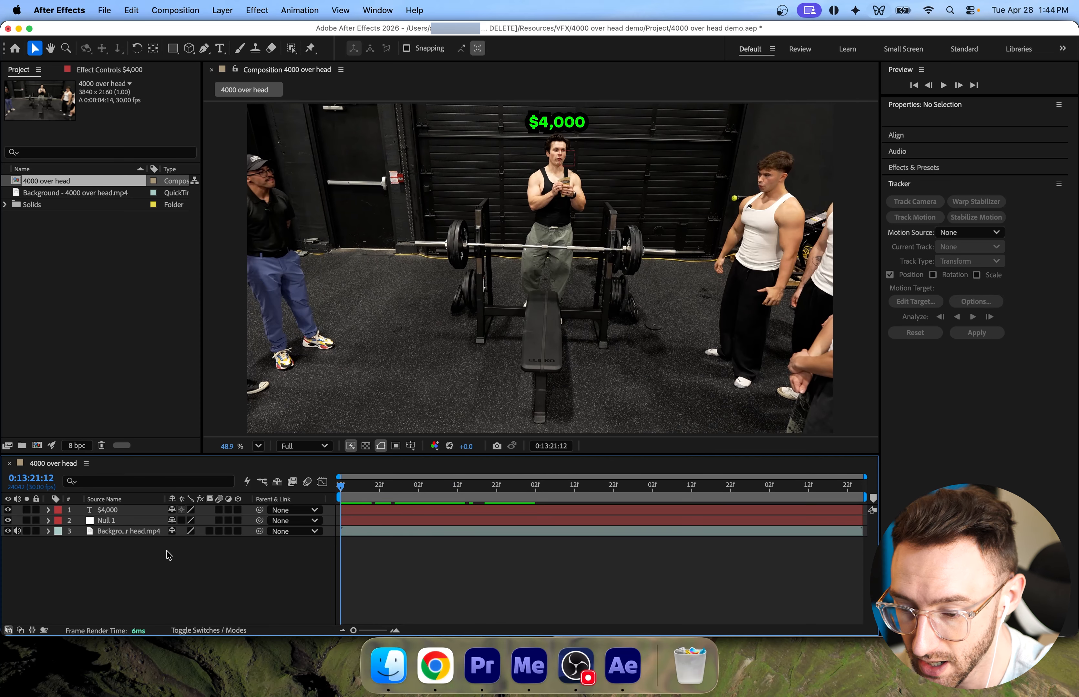
click(294, 510)
click(300, 561)
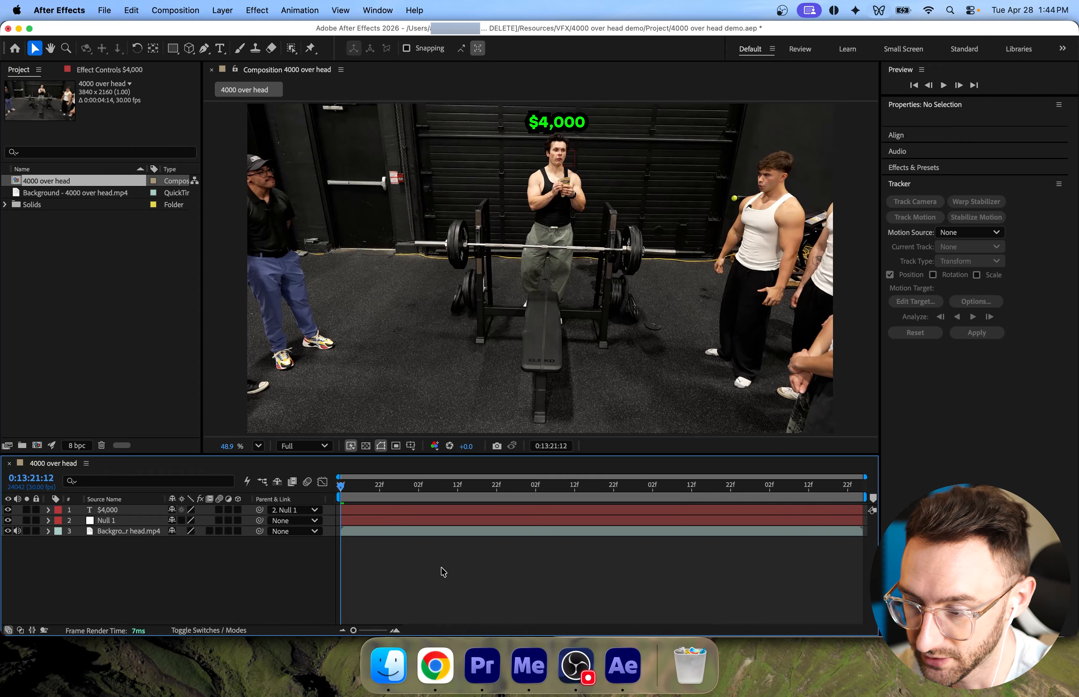
Play the composition and step frame by frame around 0:13:23:20 to check how the text follows the man.
key(space)
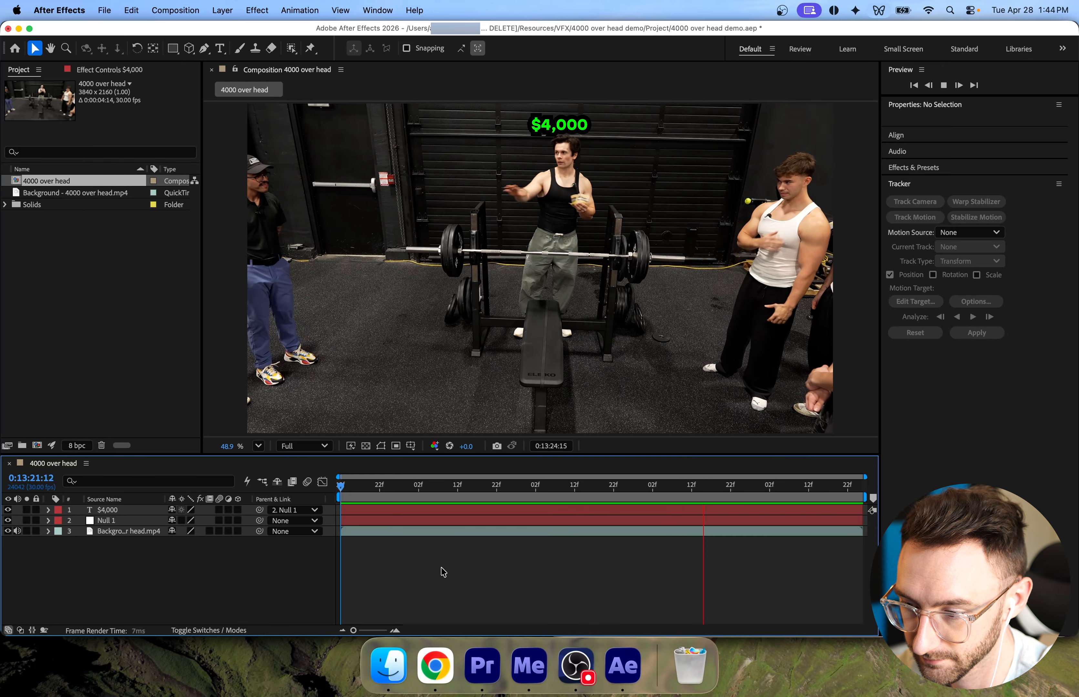
drag(706, 488, 595, 488)
key(Page_Down)
key(Page_Down)
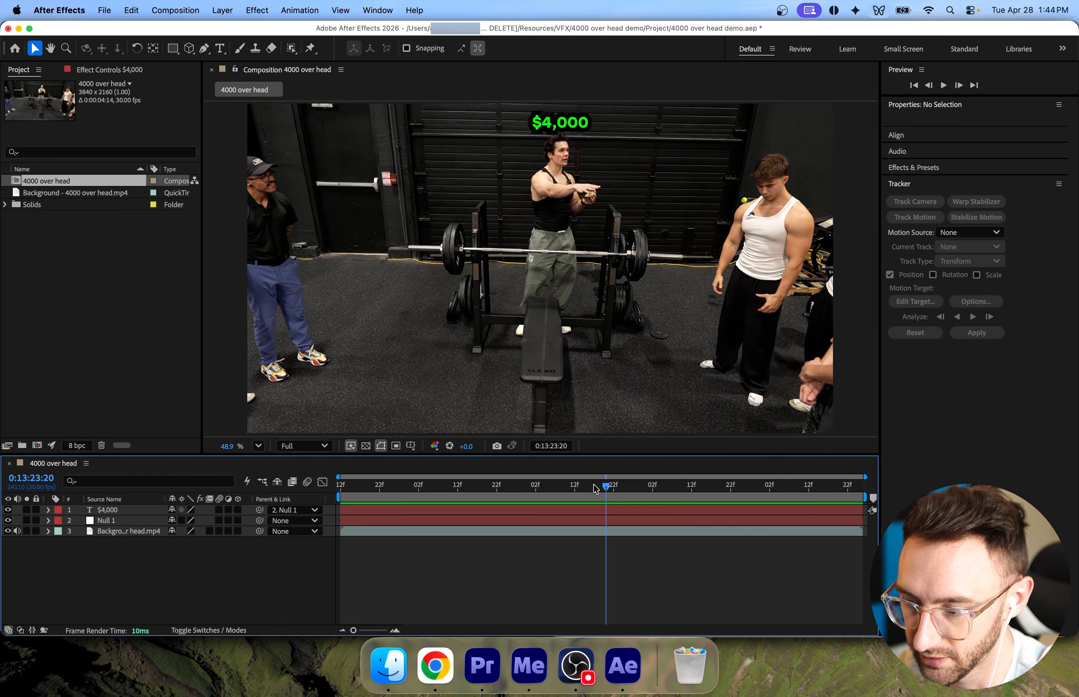
key(Page_Up)
key(Page_Down)
key(Page_Up)
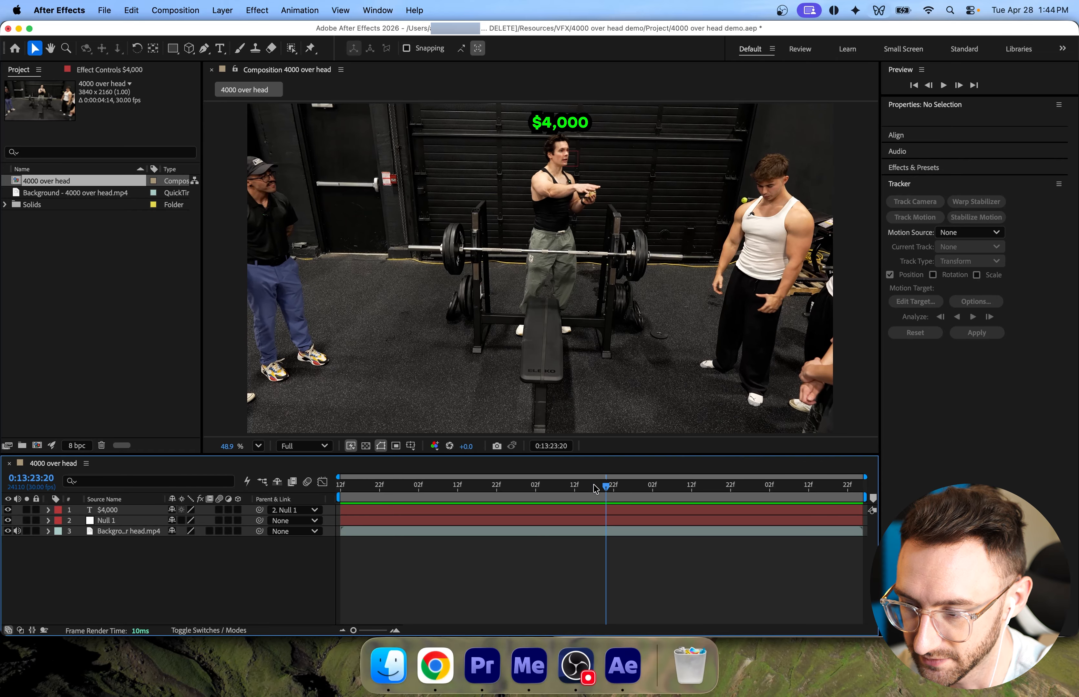
Delete Null 1's Position keyframe at 0:13:23:20 and play back from 0:13:23:12 to check the motion.
click(48, 520)
click(60, 532)
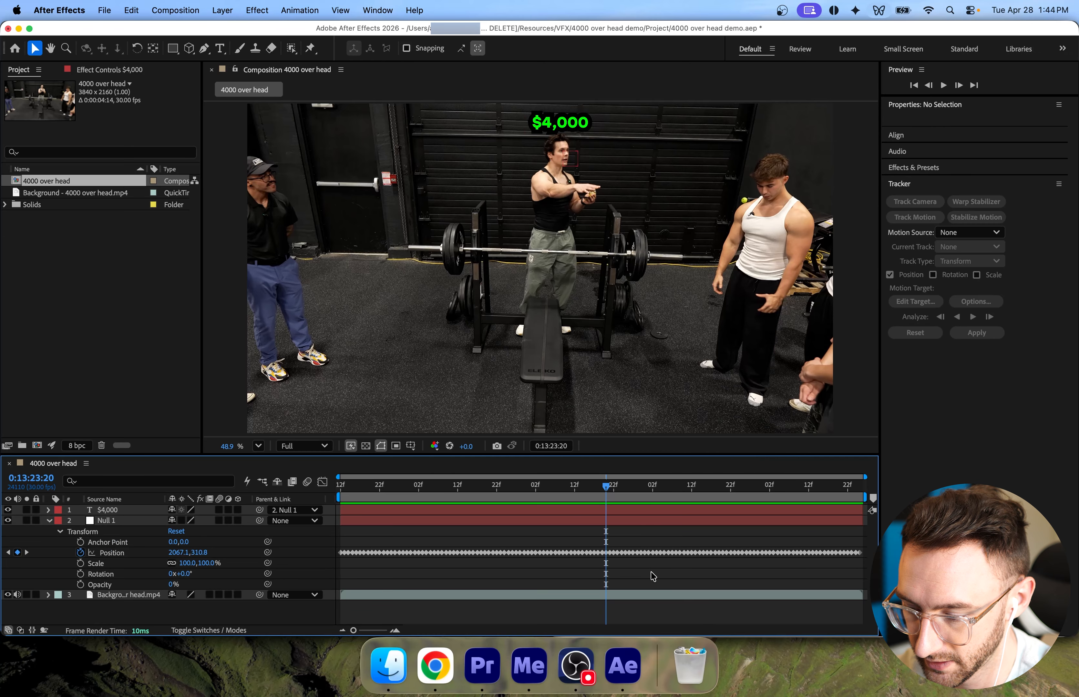
key(=)
key(=)
click(608, 553)
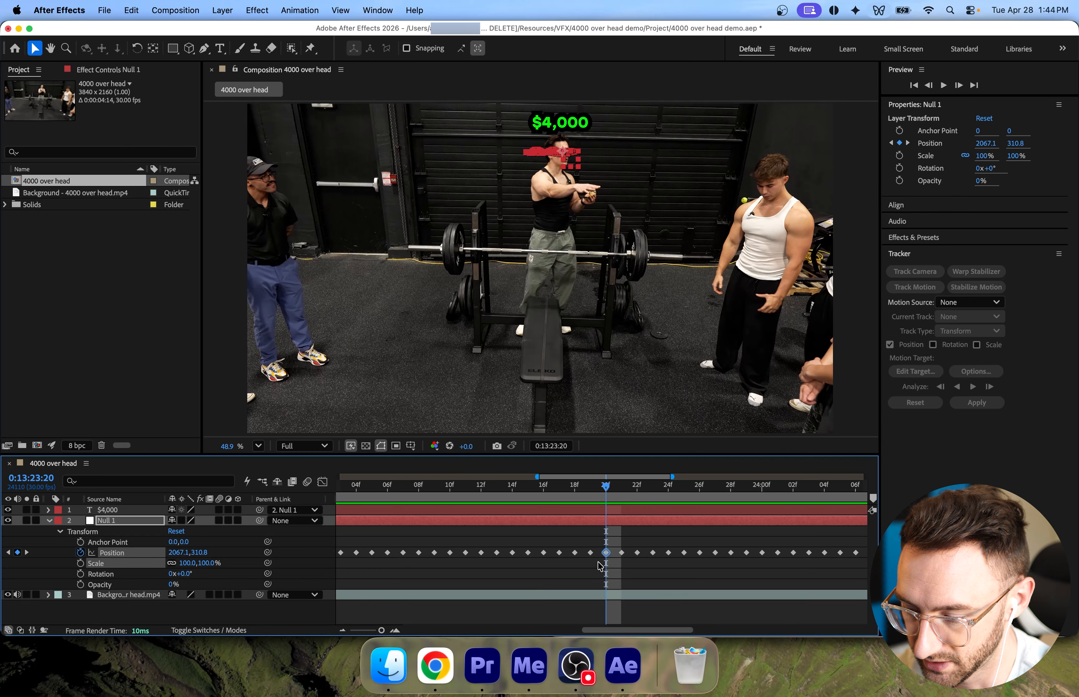
key(Delete)
key(Page_Down)
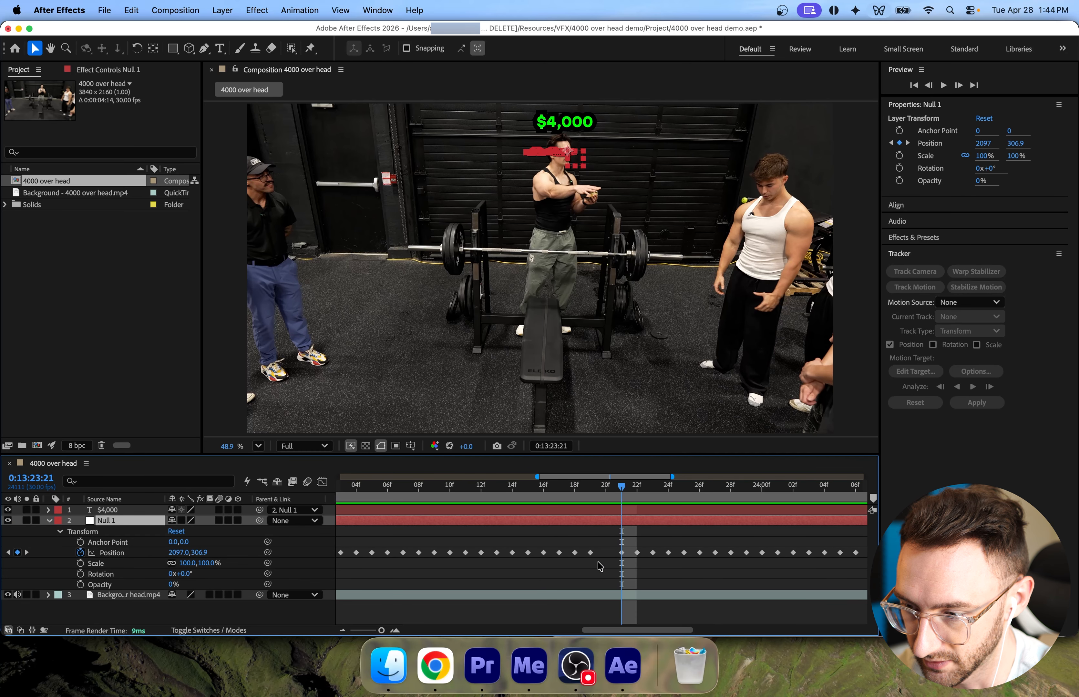
click(481, 492)
key(space)
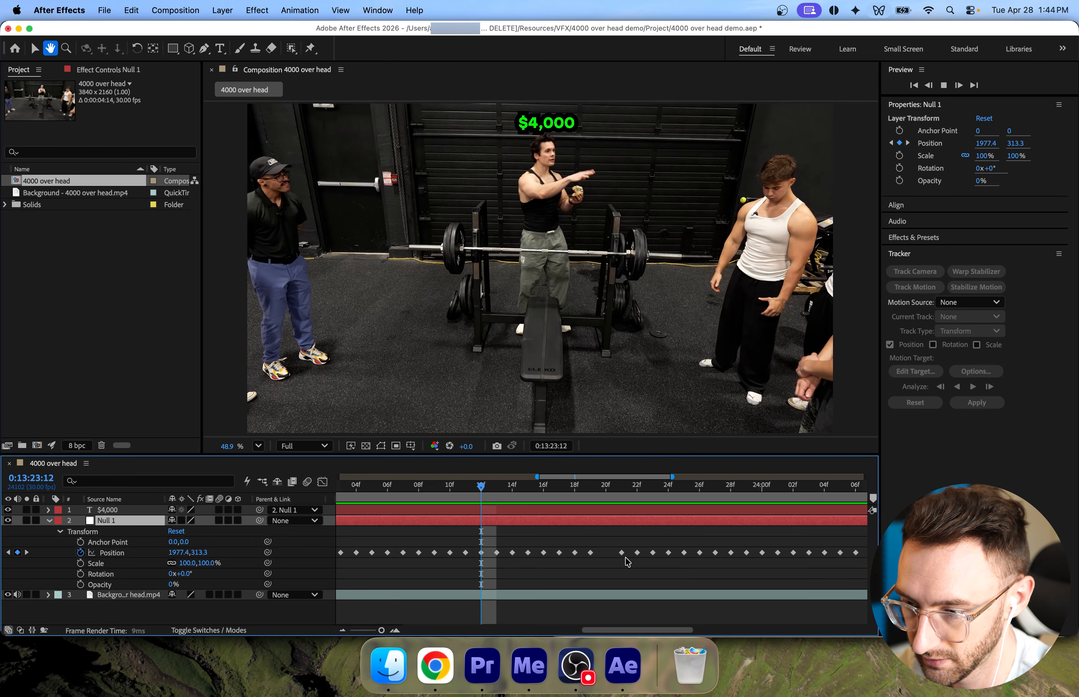
key(space)
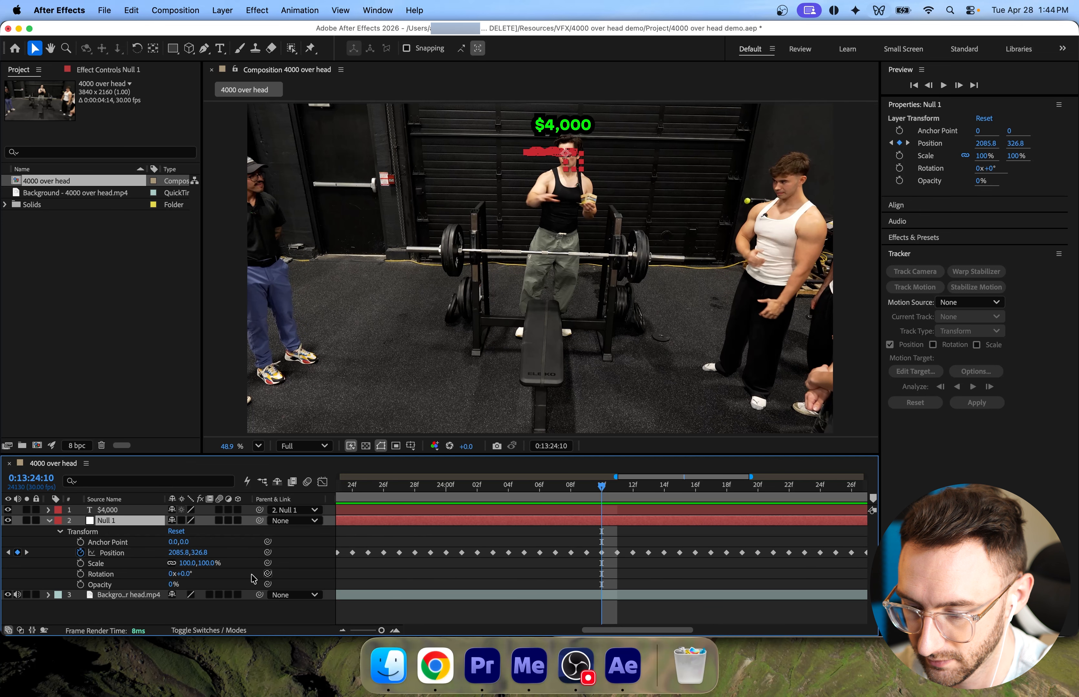
Delete Null 1's Position keyframe at 0:13:23:21 and play back from 0:13:23:10 to check the motion.
key(minus)
key(minus)
key(minus)
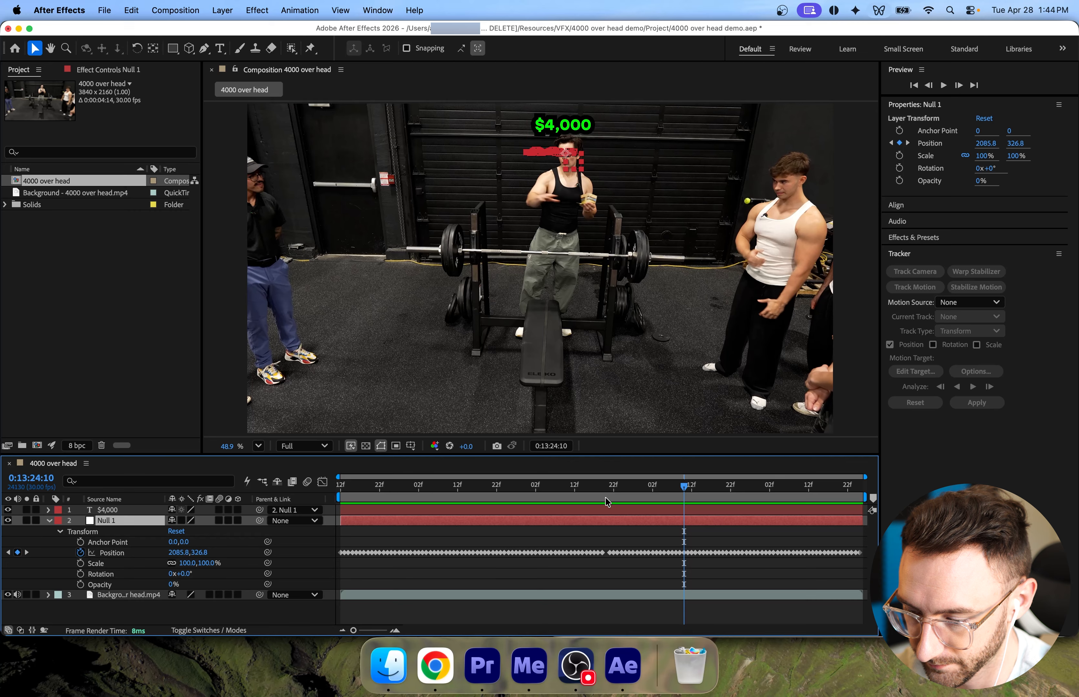
click(608, 502)
key(equal)
key(equal)
key(equal)
click(610, 554)
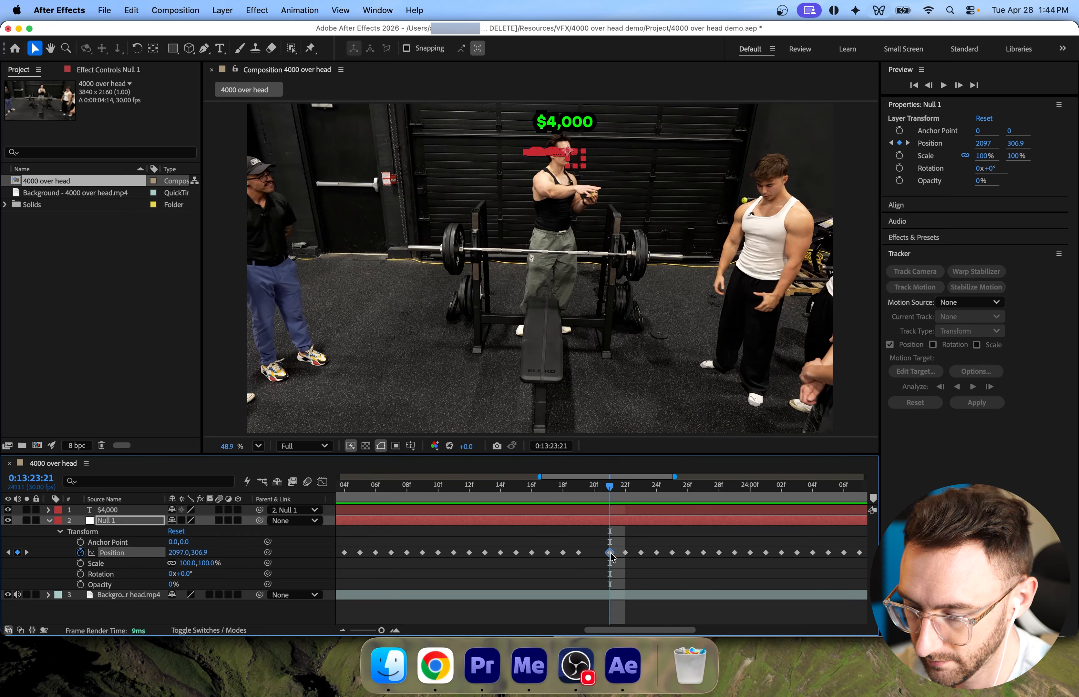
key(Delete)
drag(486, 498, 439, 492)
key(space)
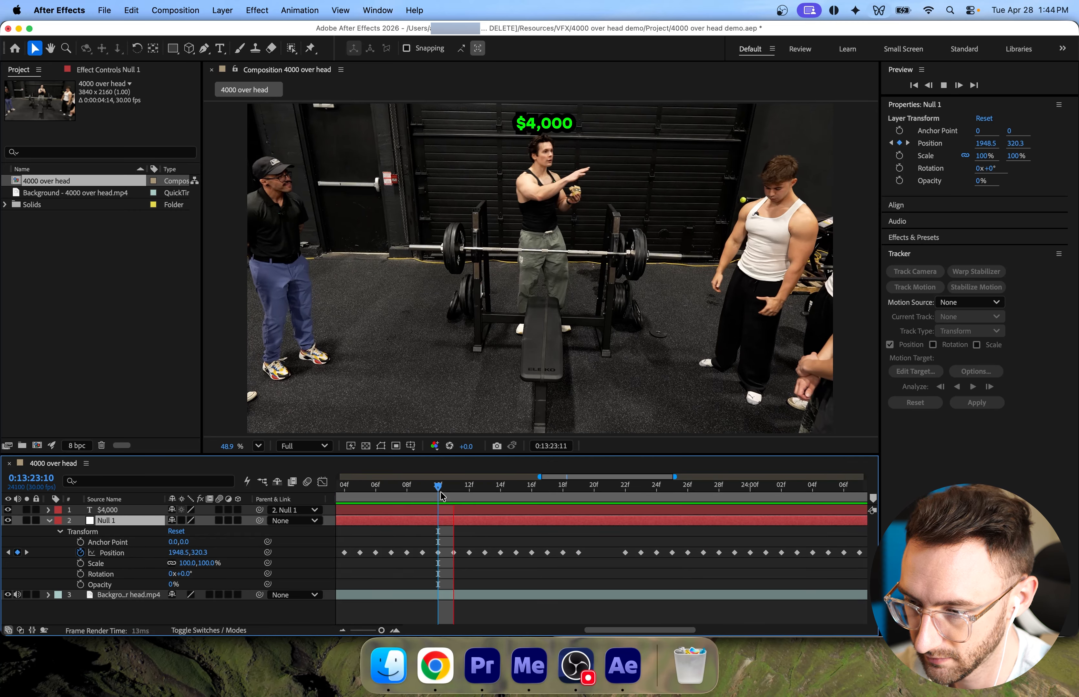
key(space)
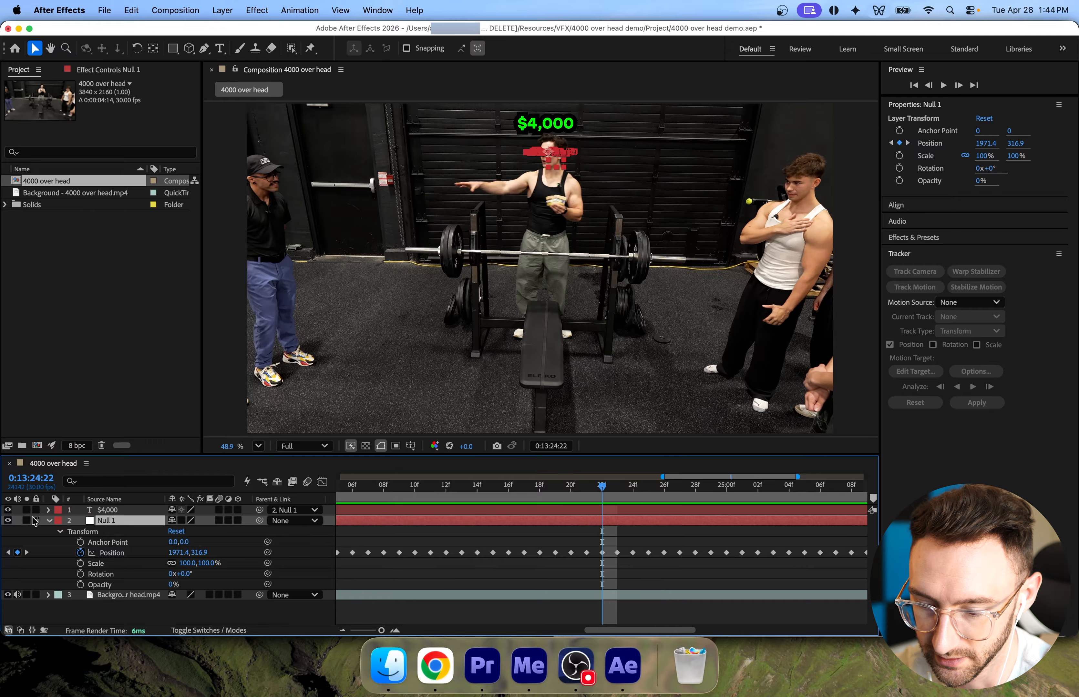
Collapse Null 1's properties, deselect the layer, and show the full composition duration in the timeline.
click(49, 521)
click(418, 583)
key(minus)
key(minus)
key(minus)
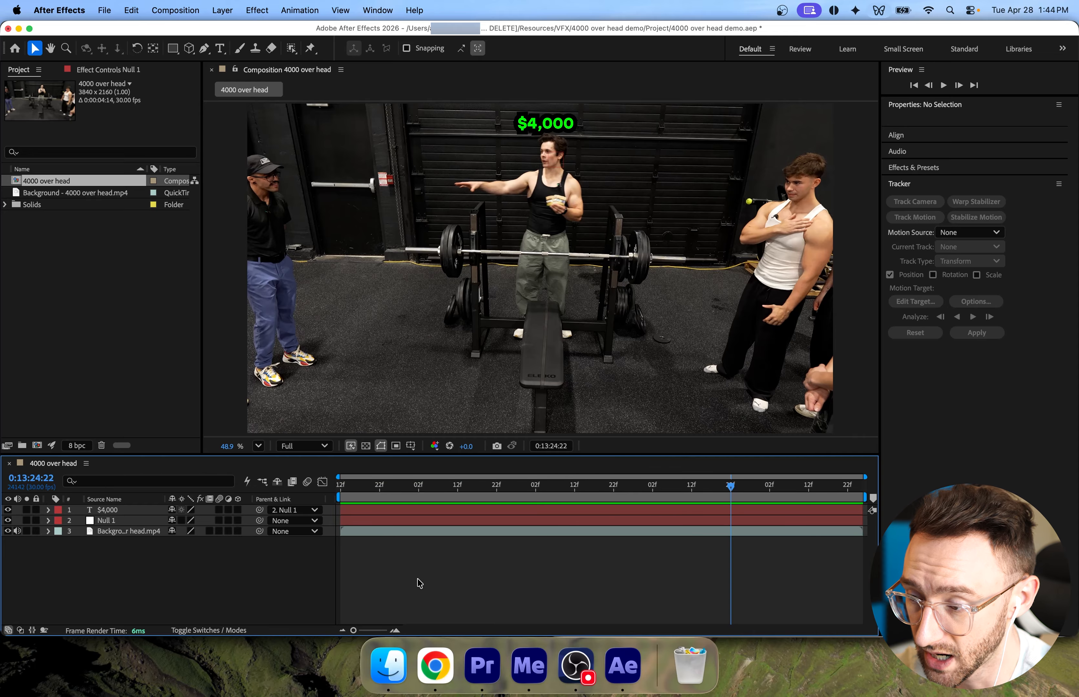
Enable motion blur for the $4,000 text layer and the composition, and play it from 0:13:21:12.
drag(598, 488, 338, 483)
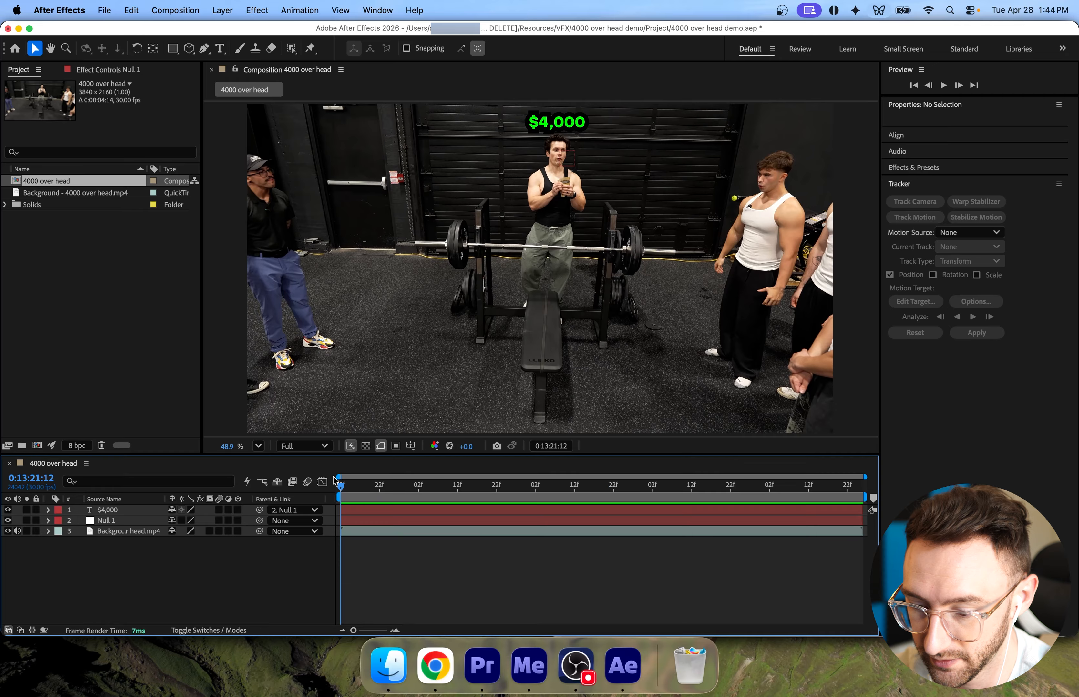
click(219, 511)
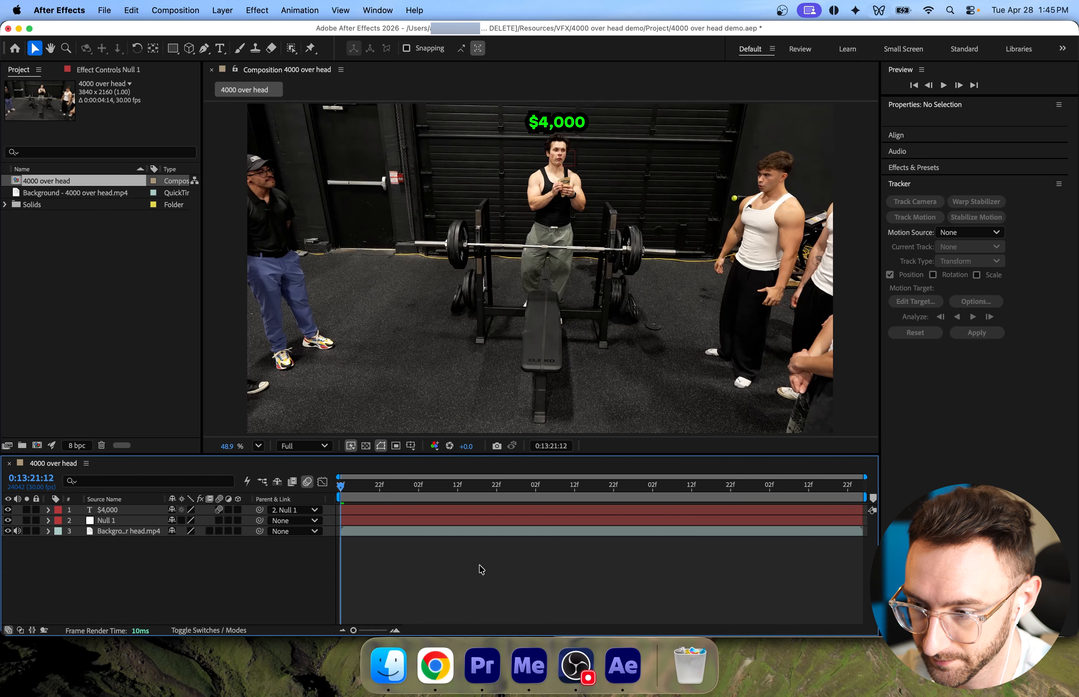
key(space)
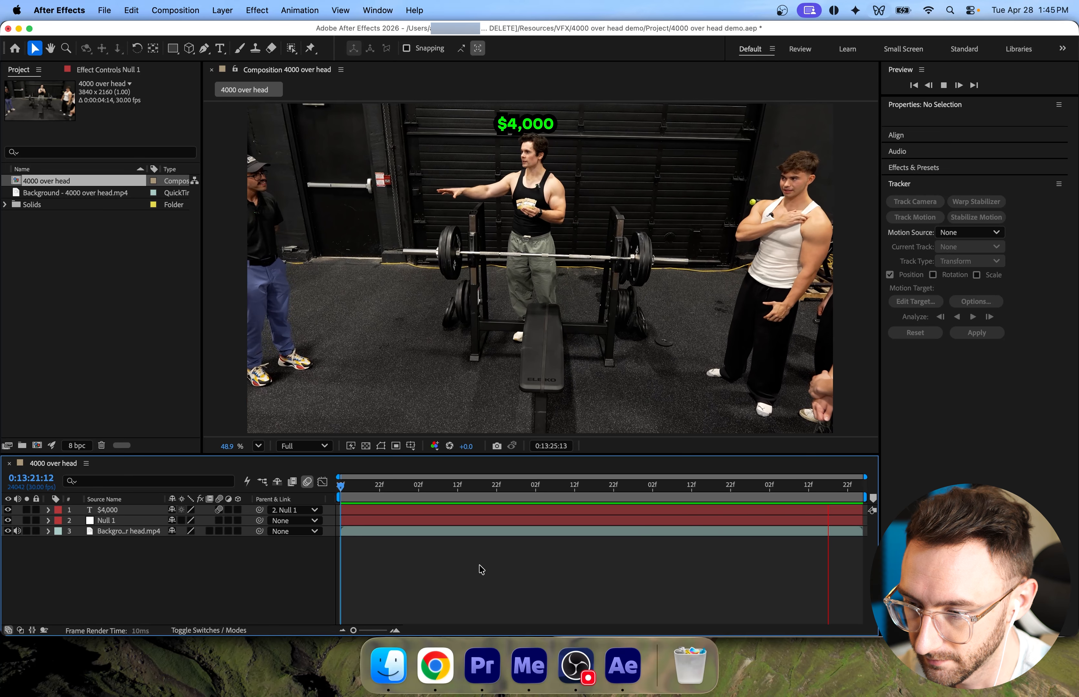
Set the composition's motion blur shutter angle to 360° and play back the result.
key(space)
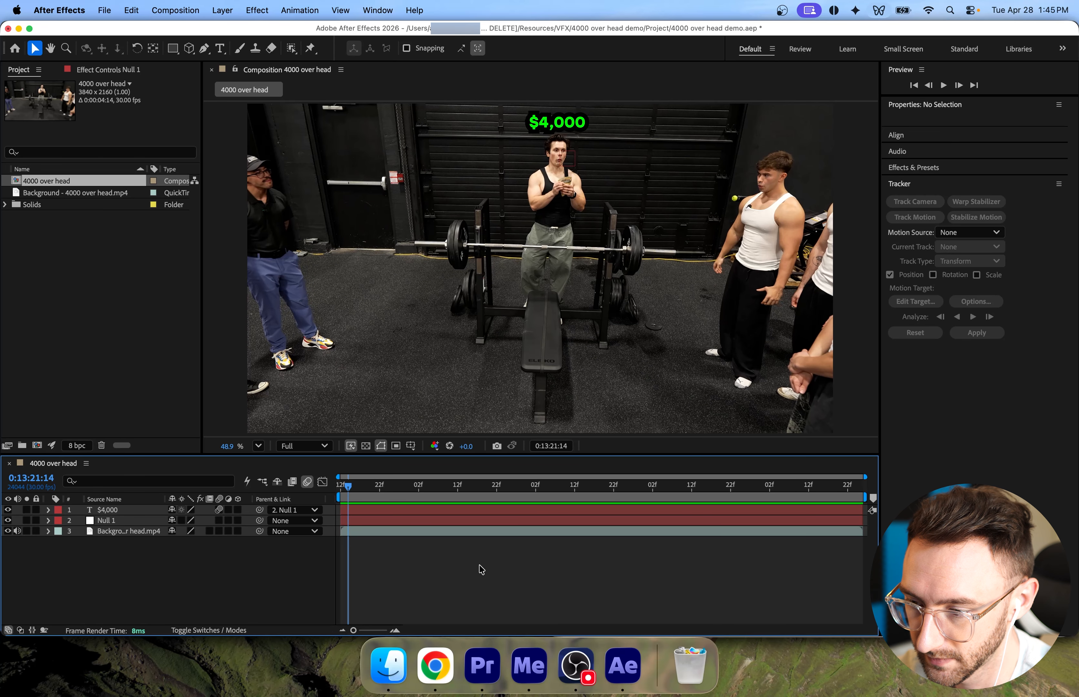
click(186, 10)
click(186, 51)
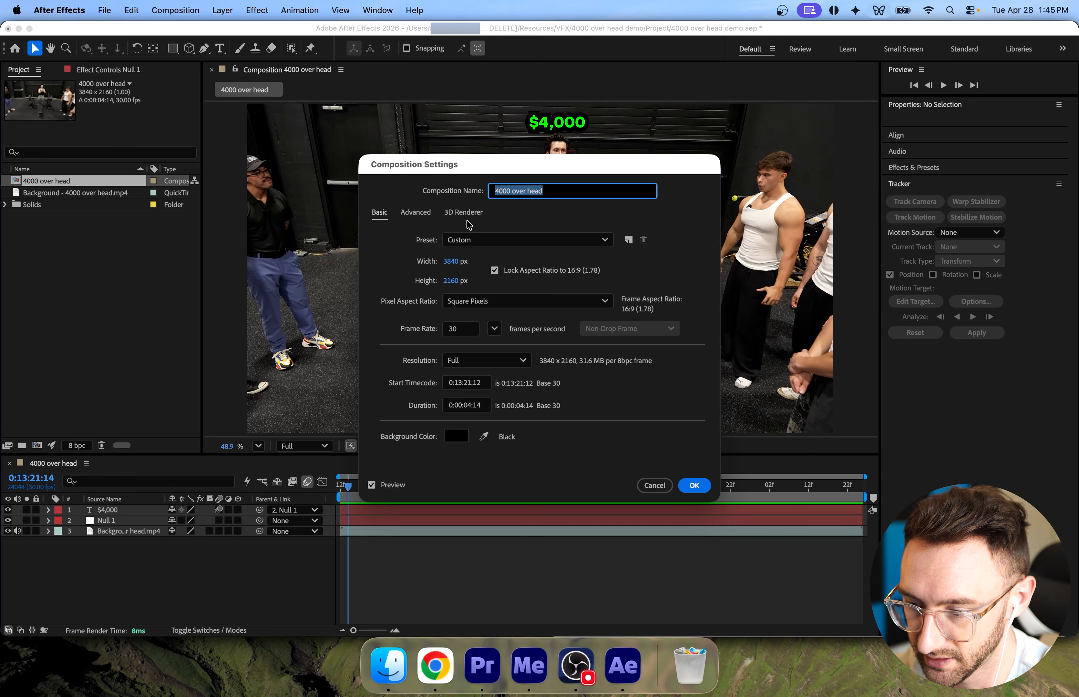
click(417, 212)
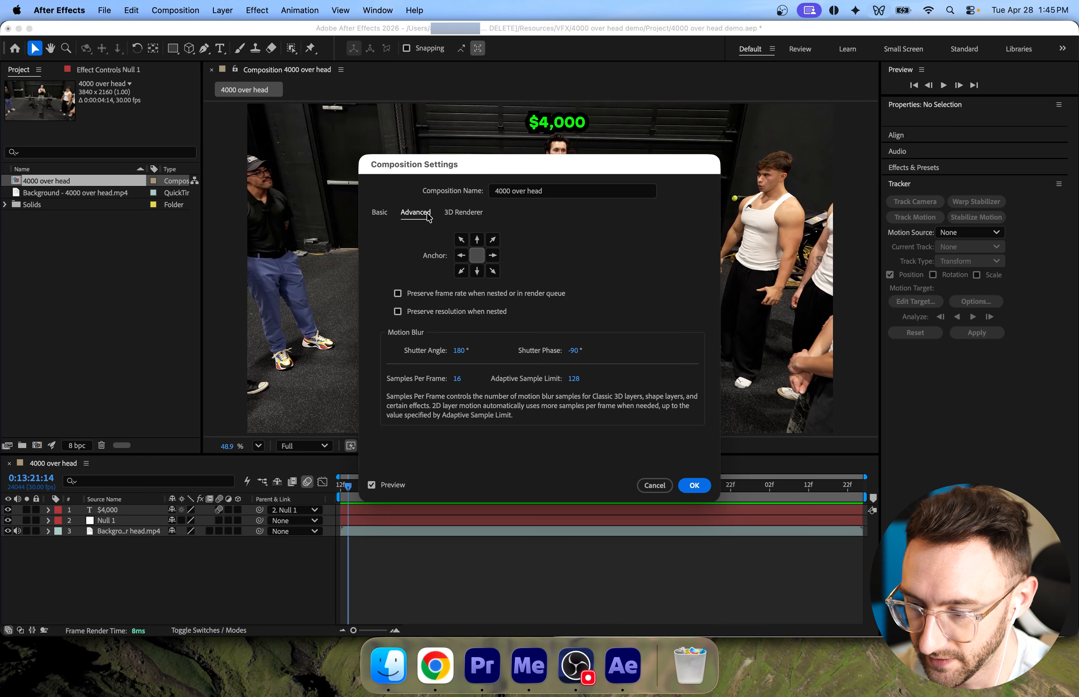
click(460, 351)
text(360)
click(695, 485)
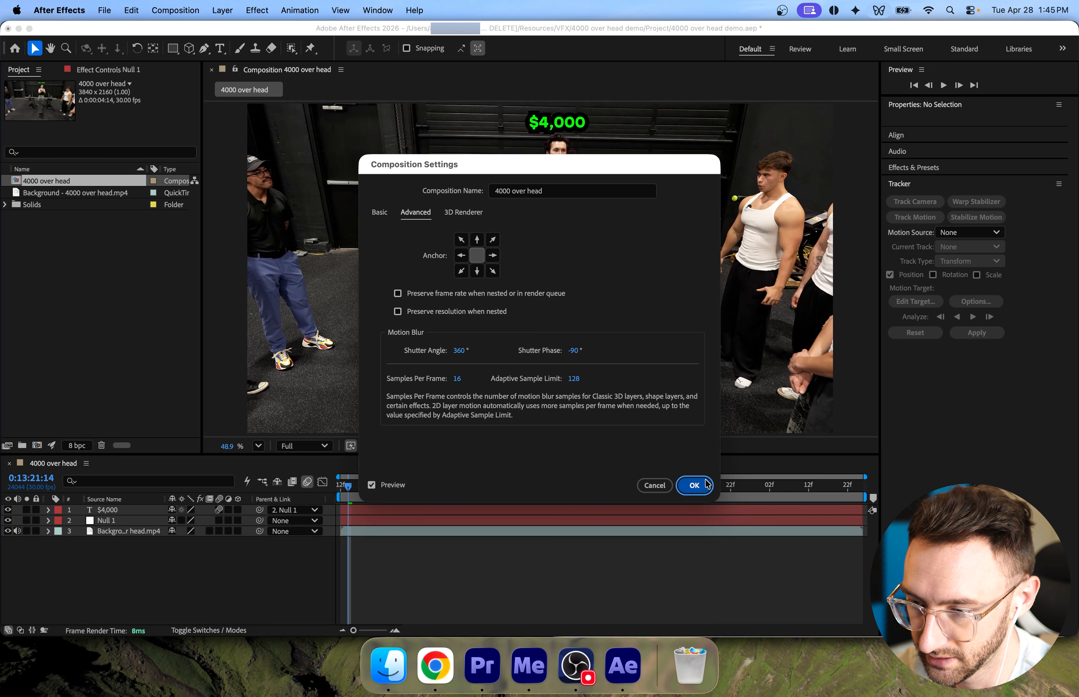
key(space)
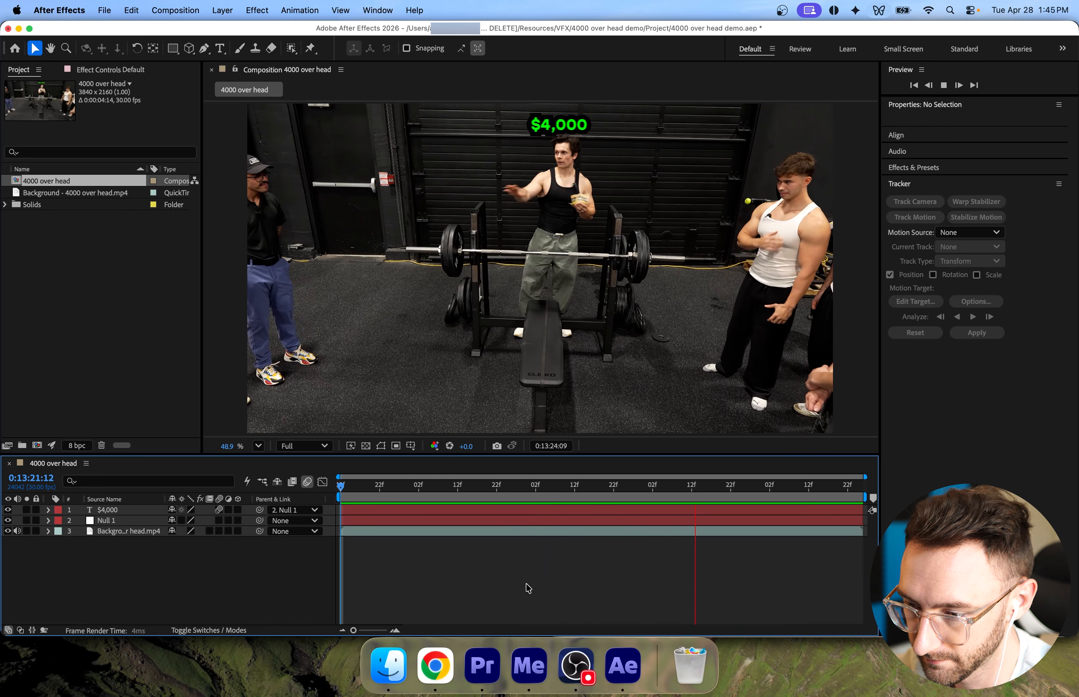
key(space)
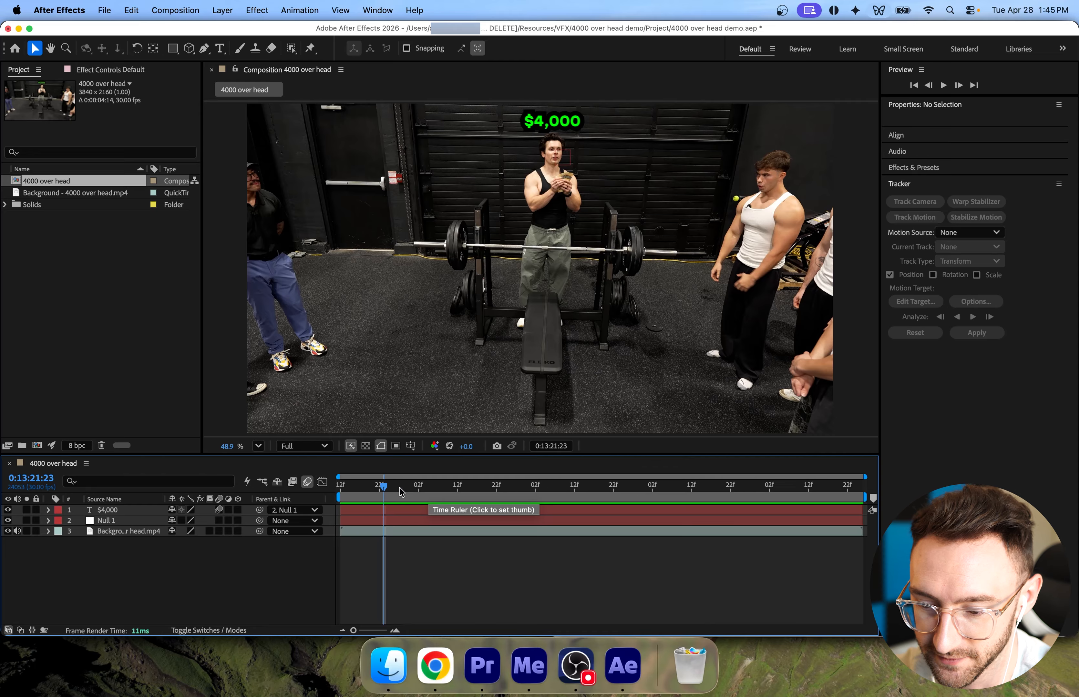
Duplicate the $4,000 text layer at 0:13:21:12 and name the copy $4,2.
key(Home)
click(133, 511)
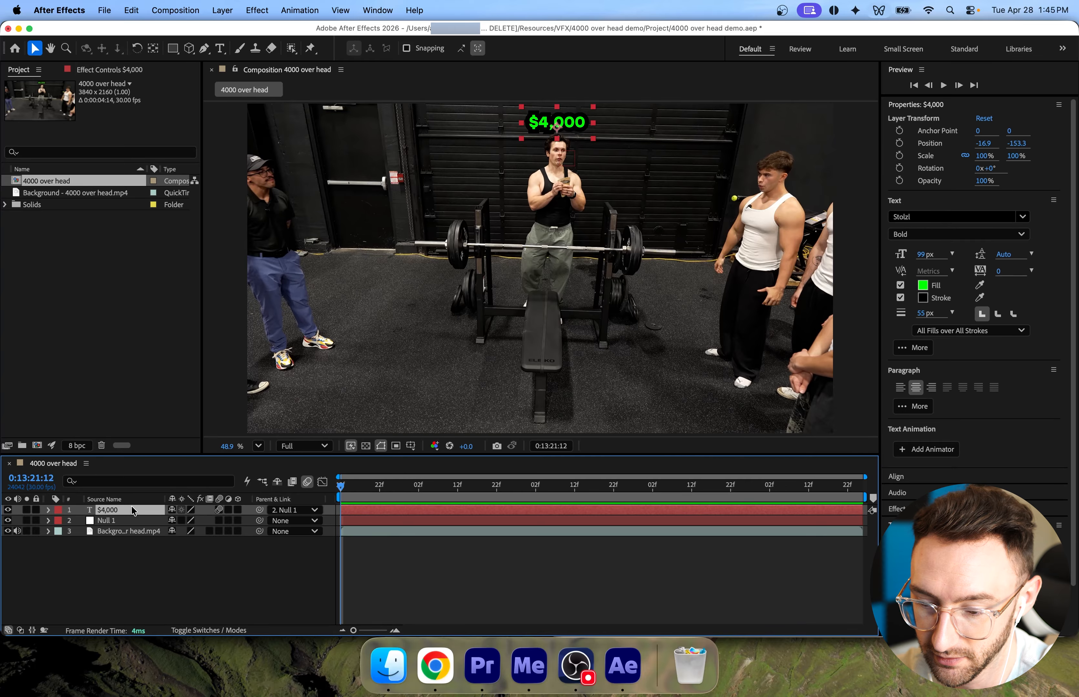
key(super+d)
key(Return)
text($4,2)
Apply a Gaussian Blur effect with a blurriness of 25 to the $4,2 layer.
click(900, 525)
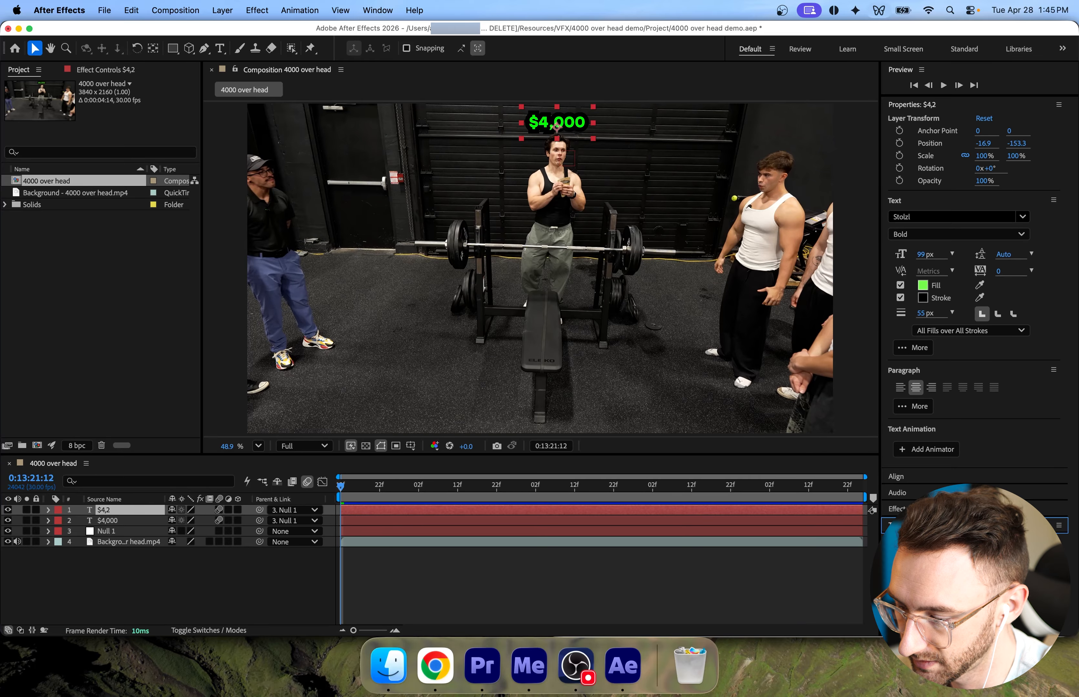
click(900, 508)
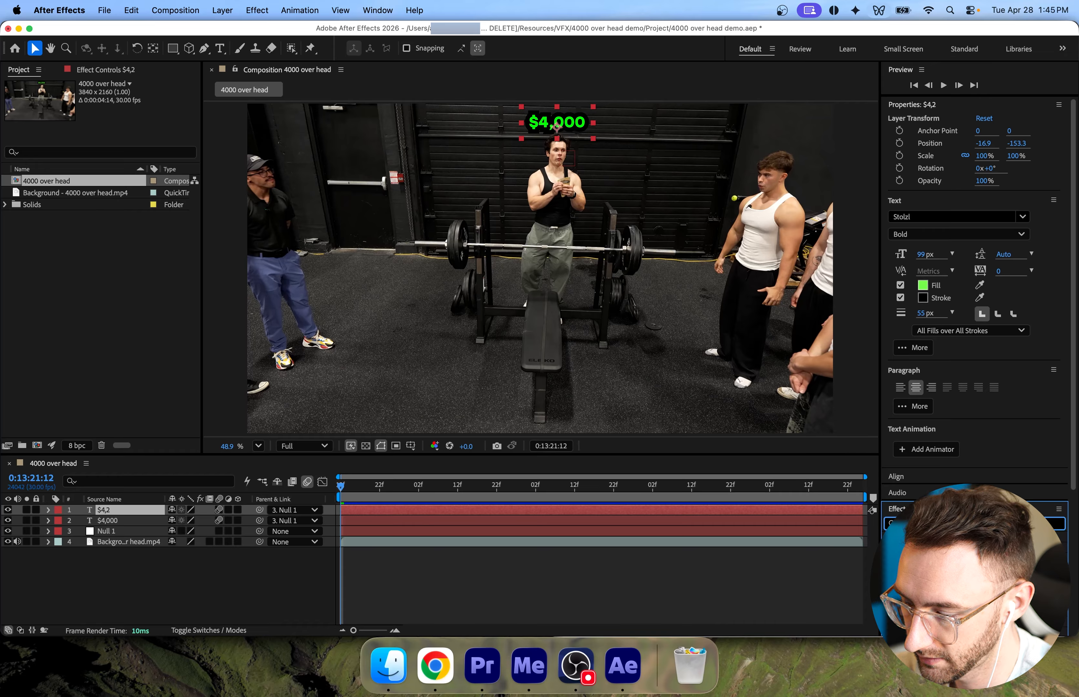
text(s)
drag(911, 547, 117, 511)
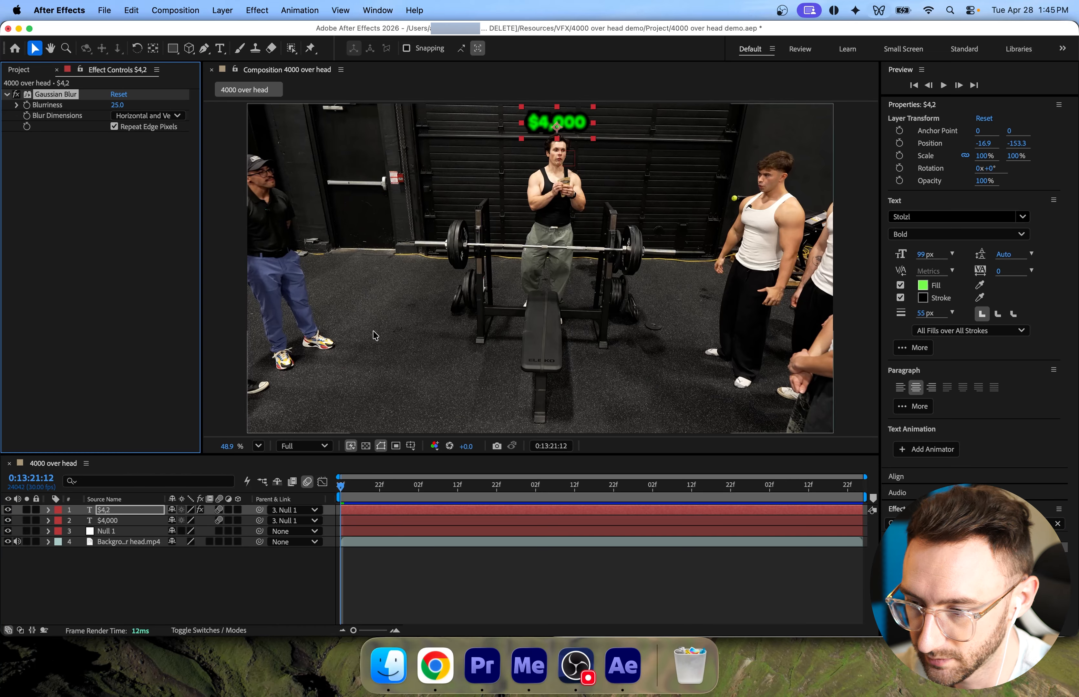
Apply Luma Key to the $4,2 layer and set its threshold to 34, hiding the $4,000 layer while adjusting.
click(966, 523)
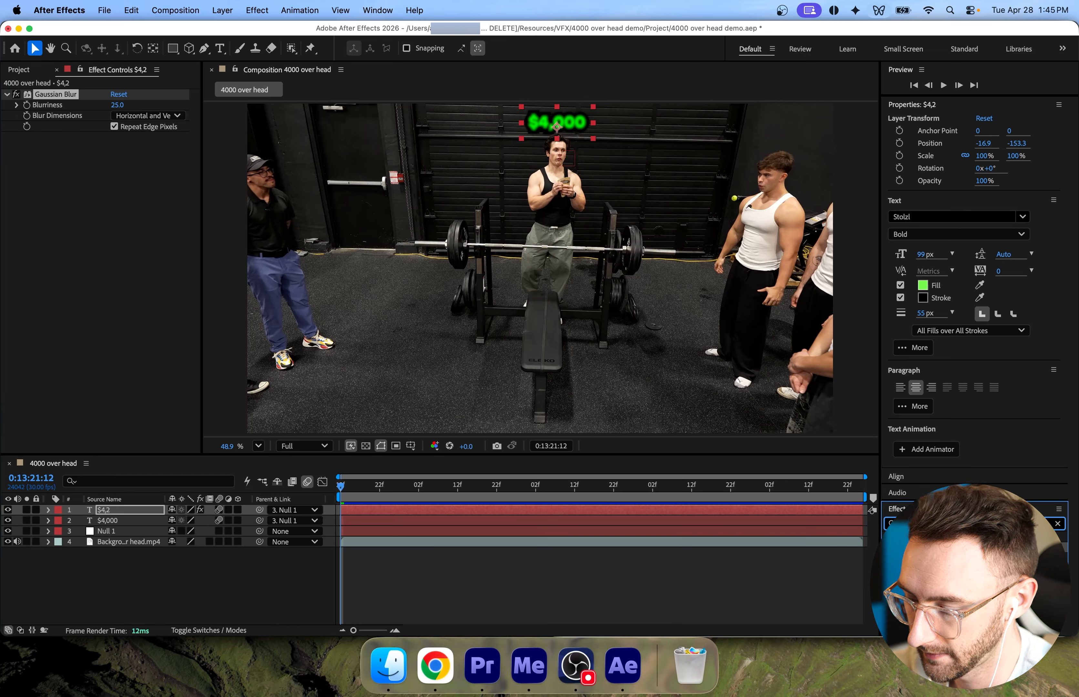
key(BackSpace)
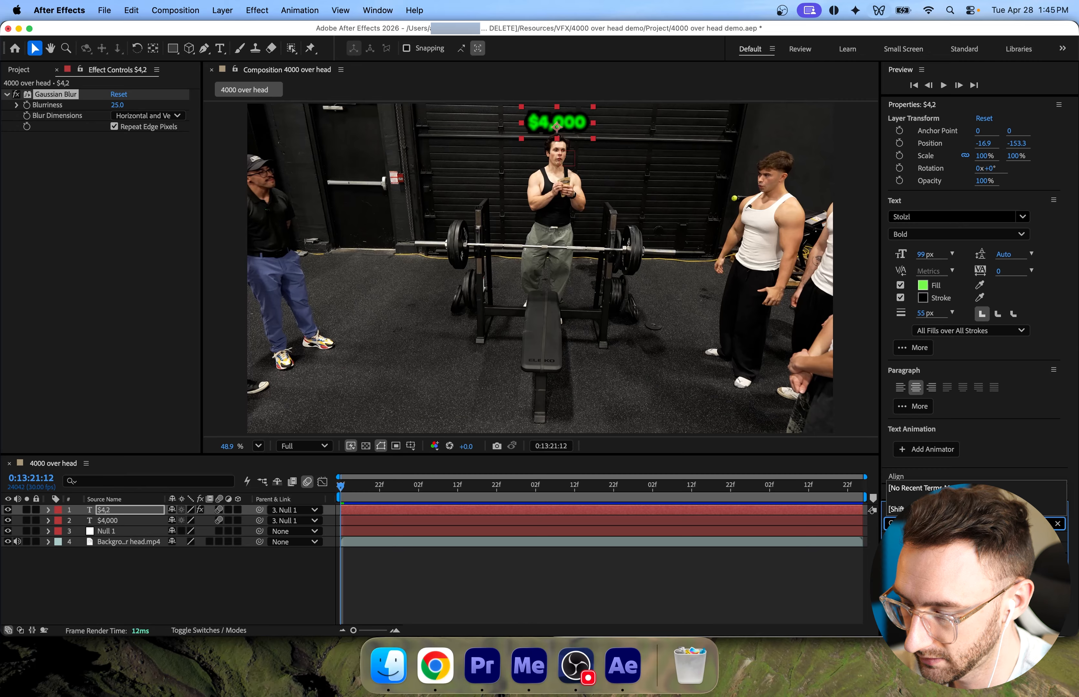
drag(924, 547, 103, 432)
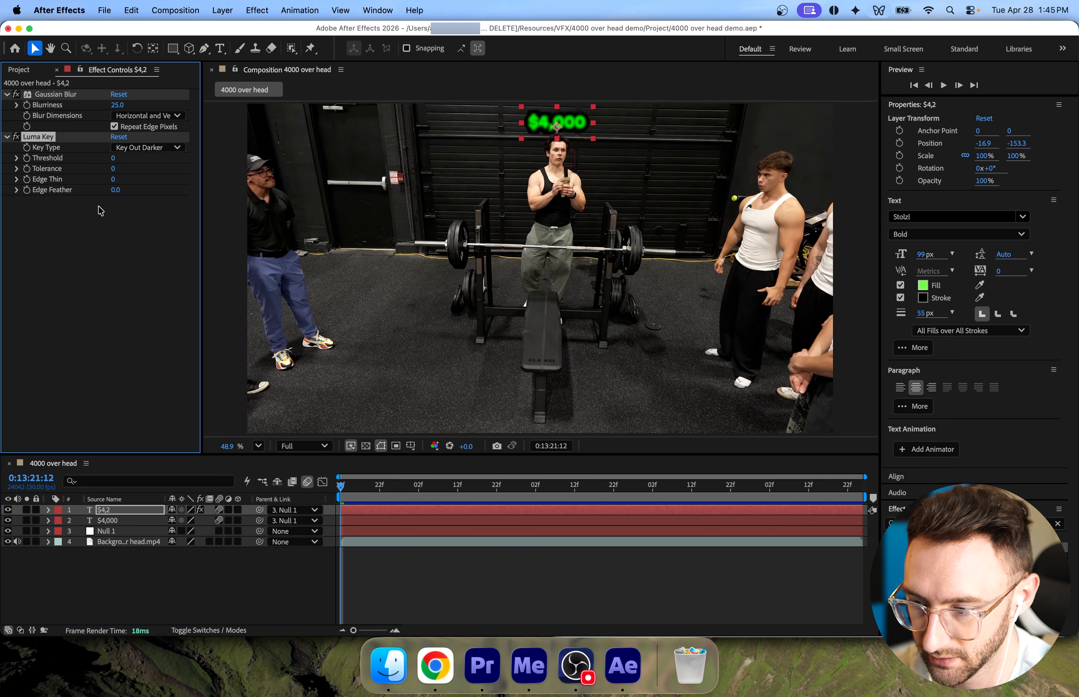
click(8, 521)
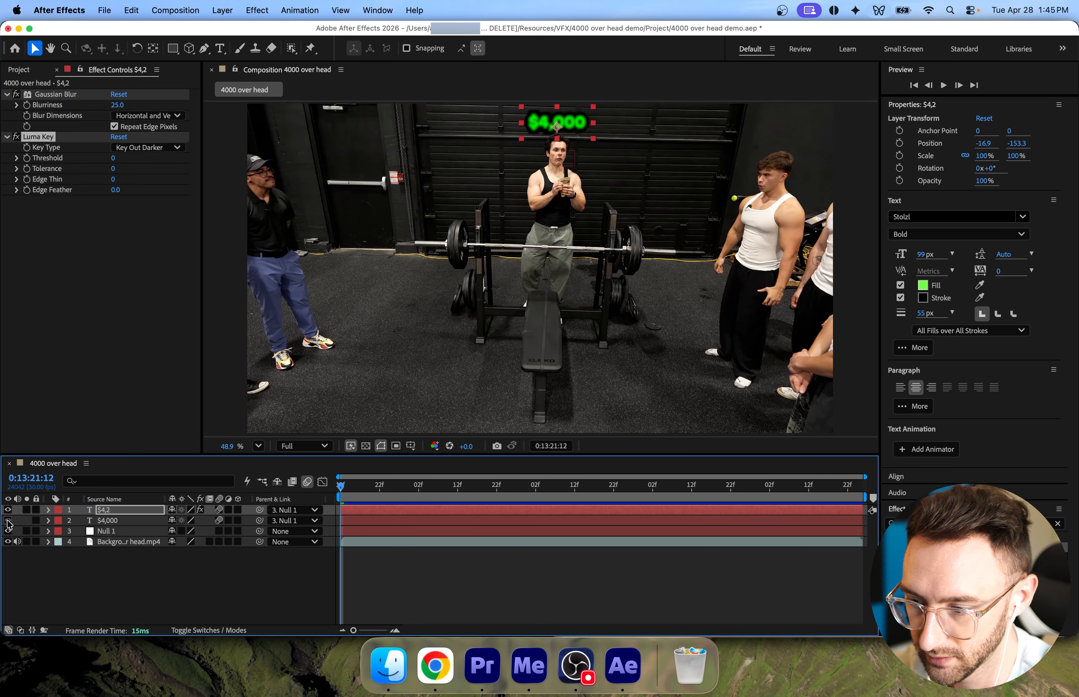
drag(113, 157, 129, 158)
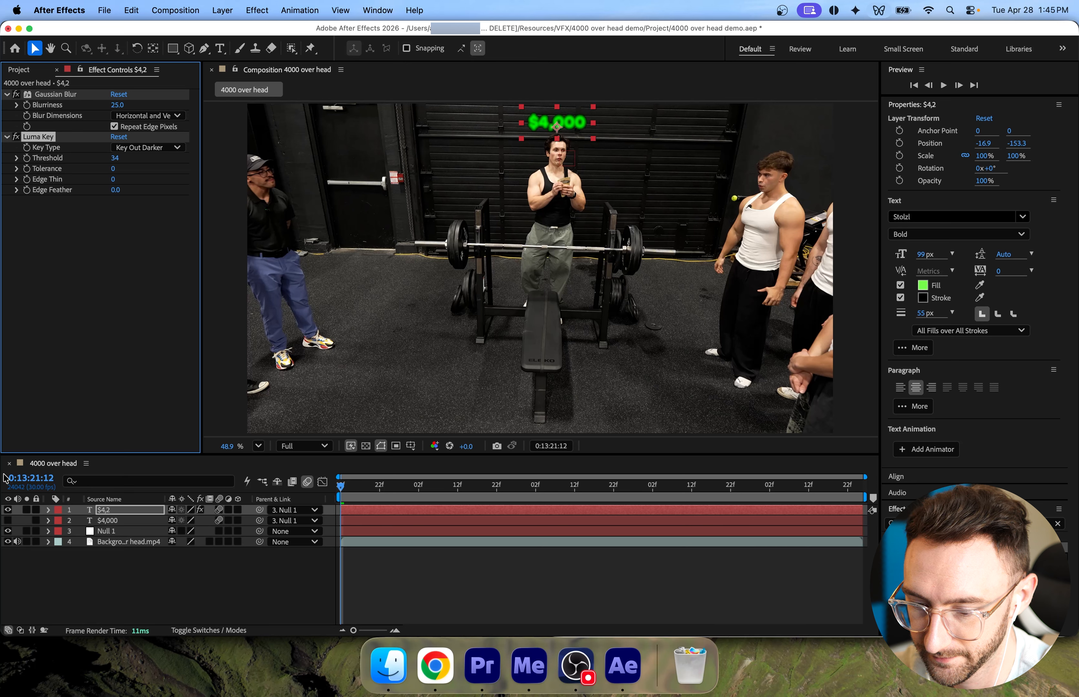
click(8, 520)
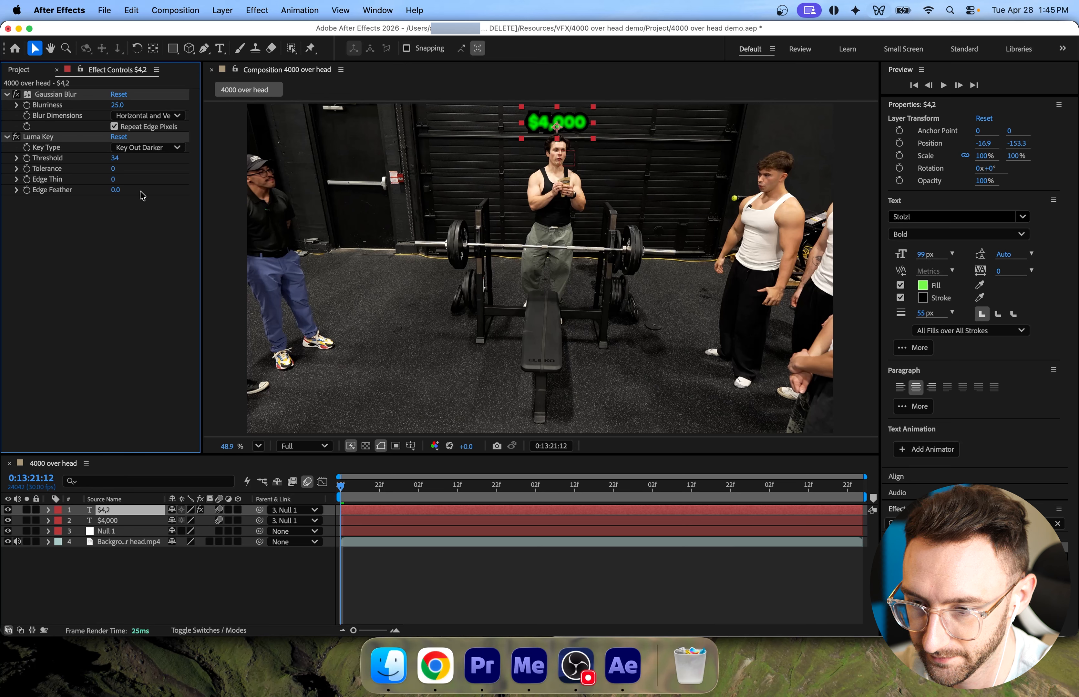
Try different Gaussian Blur blurriness values on the $4,2 layer, ending with 200.
click(120, 105)
text(0)
key(Return)
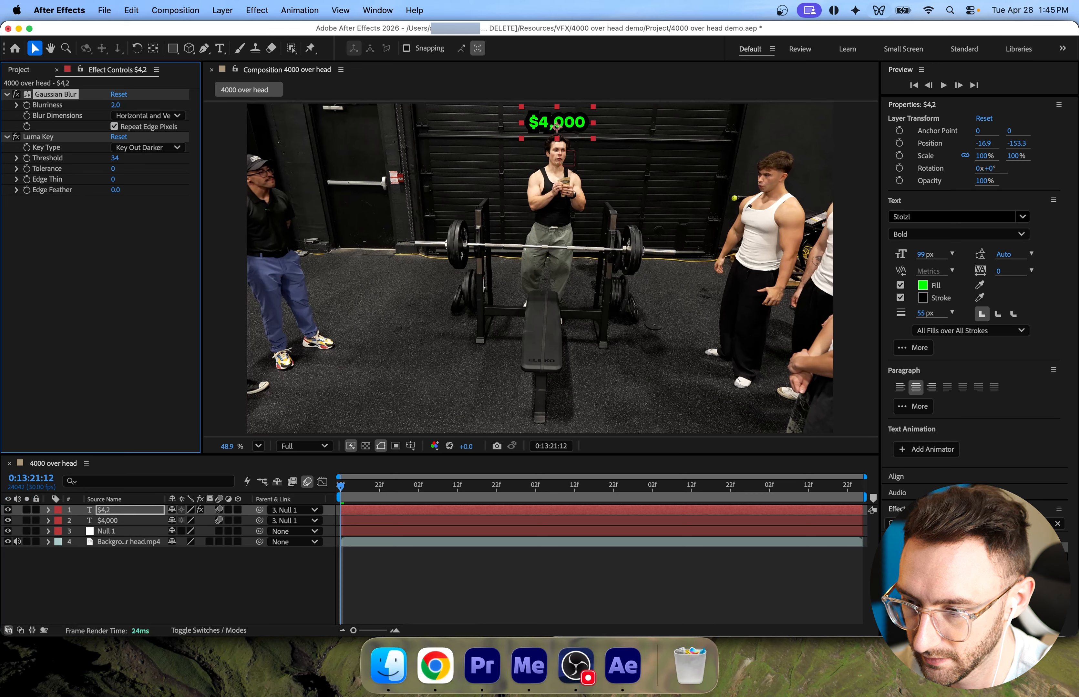
click(120, 104)
text(4)
key(Return)
click(116, 105)
text(200)
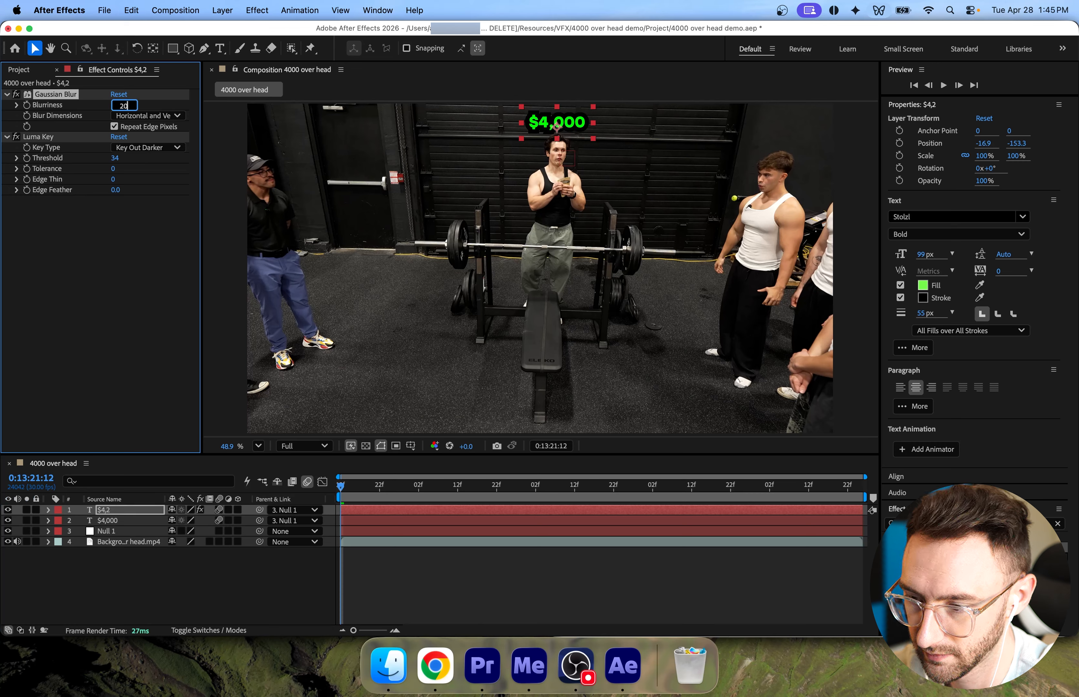
key(Return)
Turn off Repeat Edge Pixels for the $4,2 layer's Gaussian Blur and set its blurriness to 100.
click(114, 126)
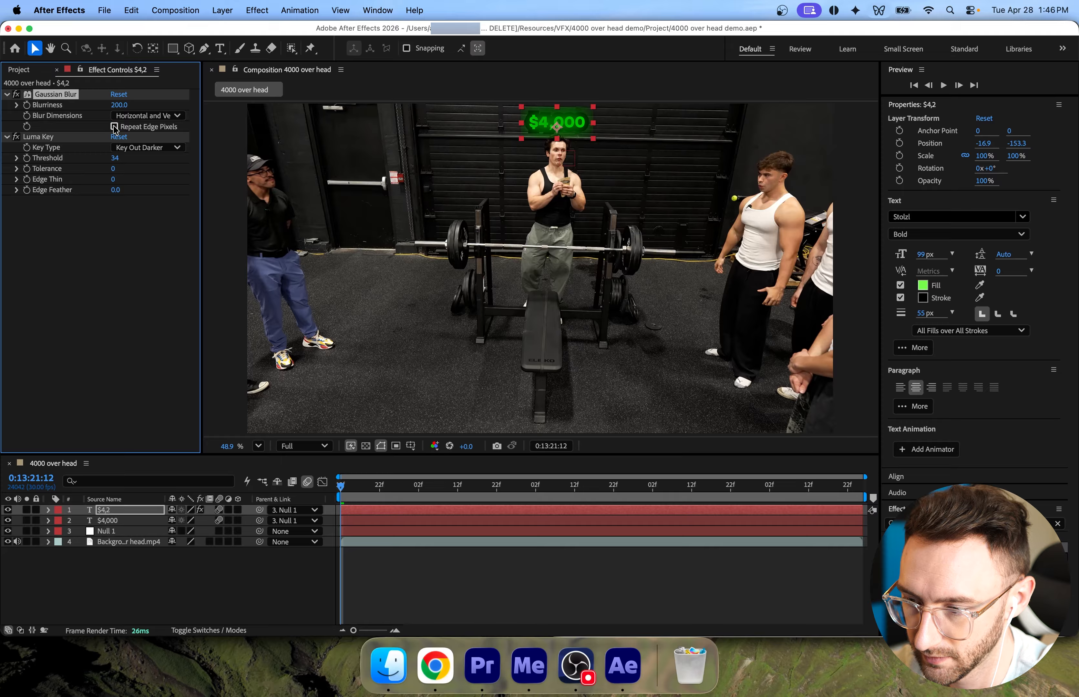
click(117, 105)
text(100)
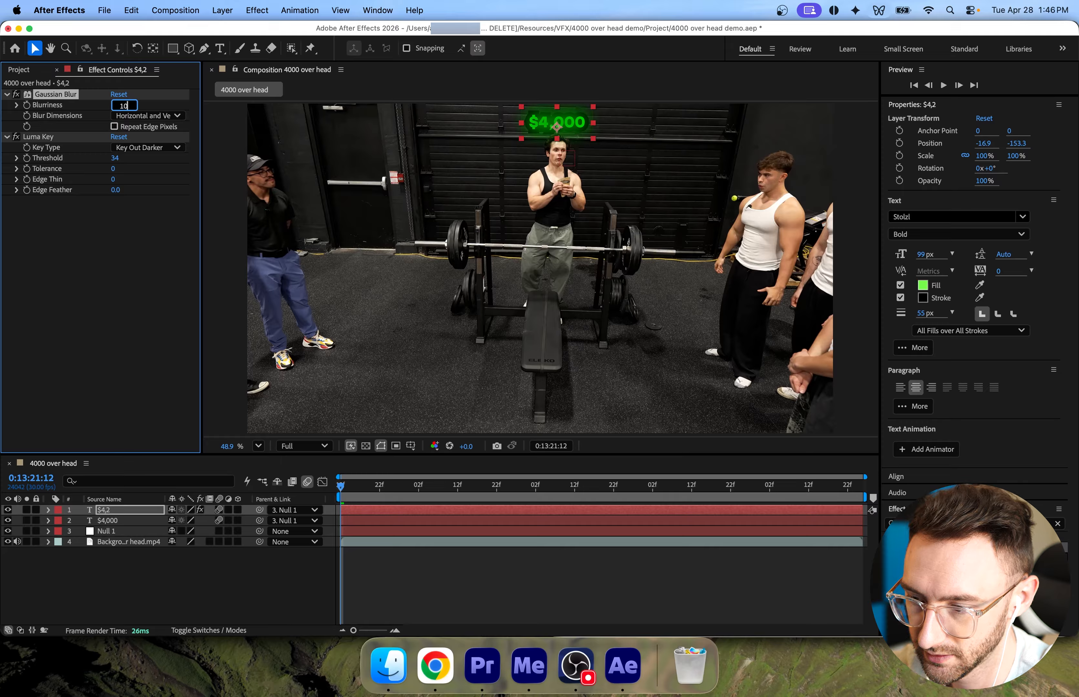
key(Return)
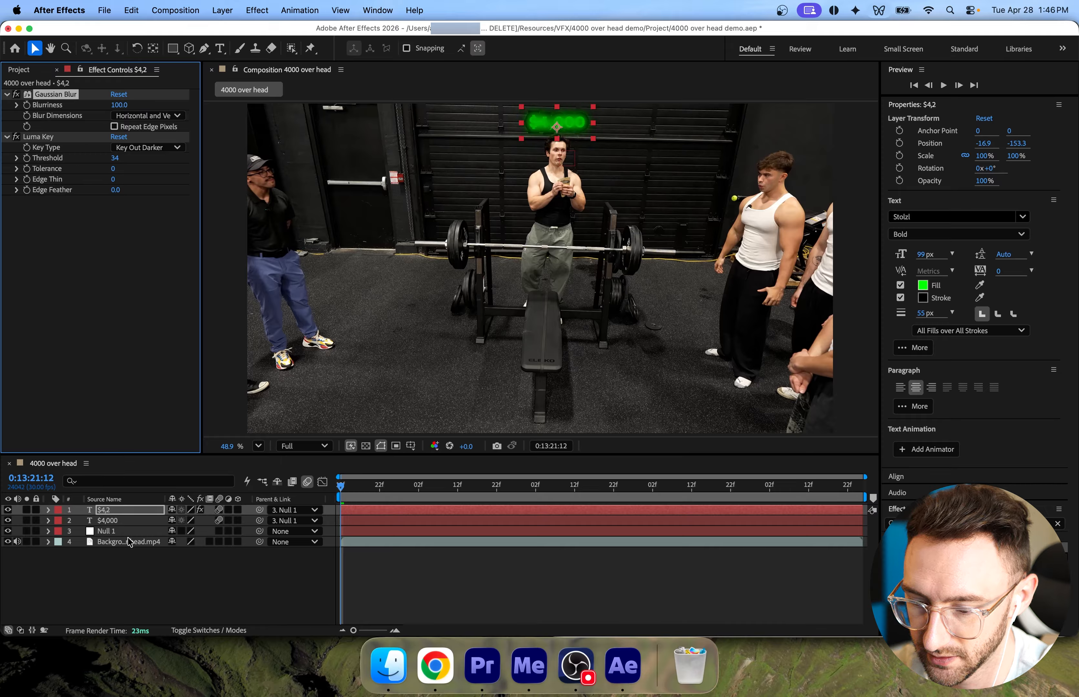
Lower the $4,2 glow layer's opacity to 54%.
click(129, 511)
key(t)
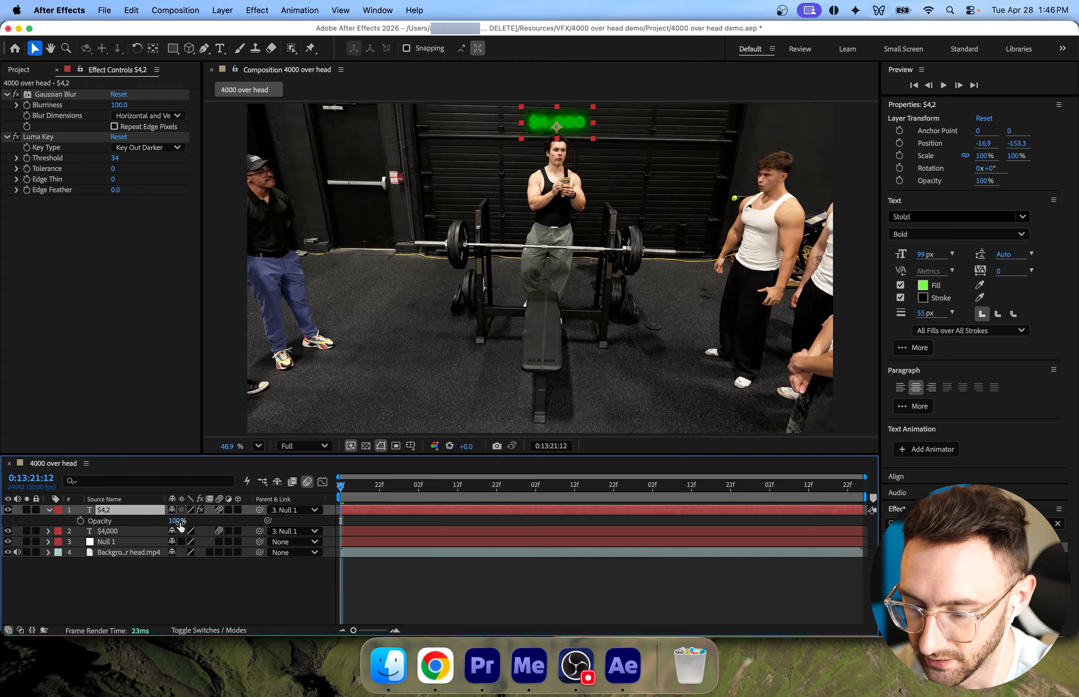
drag(176, 521, 155, 522)
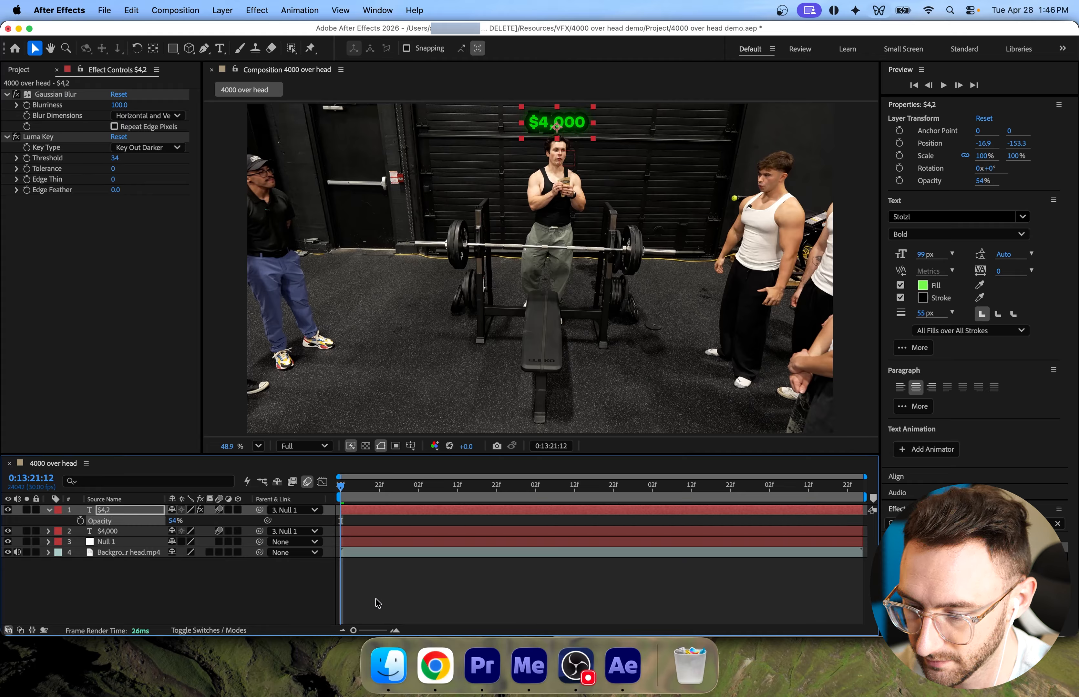
Play back the composition to check the text's glow, and return to 0:13:21:12.
click(393, 585)
key(space)
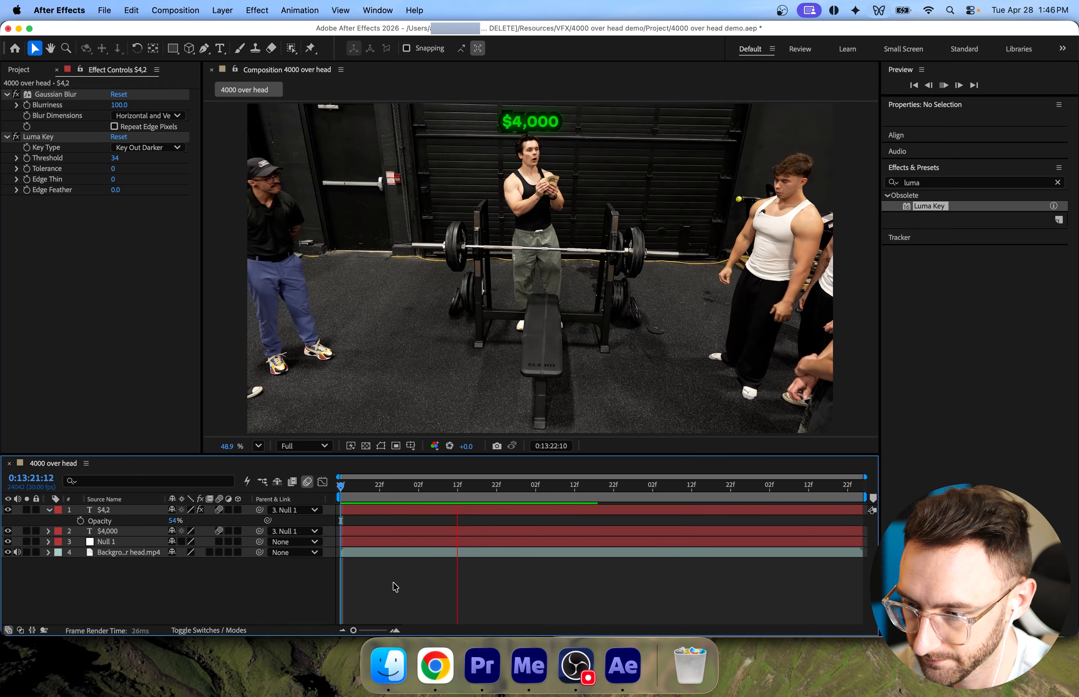
key(space)
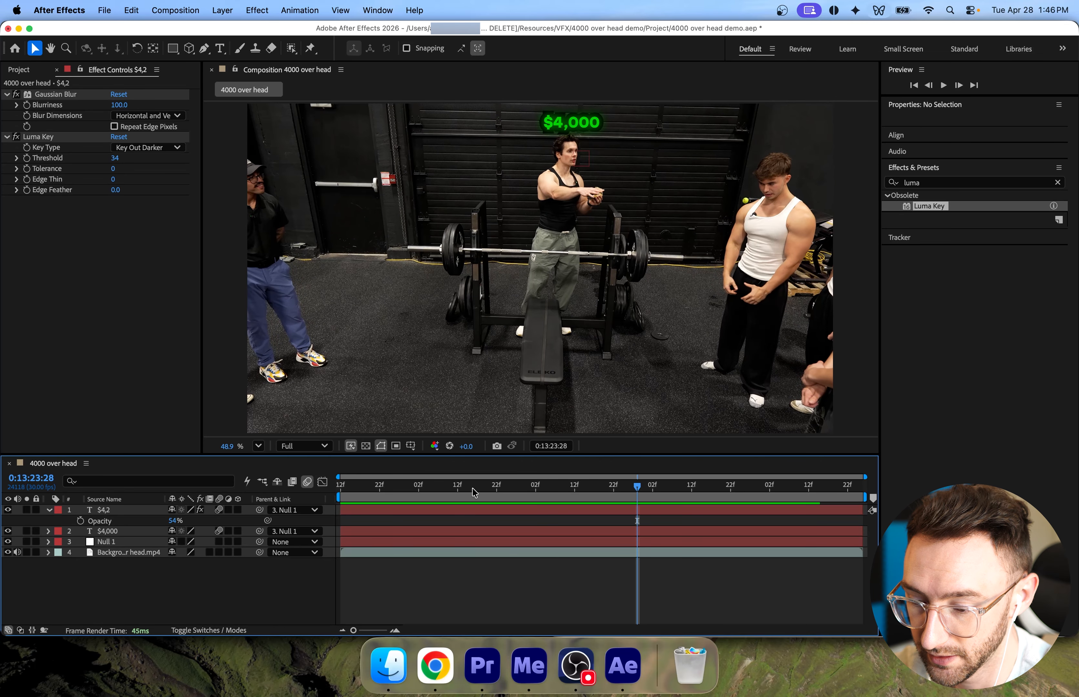
drag(472, 490, 269, 492)
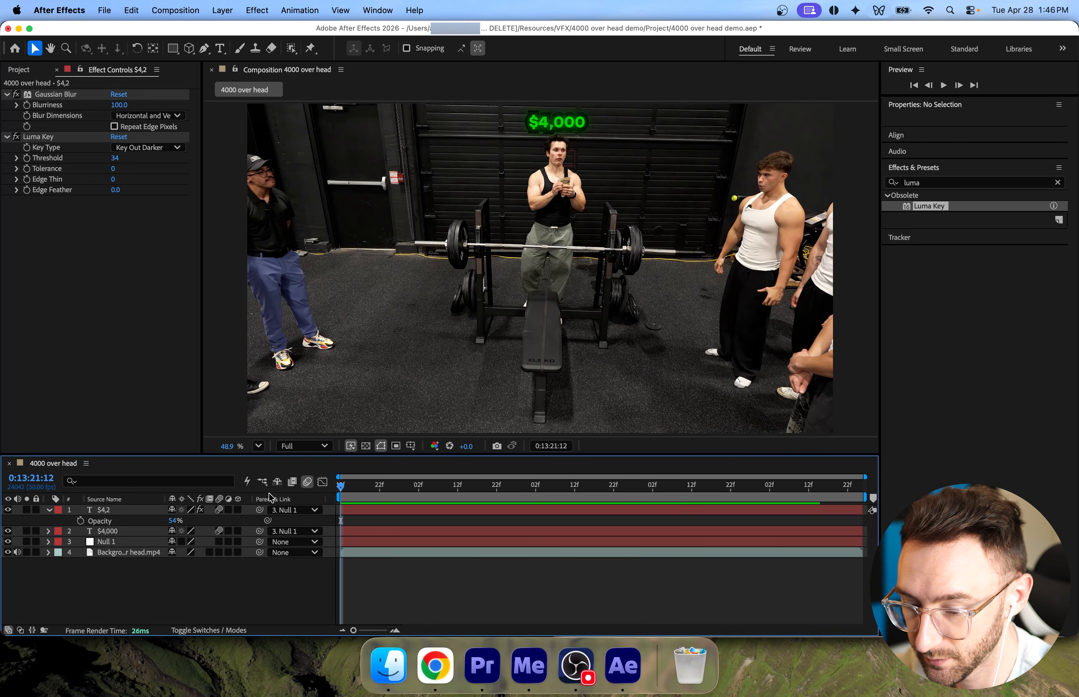
Try to link the $4,2 layer's Position to the $4,000 layer with an expression.
click(49, 510)
click(150, 514)
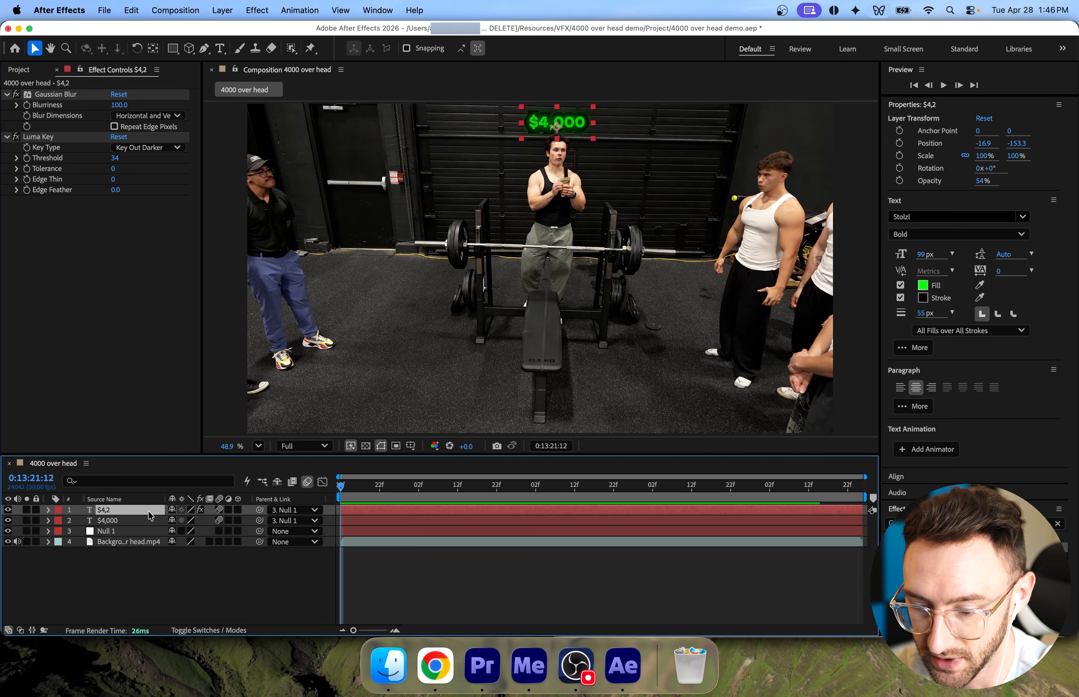
key(p)
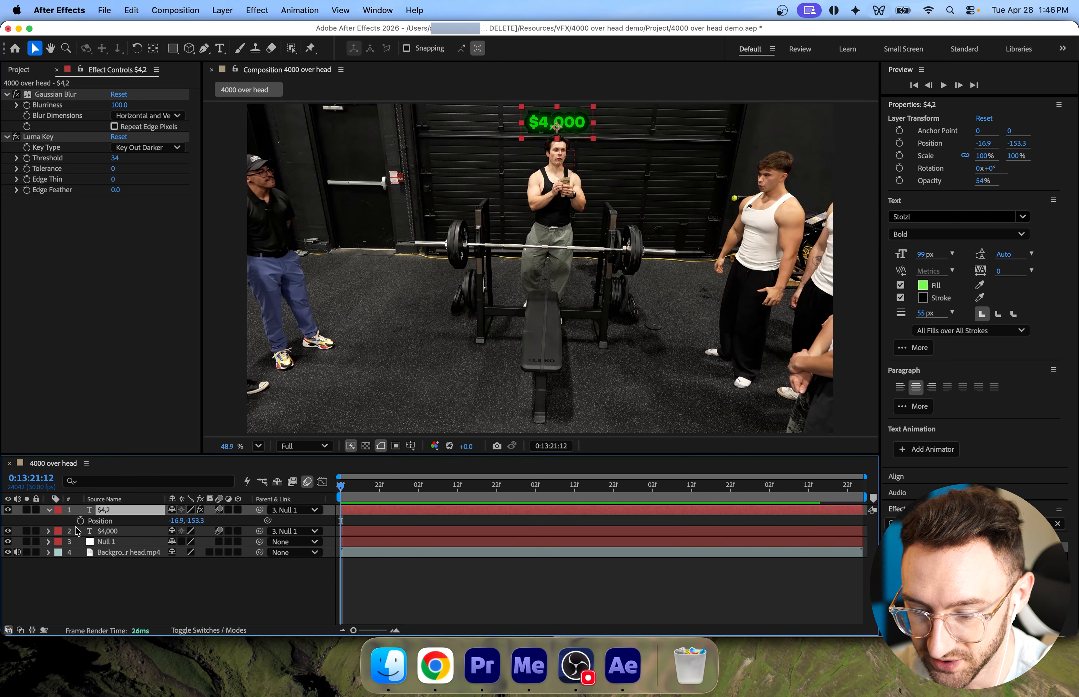
drag(268, 521, 137, 532)
click(143, 535)
click(50, 511)
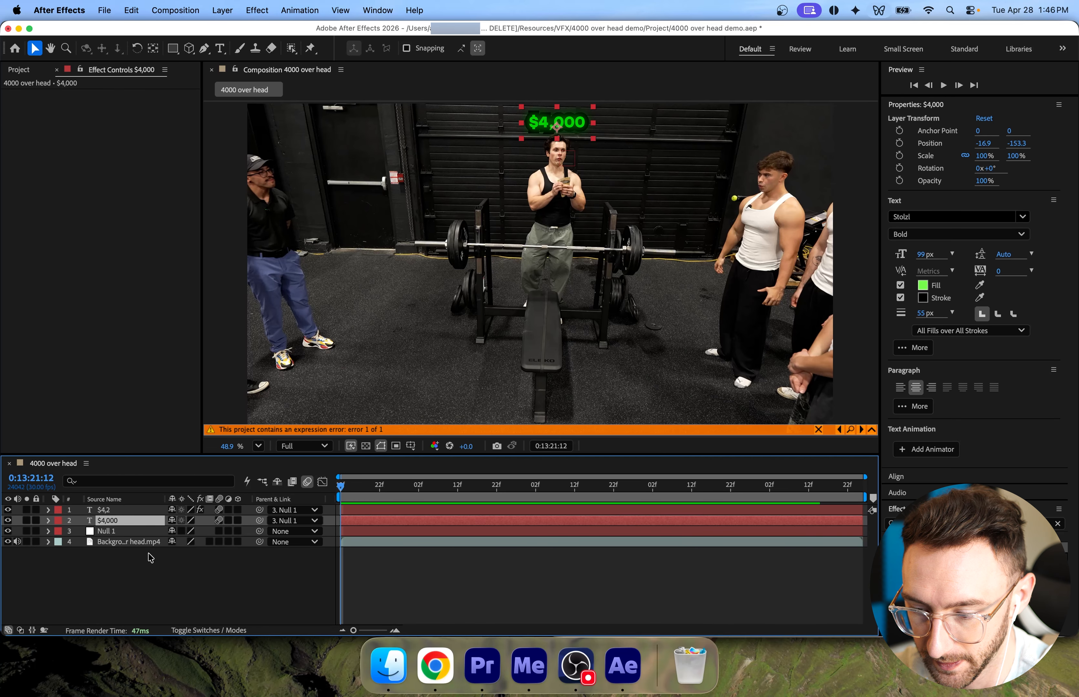
Keyframe the $4,000 layer's Position from -16.9, 126.7 at 0:13:21:12 to -16.9, -153.3 at 0:13:21:17.
key(p)
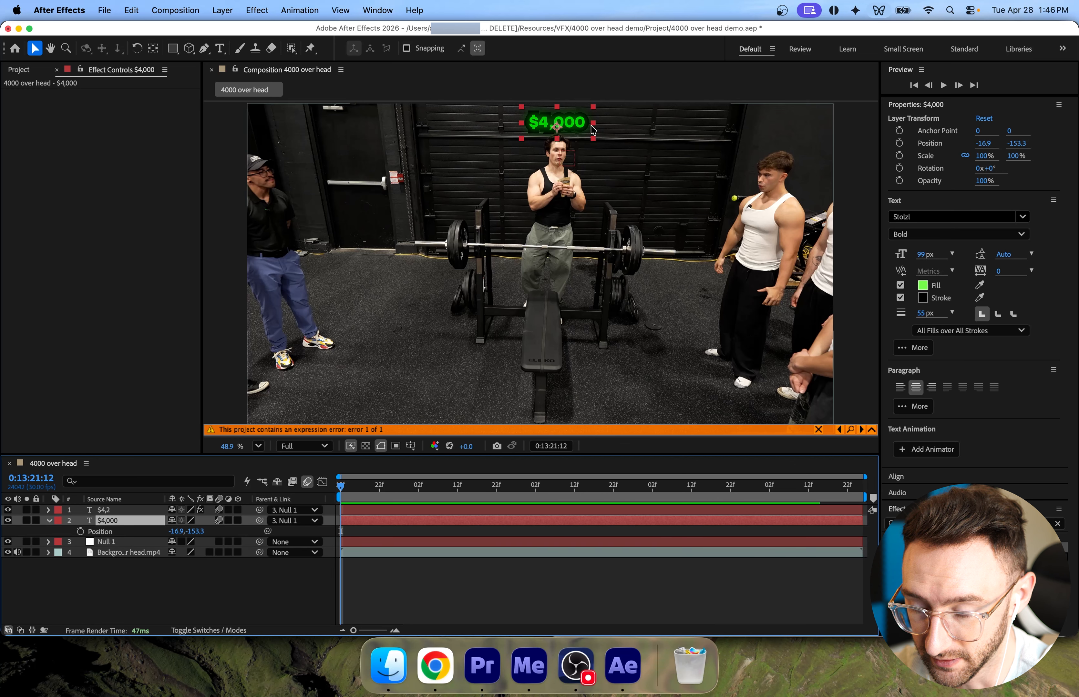
click(81, 531)
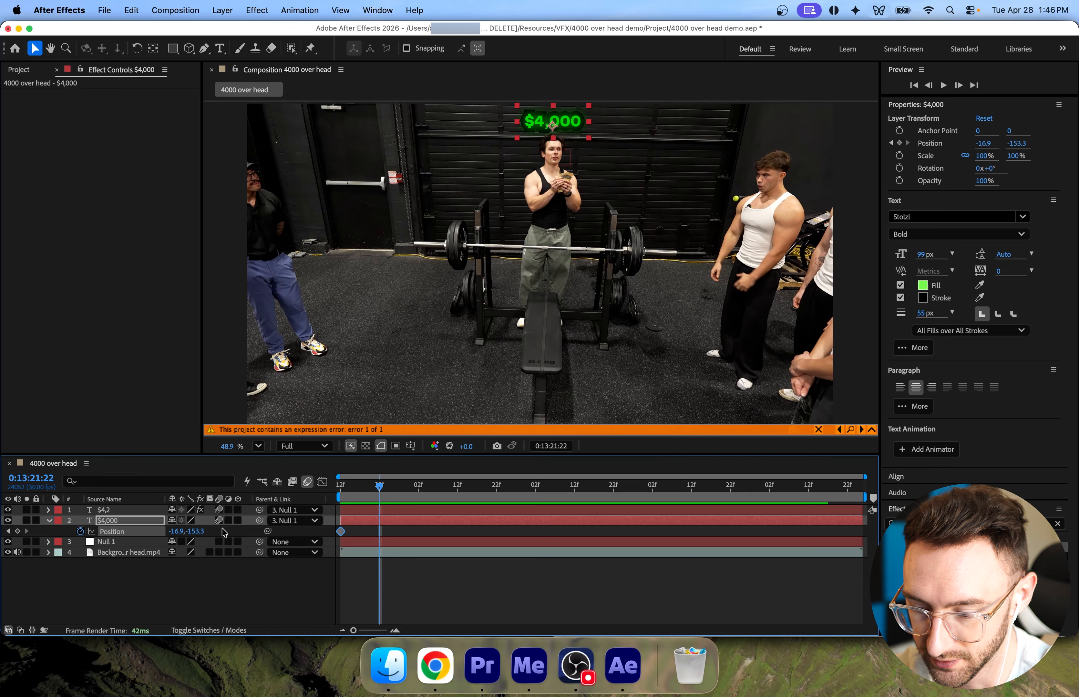
click(8, 531)
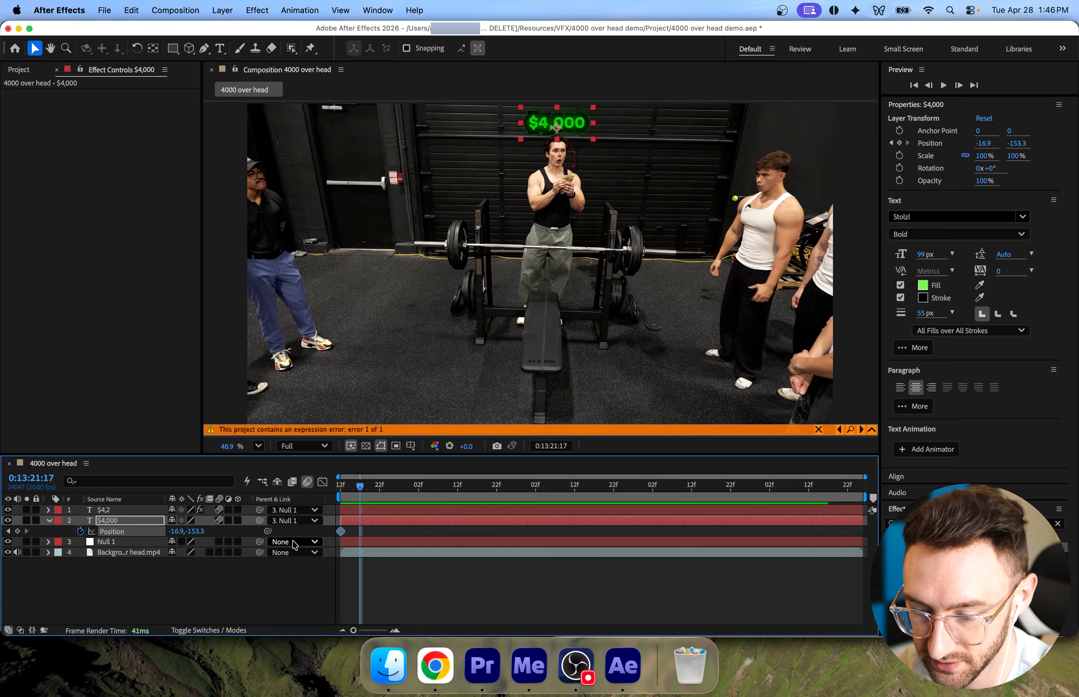
click(17, 531)
click(8, 531)
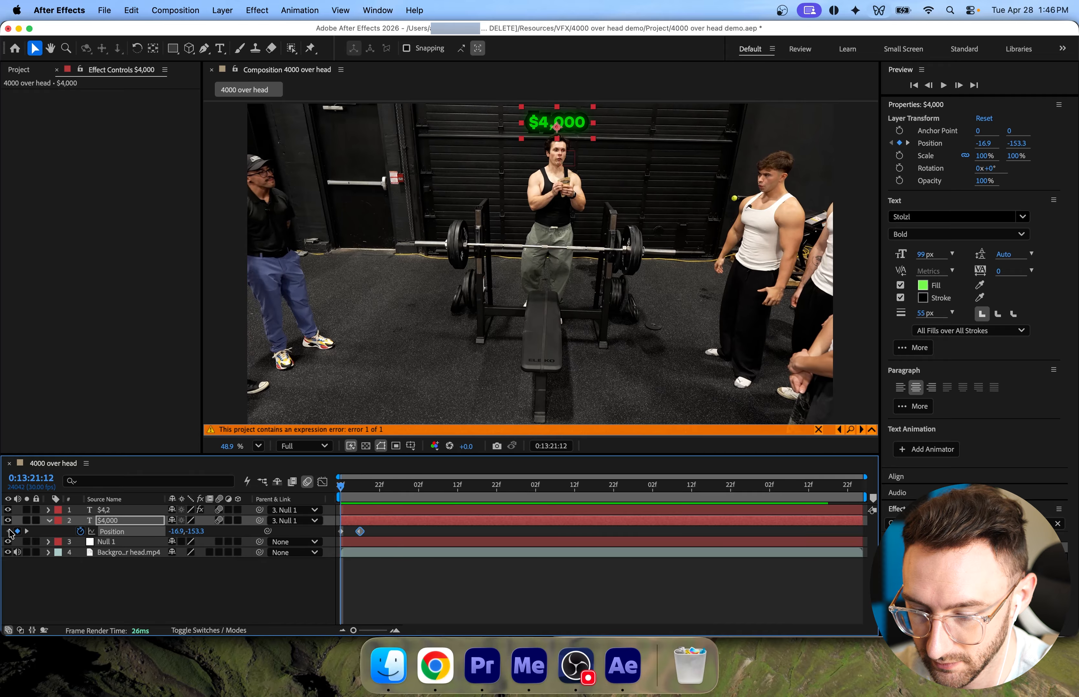
drag(196, 531, 128, 546)
Link the $4,2 layer's Position to the $4,000 layer's Position with an expression and deselect the layer.
click(109, 509)
key(p)
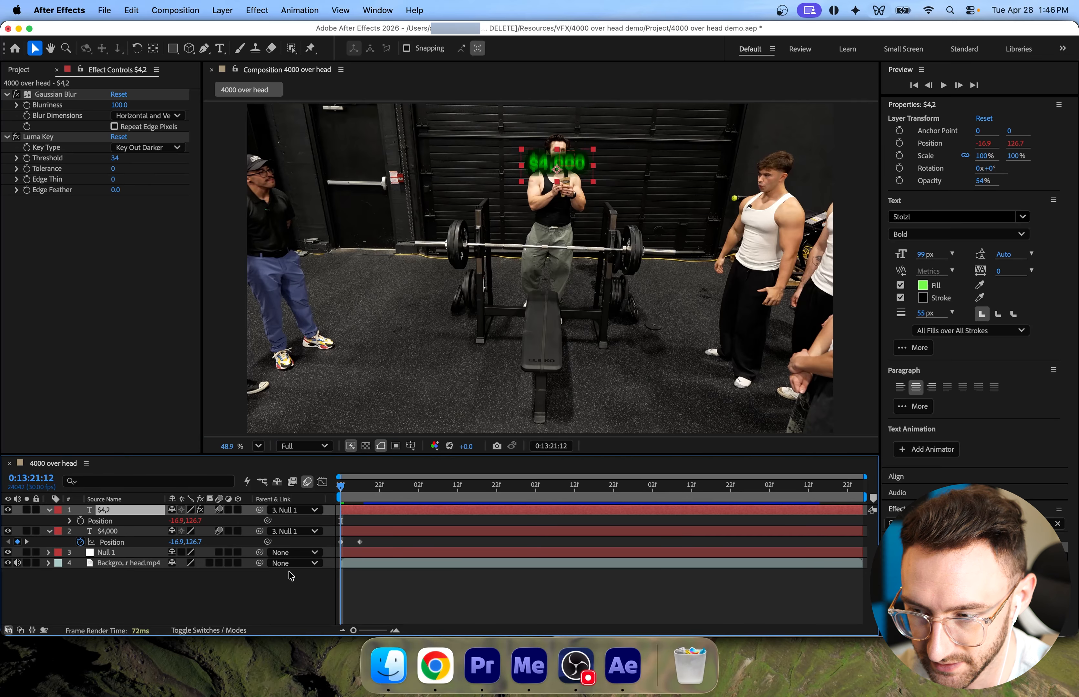
click(472, 598)
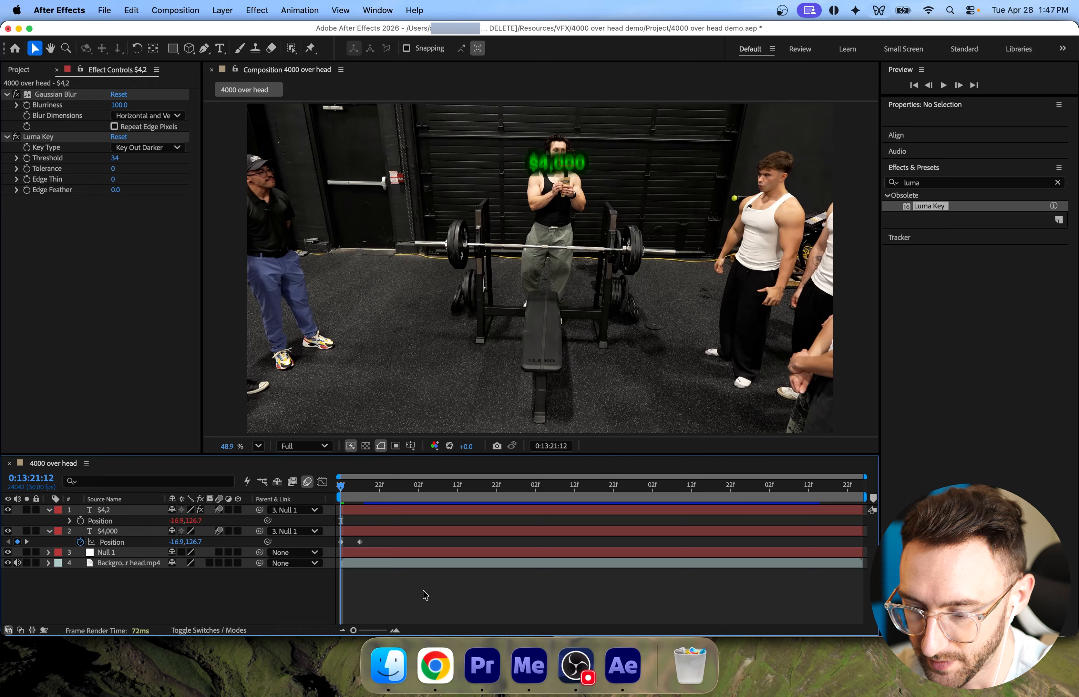
Play back the composition to check how the $4,000 text and its glow rise above the man's head.
click(376, 536)
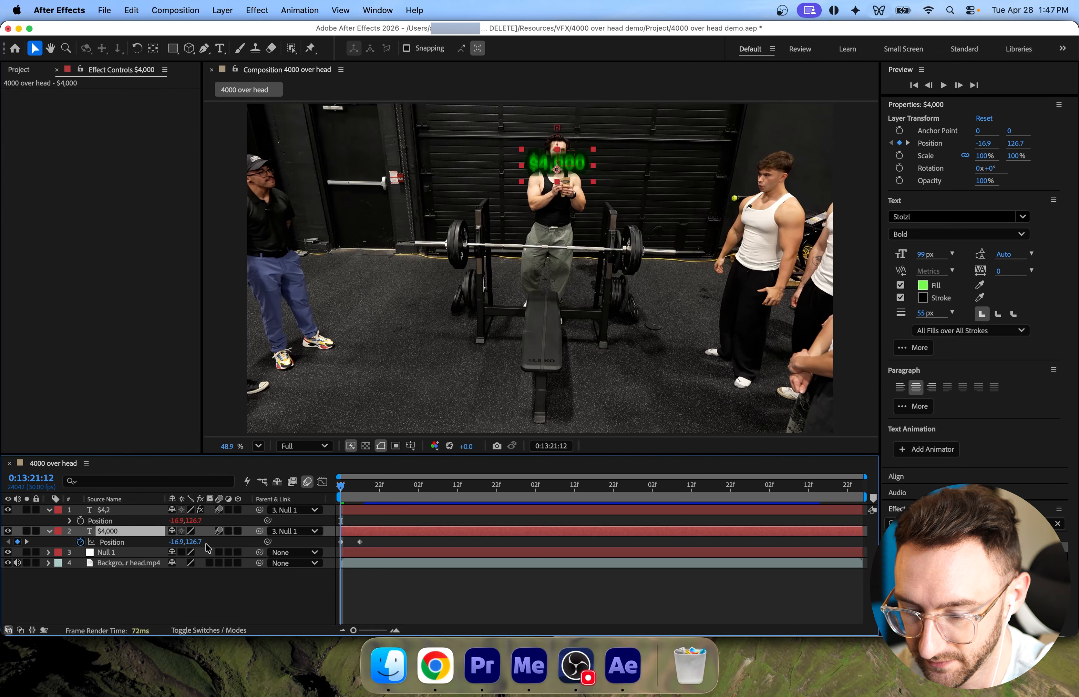
click(126, 554)
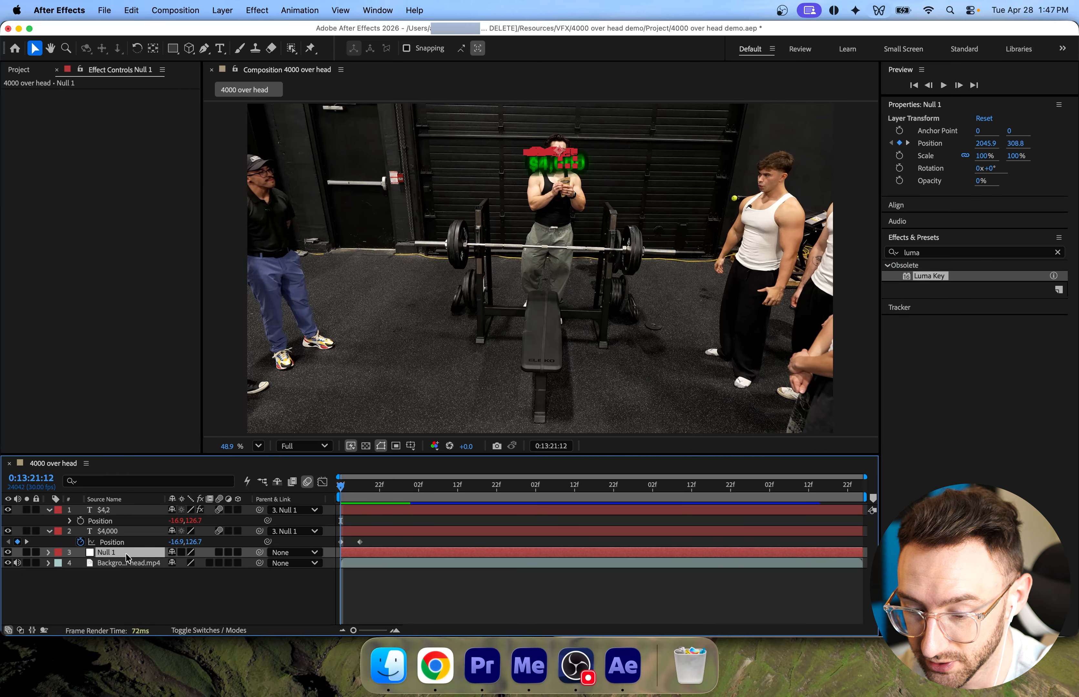
click(391, 584)
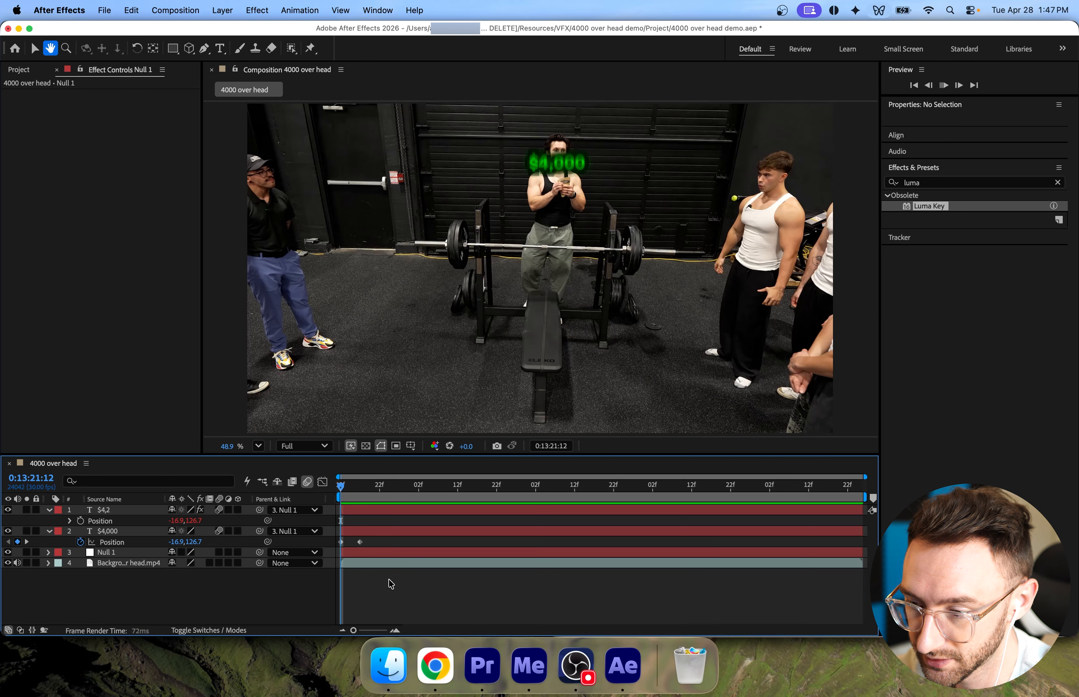
key(space)
key(space)
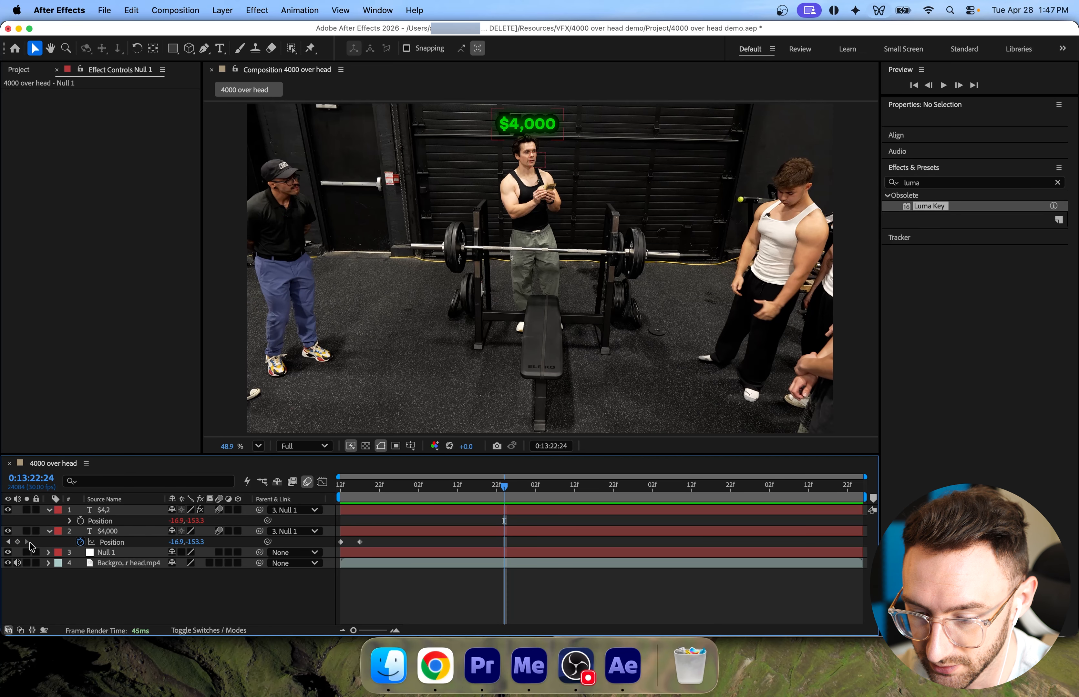
Keyframe the $4,000 layer's Opacity from 0% at 0:13:21:12 to 100% at 0:13:21:17.
click(8, 543)
click(145, 533)
key(shift+t)
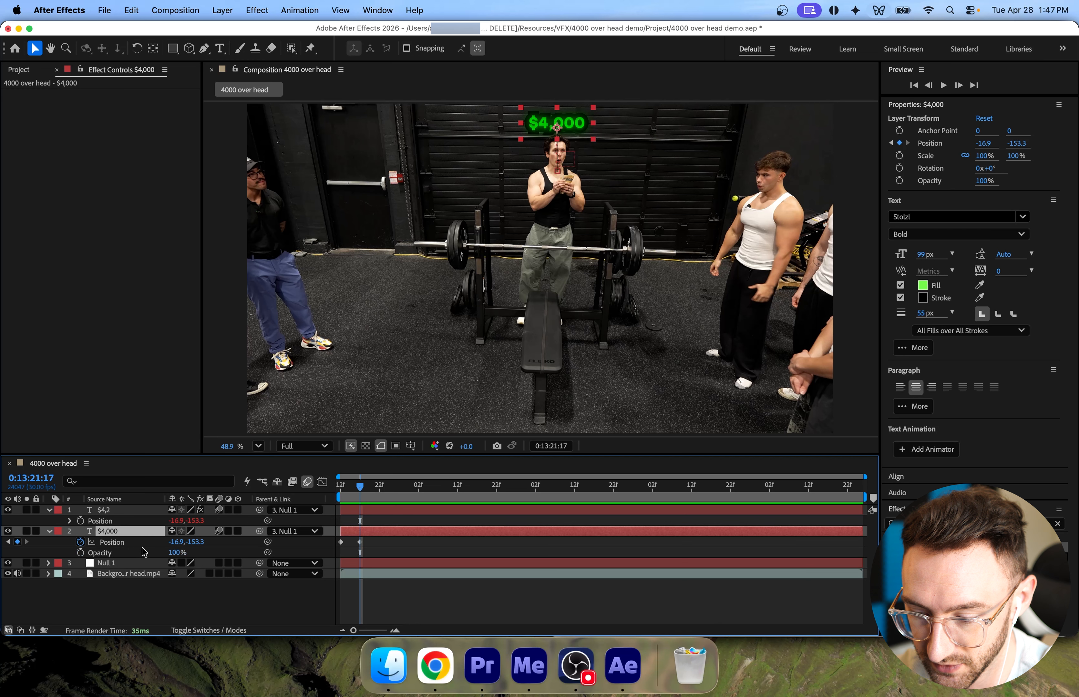
click(81, 553)
click(8, 543)
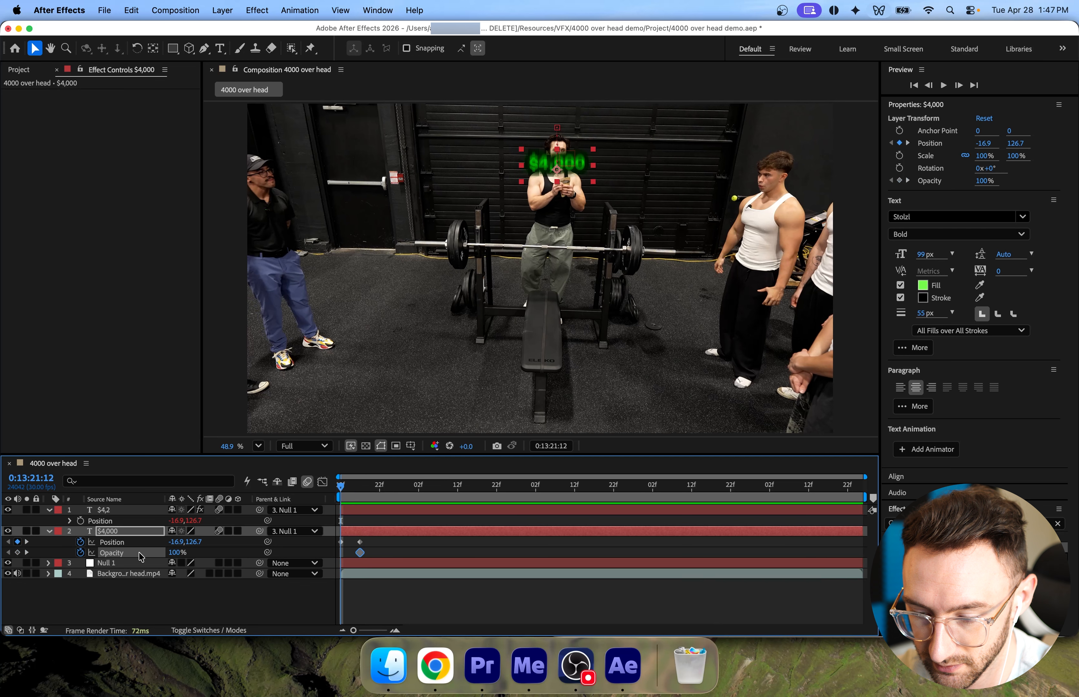
click(173, 552)
text(0)
key(Return)
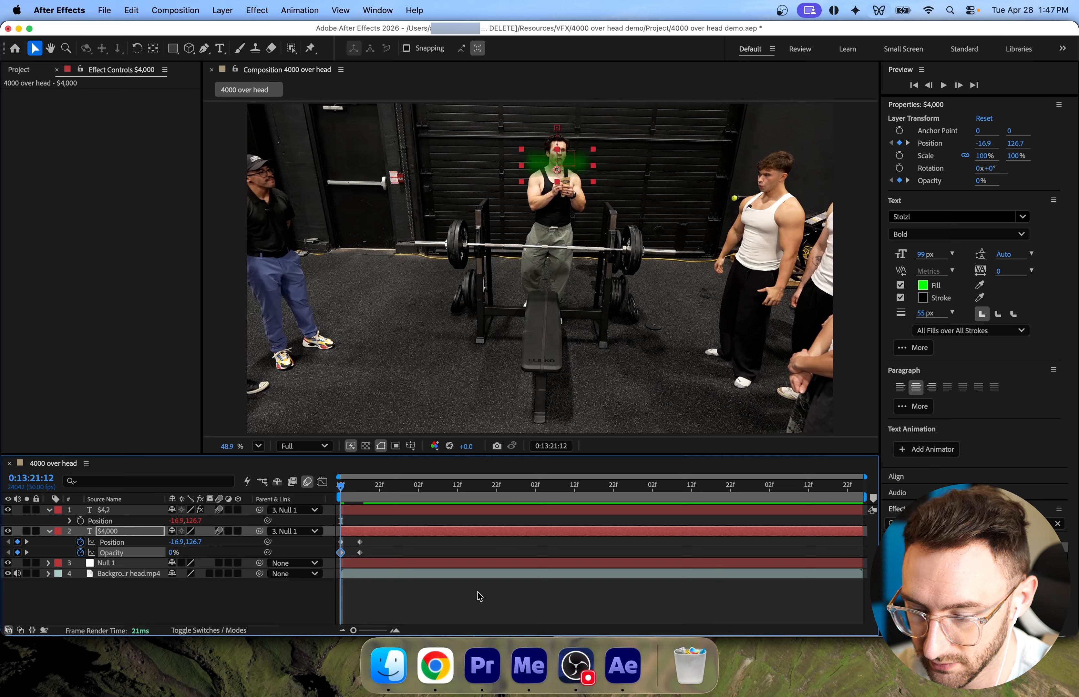
click(462, 594)
Try to link the $4,2 layer's Opacity to the $4,000 layer's Opacity with an expression.
click(109, 514)
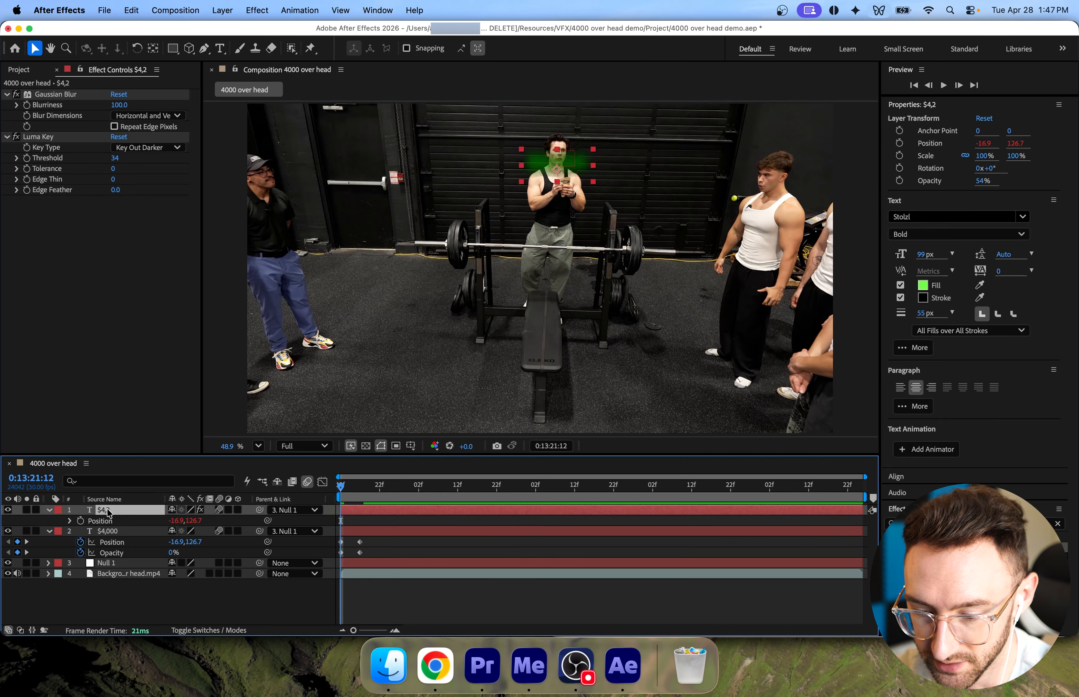
key(shift+t)
drag(266, 531, 127, 565)
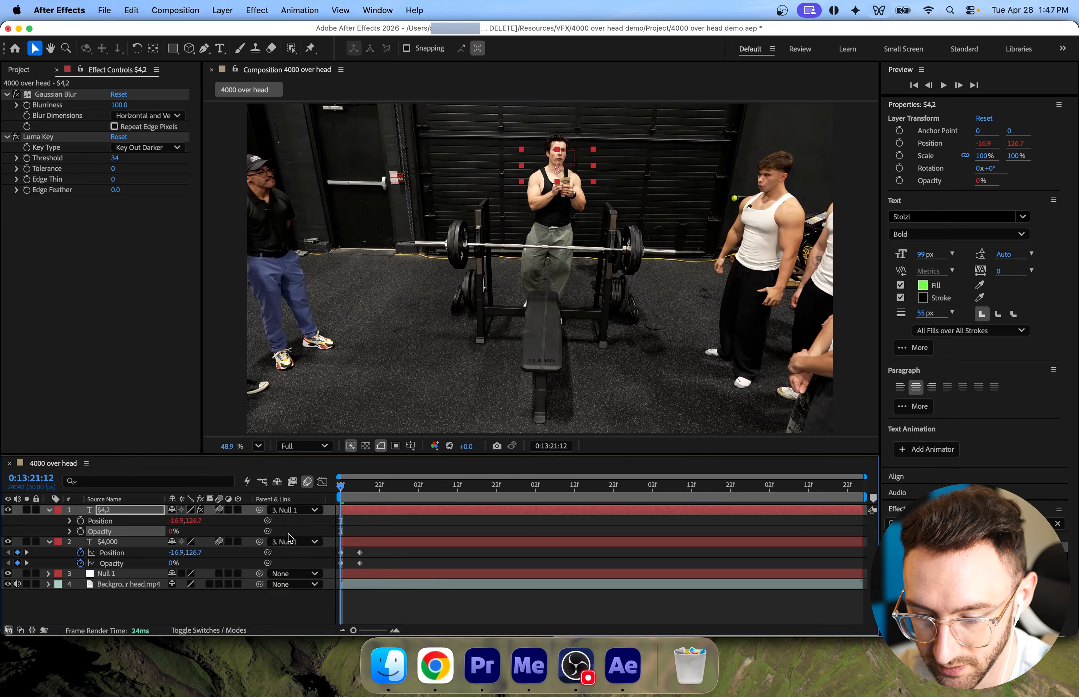
click(433, 533)
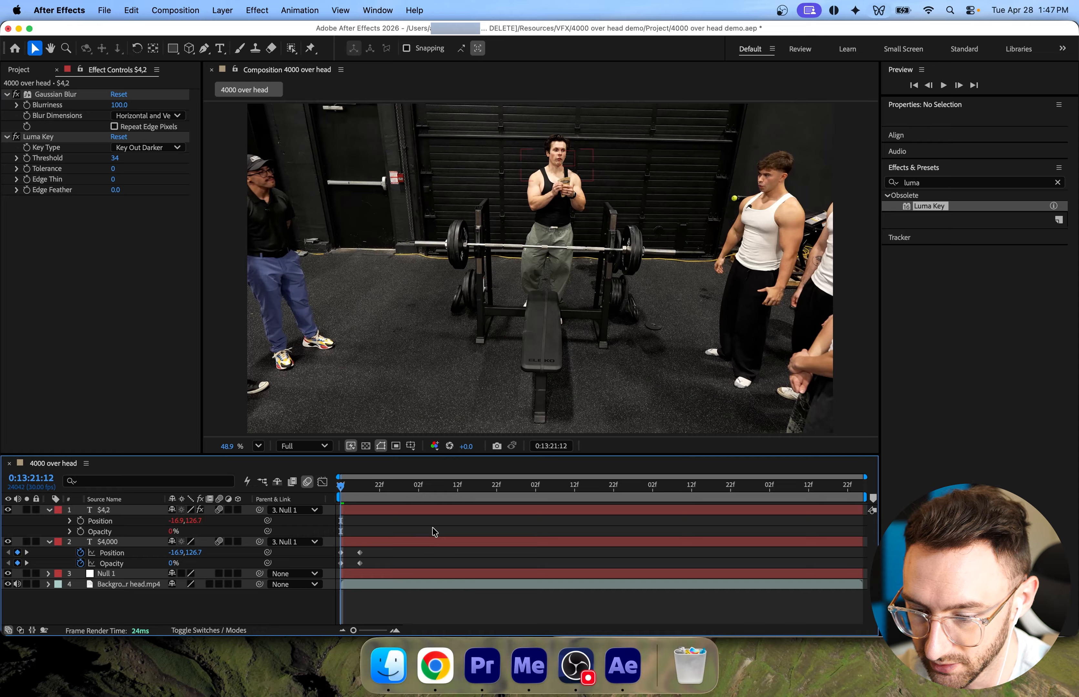
click(126, 543)
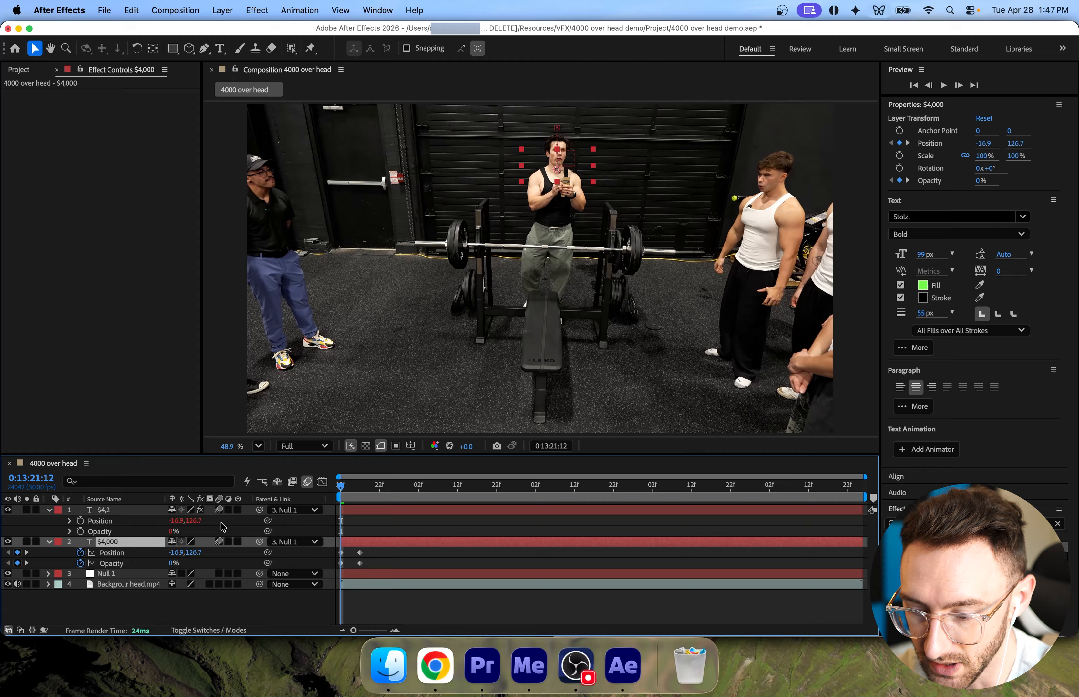
click(418, 522)
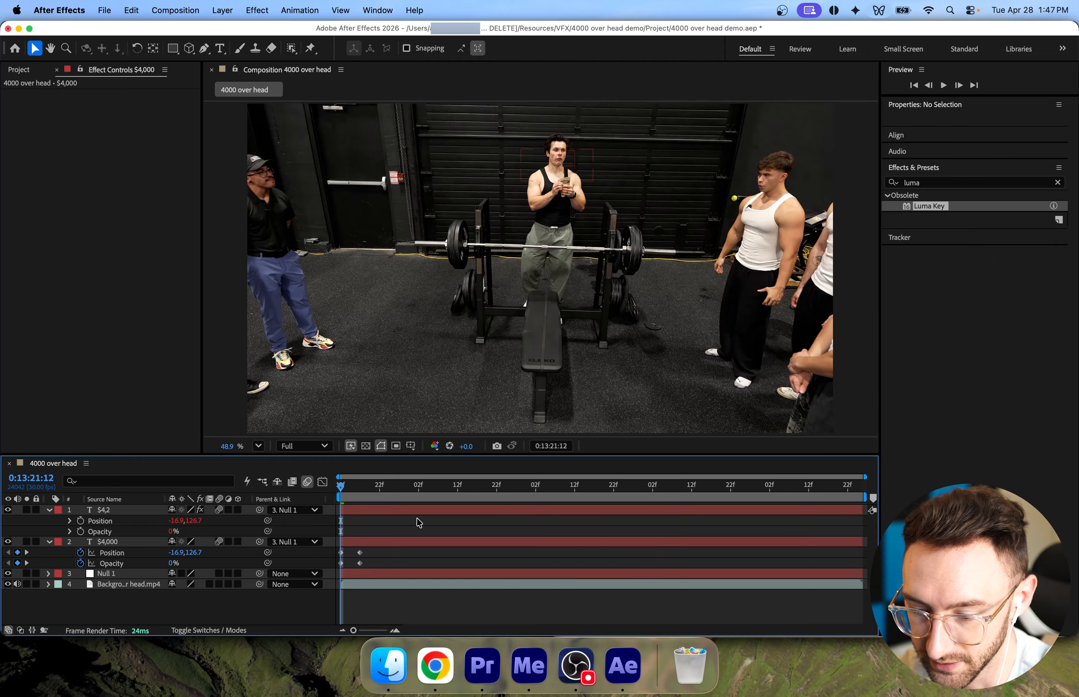
Delete the expression from the $4,2 layer's Opacity.
click(114, 533)
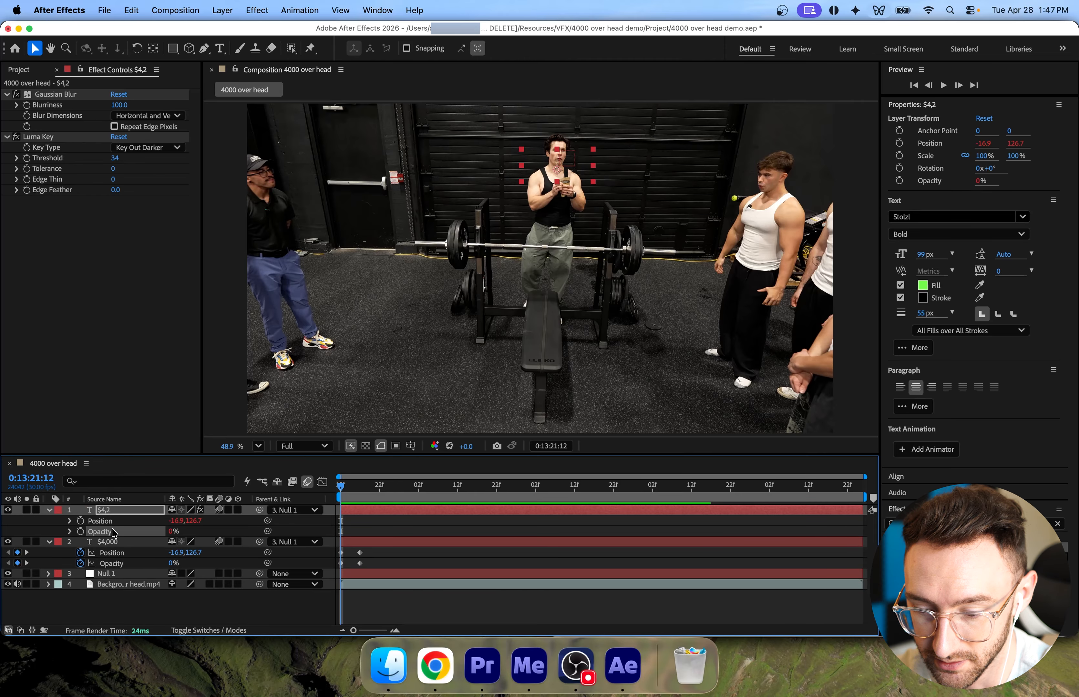
click(69, 532)
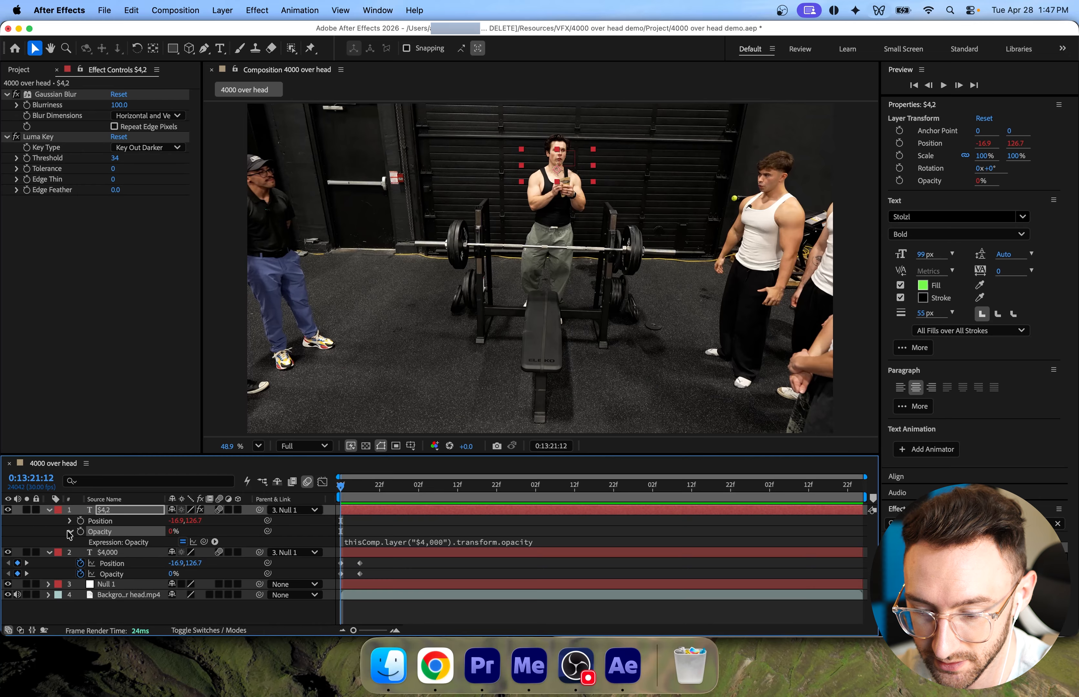
click(406, 543)
key(BackSpace)
click(399, 523)
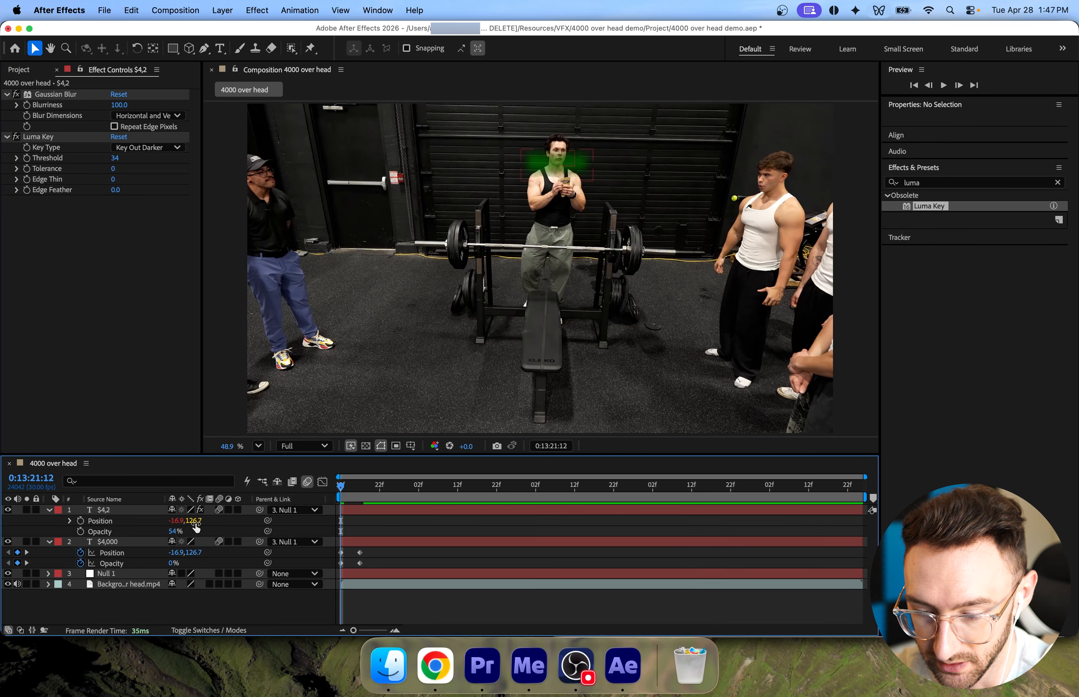
Set the $4,2 layer's Opacity to 50% and keyframe it at 0:13:21:12 and 0:13:21:17.
click(174, 532)
text(5)
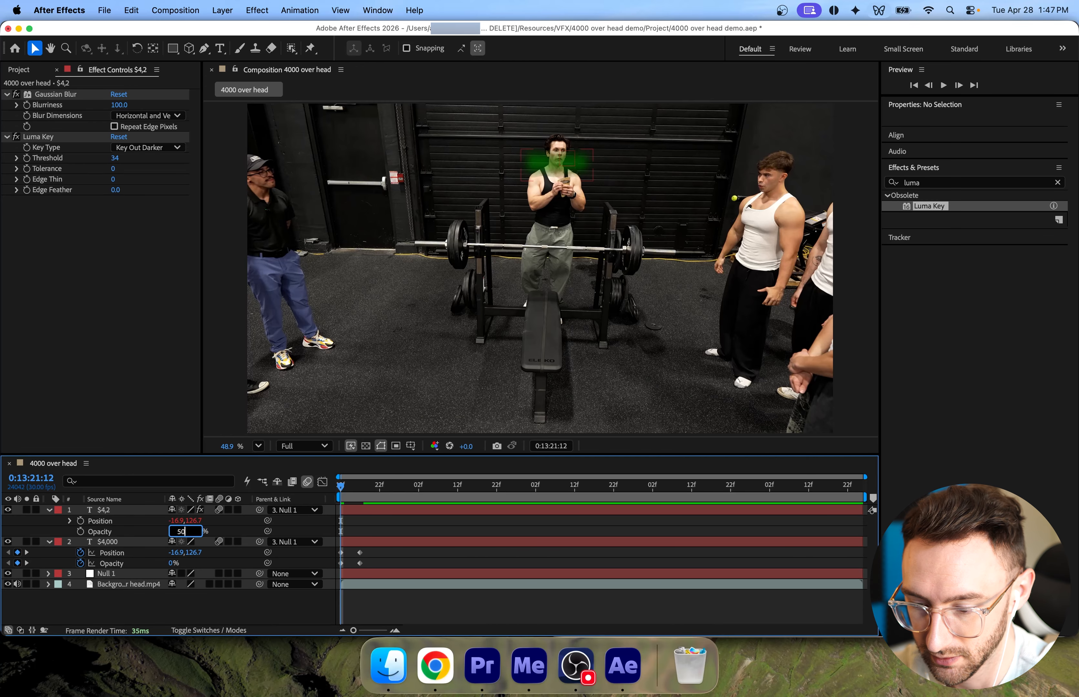
text(0)
key(Return)
click(80, 531)
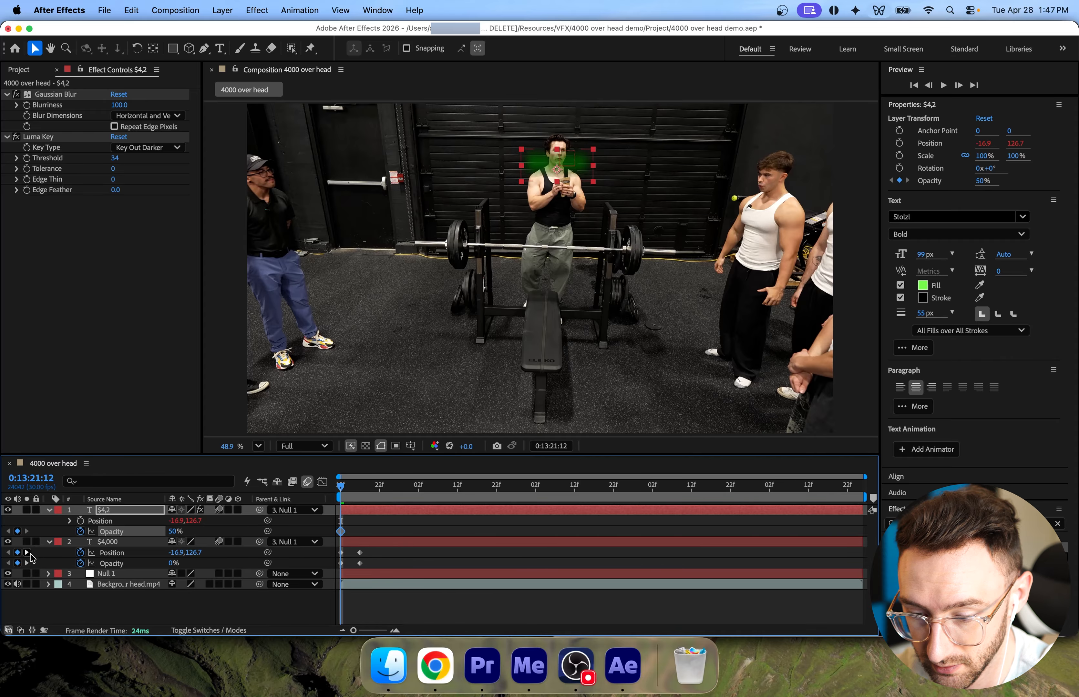
key(k)
click(17, 531)
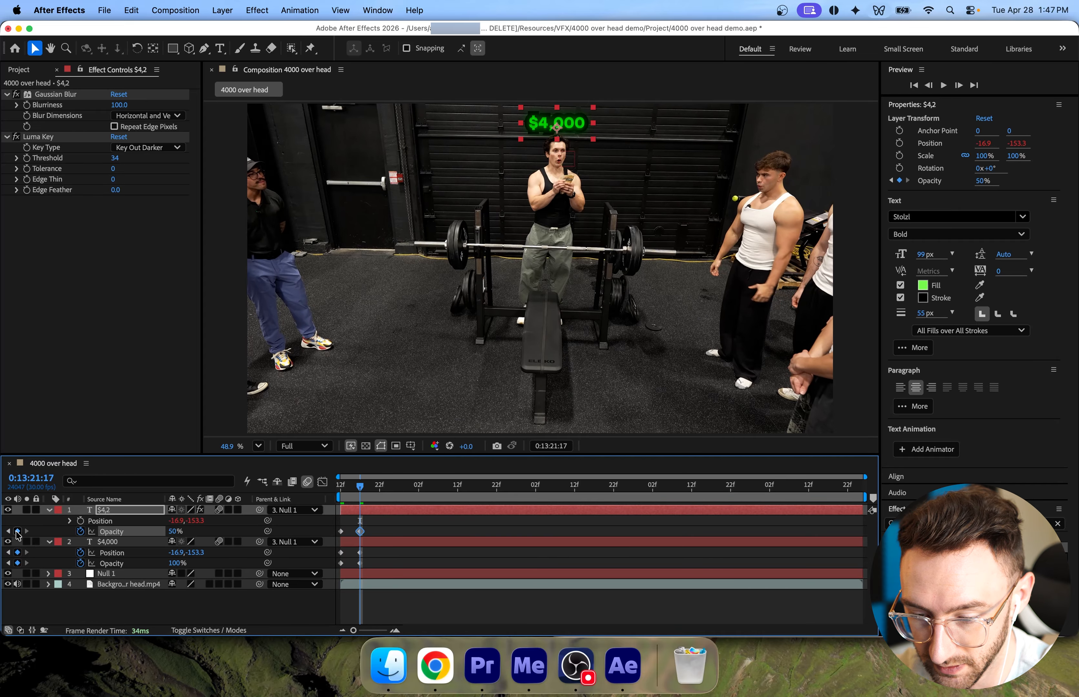
Change the $4,2 layer's Opacity keyframe at 0:13:21:12 to 0%.
click(8, 532)
click(176, 531)
text(0)
key(Return)
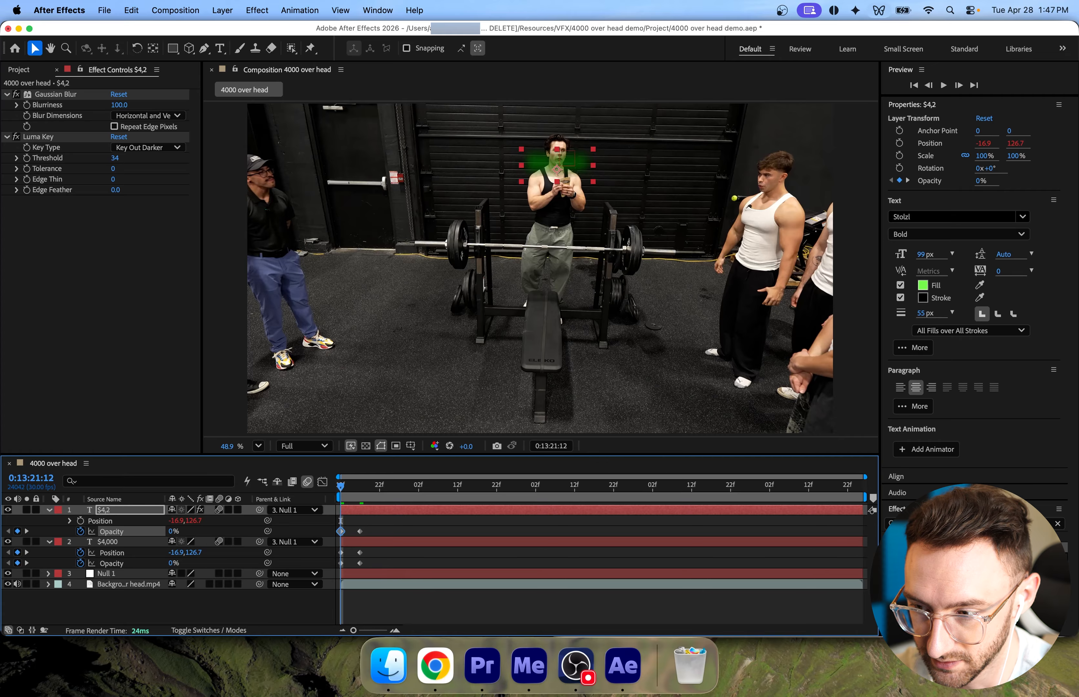
Deselect the layer and play back the composition to check the fade-in of the text and glow.
click(442, 526)
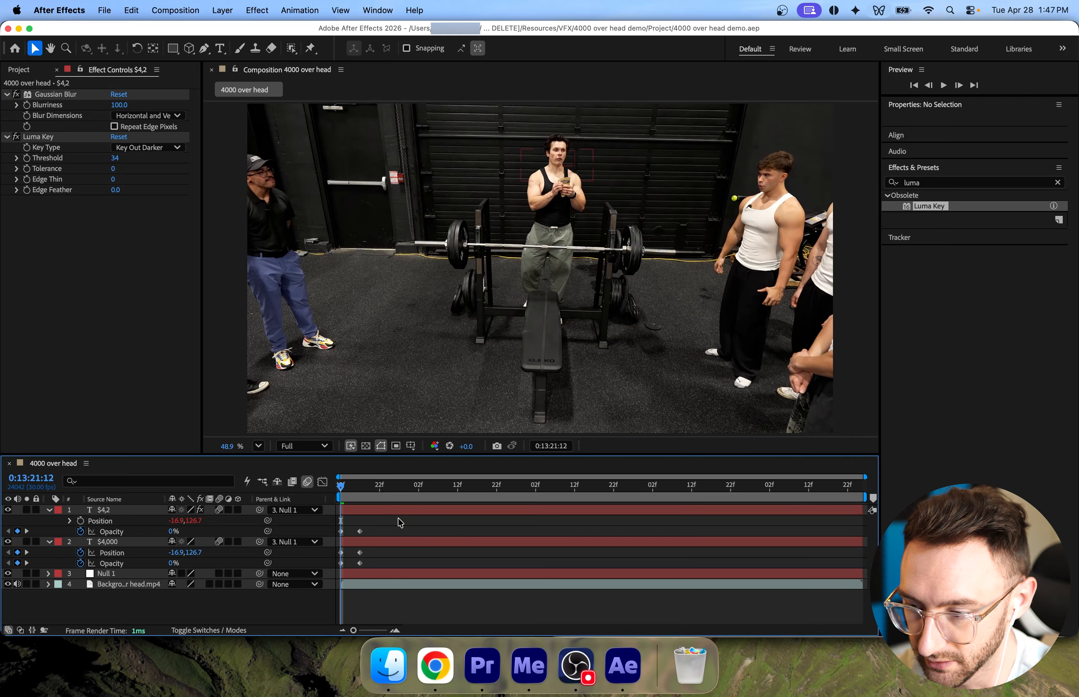
key(space)
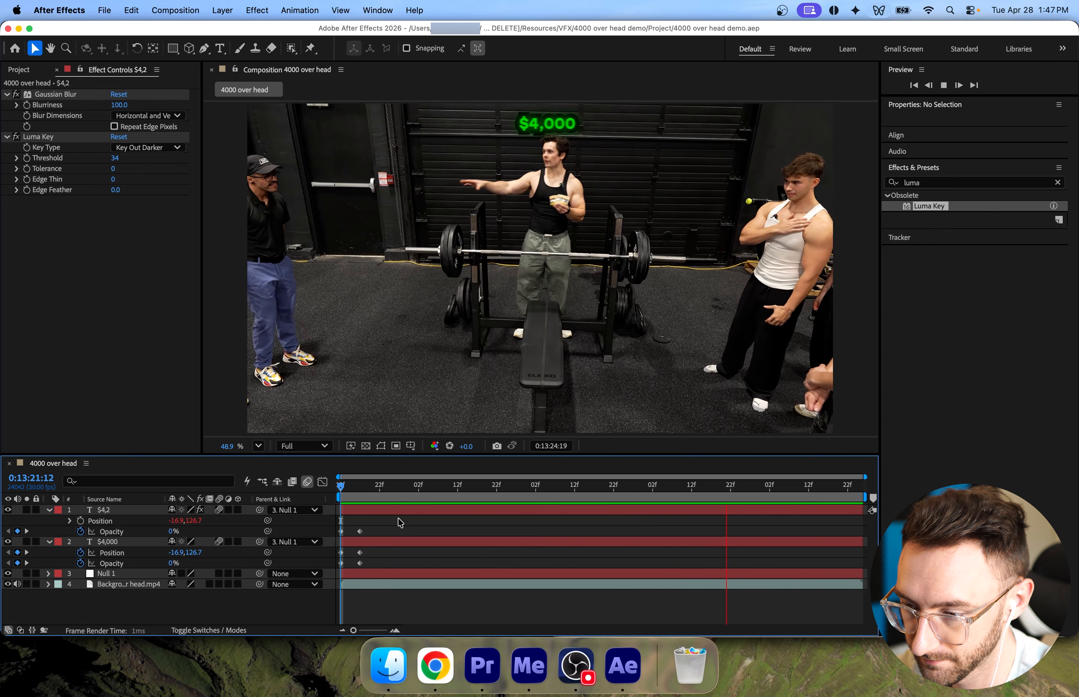
key(space)
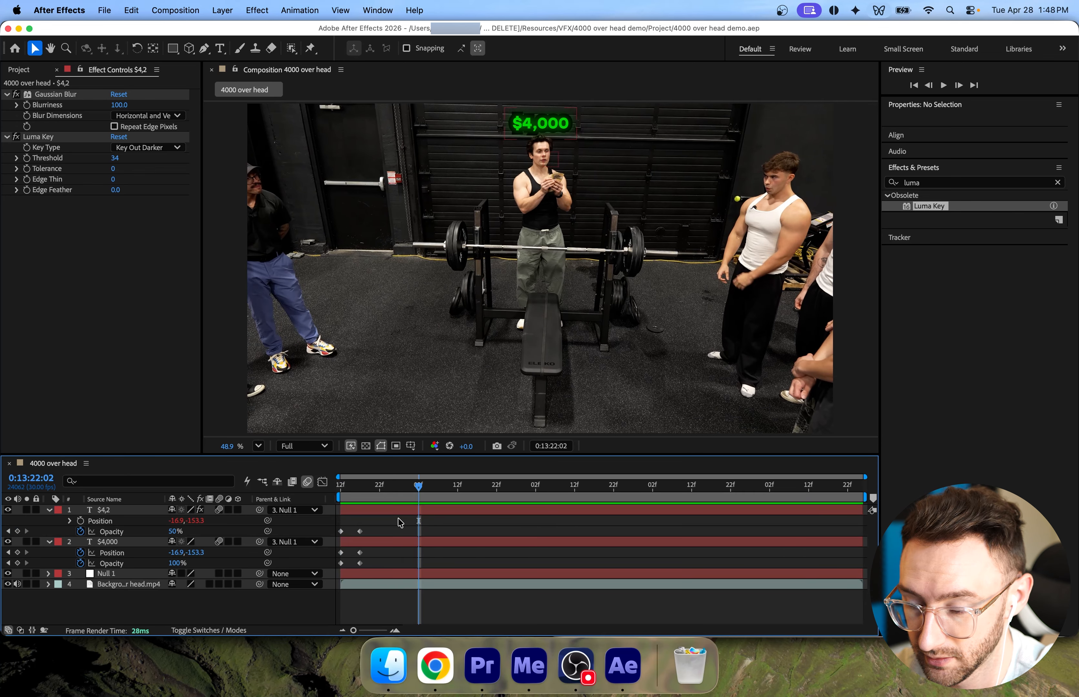
Send the 4000 over head composition to the Adobe Media Encoder queue.
click(107, 14)
mouse_move(204, 240)
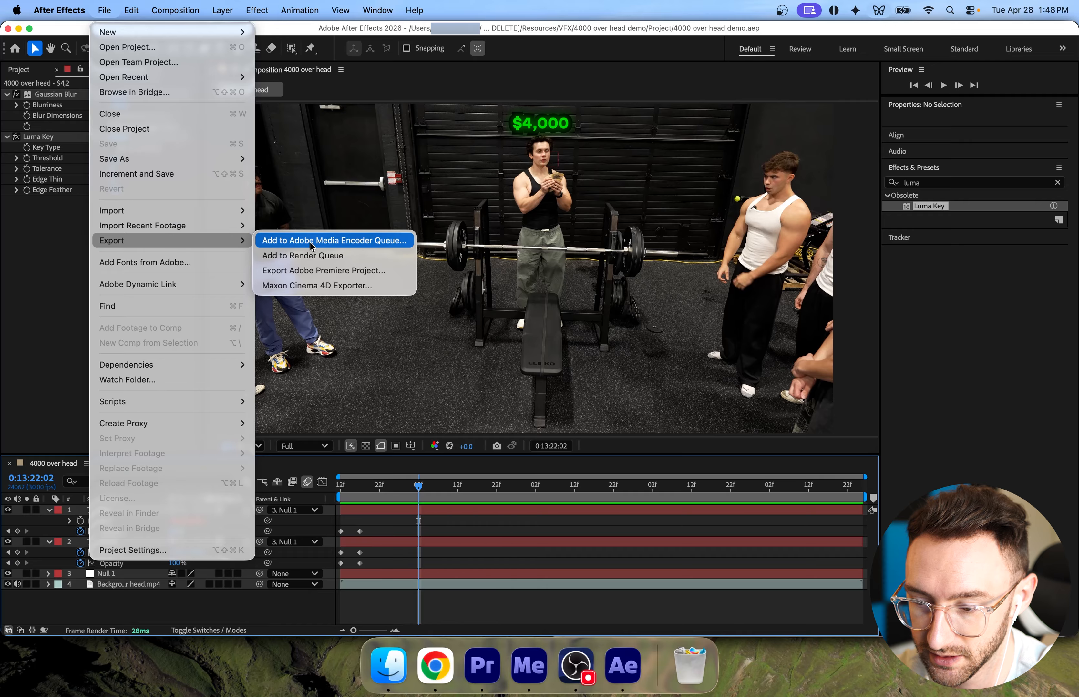
click(320, 245)
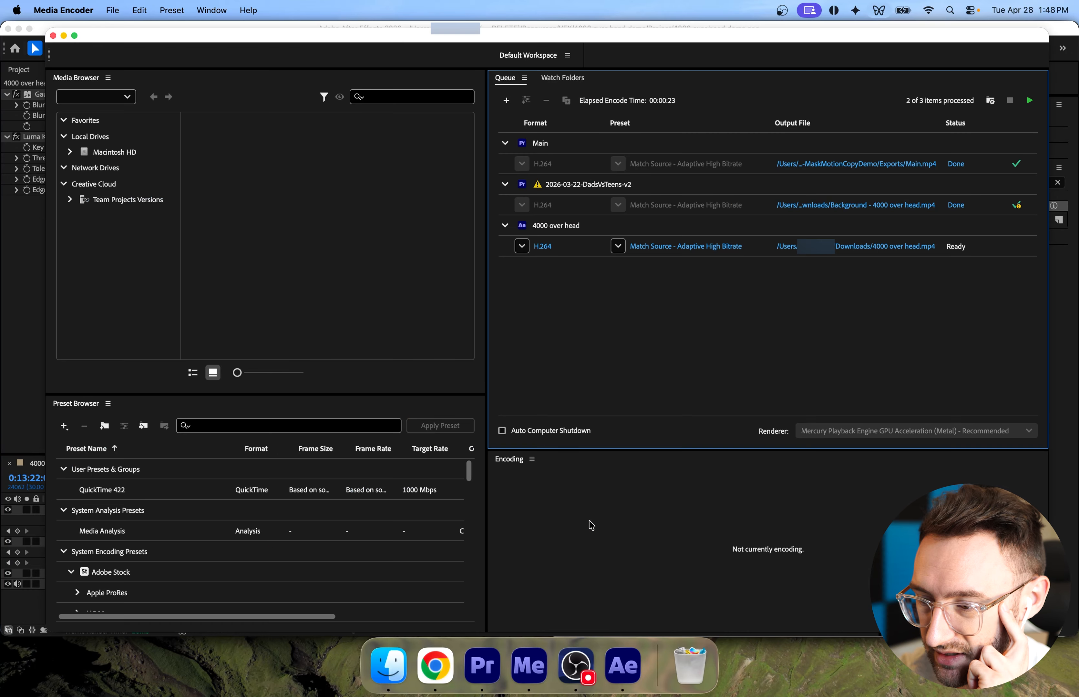
Set the queued 4000 over head export to QuickTime with the Apple ProRes 422 preset and start encoding.
click(522, 245)
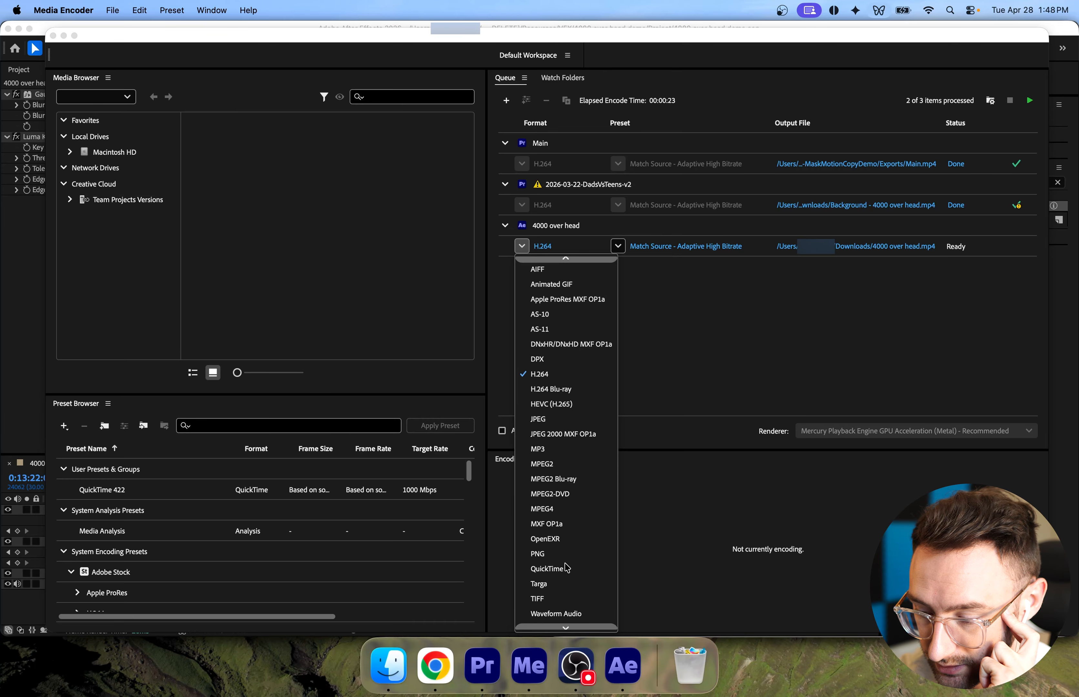
click(547, 568)
click(618, 245)
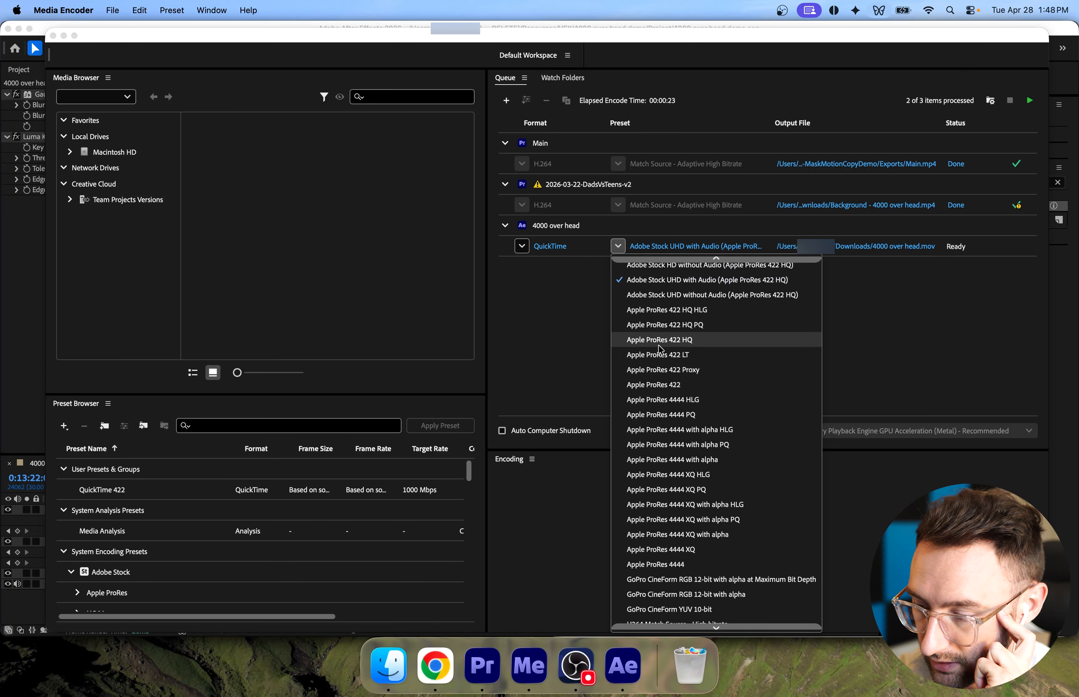
click(685, 386)
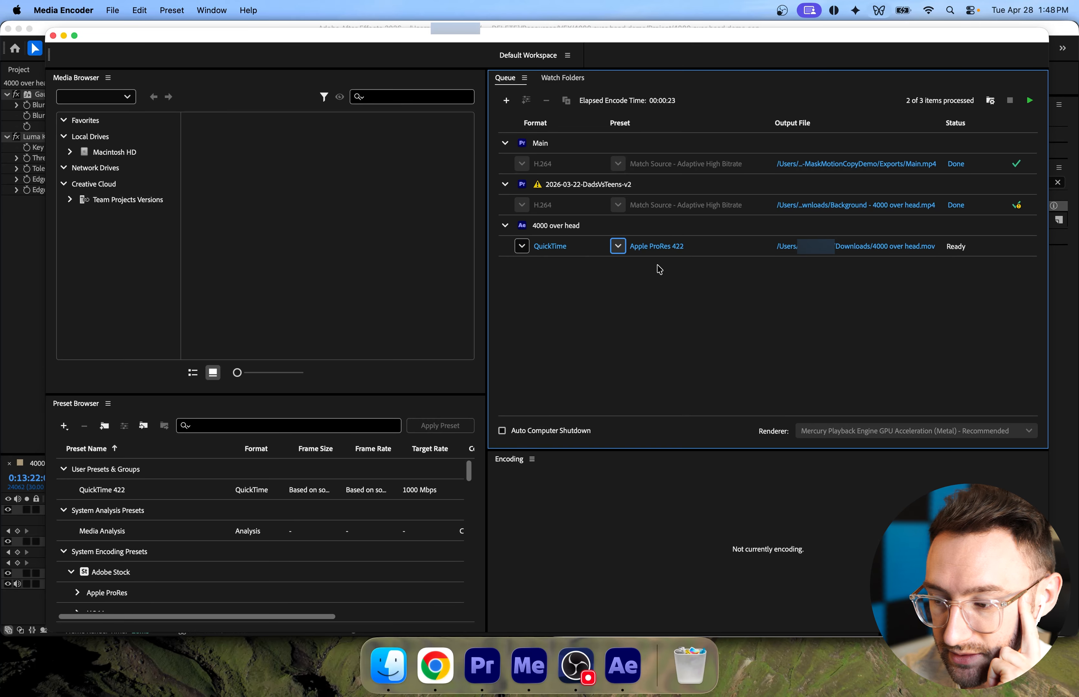
click(617, 246)
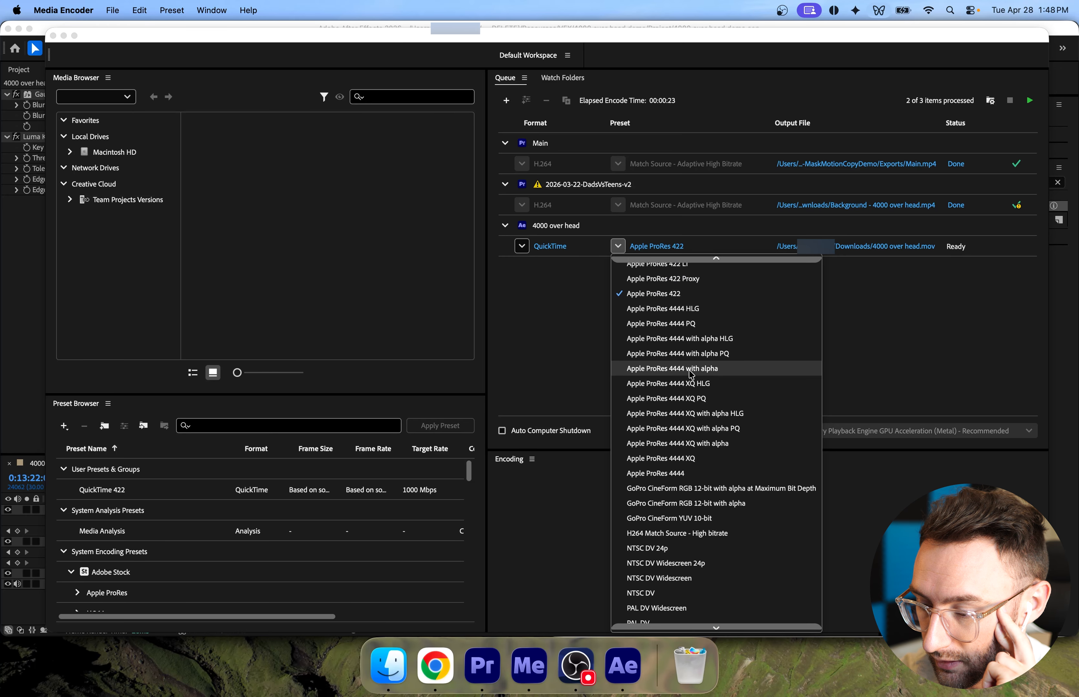
click(568, 331)
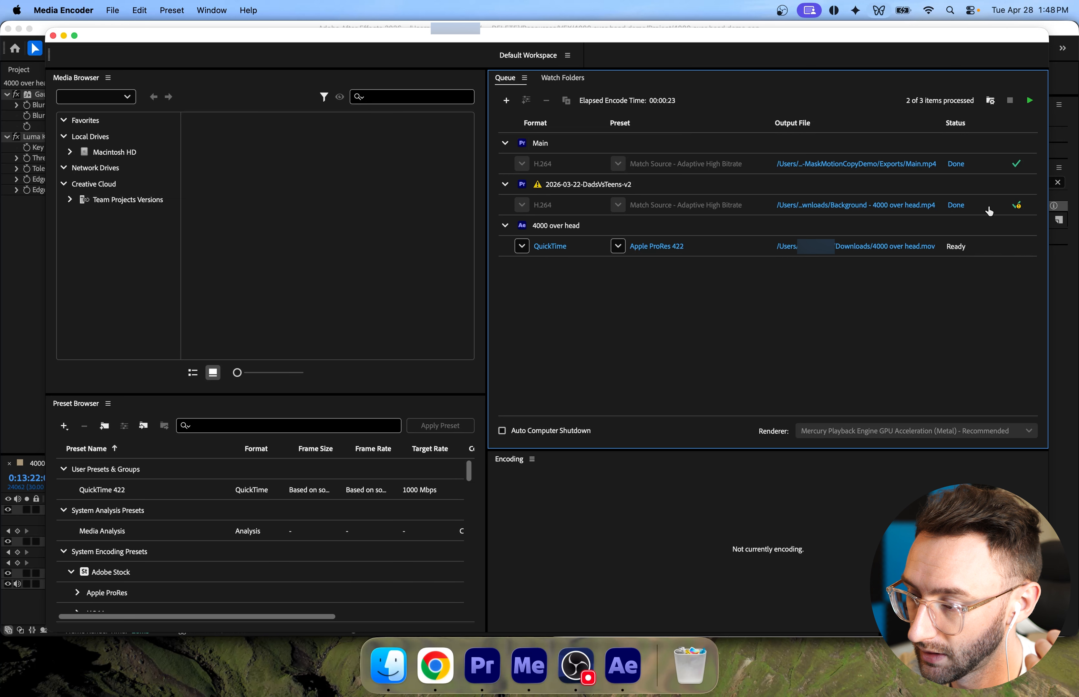
click(1030, 101)
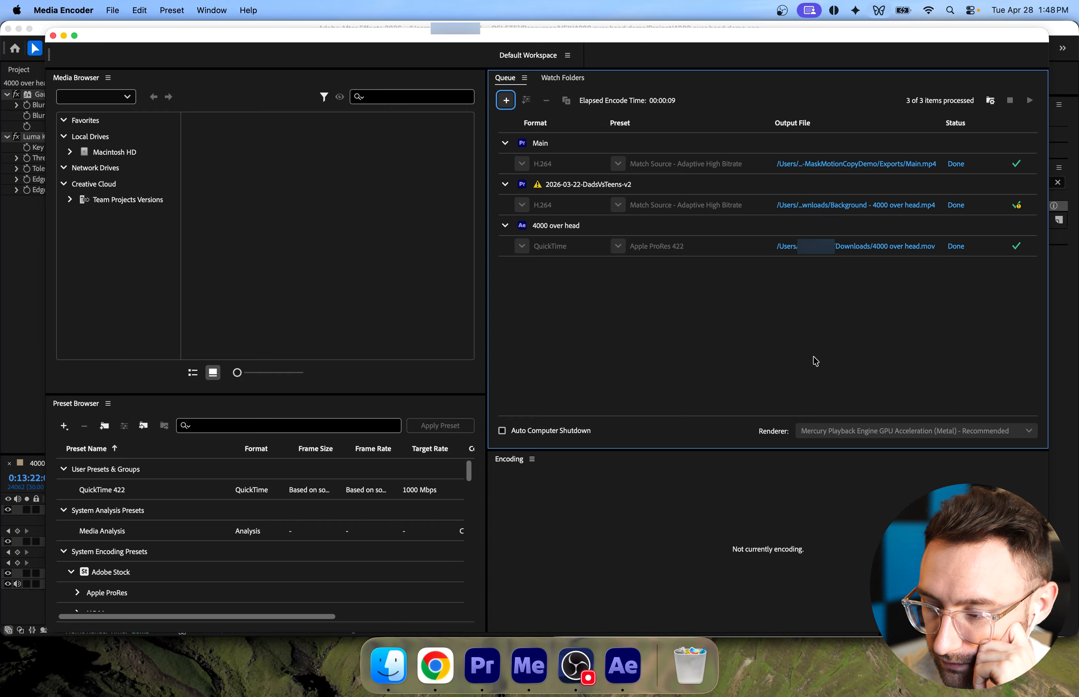
Switch to Finder and move 4000 over head.mov from Downloads into the project's _VFXExports folder.
click(482, 665)
click(388, 665)
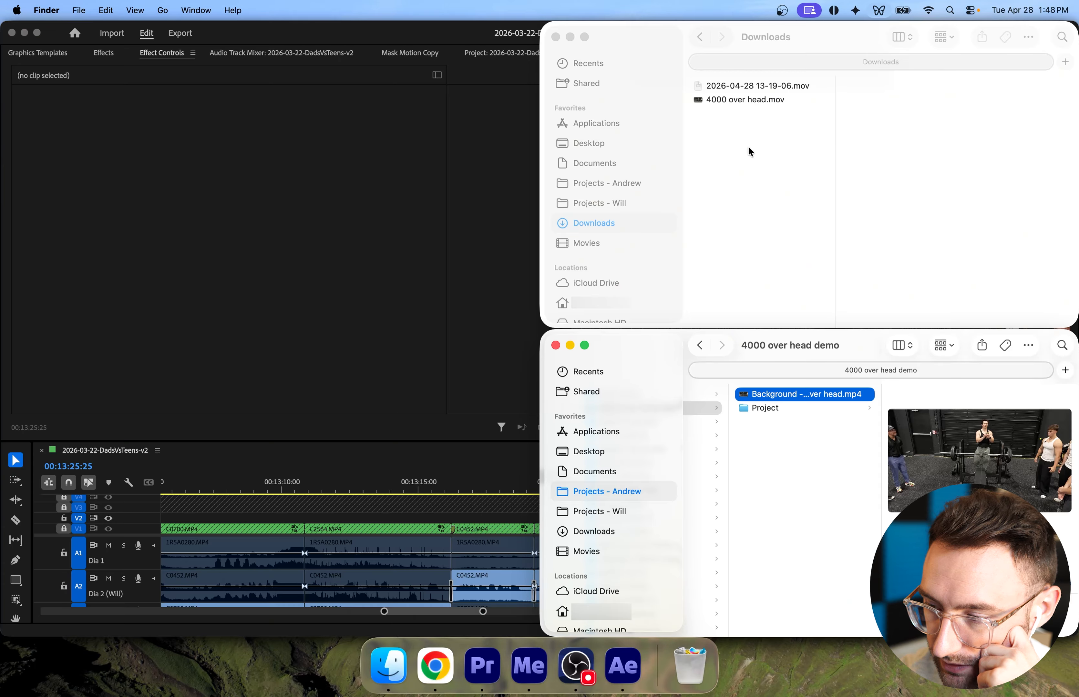
scroll(795, 449, left, 10)
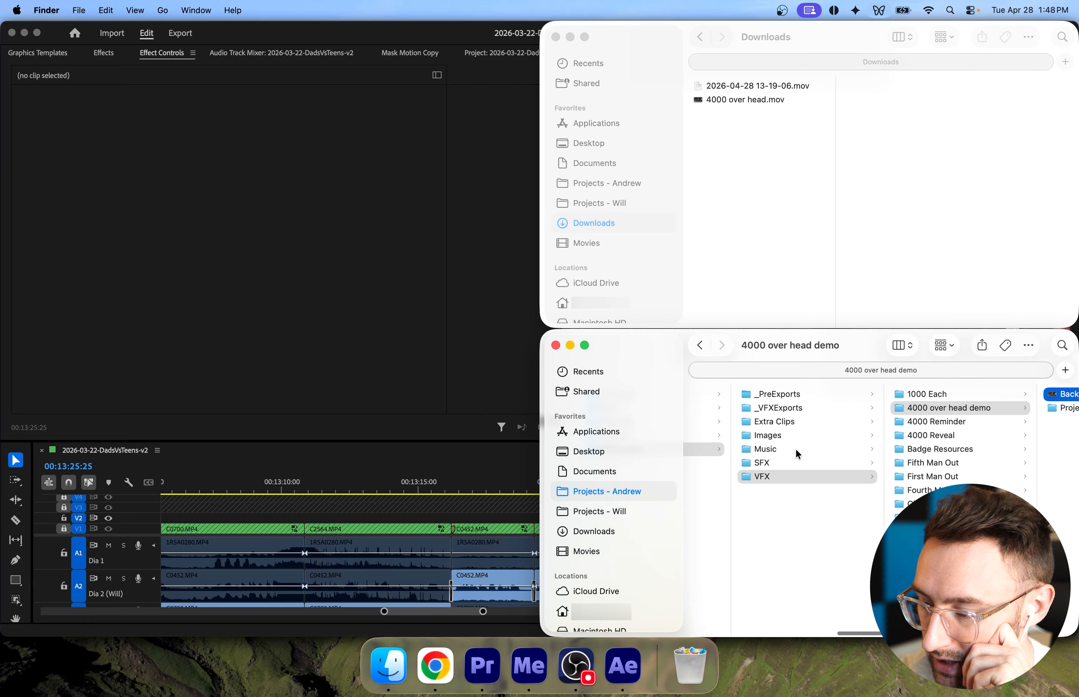
click(835, 402)
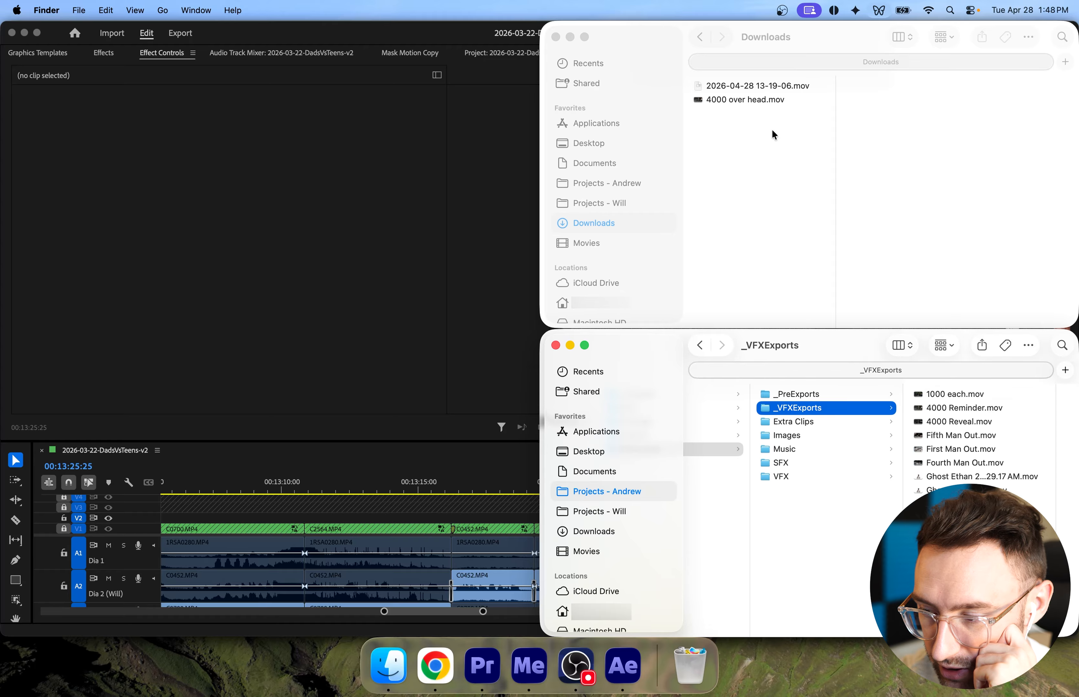
drag(760, 101, 959, 462)
Switch to Premiere and expand the 02_Media and 08_VFXExports bins of the project.
click(482, 666)
click(388, 666)
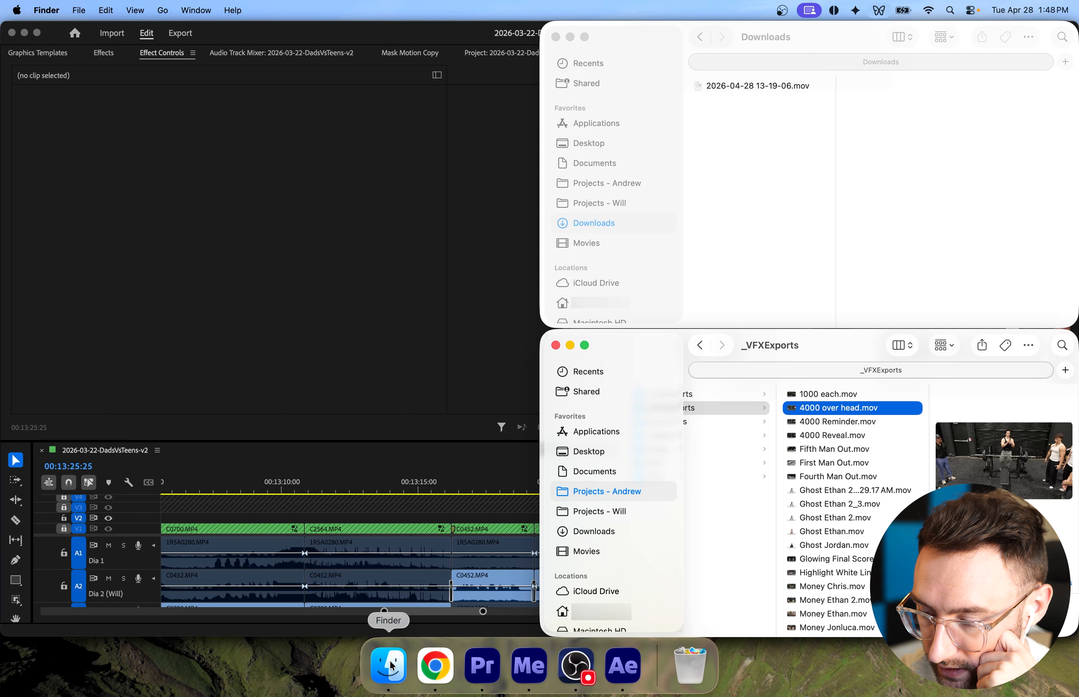
click(482, 666)
scroll(623, 526, up, 2)
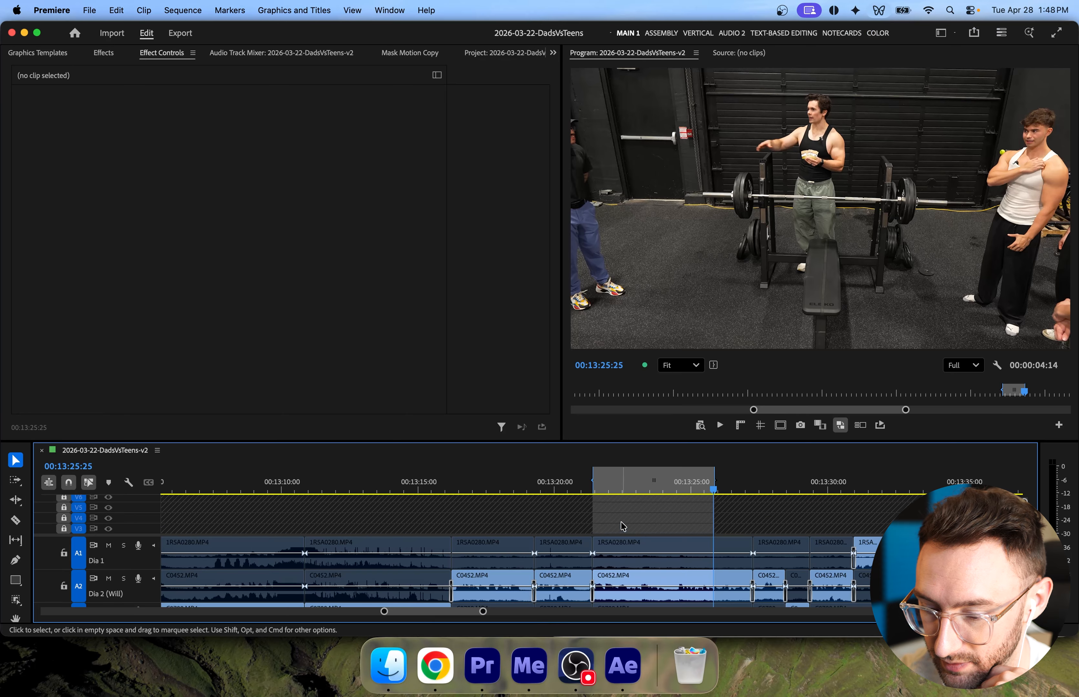
scroll(269, 520, down, 2)
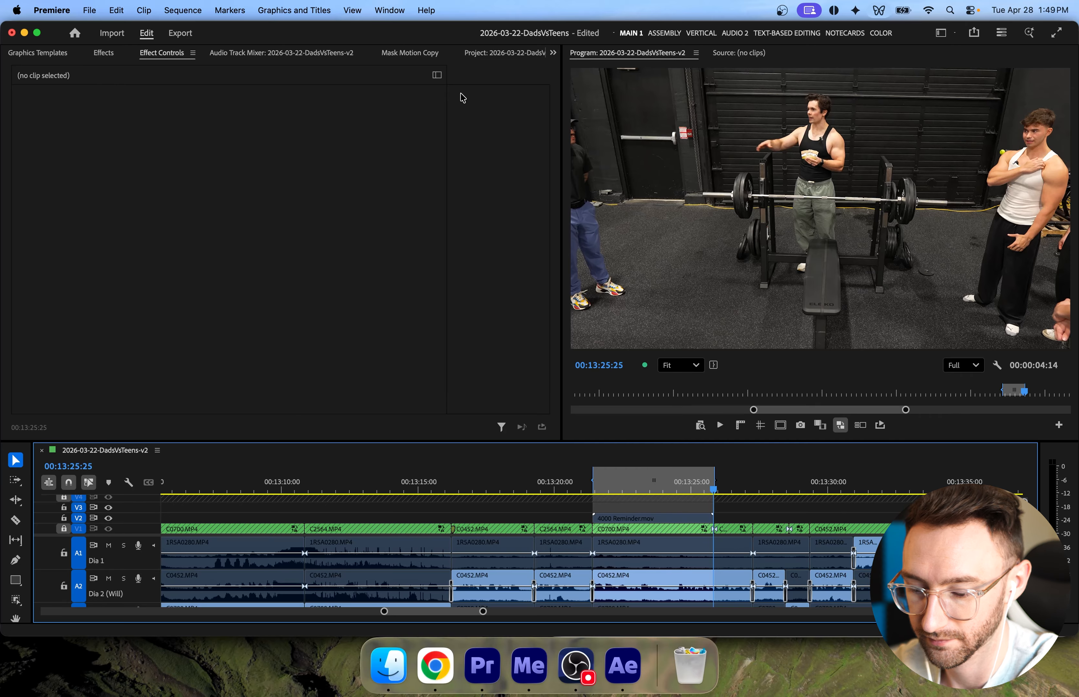
key(shift+1)
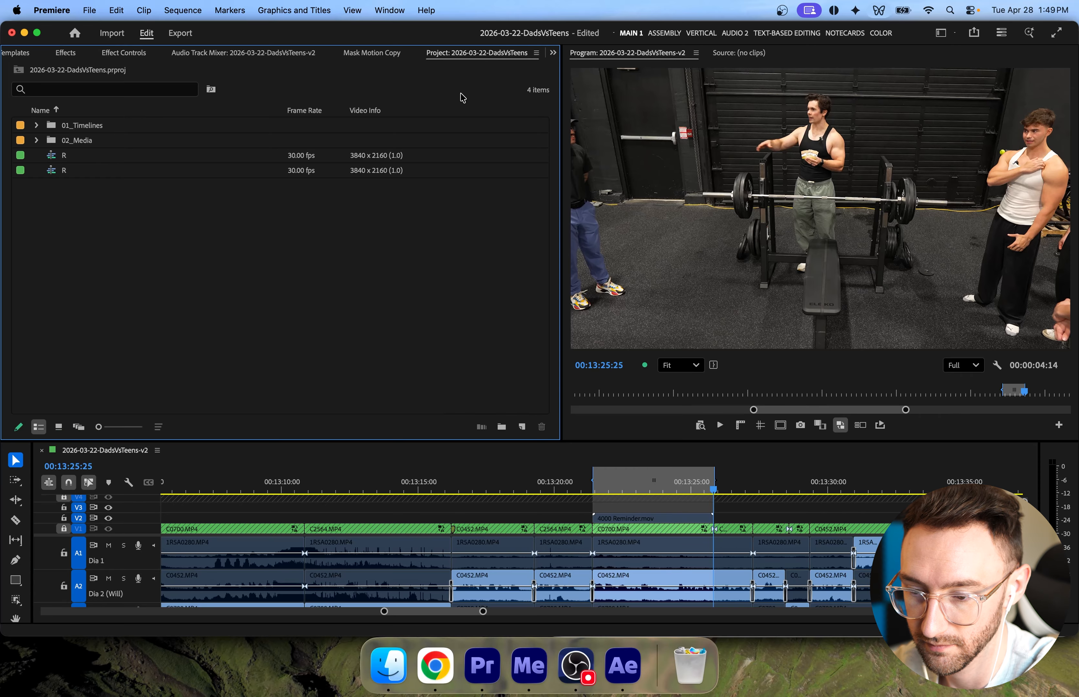
click(37, 140)
click(52, 262)
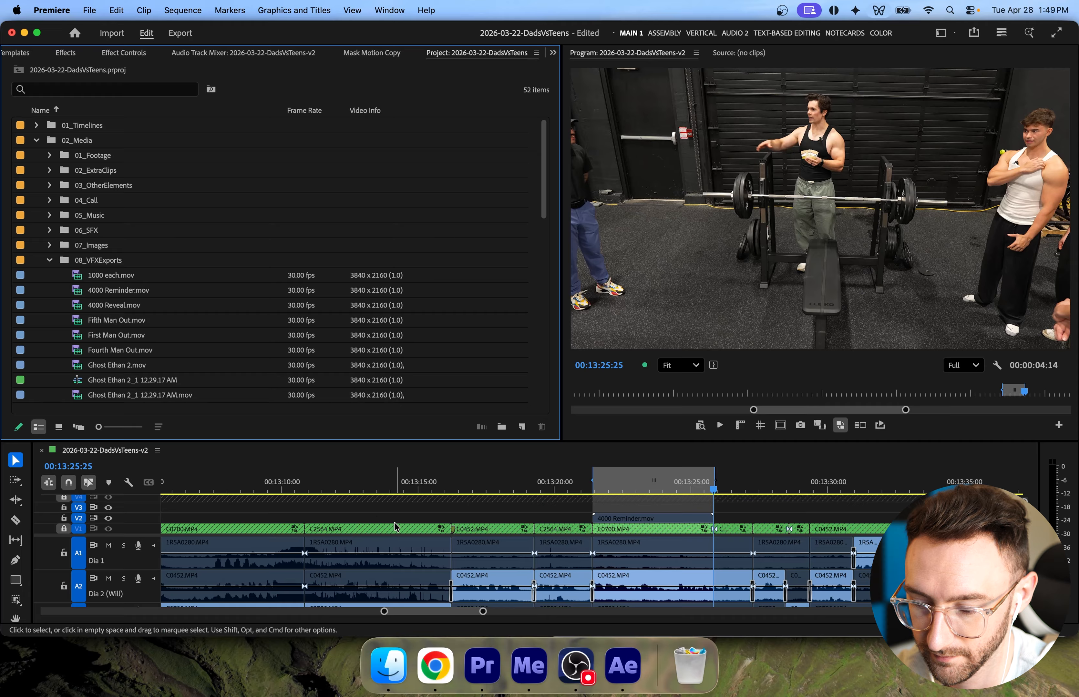
Import 4000 over head.mov from Finder into the 08_VFXExports bin and place it on track V3 directly above 4000 Reminder.mov.
click(388, 665)
drag(821, 409, 189, 325)
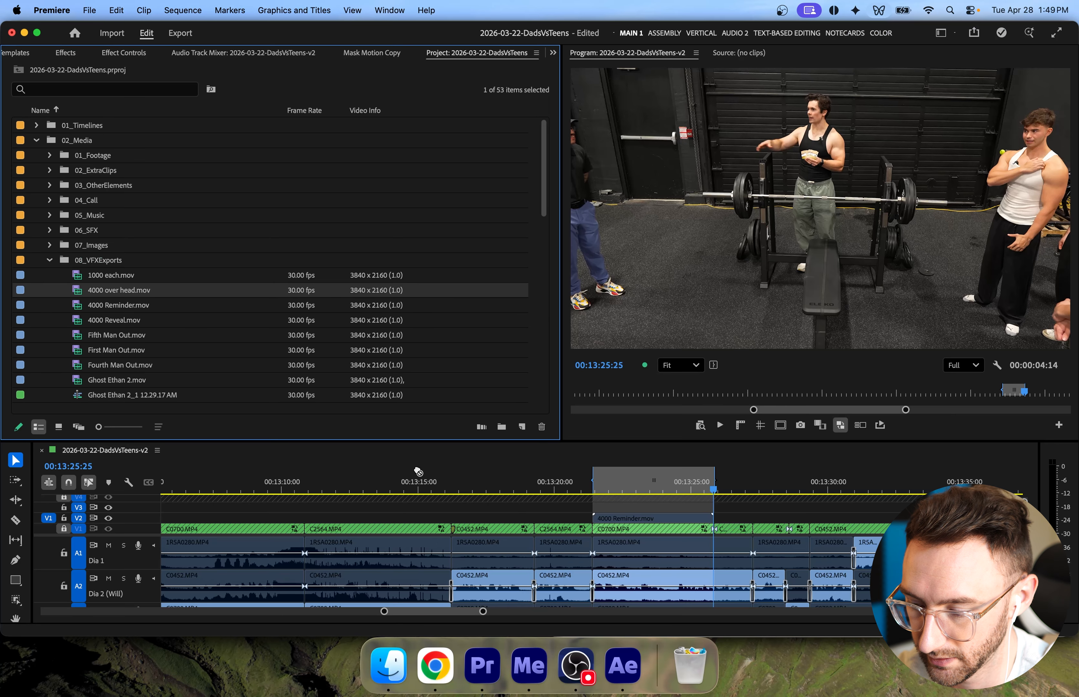
drag(534, 498, 596, 510)
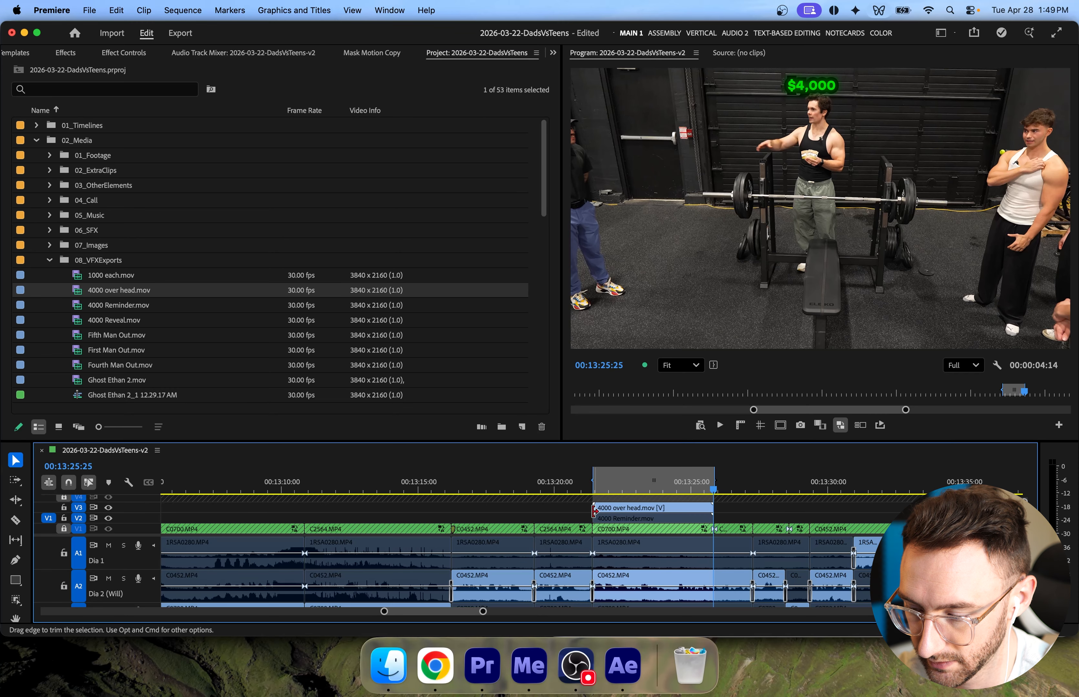
Mark the range from 00:13:19:08 to 00:13:28:14 around the 4000 over head clip and return to its in point.
key(equal)
key(equal)
key(equal)
key(minus)
key(minus)
key(minus)
key(minus)
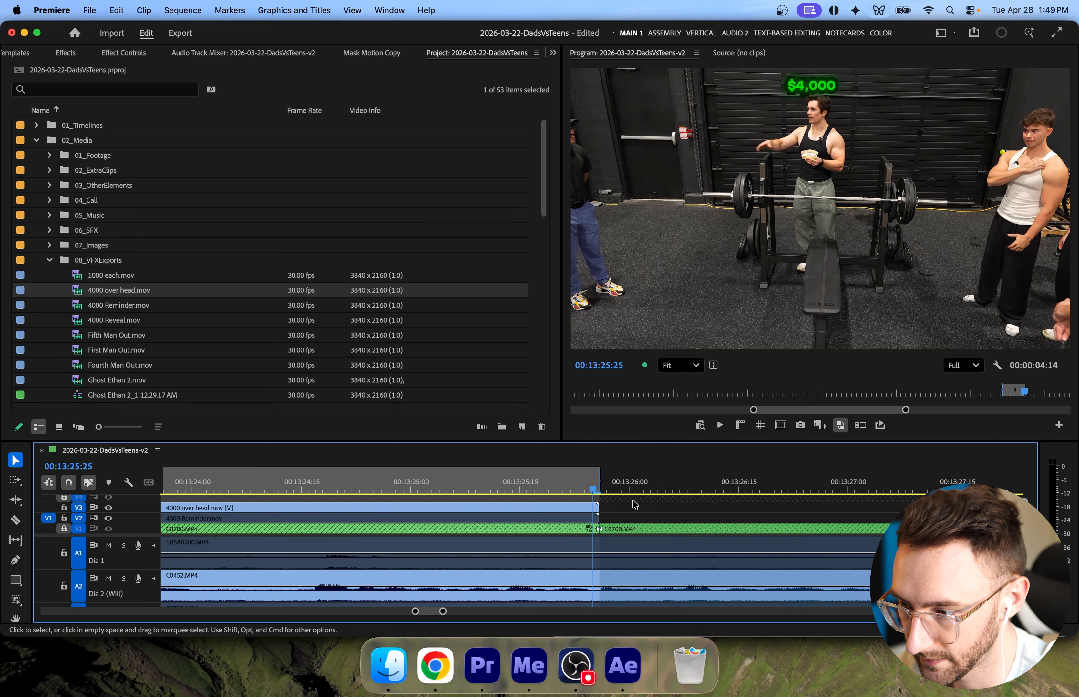
click(504, 488)
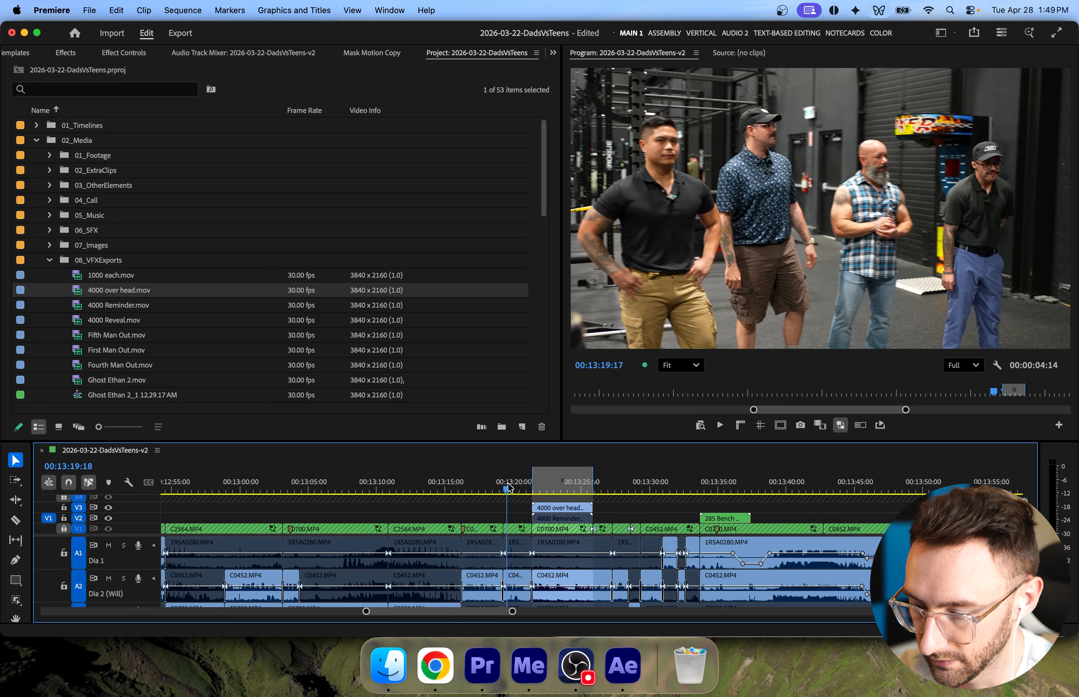
key(i)
key(Down)
key(Down)
key(Down)
key(Down)
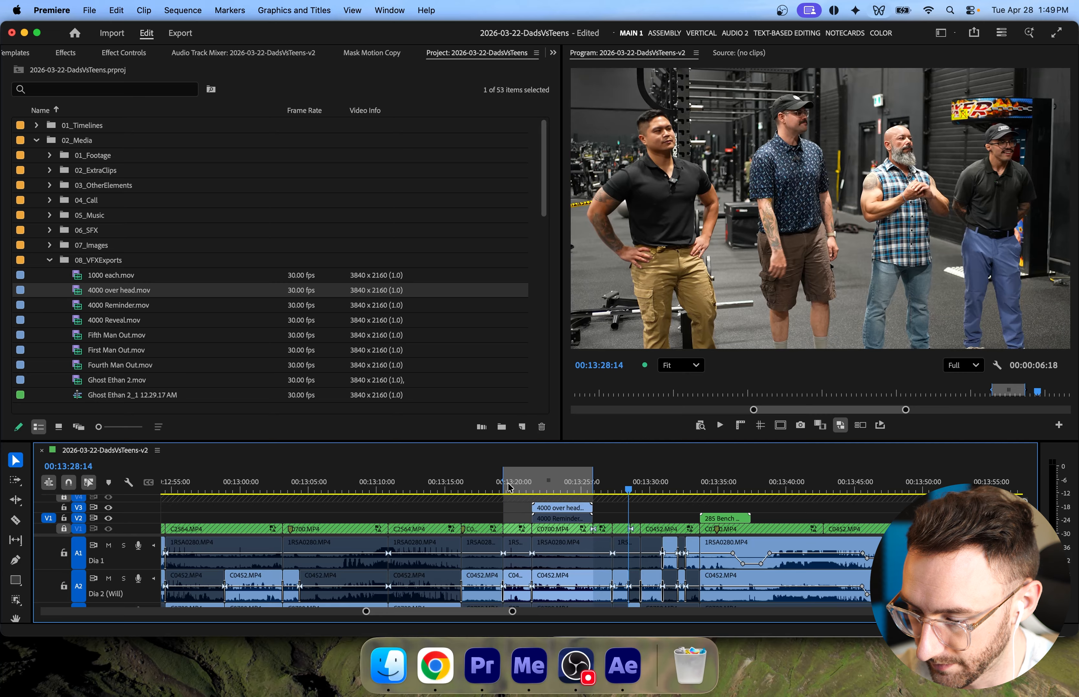
key(o)
key(shift+i)
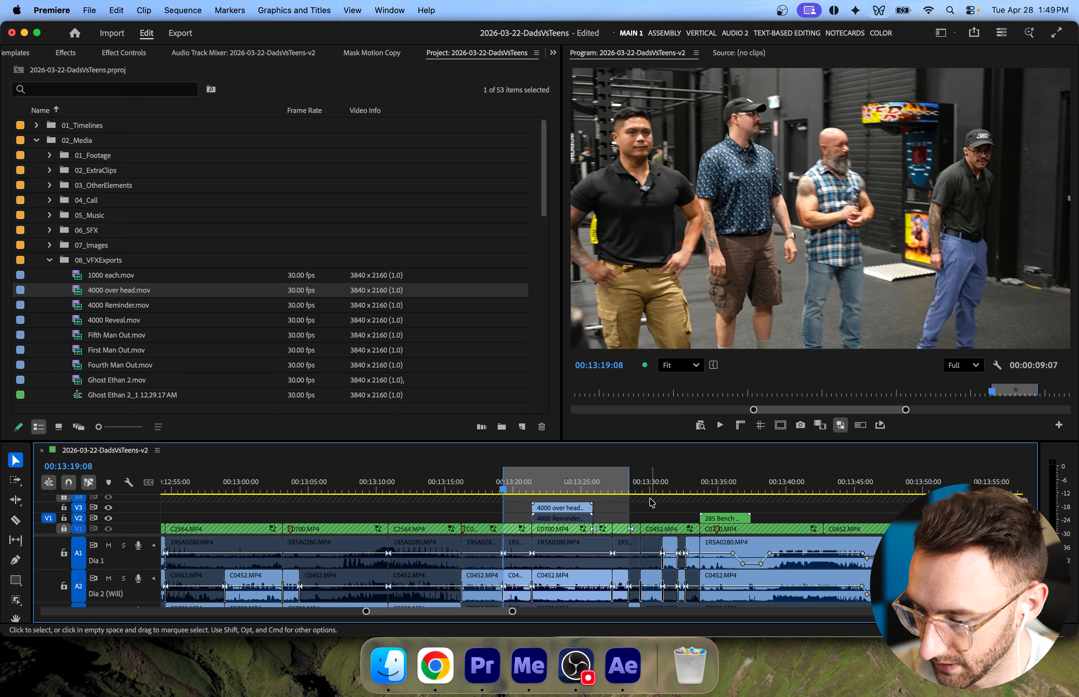
Play the marked range, swapping the enabled overlay from the 4000 over head clip to the 4000 Reminder clip partway to compare them.
key(space)
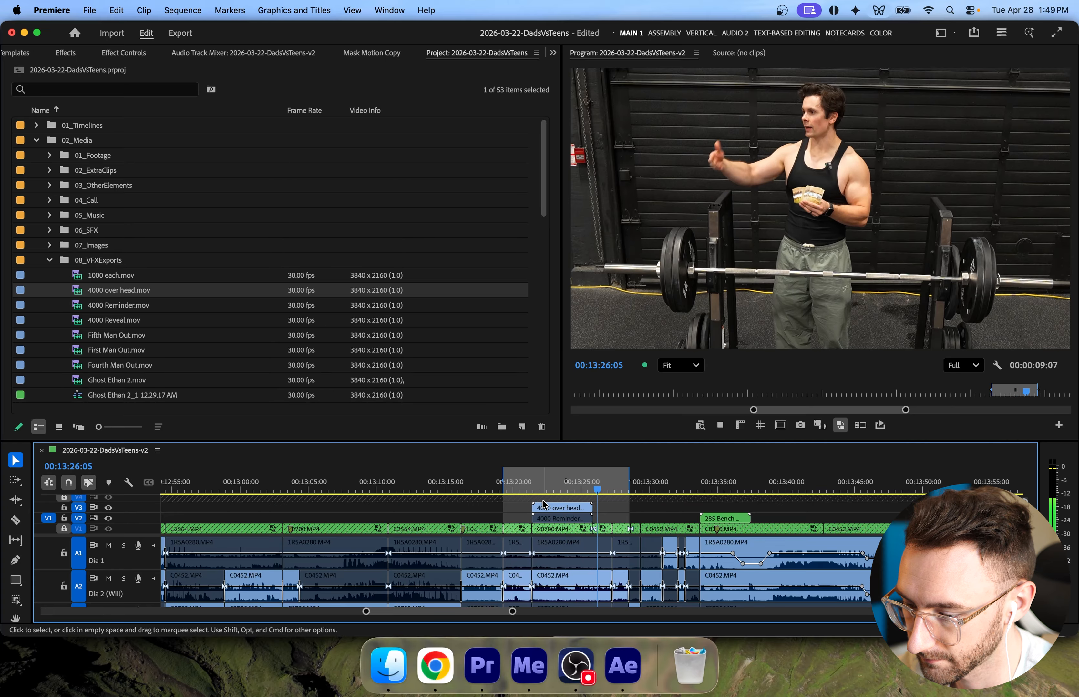
click(543, 481)
super+click(547, 507)
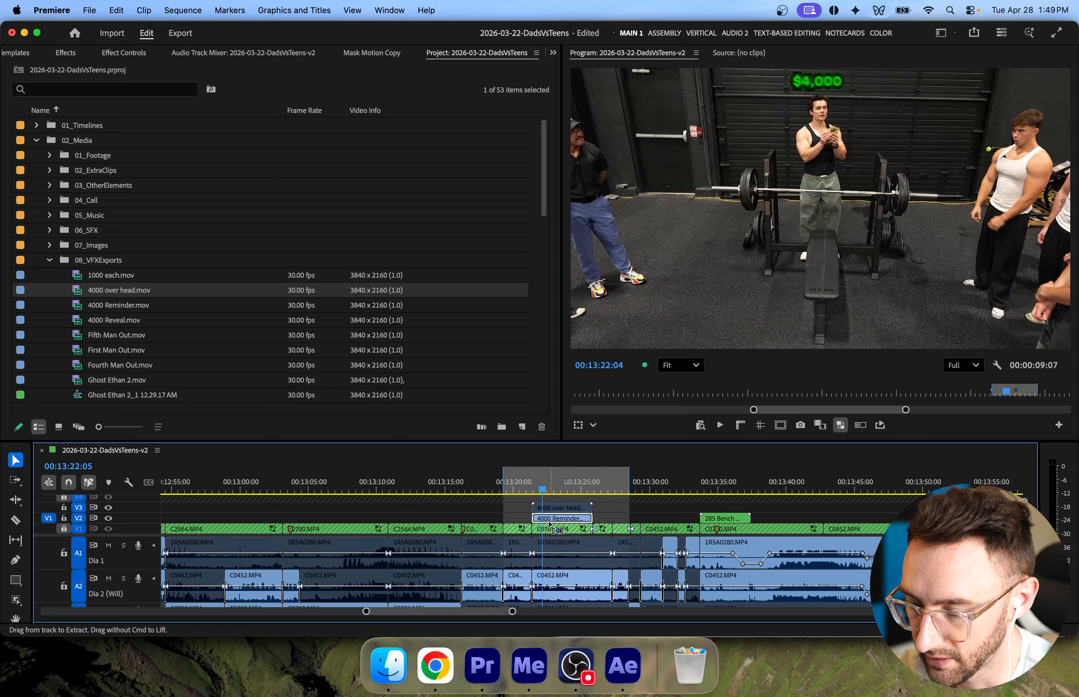
click(657, 504)
key(space)
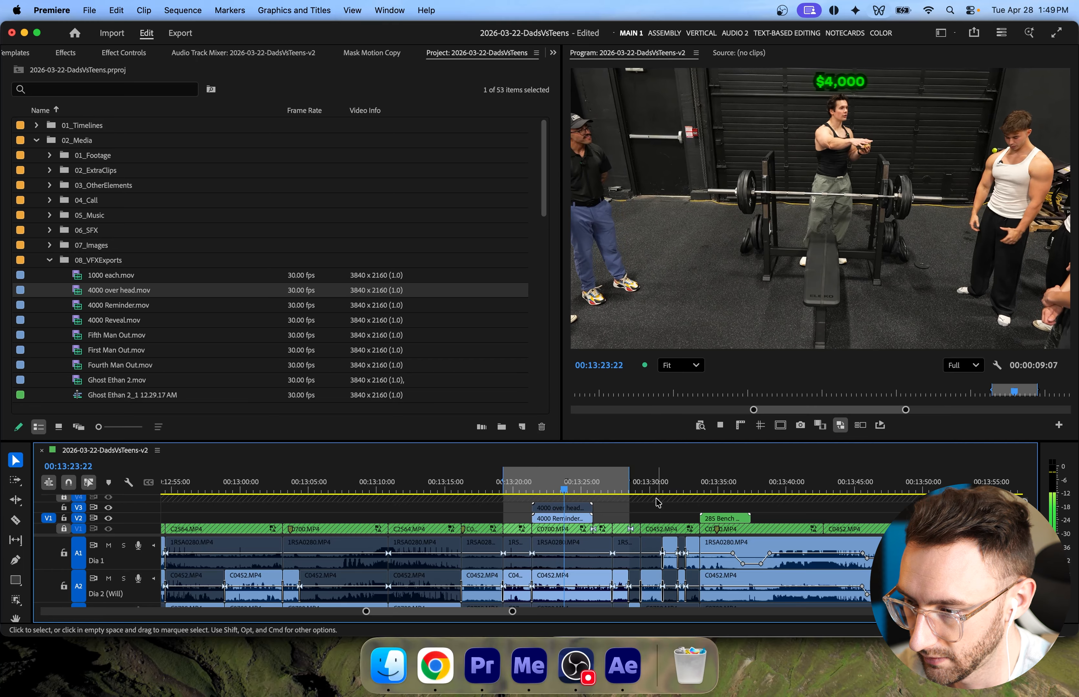
key(space)
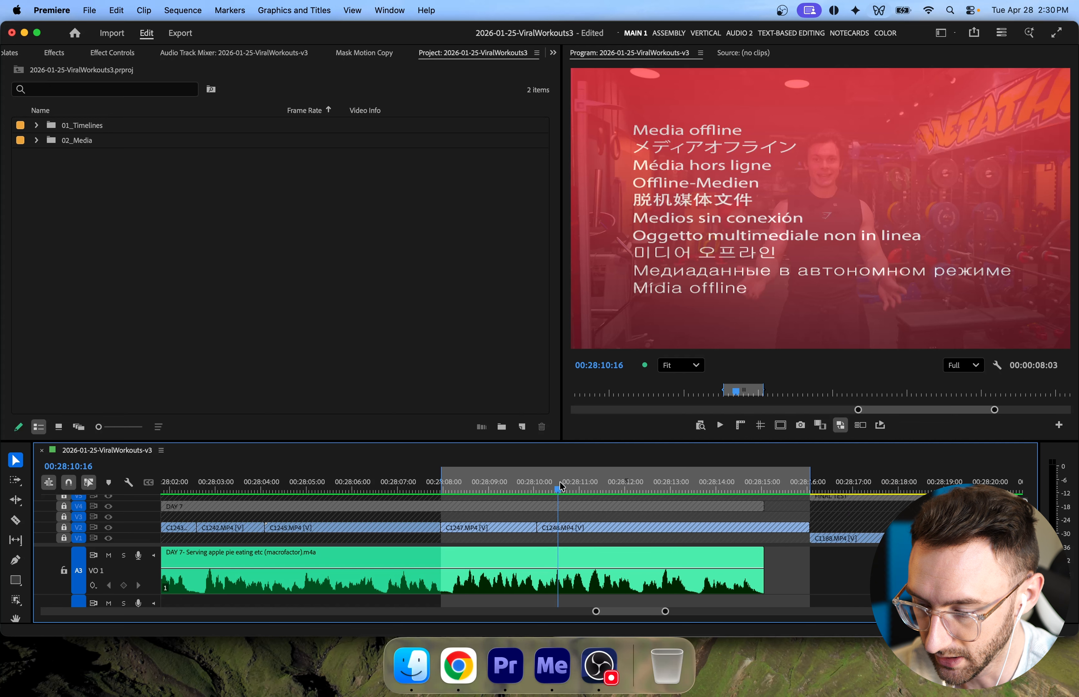
In the ViralWorkouts sequence, set the in point at 00:28:10:02, where MacrofactorAd.mov starts, and move to the clip's end at 00:28:16:01.
key(Up)
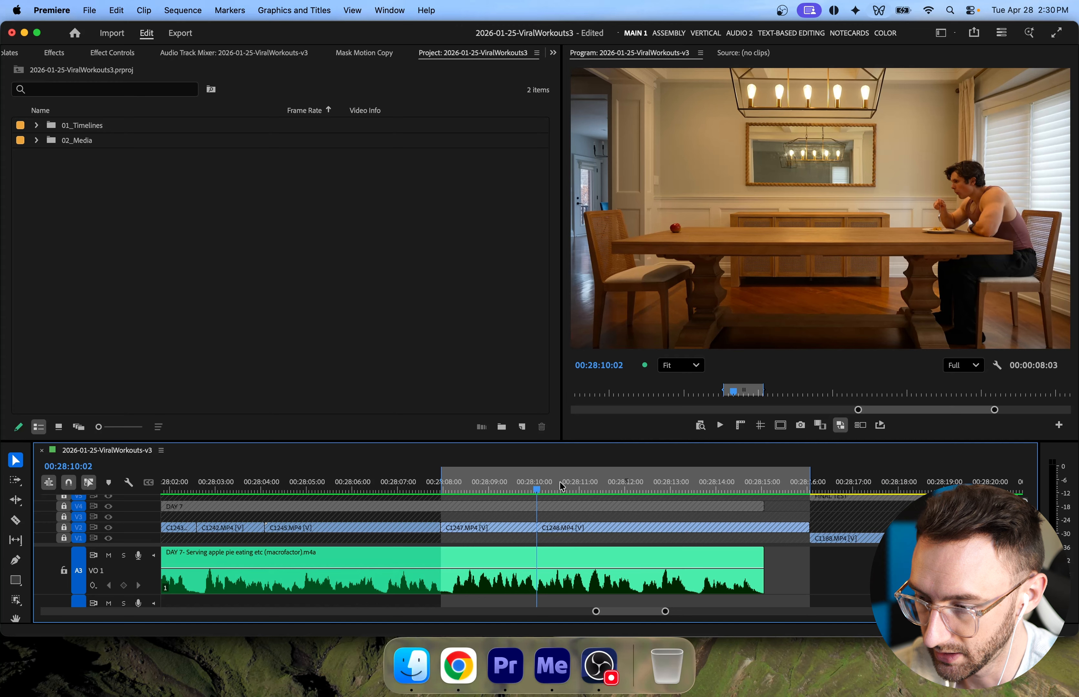
scroll(657, 539, up, 3)
click(721, 484)
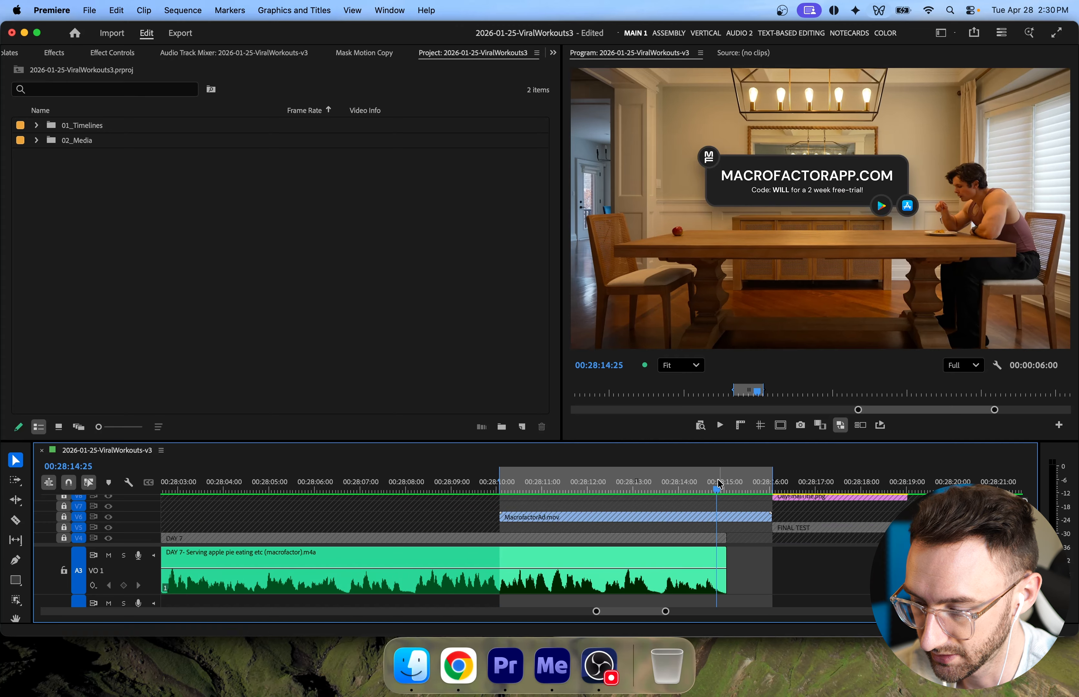
key(Down)
key(Down)
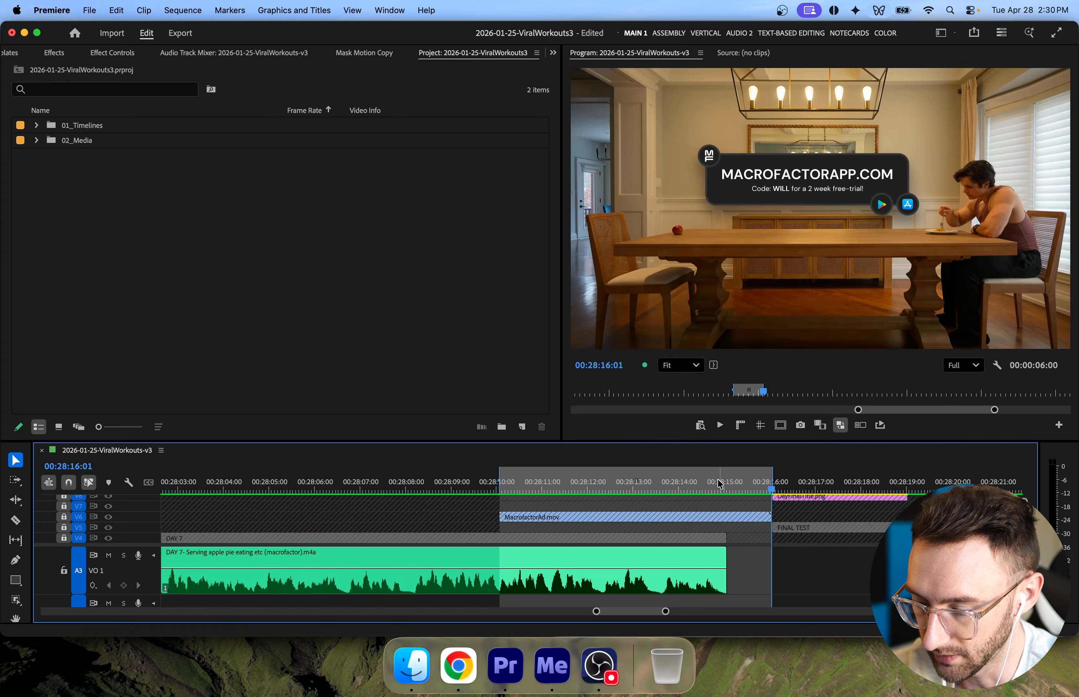
scroll(650, 524, down, 3)
scroll(651, 524, up, 3)
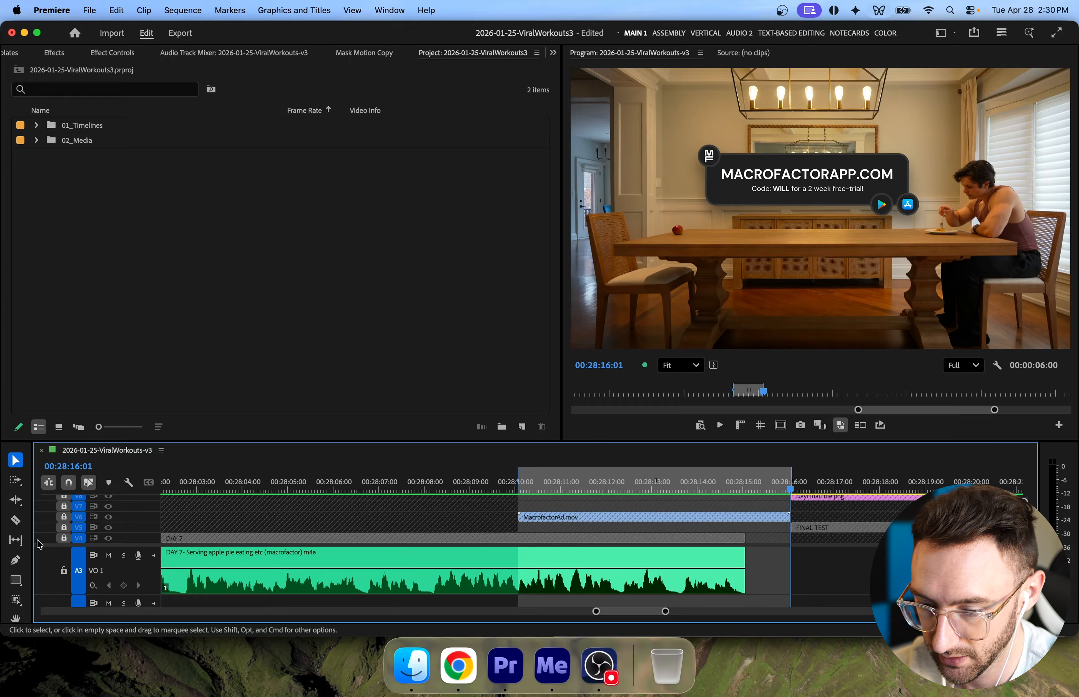
Unlock track V6 and disable the MacrofactorAd.mov clip so only the background footage shows.
click(64, 517)
click(565, 519)
key(shift+super+e)
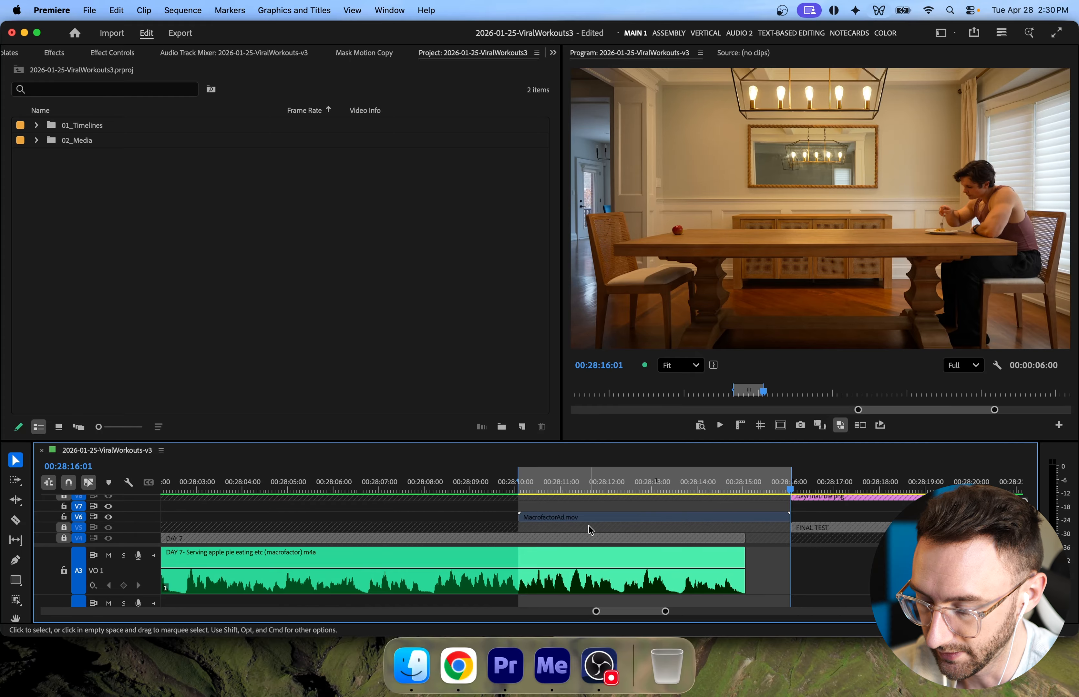
Open the media export for the marked range, name the file Background - Macrofactor Ad Demo, and use the Match Source - Adaptive High Bitrate preset.
key(super+m)
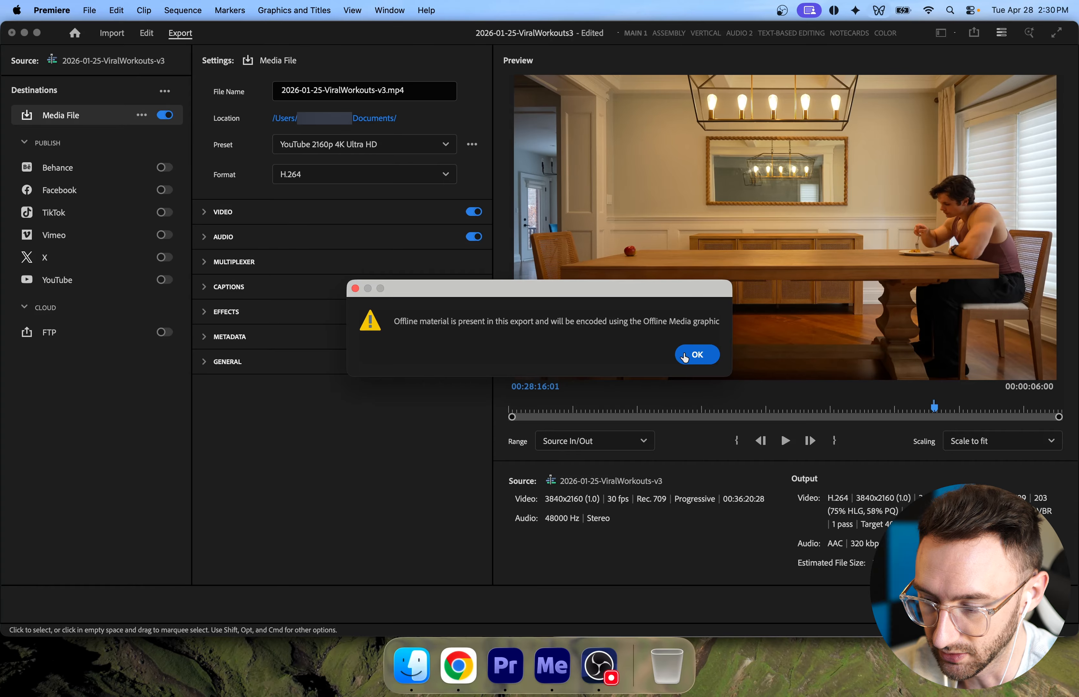
click(694, 356)
click(380, 86)
text(Back)
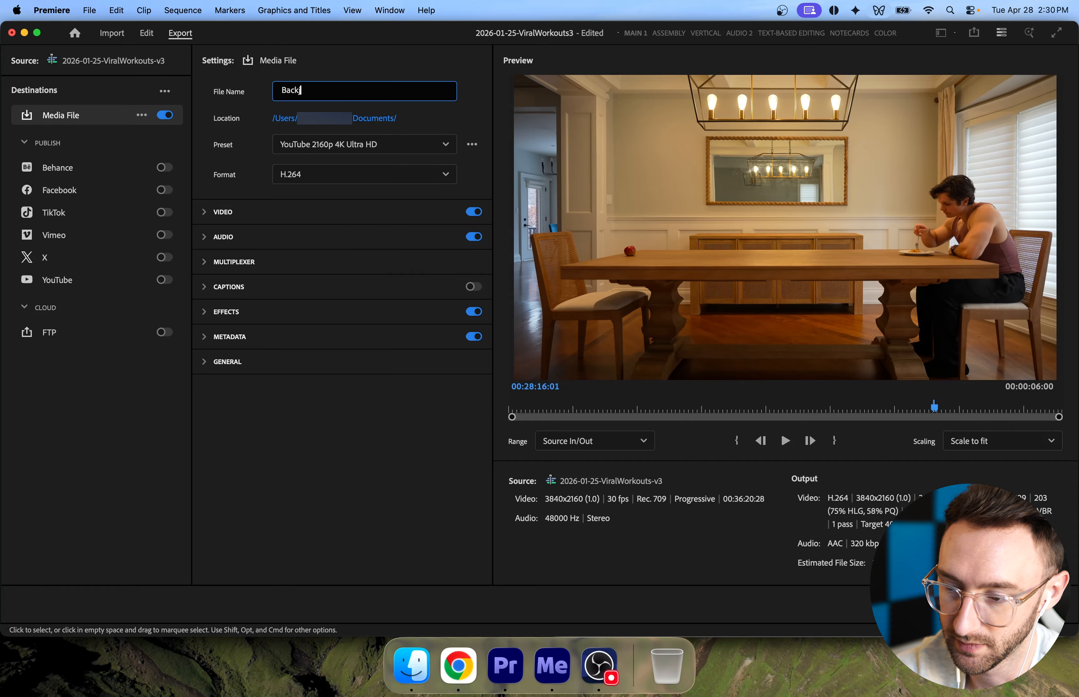
text(ground - Ma)
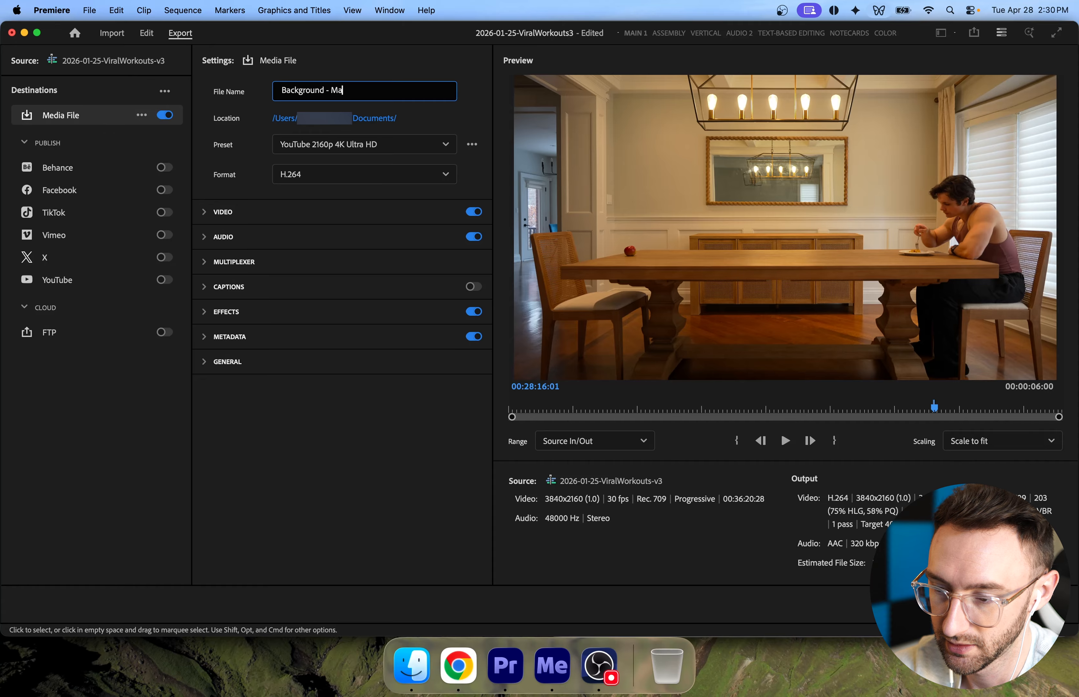
text(crofadtor)
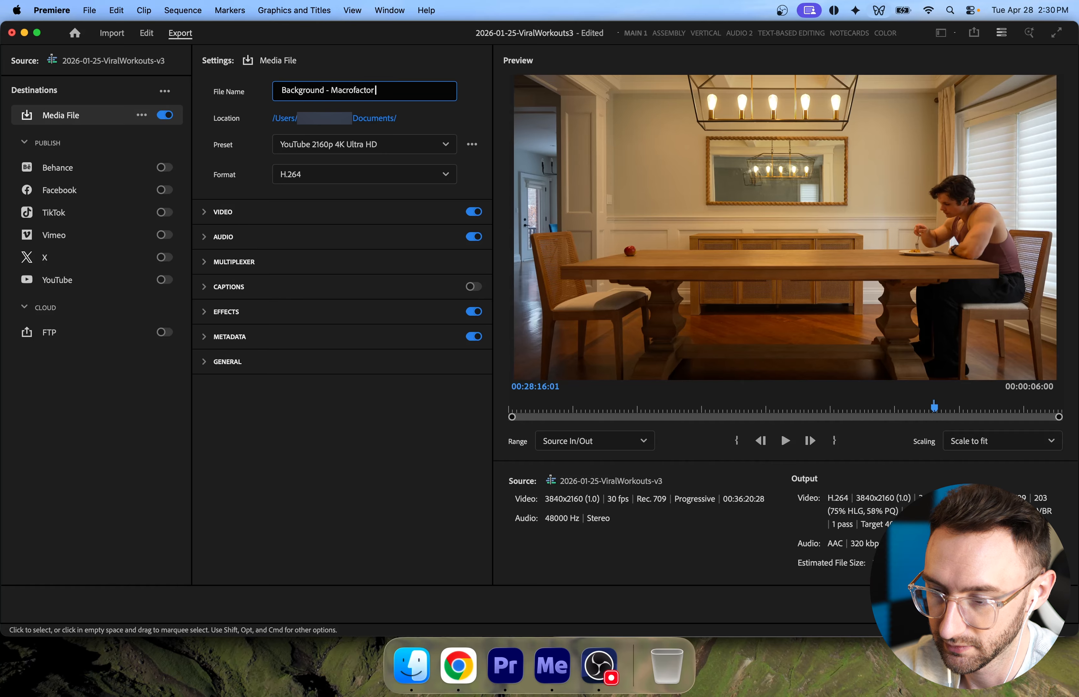
text( Ad Demo)
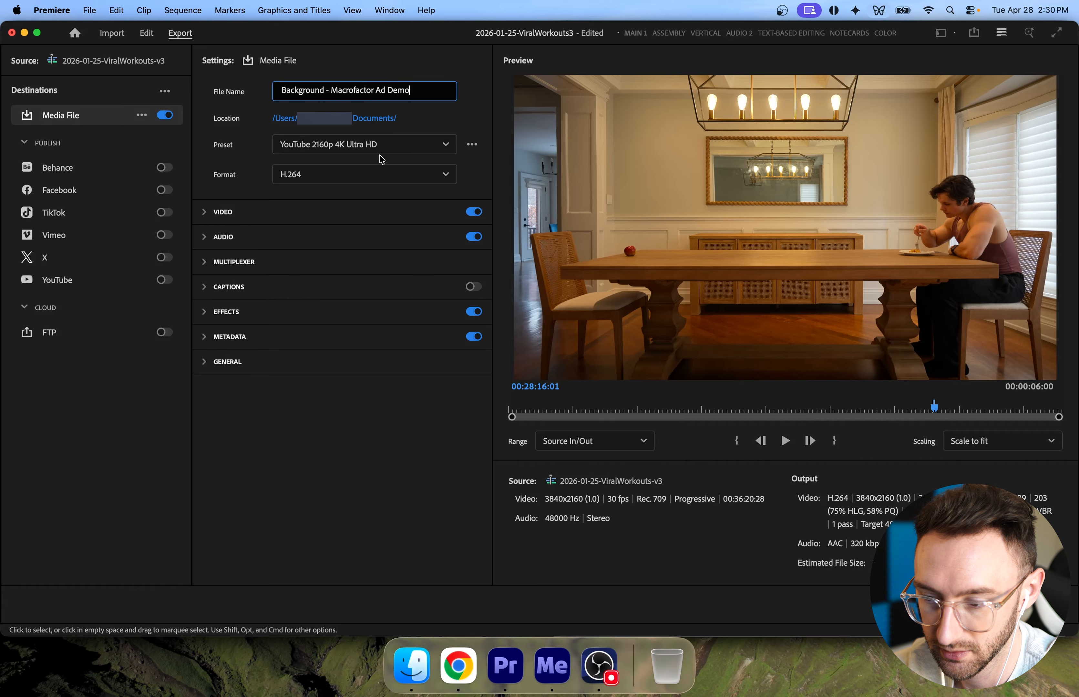
click(376, 145)
click(377, 190)
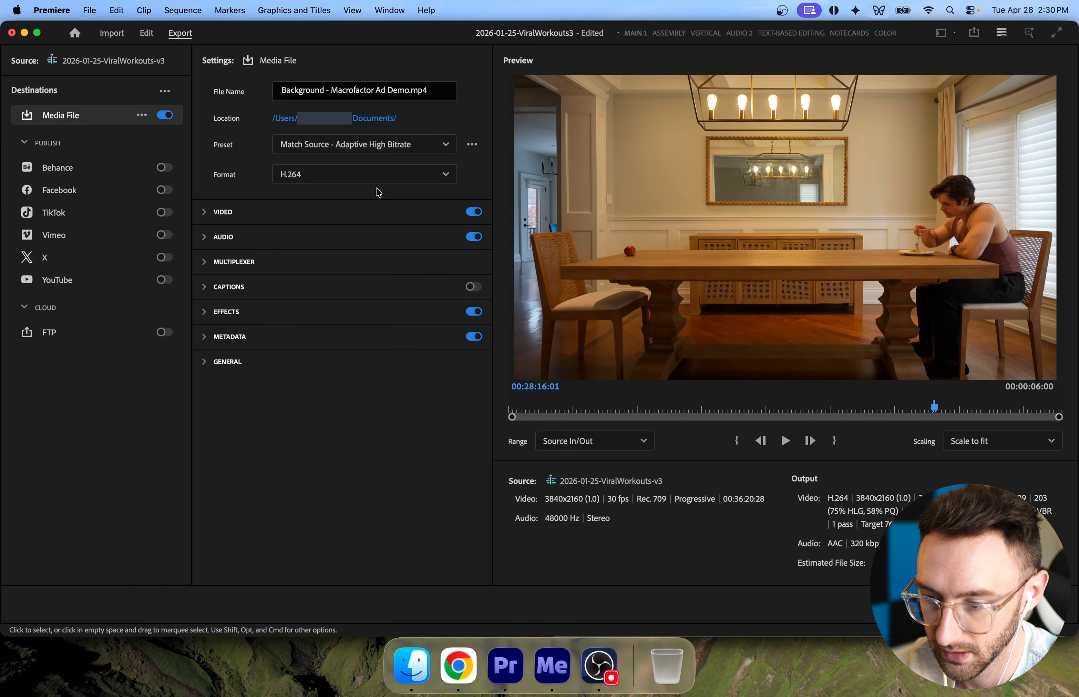
Set the export location to the Downloads folder and send the export to Media Encoder.
click(390, 118)
click(315, 270)
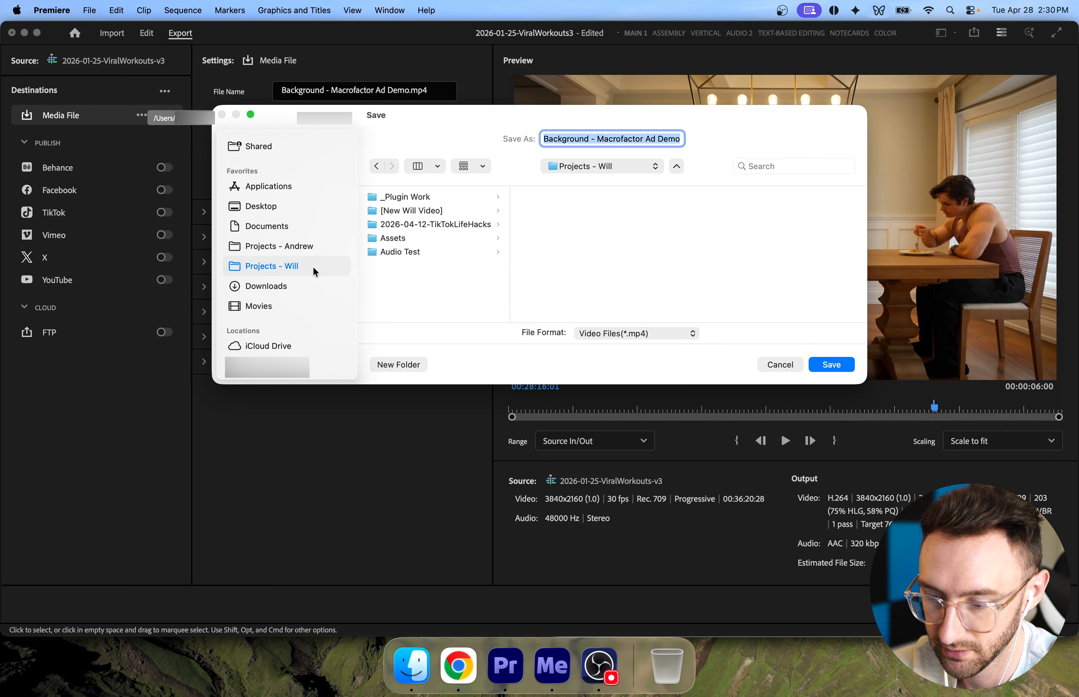
click(298, 290)
click(835, 367)
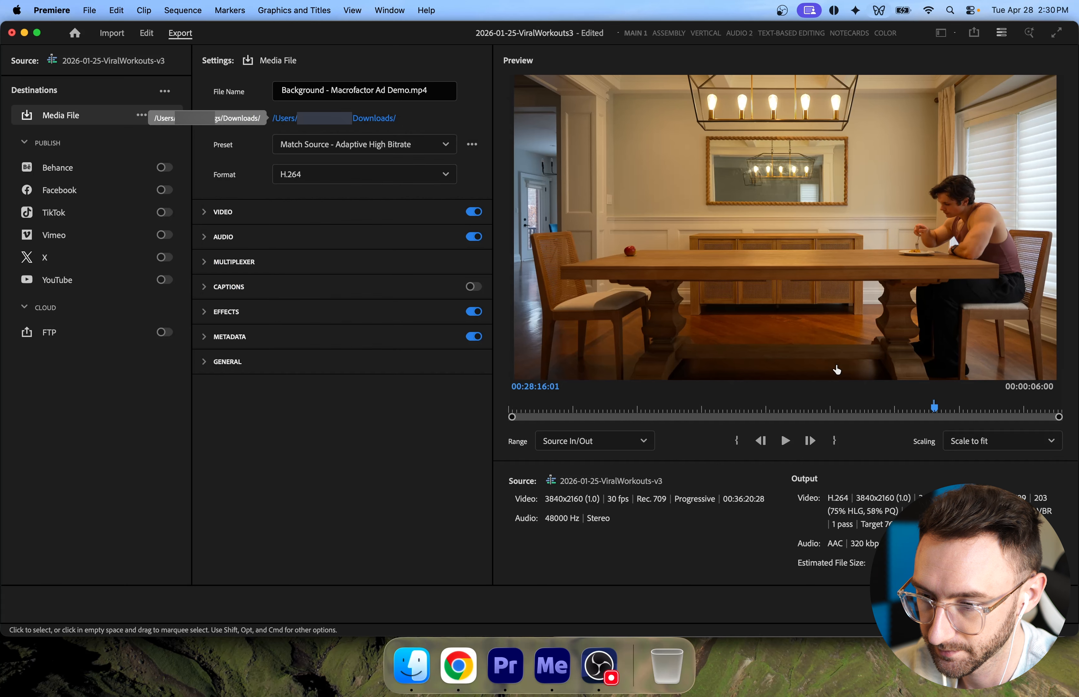
click(1032, 604)
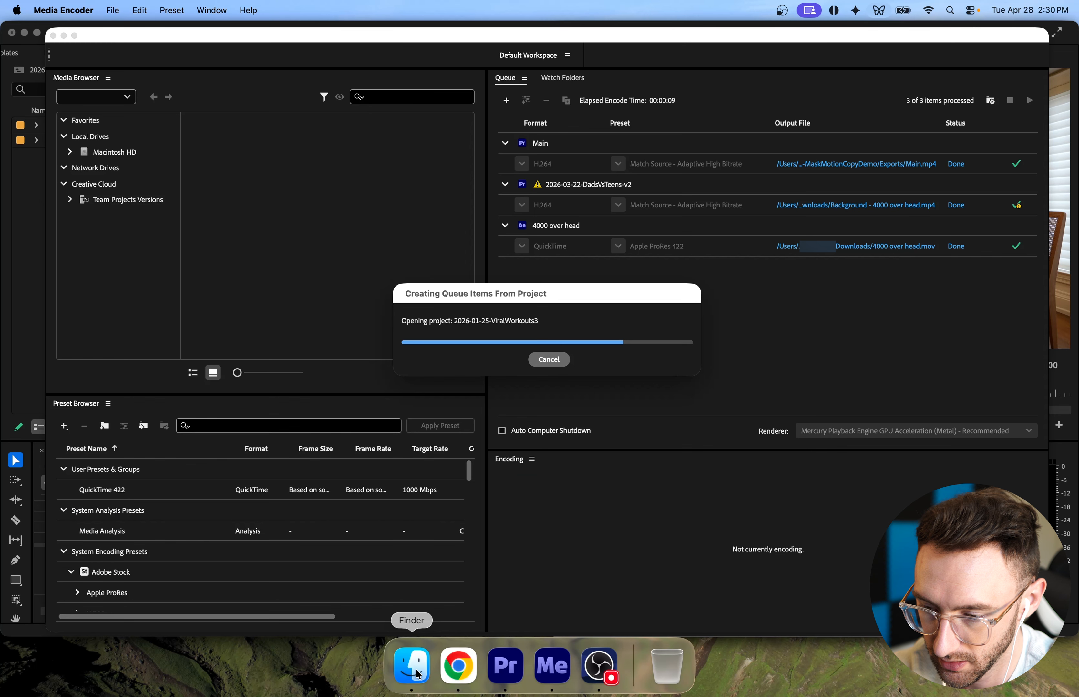
Switch to Finder and open the VFX folder inside the video project's Resources folder.
click(411, 665)
click(868, 536)
scroll(874, 540, left, 3)
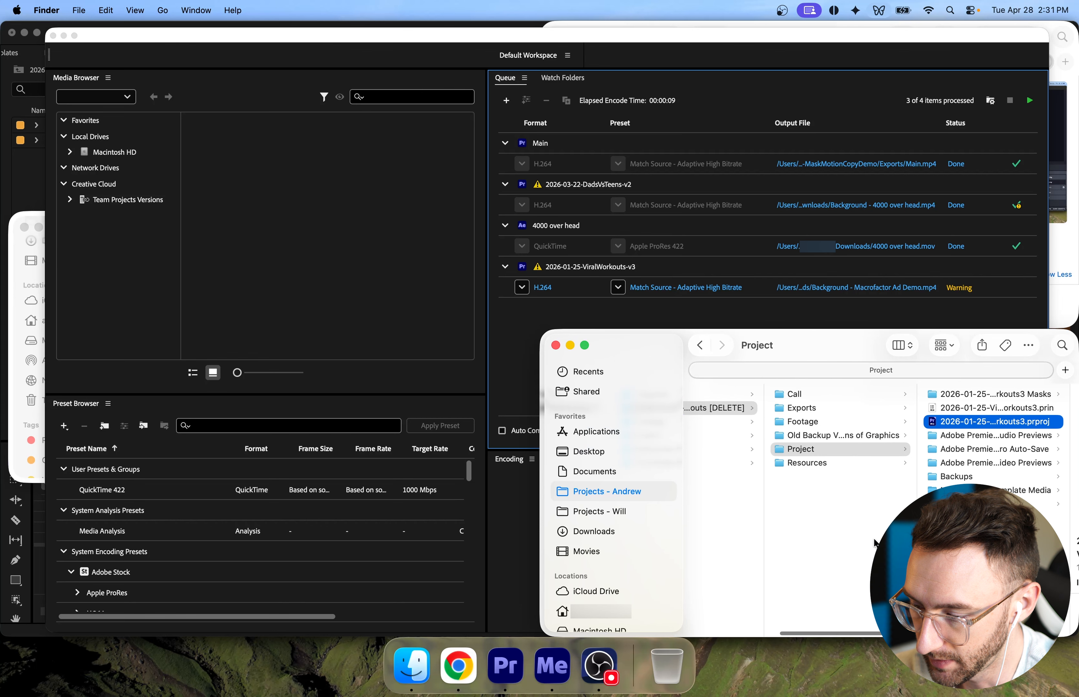
scroll(868, 463, left, 2)
click(868, 449)
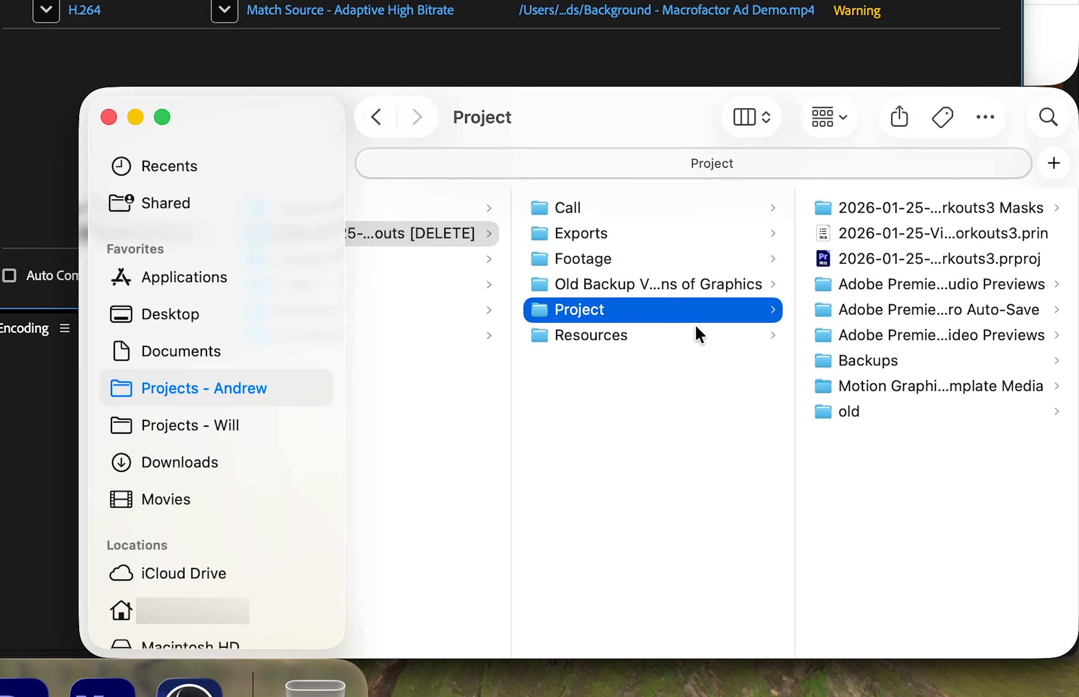
click(696, 331)
click(877, 361)
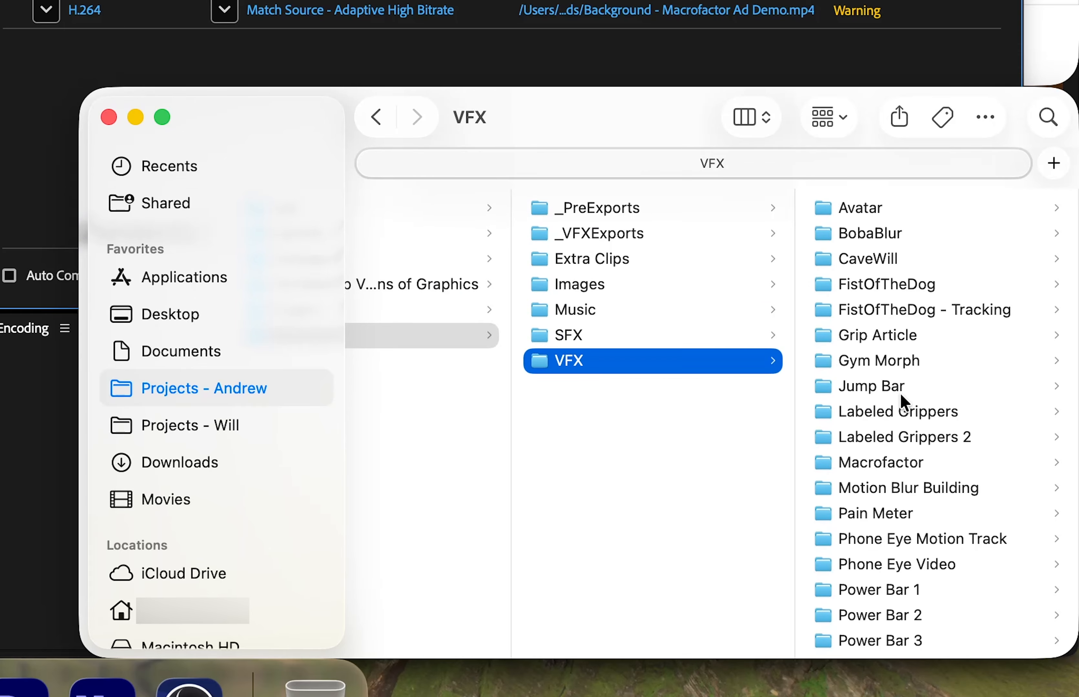
Create a new folder named Macrofactor Ad Demo inside the VFX folder.
key(super+shift+n)
text(Macrofacto)
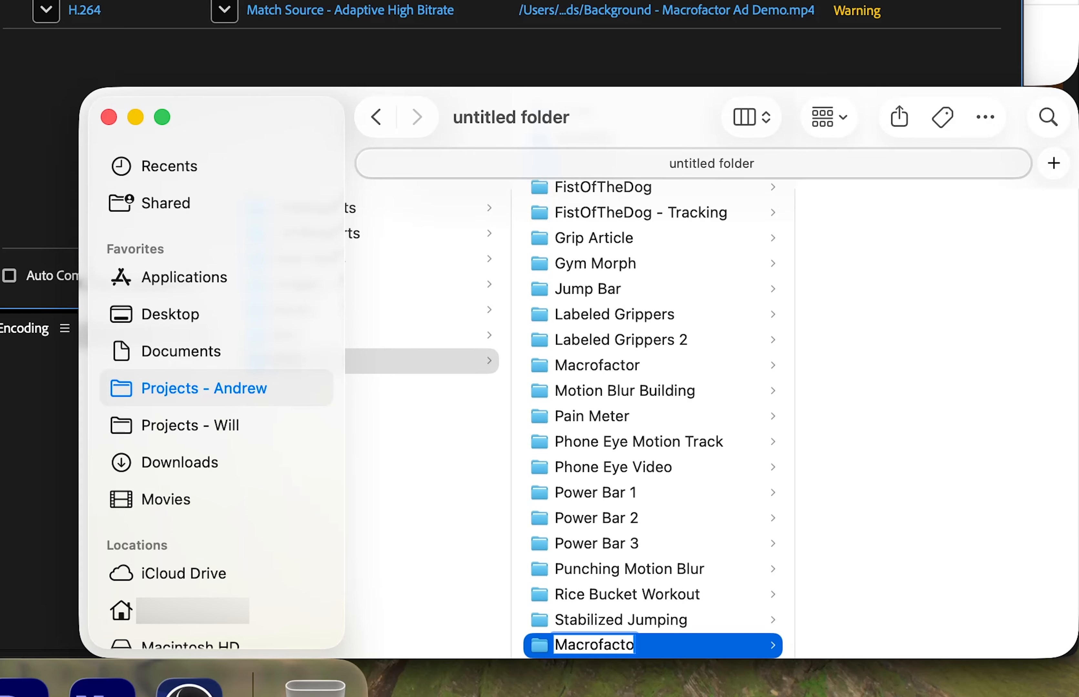
text(r Ad Demo)
key(Return)
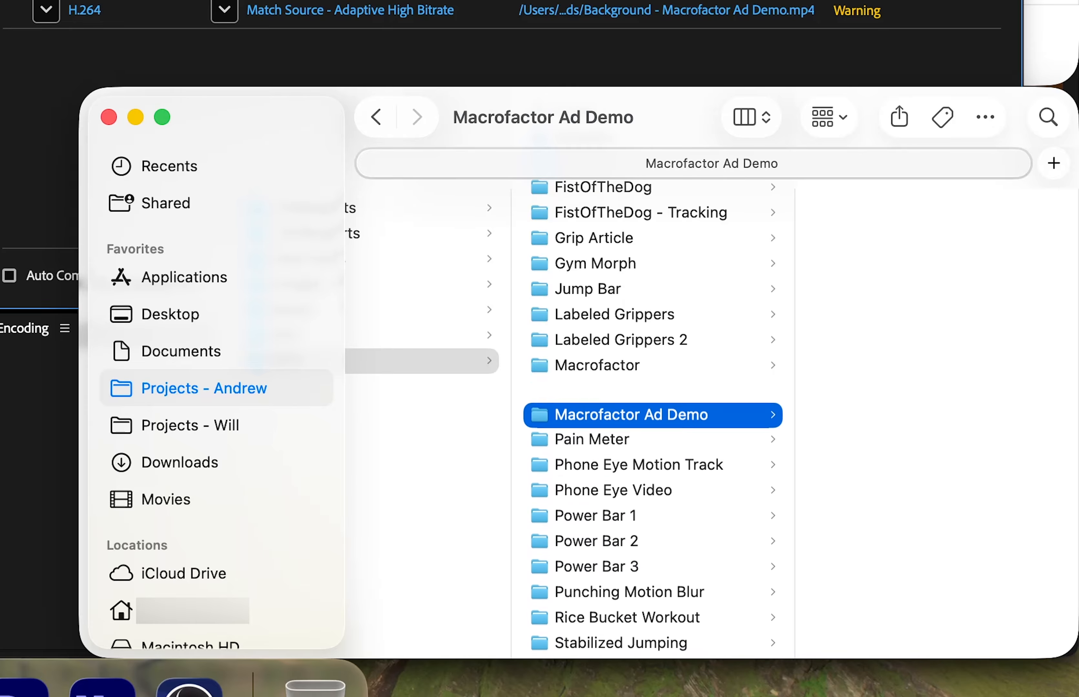
Create a Project subfolder inside Macrofactor Ad Demo and copy Blank Template.aep into it from the other Finder window.
key(super+shift+n)
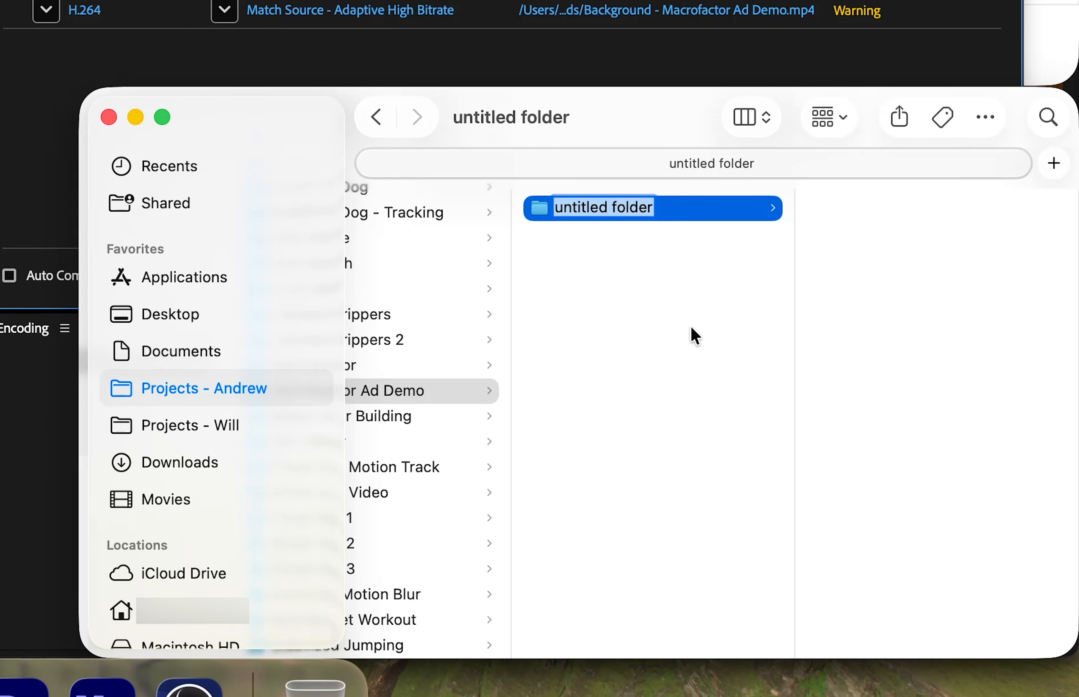
text(Project)
key(Return)
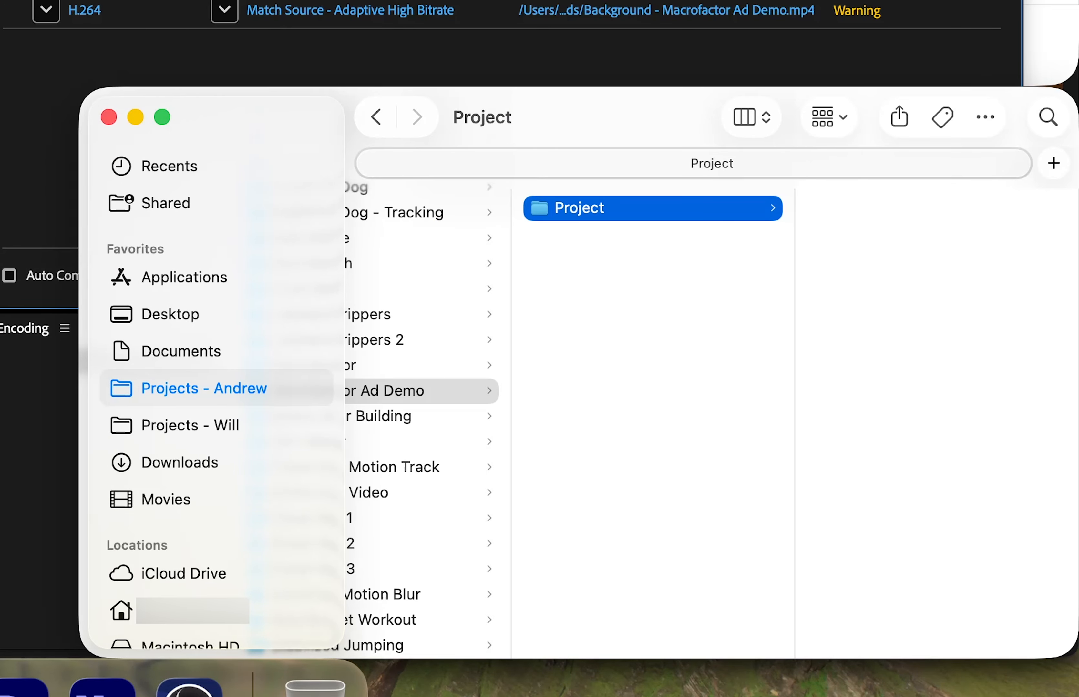
key(super+grave)
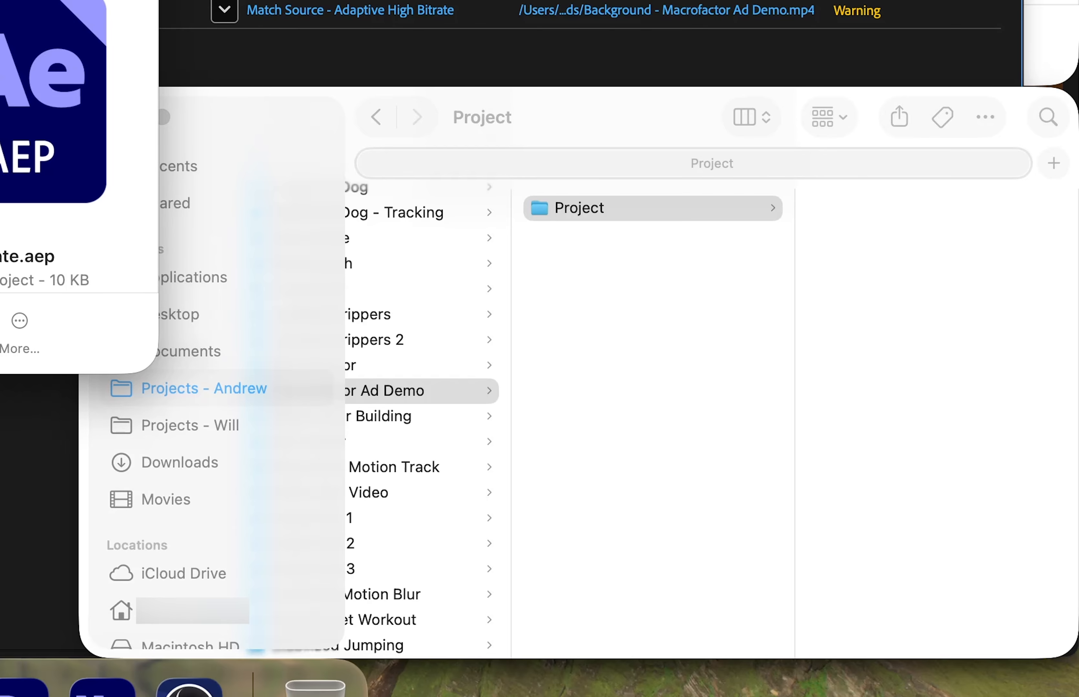
click(891, 284)
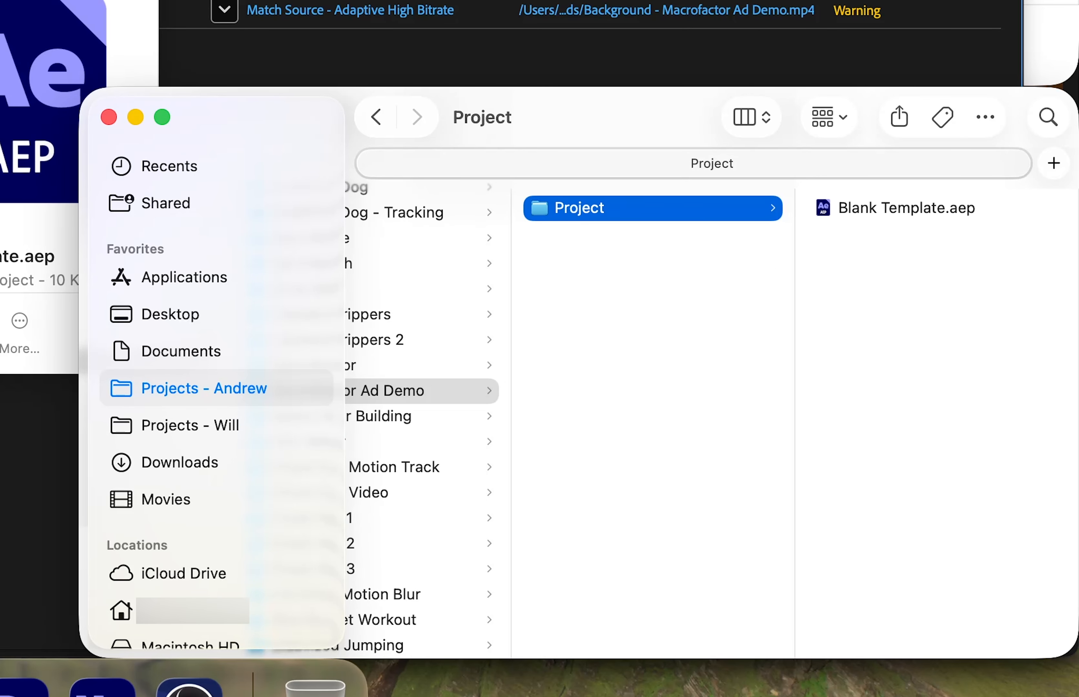
Rename the copied Blank Template.aep as Macrofactor Ad Demo.aep.
click(915, 209)
key(Return)
text(Macro)
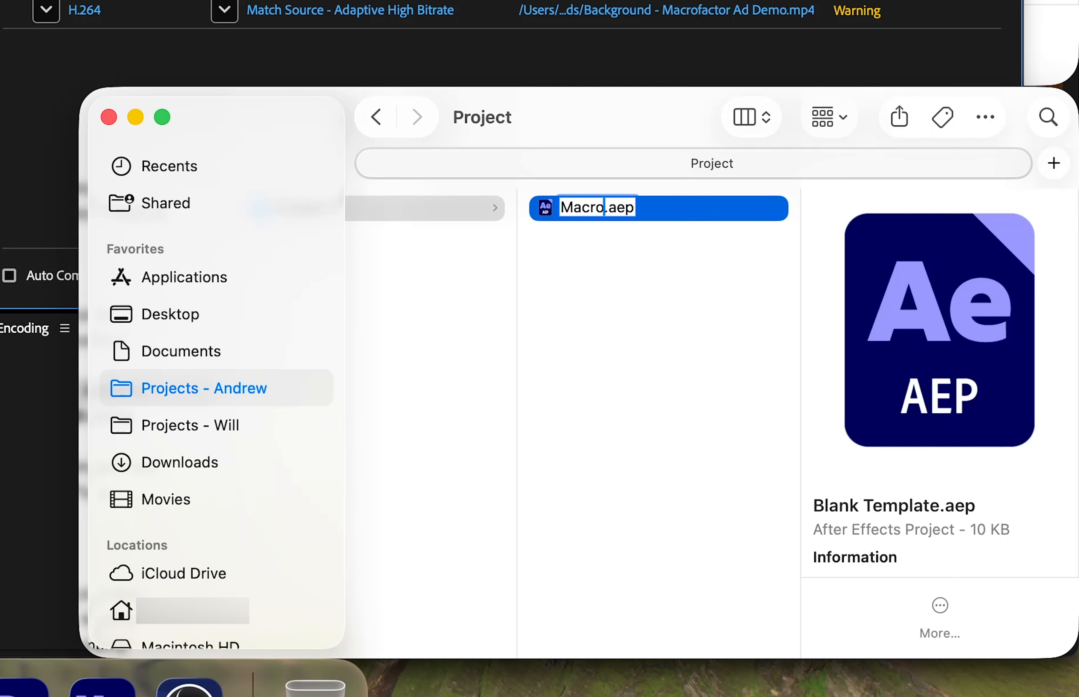
text(factor Ad )
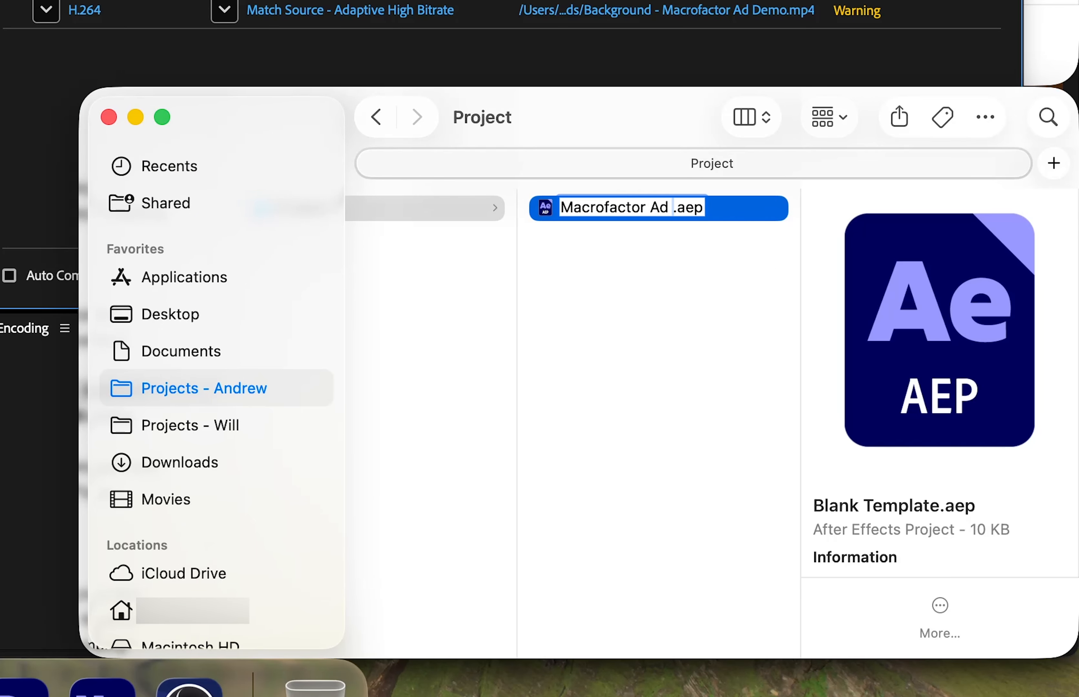
text(demo)
key(BackSpace)
key(BackSpace)
key(BackSpace)
key(BackSpace)
text(Demo)
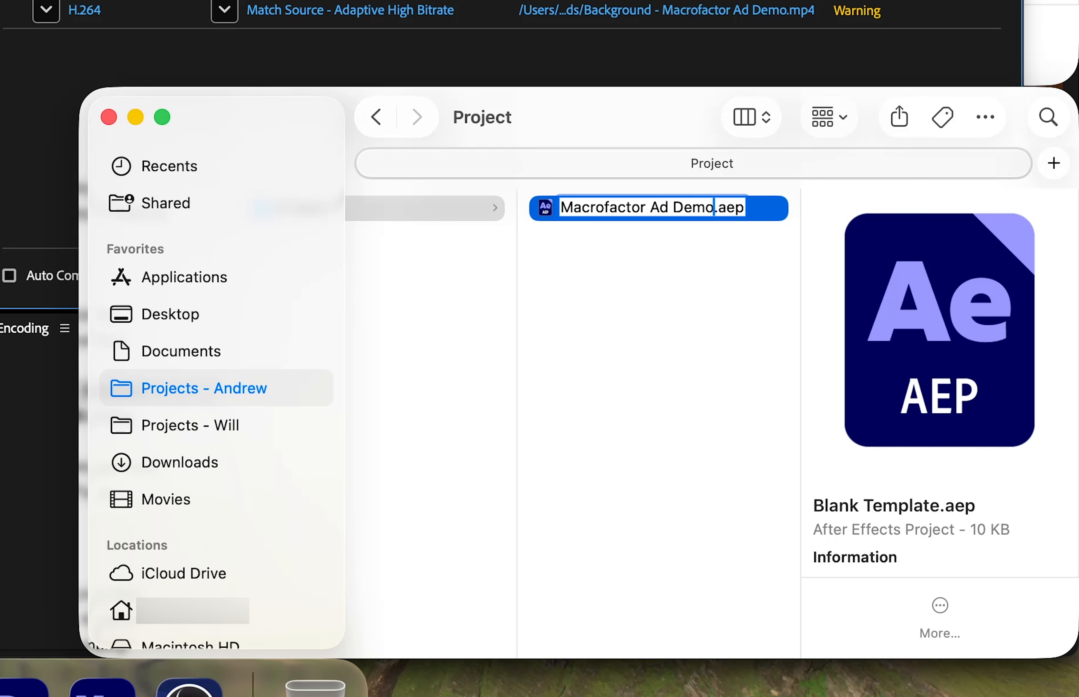
key(Return)
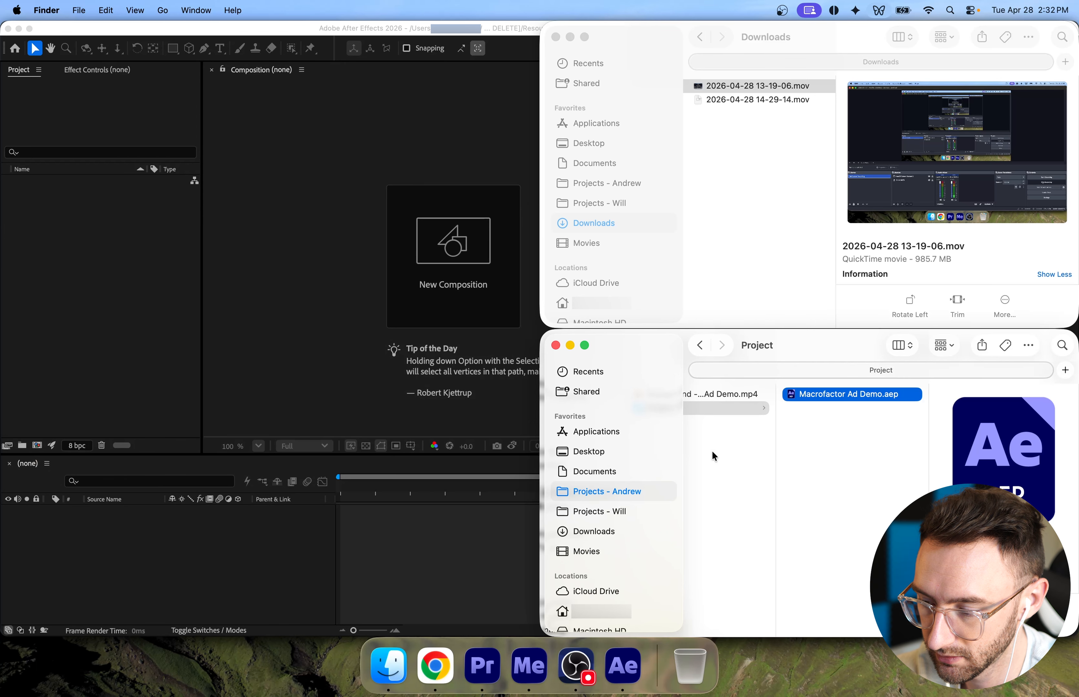
Import Background - Macrofactor Ad Demo.mp4 from the Finder into the After Effects project and create a composition from it.
click(713, 451)
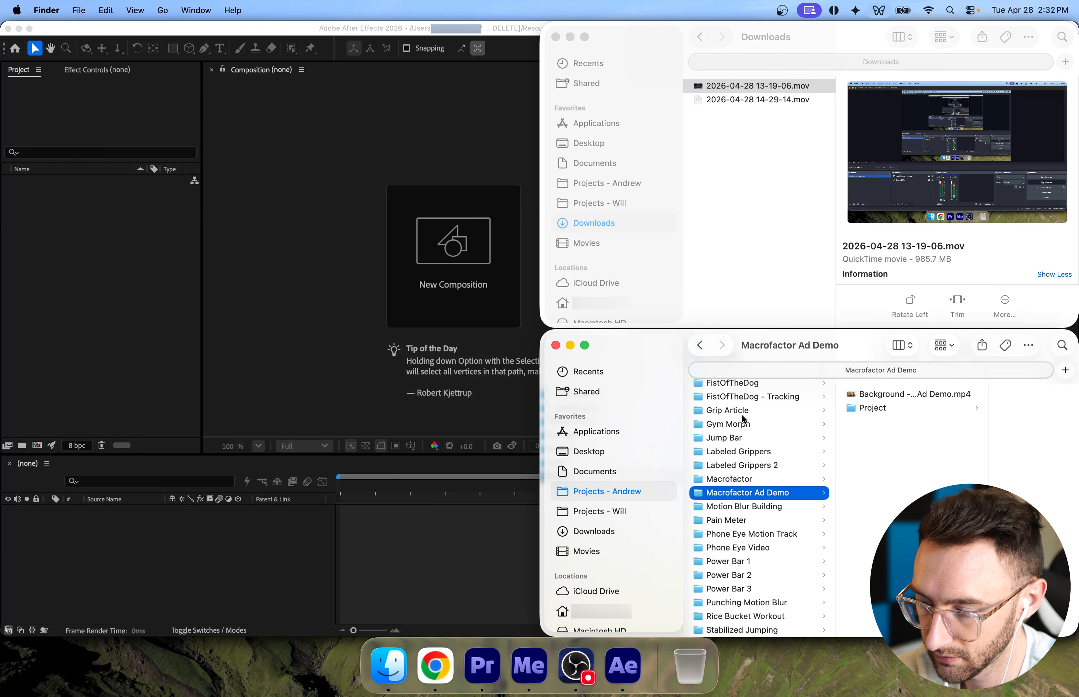
drag(898, 400, 111, 322)
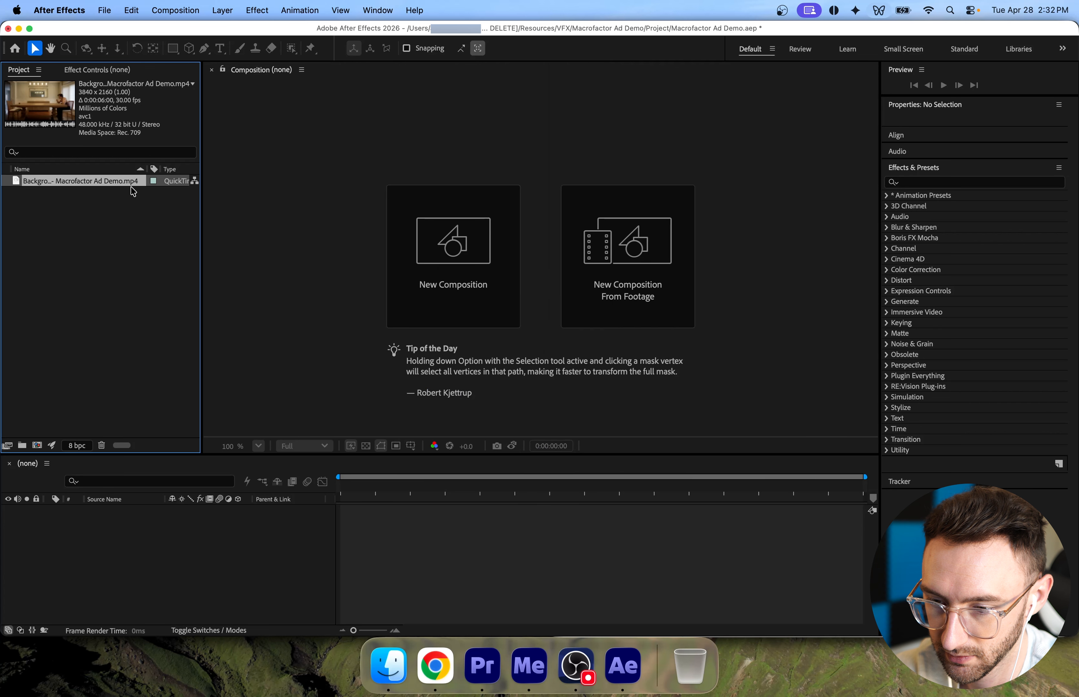
drag(132, 185, 102, 446)
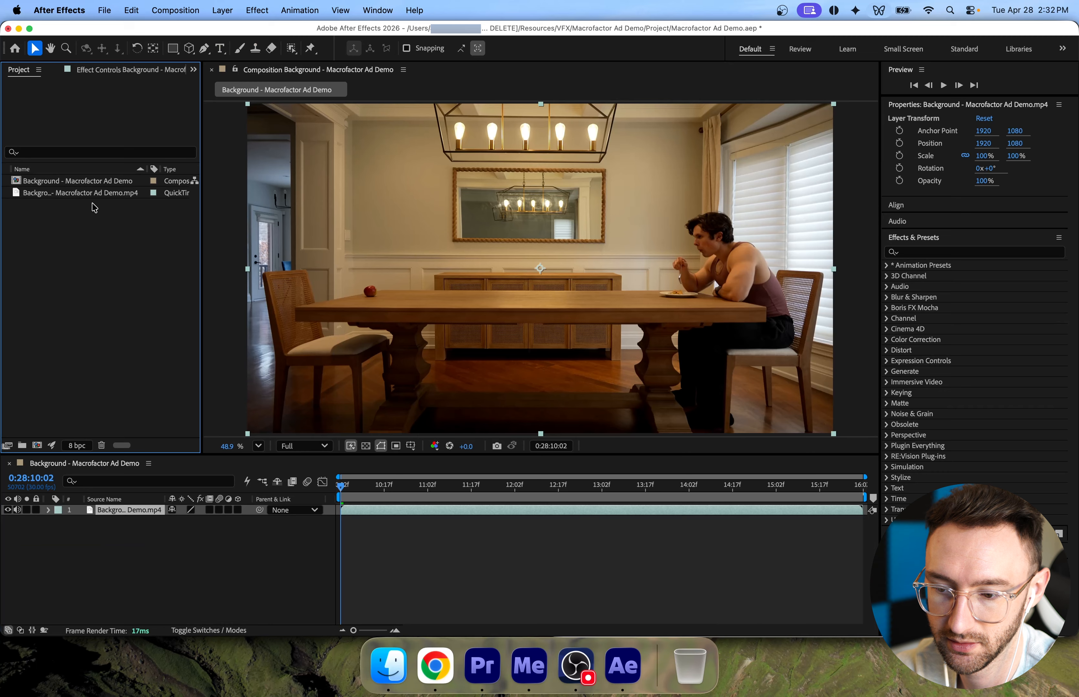
Rename the new composition as Macrofactor Ad Demo.
click(100, 182)
click(71, 181)
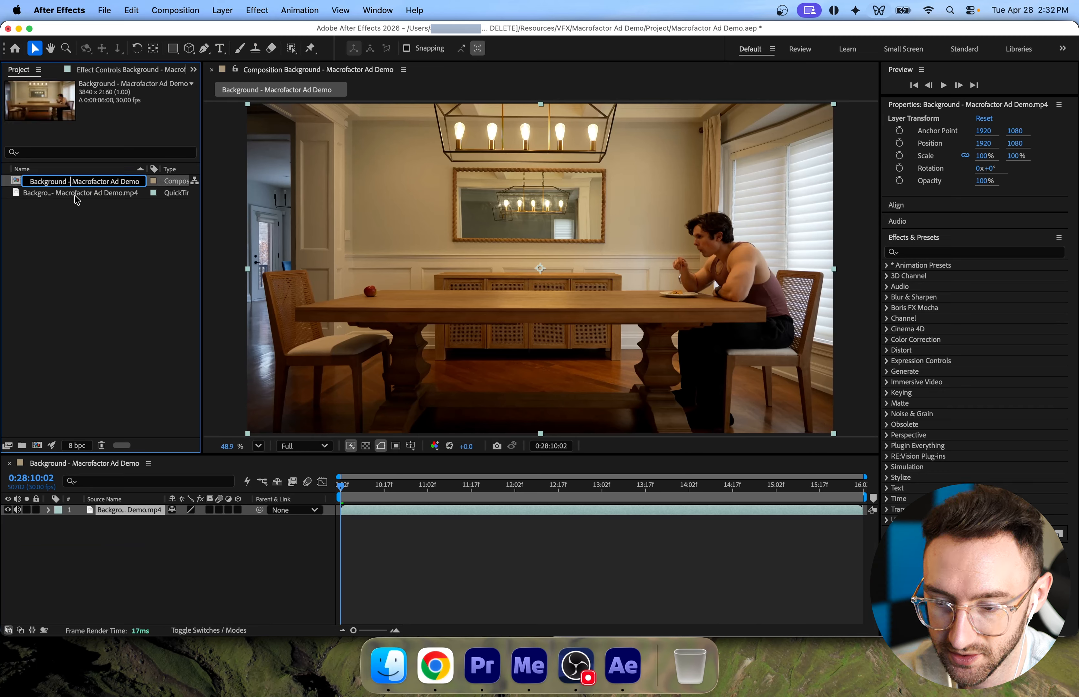
key(BackSpace)
key(Return)
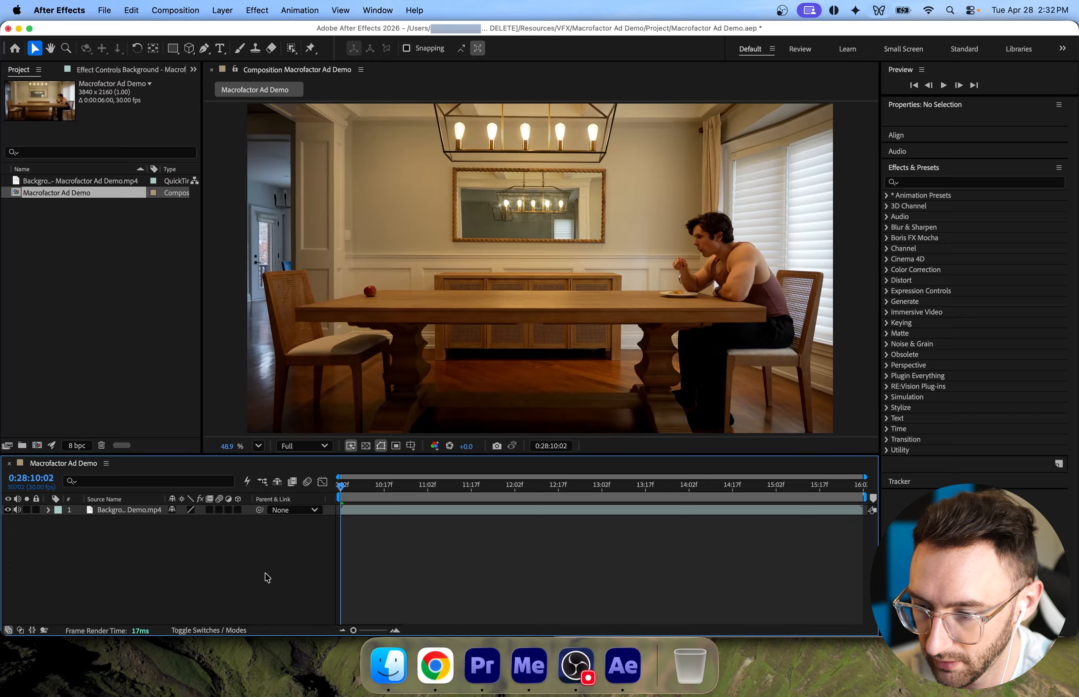
Import MacrofactorText.png from the Finder, add it above the background clip in the composition, and hide its layer.
click(389, 664)
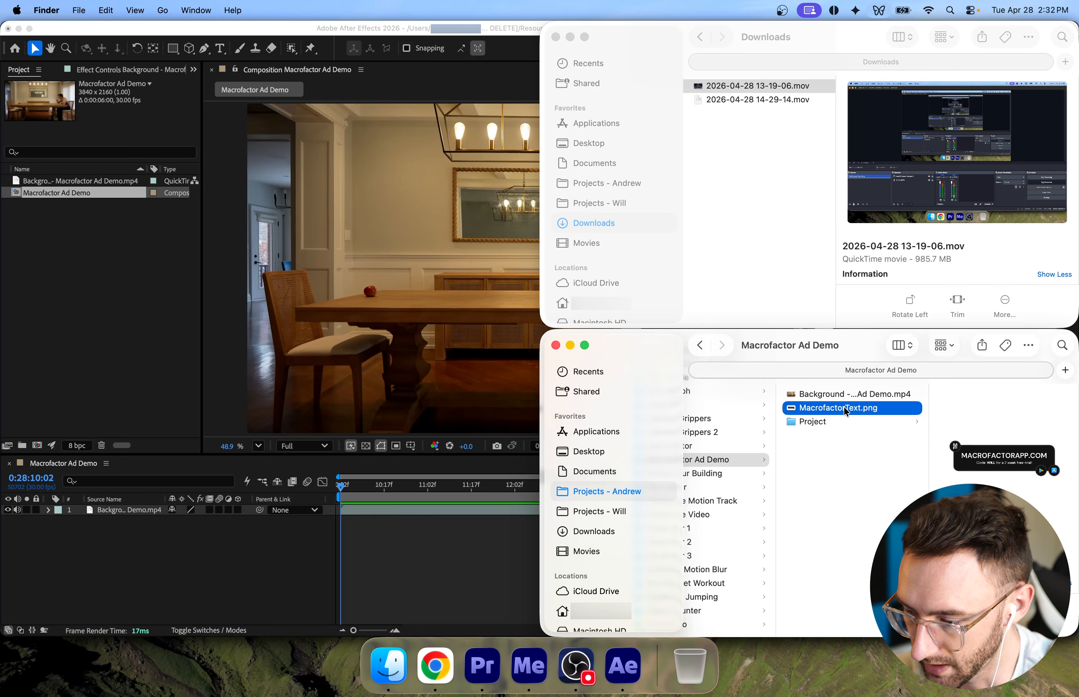
drag(844, 406, 110, 315)
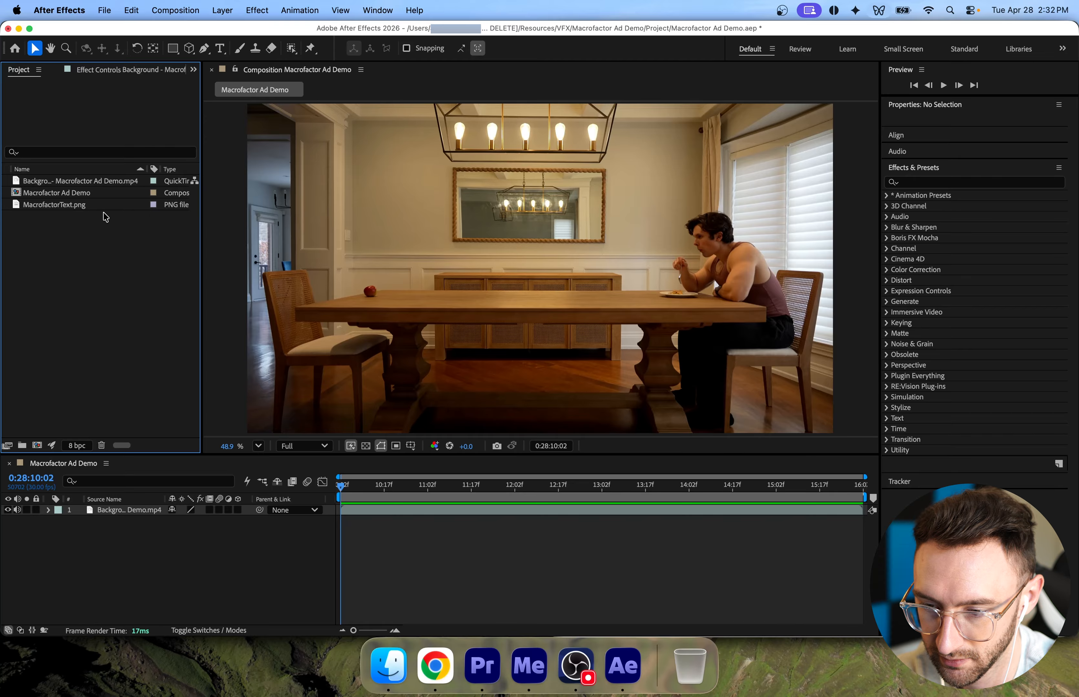
drag(106, 206, 121, 508)
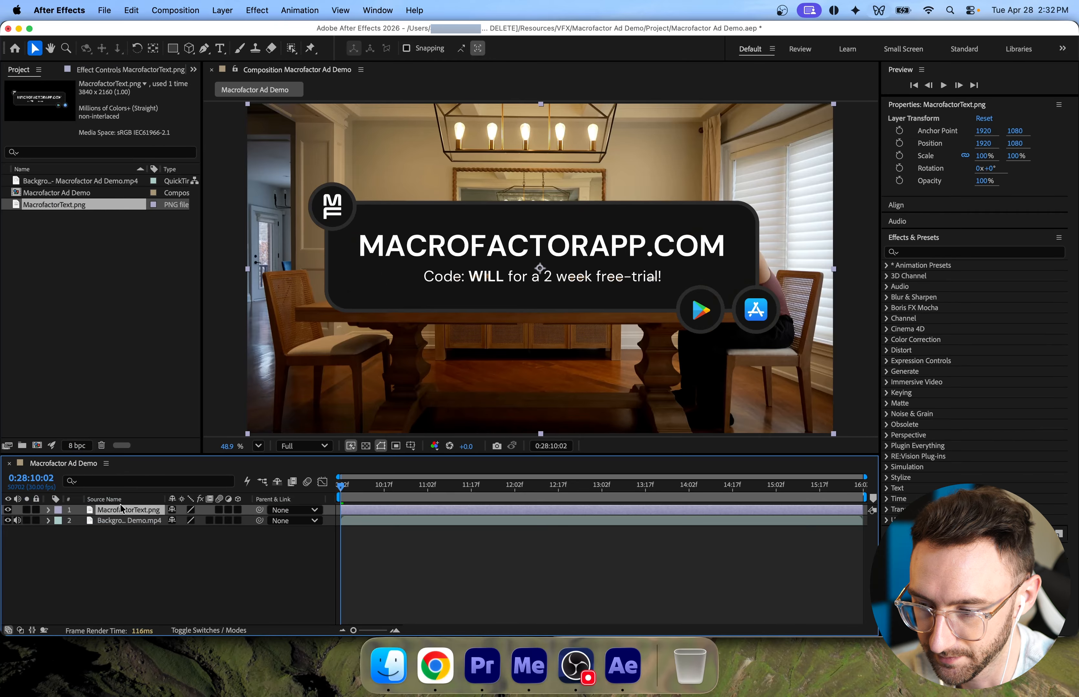
click(8, 510)
click(8, 510)
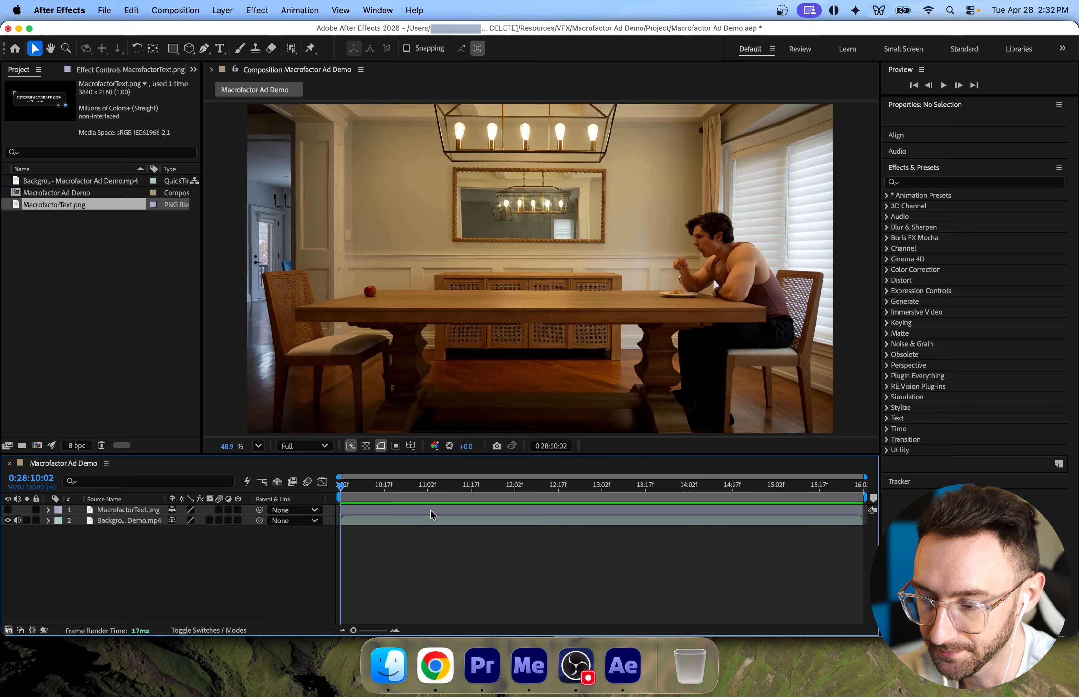
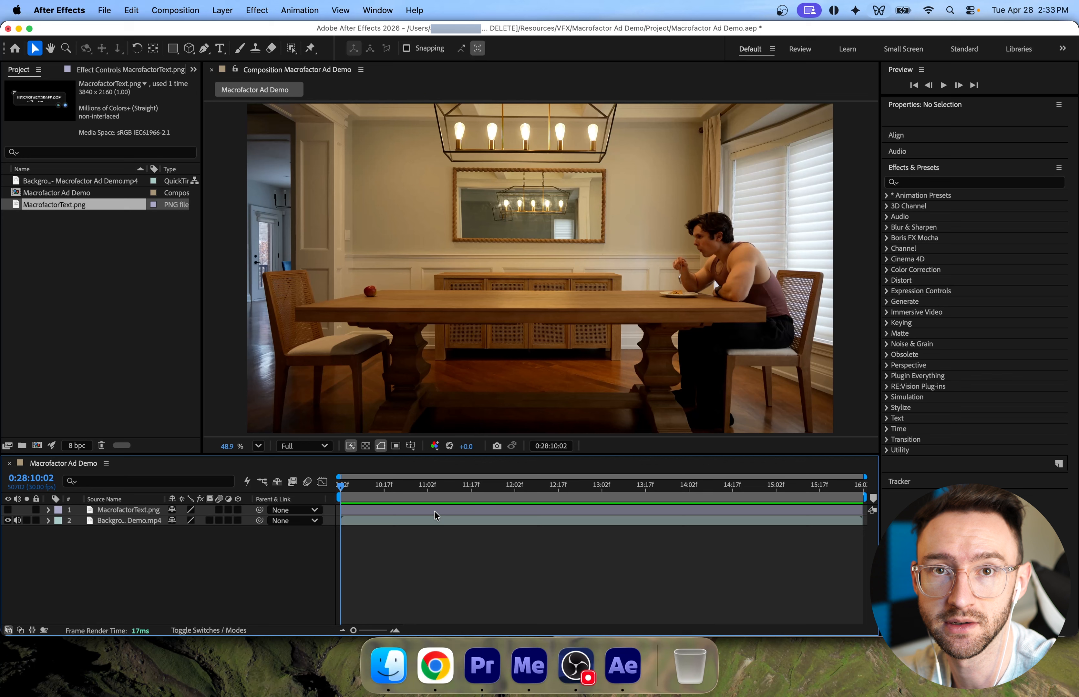
Start a Track Motion on the background layer with Position and Rotation enabled.
click(144, 522)
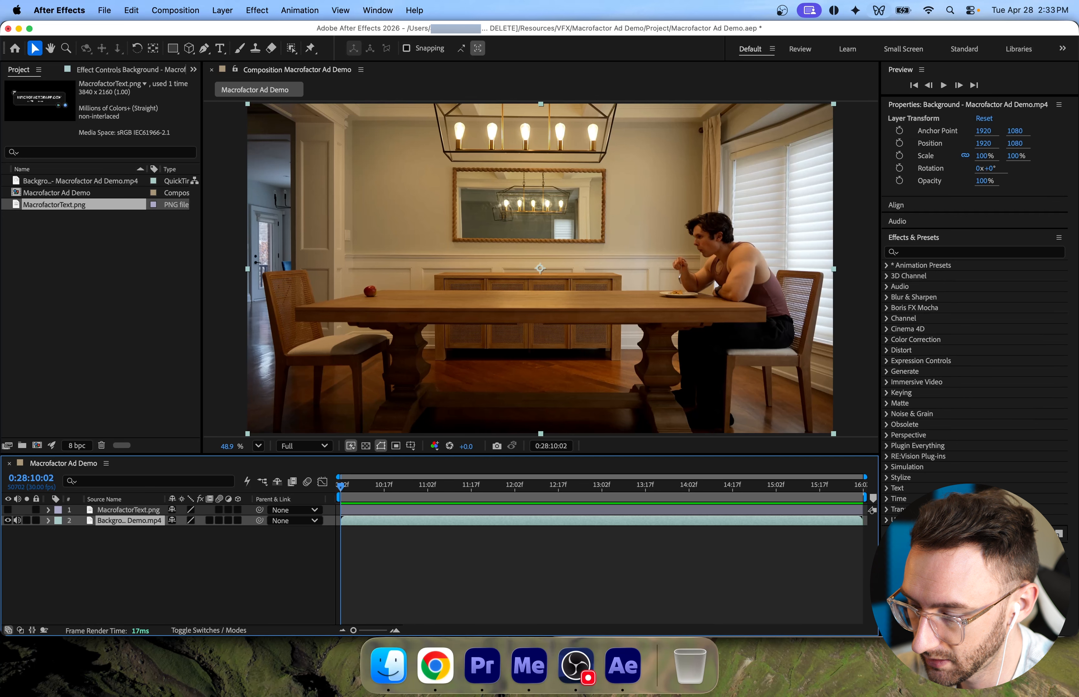
click(921, 231)
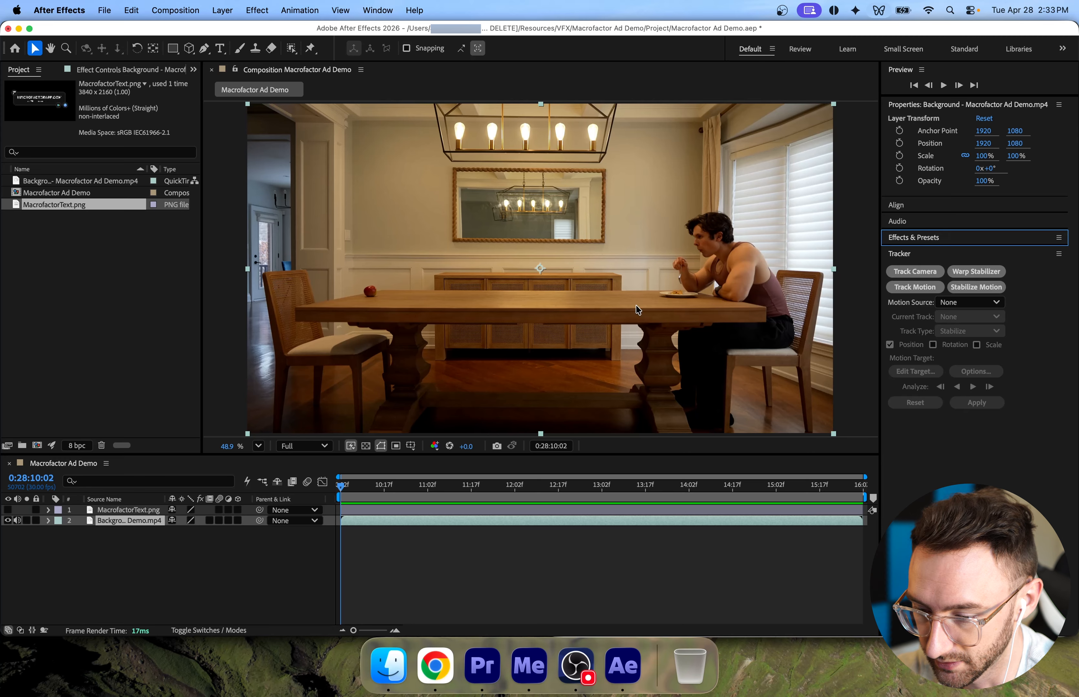
click(915, 287)
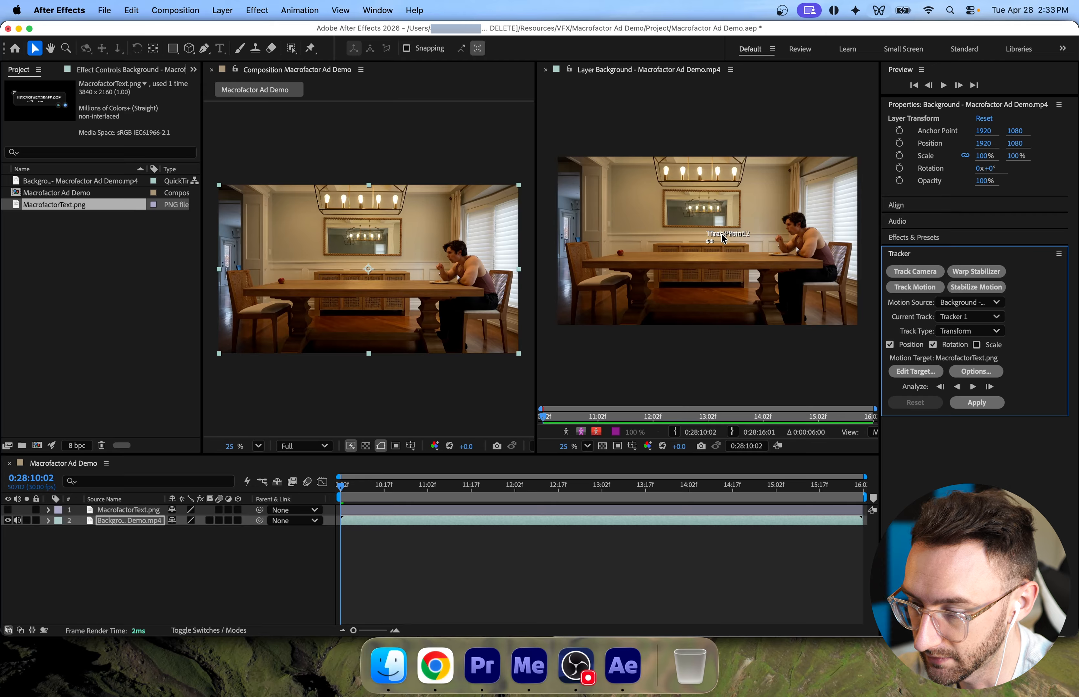
Move Track Point 2 onto the corner of the wall panel moulding between the sideboard and the seated man.
scroll(722, 234, up, 4)
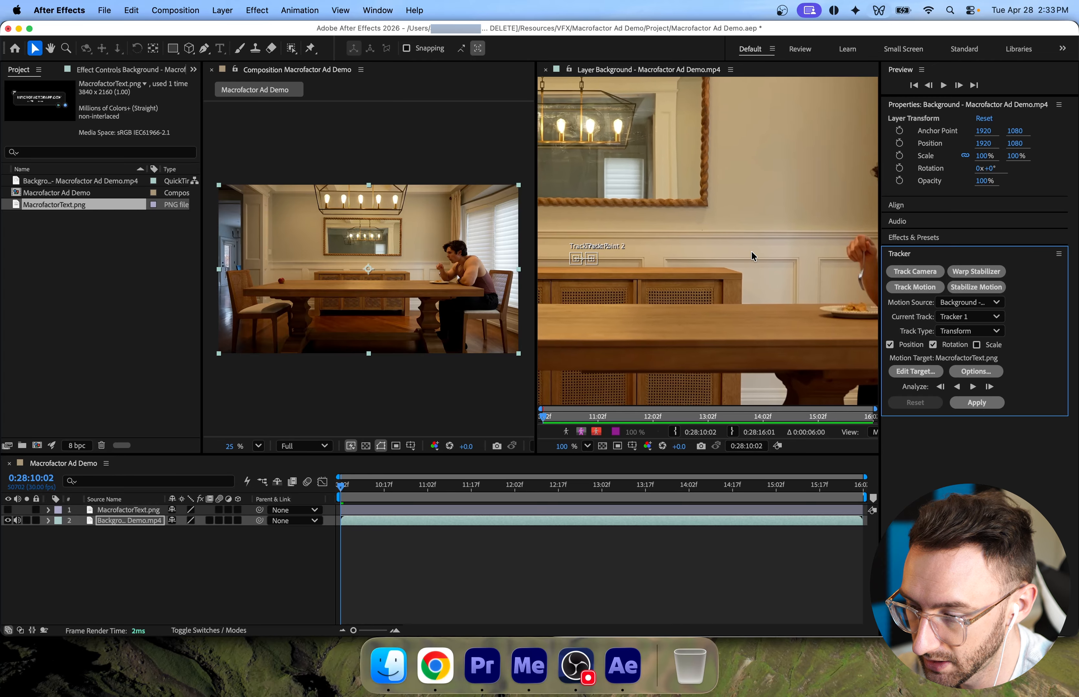
scroll(751, 250, up, 3)
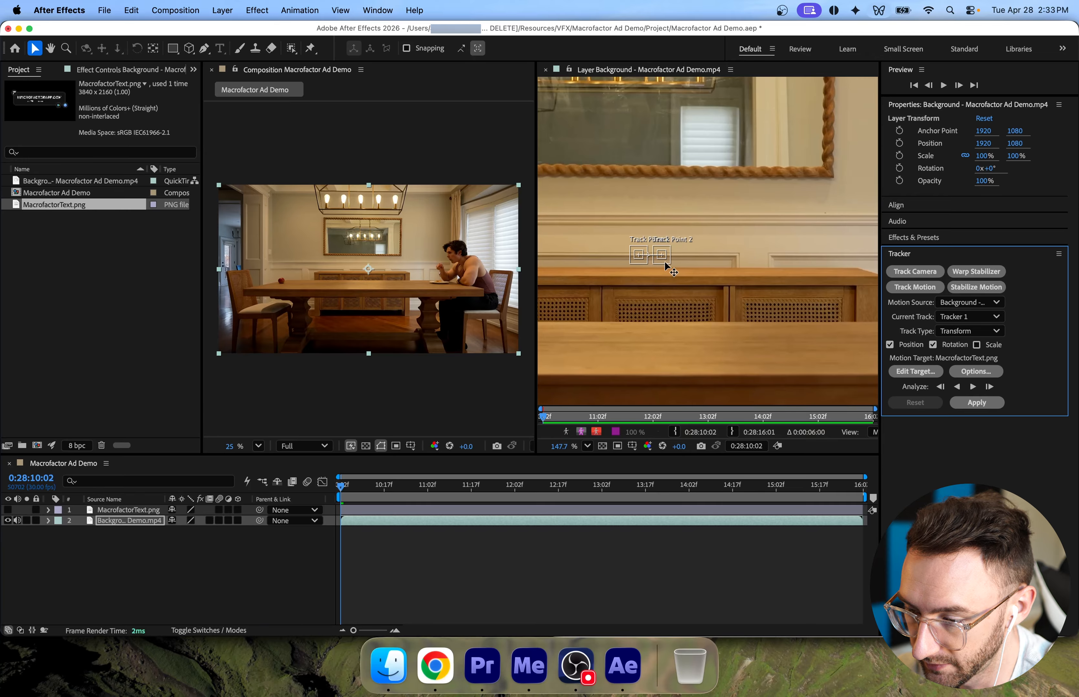
drag(665, 262, 810, 258)
scroll(810, 258, right, 5)
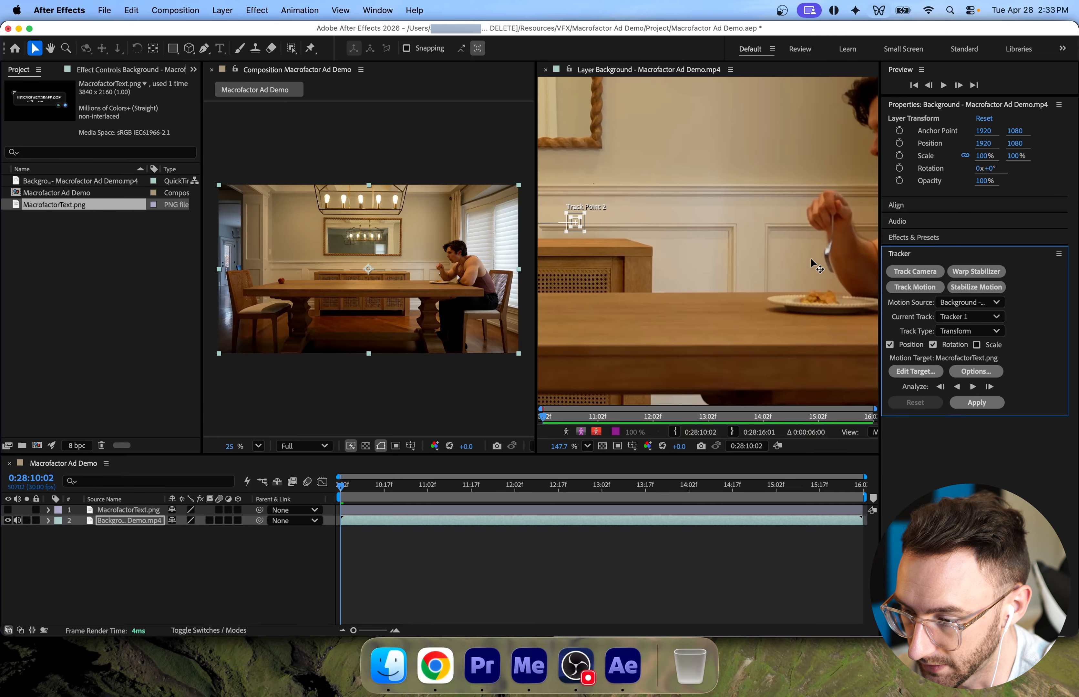
scroll(809, 258, up, 3)
scroll(810, 258, left, 8)
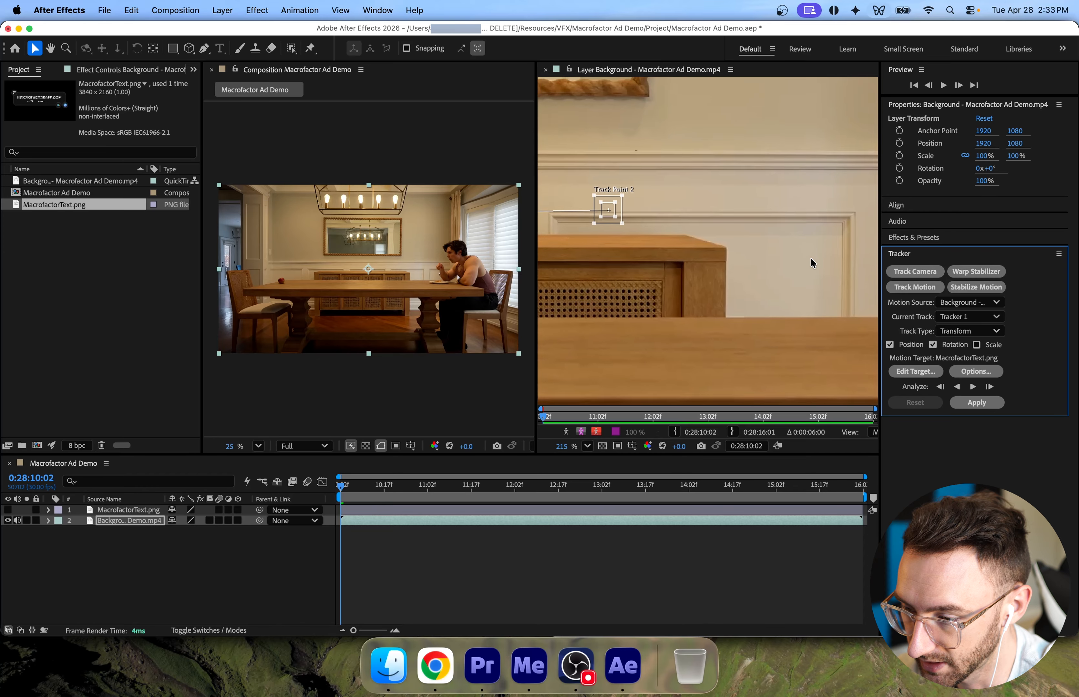
scroll(810, 260, down, 1)
drag(641, 217, 851, 234)
scroll(761, 252, up, 4)
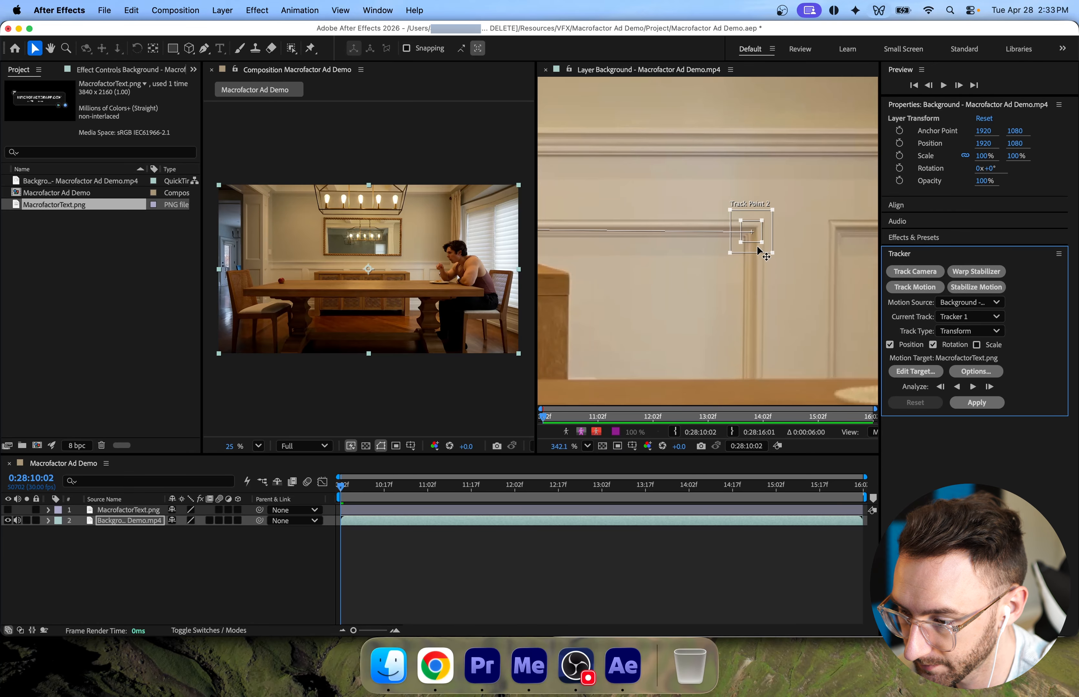
Enlarge the feature and search regions of Track Point 2 around the wall moulding corner.
scroll(760, 251, up, 2)
drag(771, 231, 785, 216)
drag(735, 183, 714, 166)
drag(751, 201, 733, 186)
scroll(640, 239, down, 6)
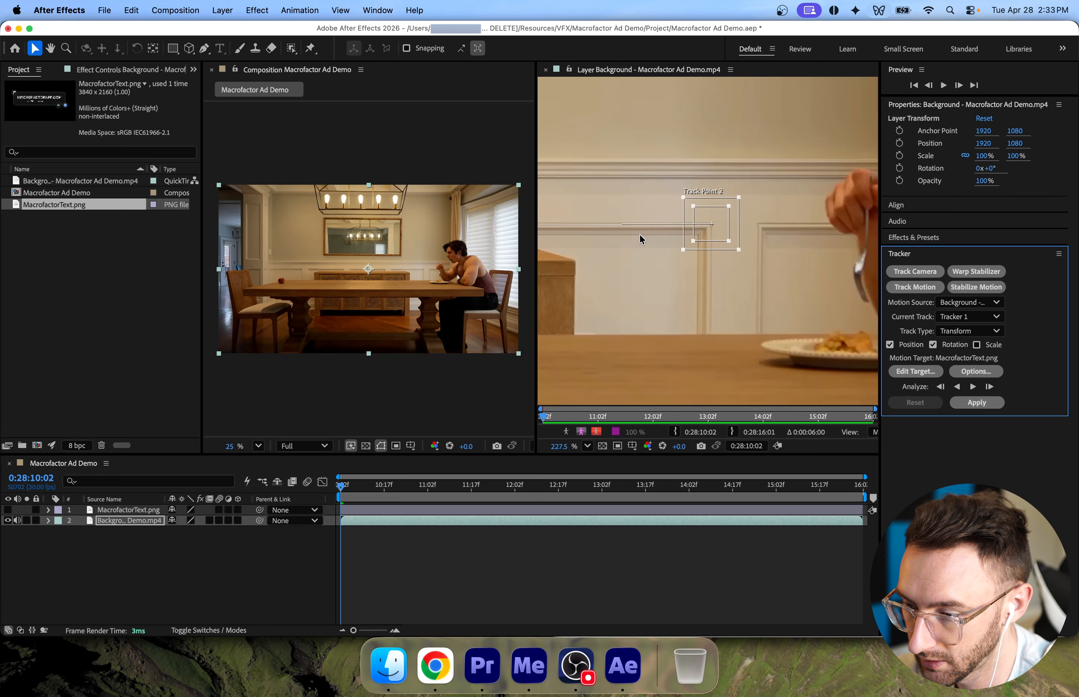
scroll(780, 282, down, 2)
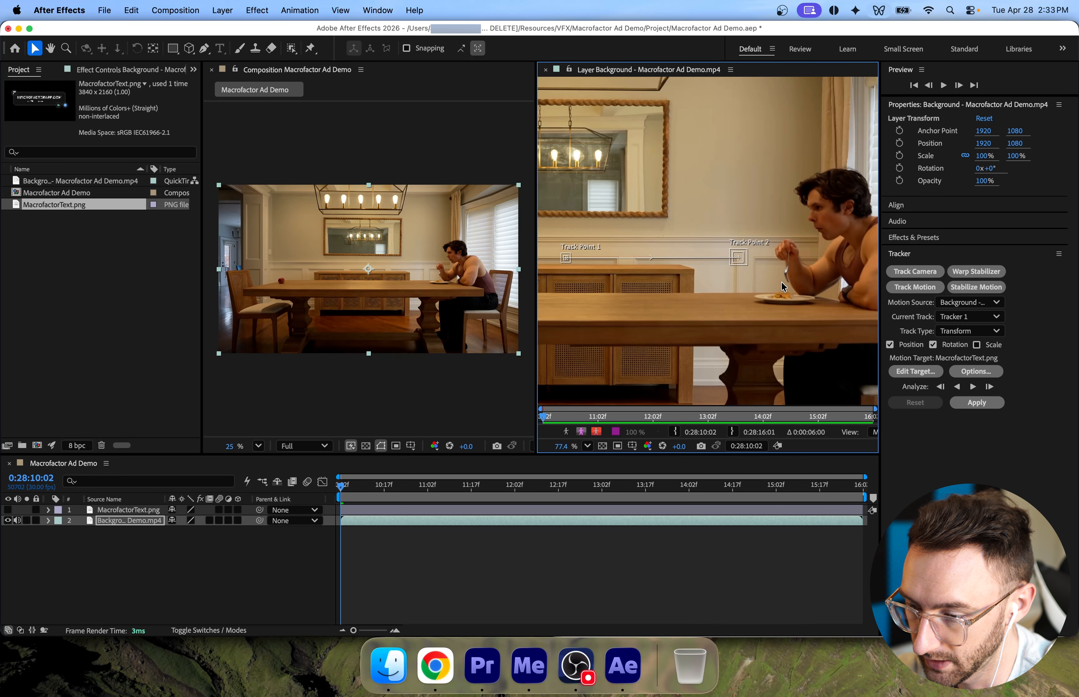
Examine the doorway side of the footage for a high-contrast detail suitable for Track Point 1.
scroll(581, 308, down, 2)
scroll(580, 308, left, 8)
scroll(582, 313, right, 4)
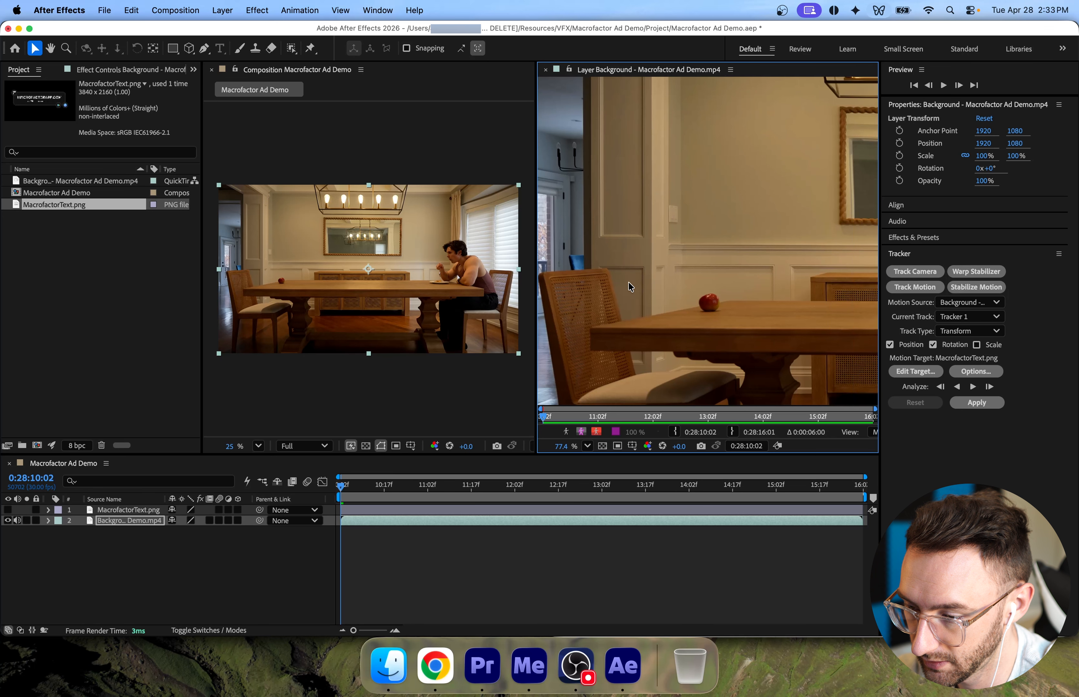
scroll(644, 270, right, 6)
scroll(644, 269, left, 12)
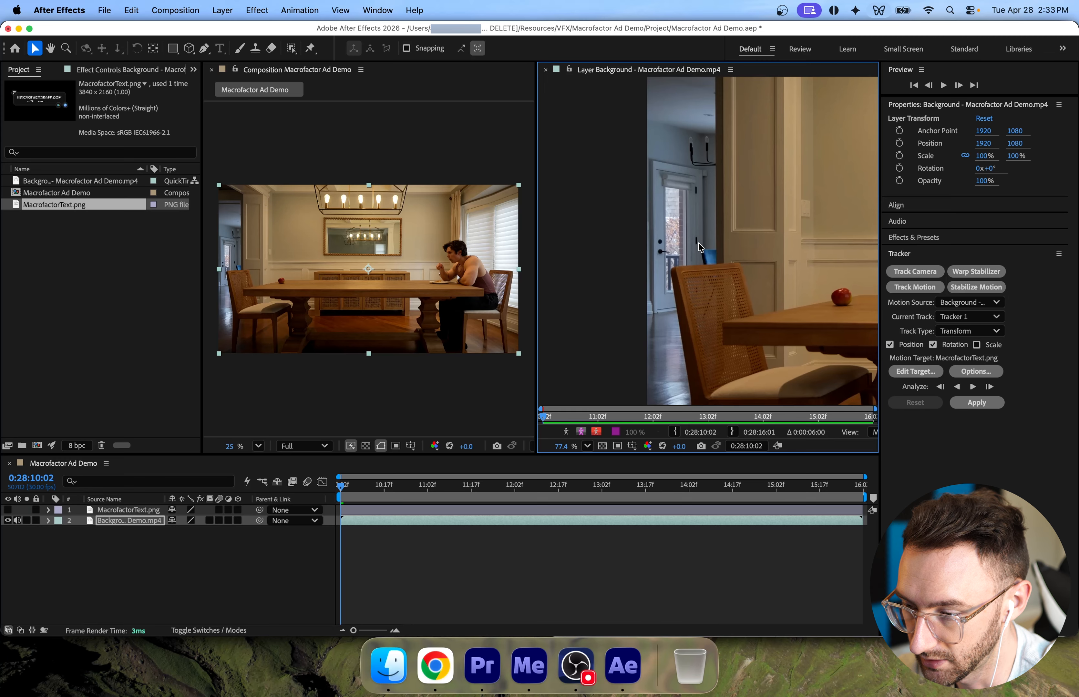
scroll(698, 243, right, 4)
scroll(697, 243, up, 5)
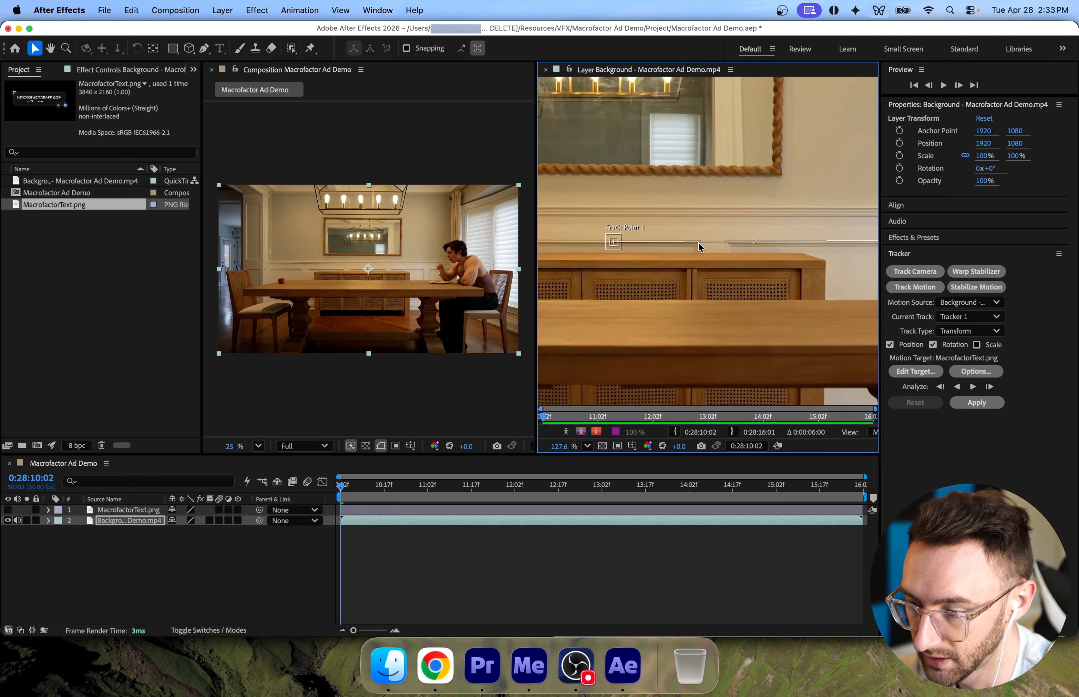
scroll(698, 242, up, 4)
scroll(697, 242, left, 4)
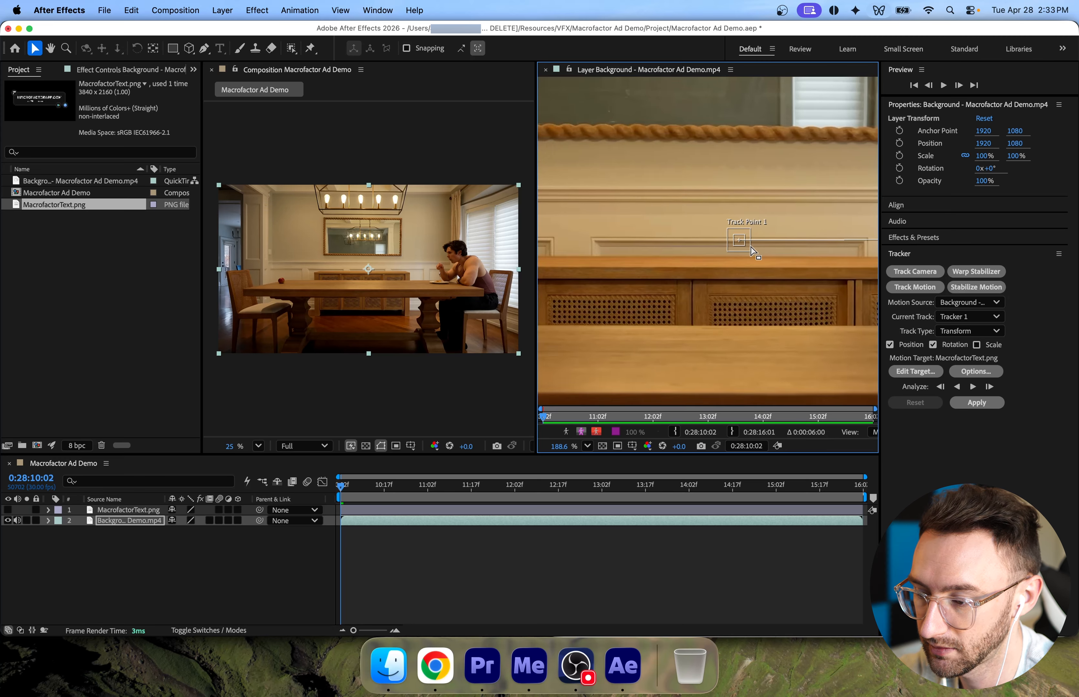
Move Track Point 1 from the sideboard across the wall to the trim between the apple and the panelled door frame.
drag(749, 246, 590, 256)
scroll(591, 257, left, 4)
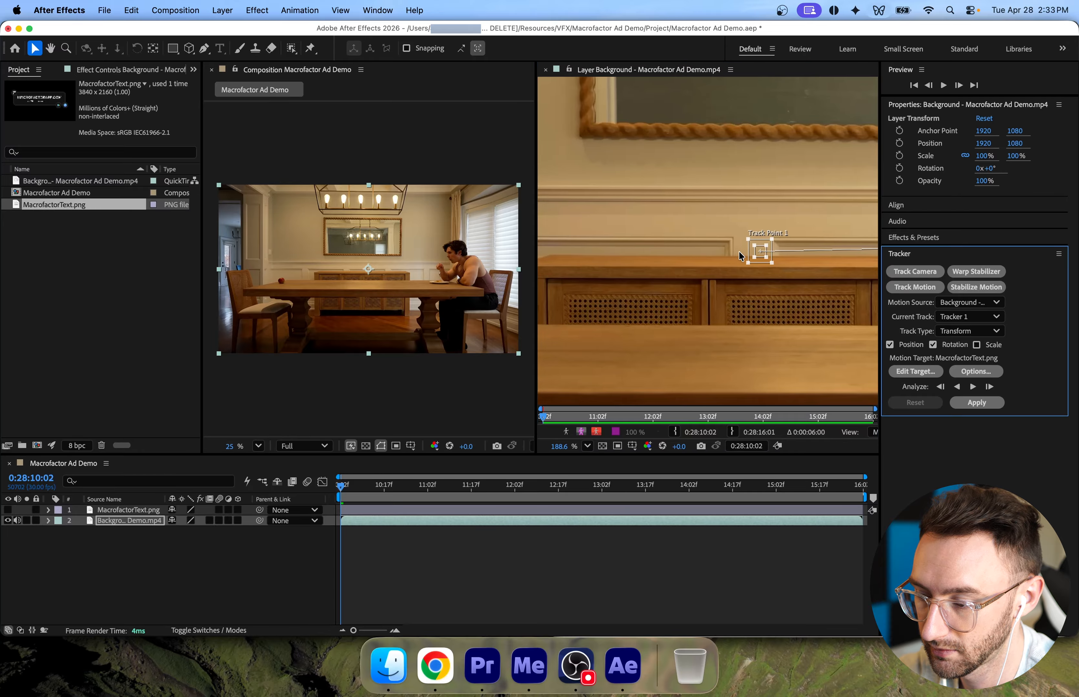
drag(750, 256, 580, 254)
scroll(713, 305, left, 4)
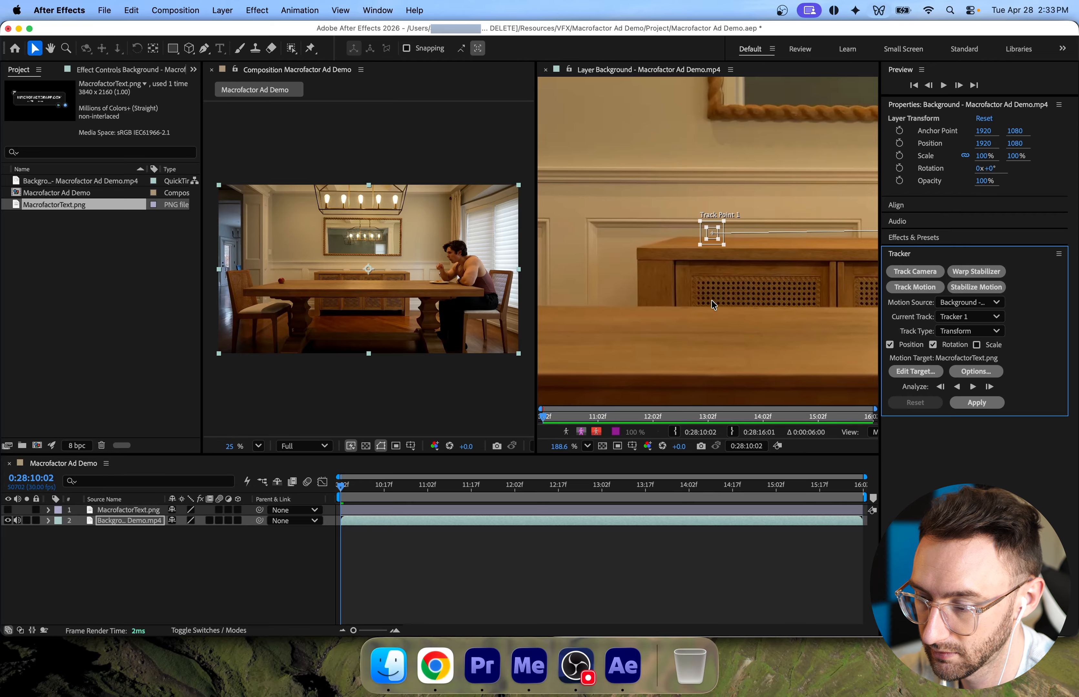
drag(702, 243, 561, 246)
scroll(738, 258, left, 6)
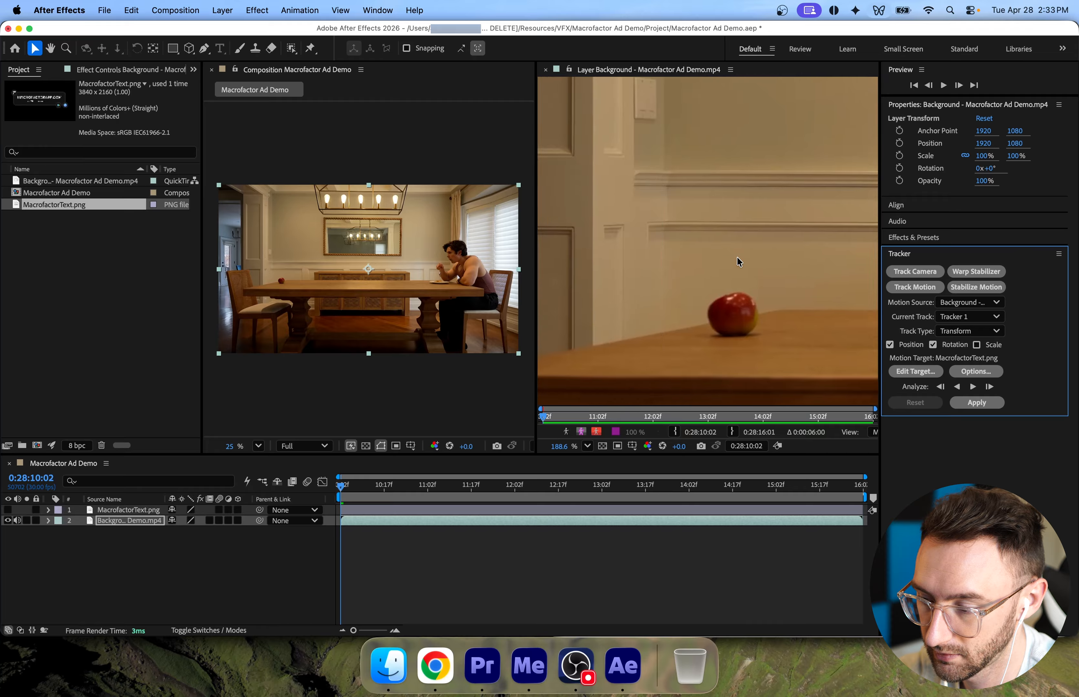
scroll(737, 259, right, 2)
drag(852, 243, 576, 237)
scroll(735, 274, left, 4)
scroll(693, 247, left, 3)
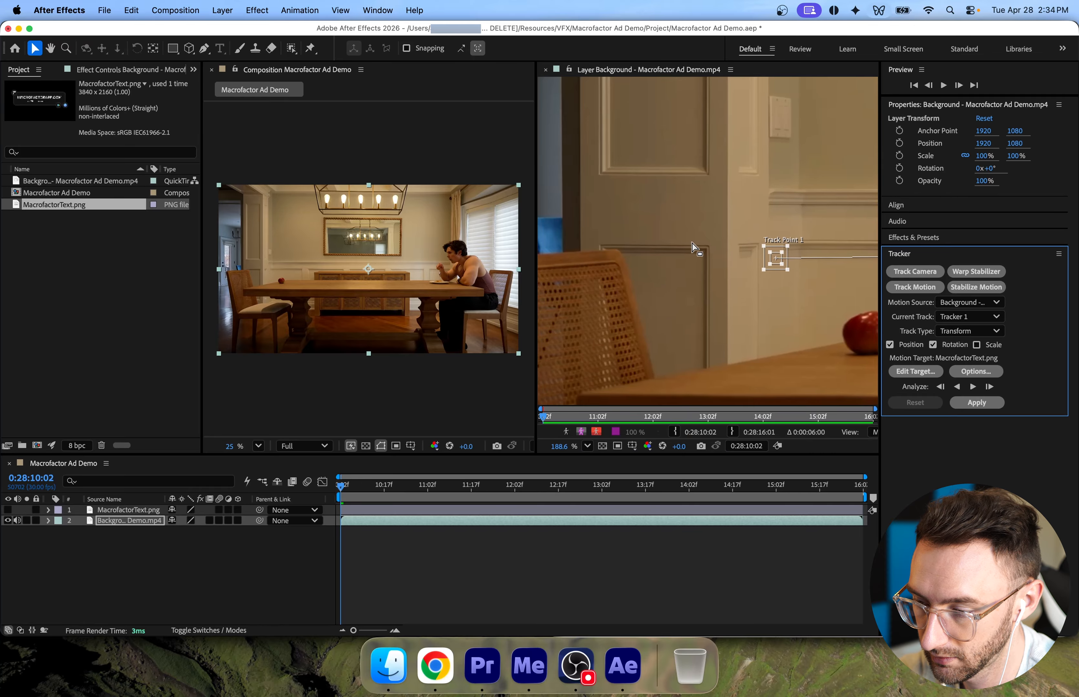
Place Track Point 1 on the dark hinge beside the glass door and enlarge its feature and search regions.
drag(766, 258, 581, 234)
scroll(690, 279, left, 4)
scroll(645, 207, up, 5)
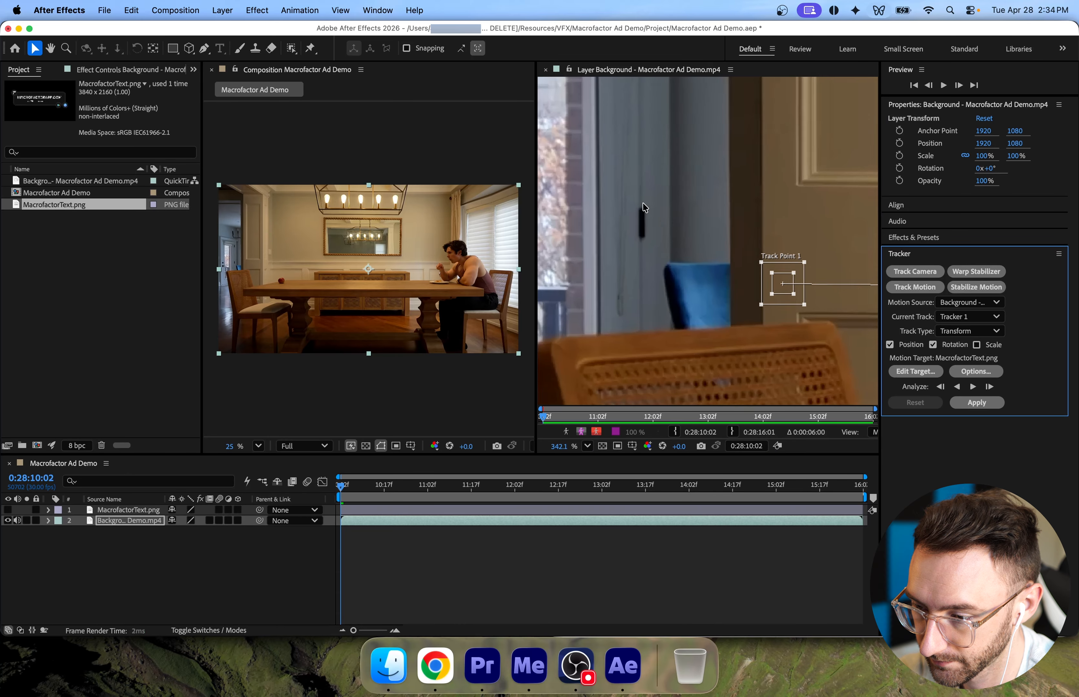
scroll(642, 219, down, 2)
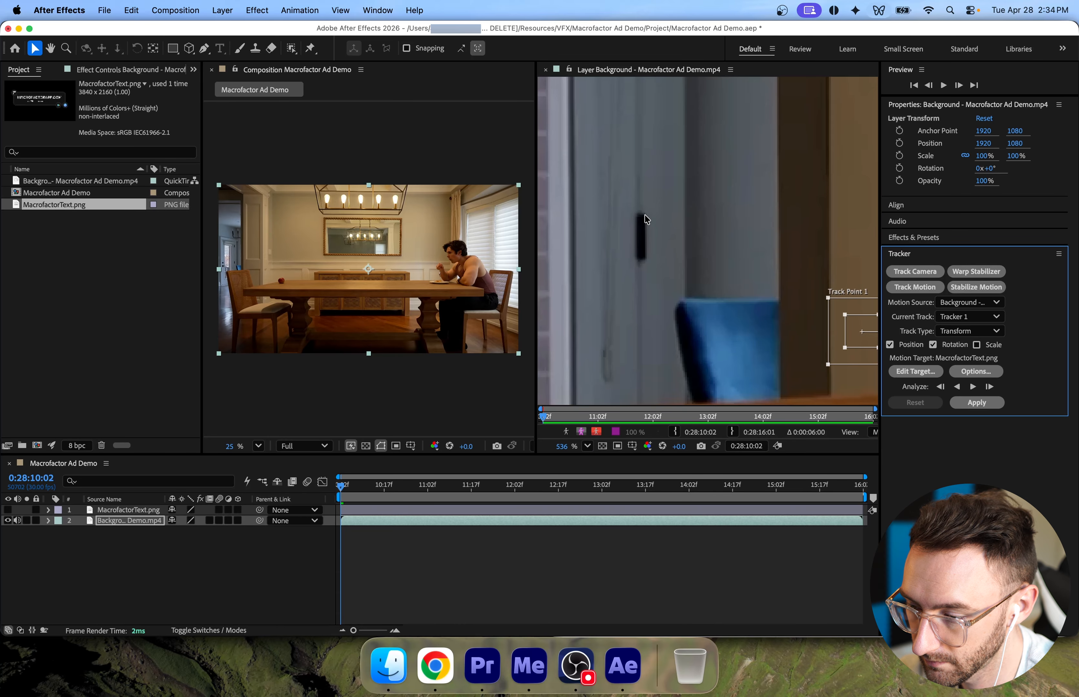
drag(846, 339, 625, 237)
drag(674, 209, 699, 185)
drag(659, 224, 670, 212)
Analyze the two-point motion track forward through the end of the background clip.
scroll(757, 308, down, 10)
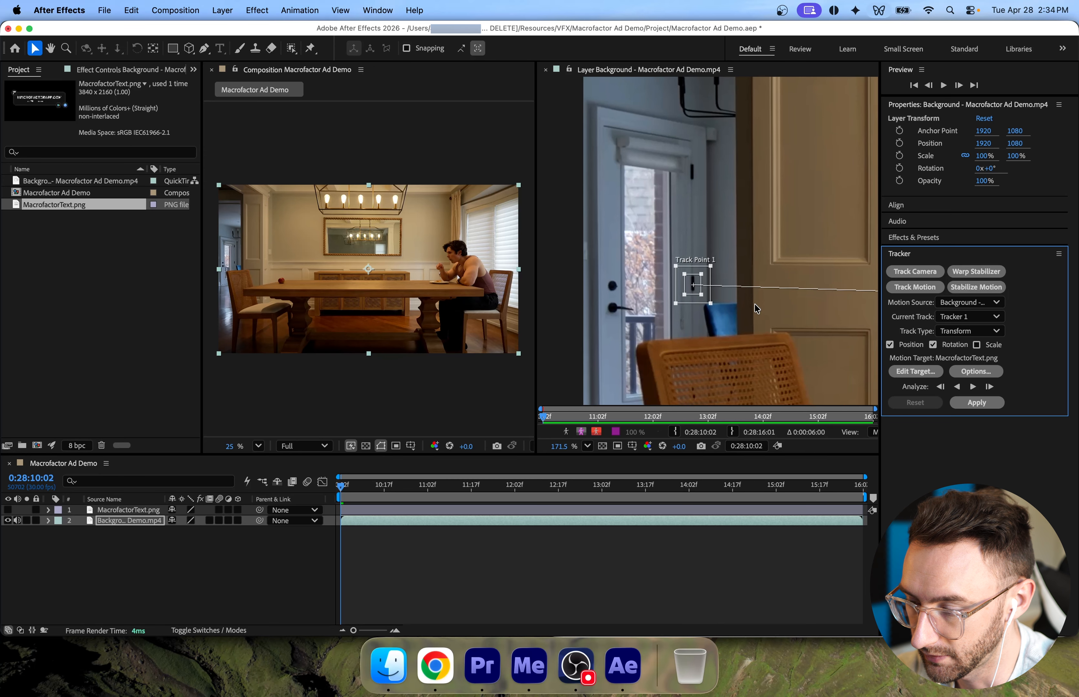
scroll(757, 308, down, 4)
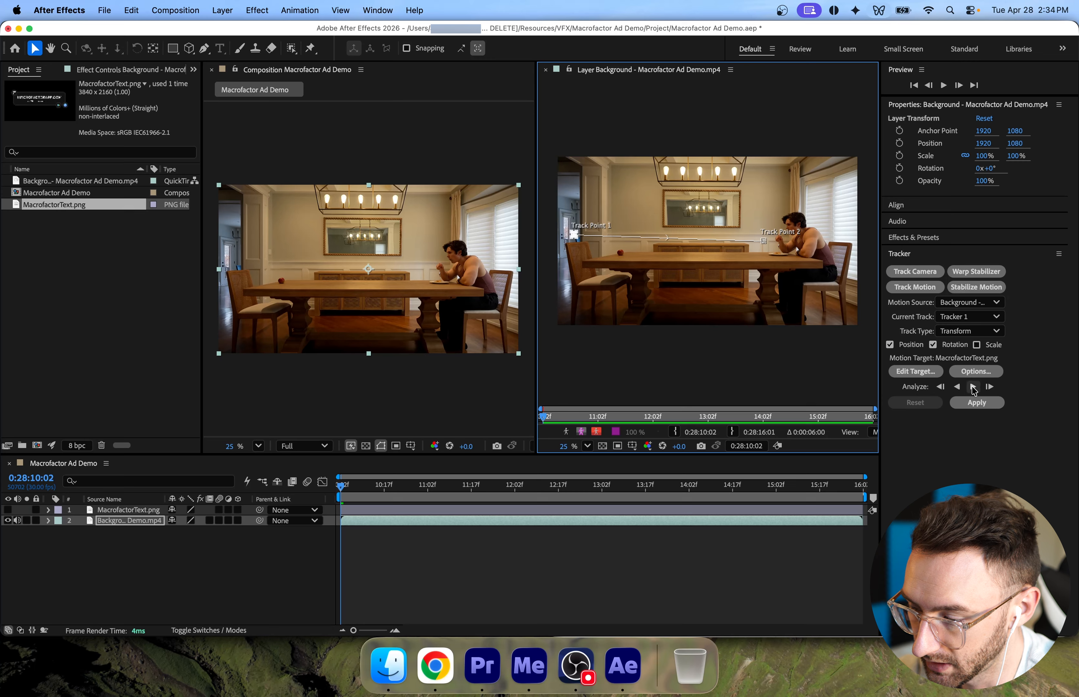
click(974, 388)
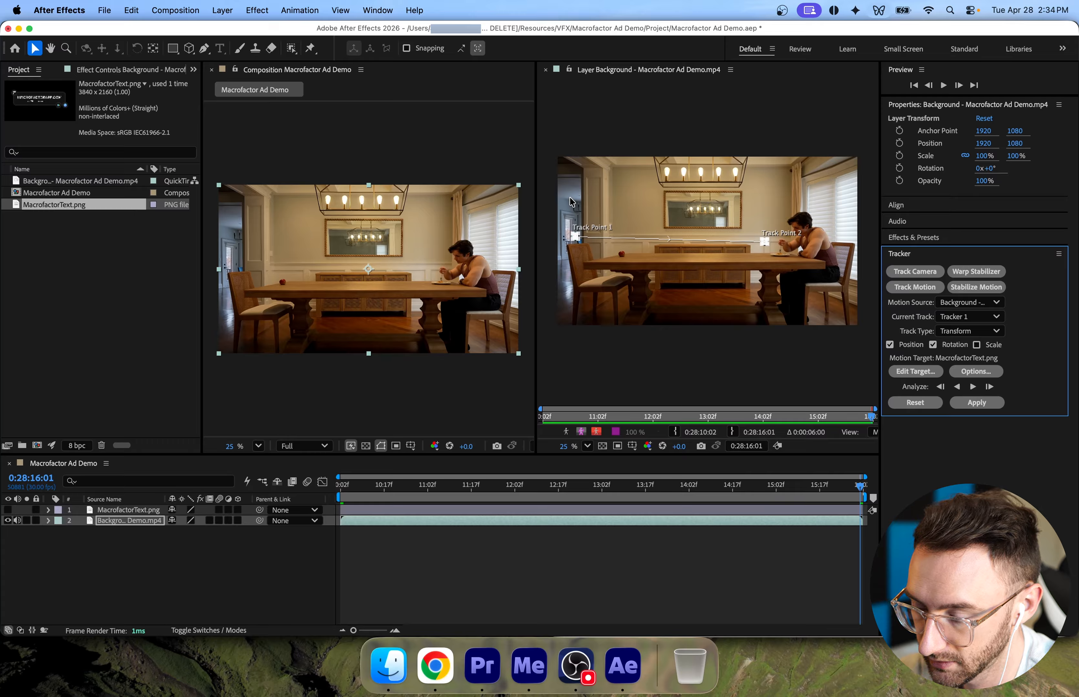
Inspect Track Point 1's placement on the hinge beside the glass door at the clip's last frame.
scroll(570, 202, up, 3)
scroll(553, 233, up, 2)
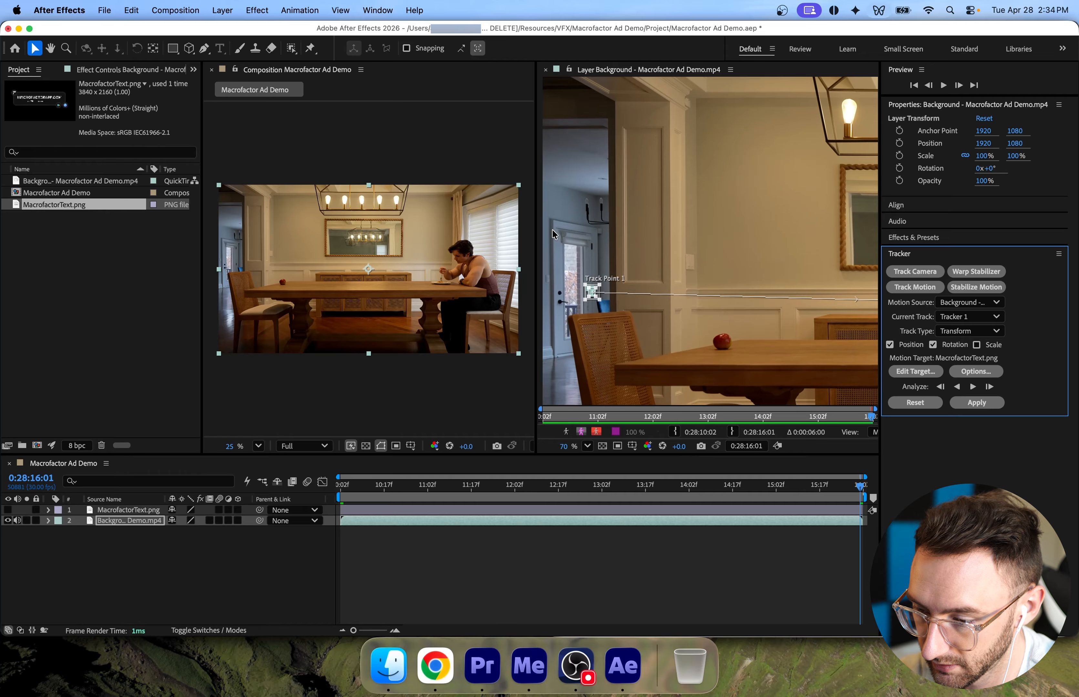
scroll(562, 322, up, 6)
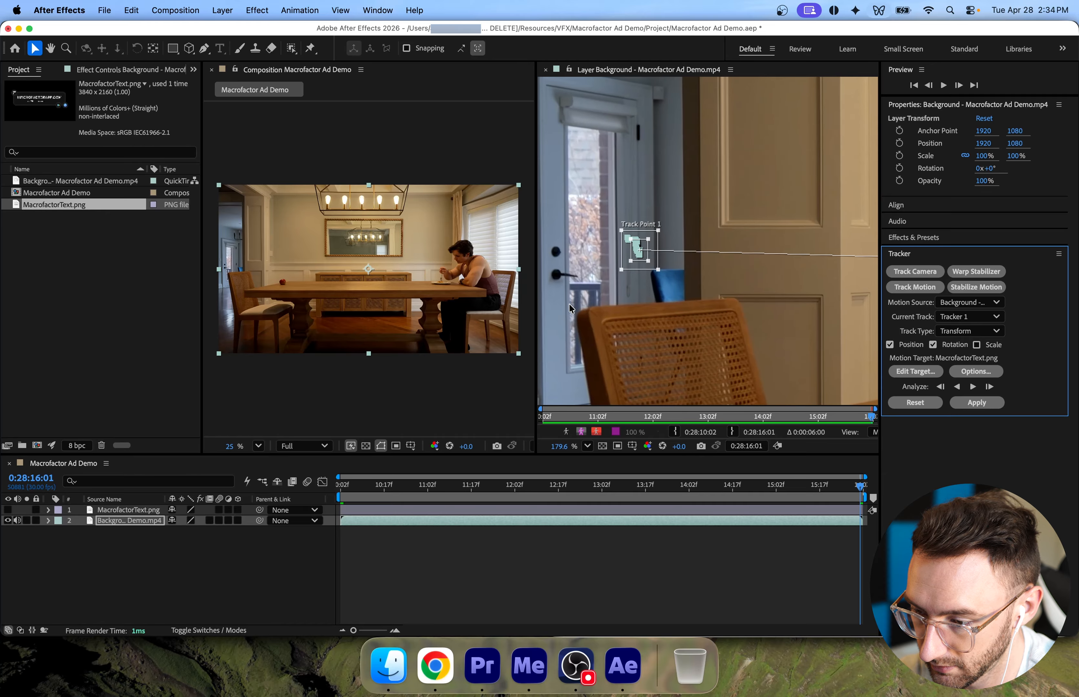
scroll(575, 275, up, 1)
key(shift+/)
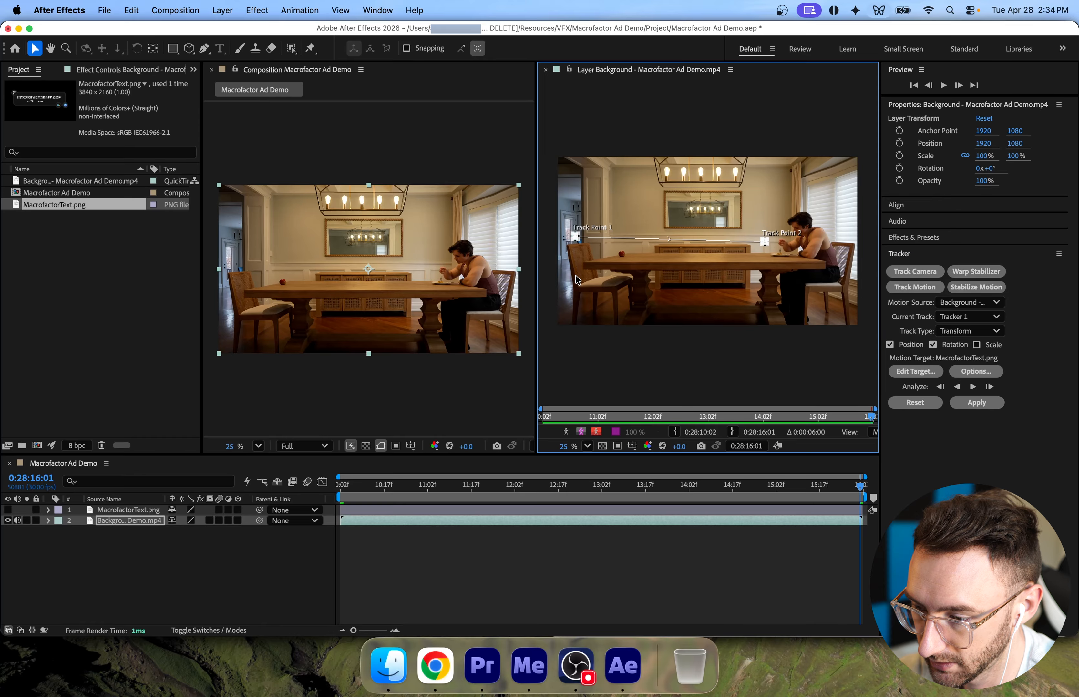
Create a null object from the composition's first frame and stack it between MacrofactorText.png and the background clip.
click(482, 560)
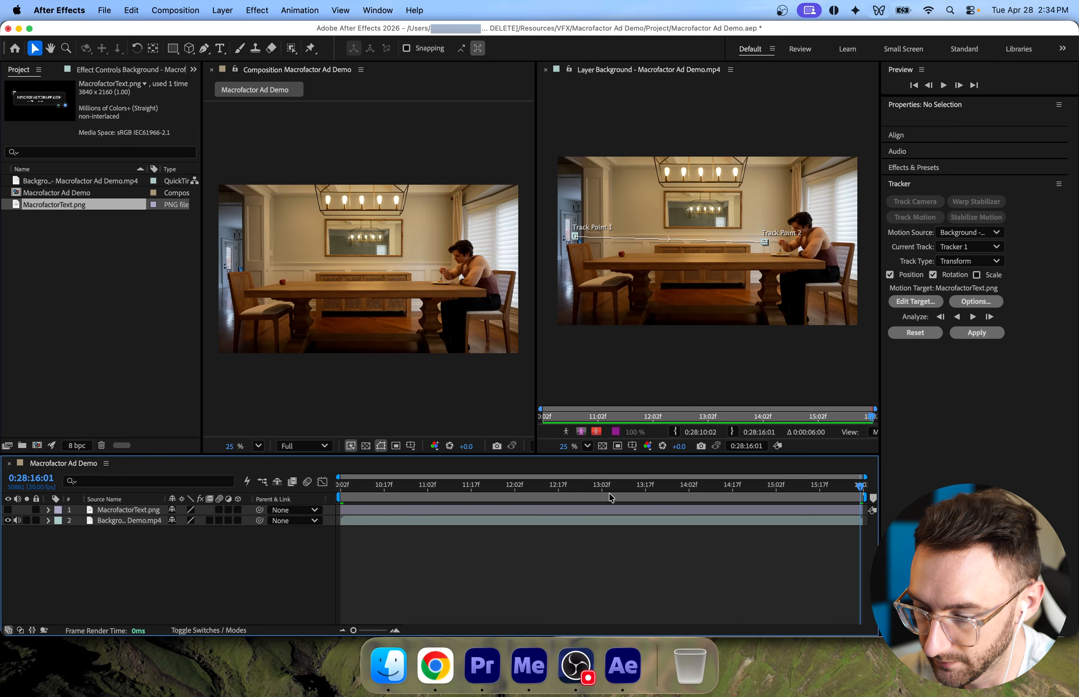
key(Home)
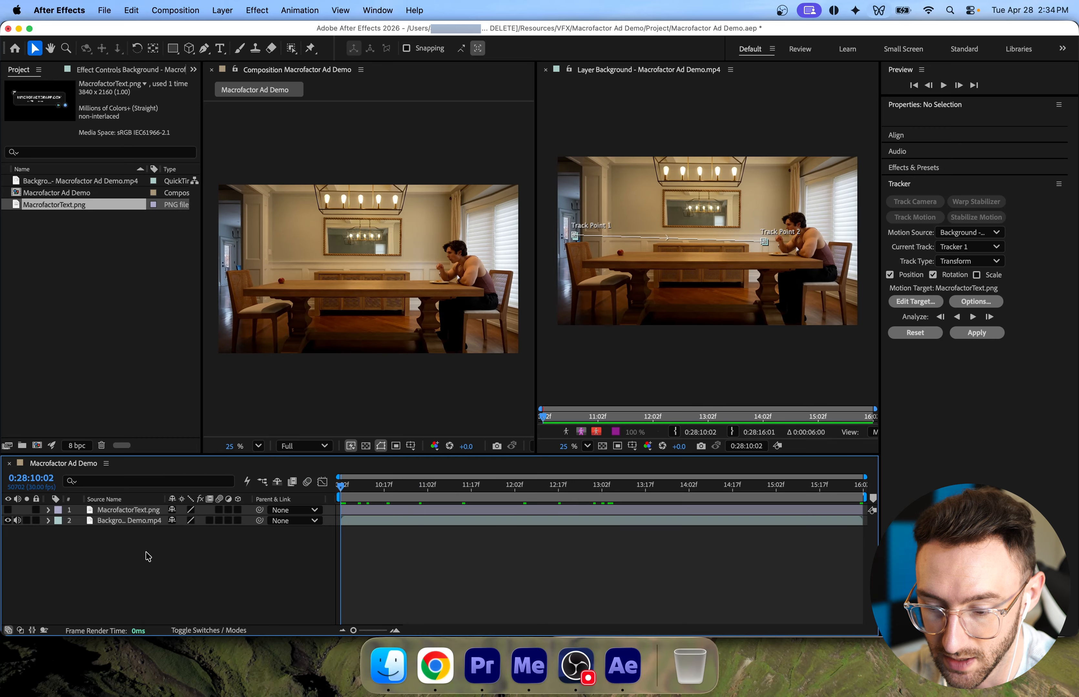
right_click(148, 557)
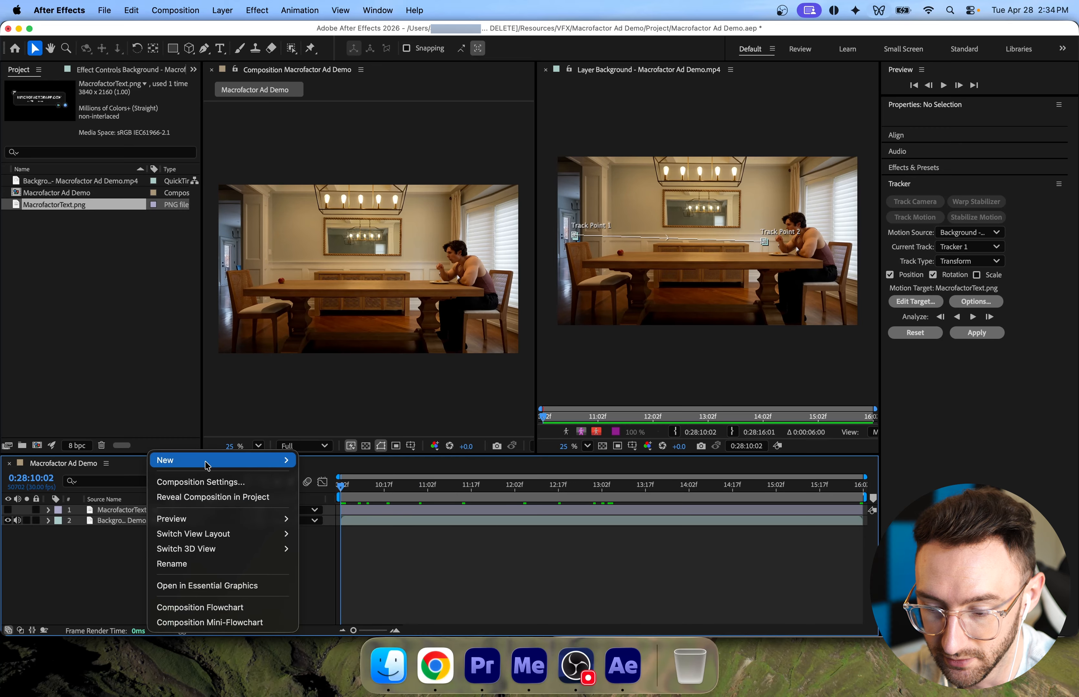
mouse_move(206, 462)
click(350, 451)
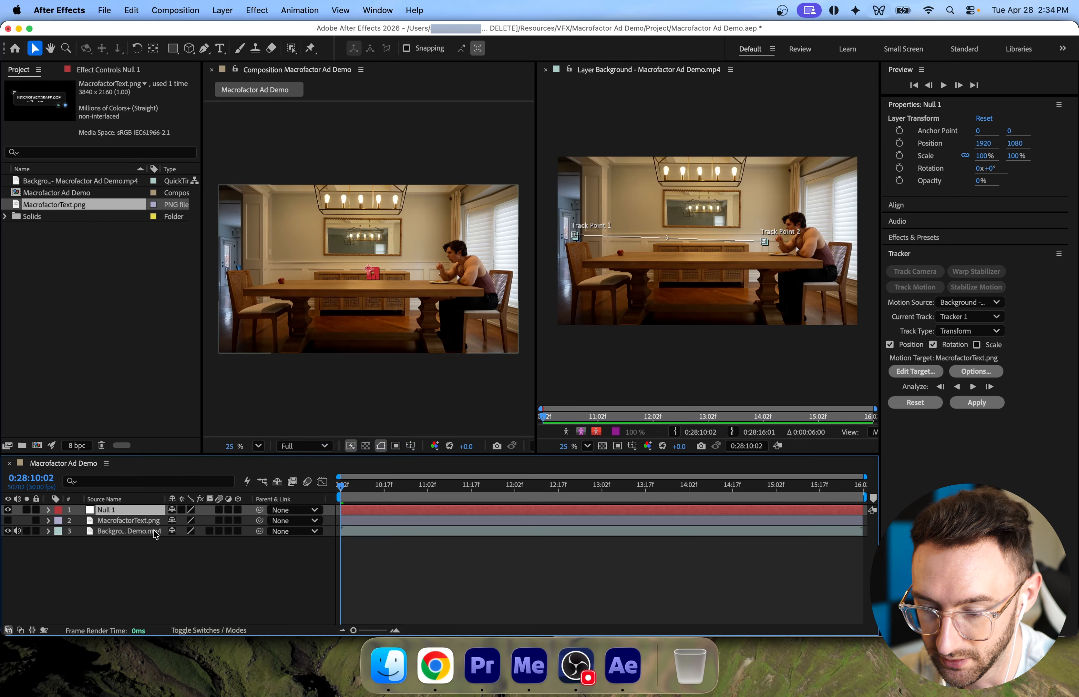
click(136, 562)
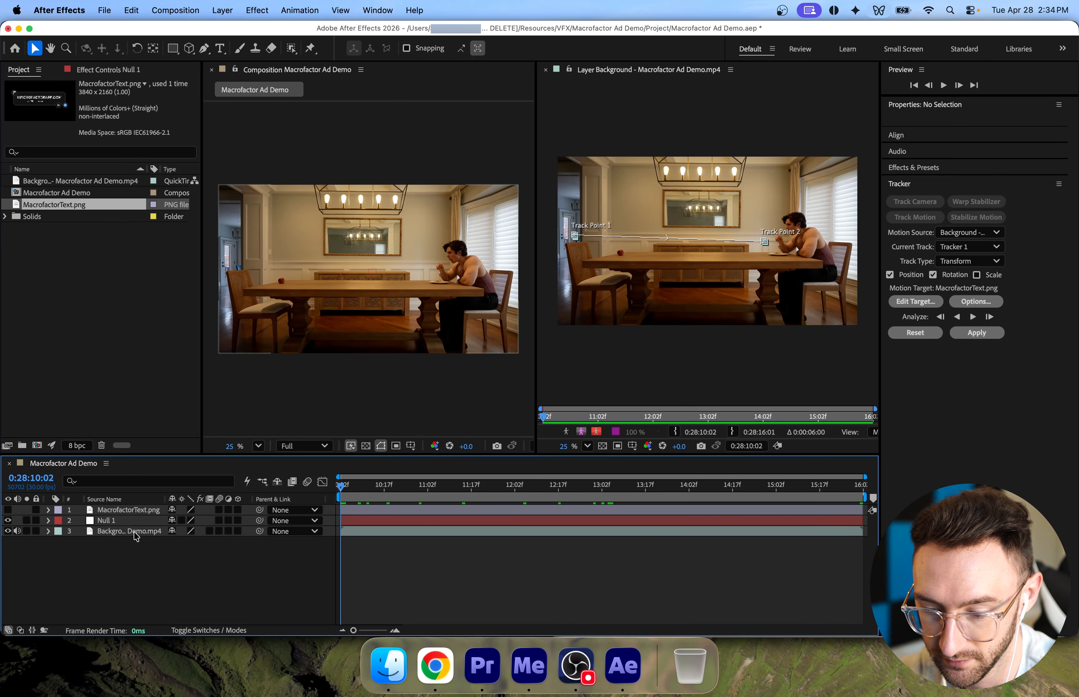
Examine the Track Point 1 keyframes stored in the background clip's motion tracker.
click(134, 533)
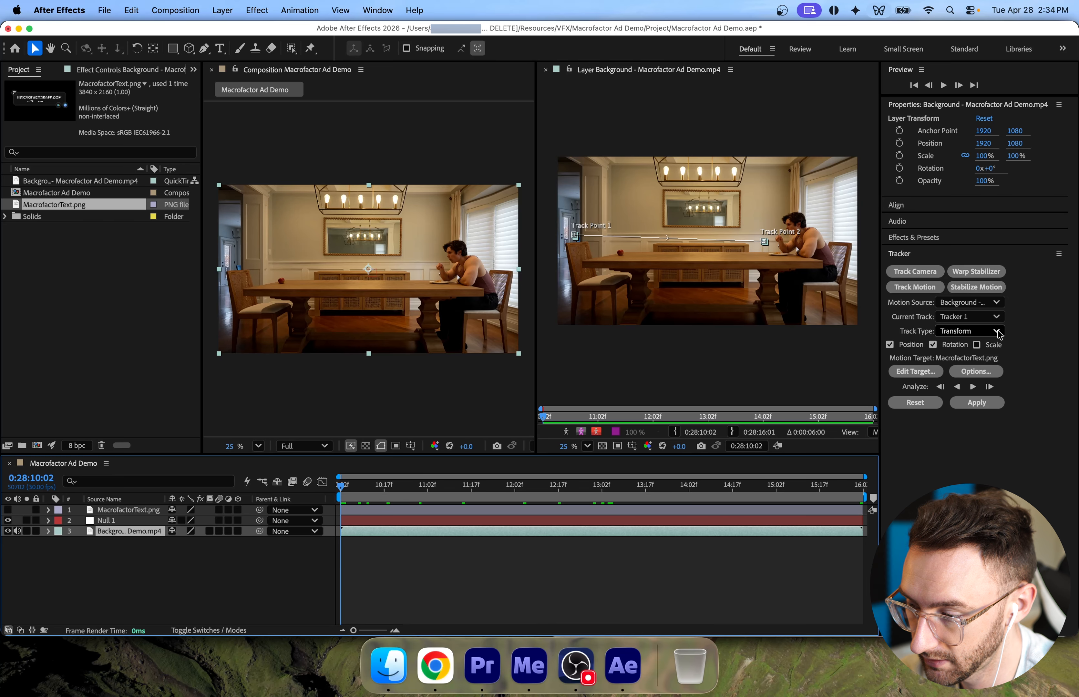
click(49, 531)
click(59, 543)
click(80, 554)
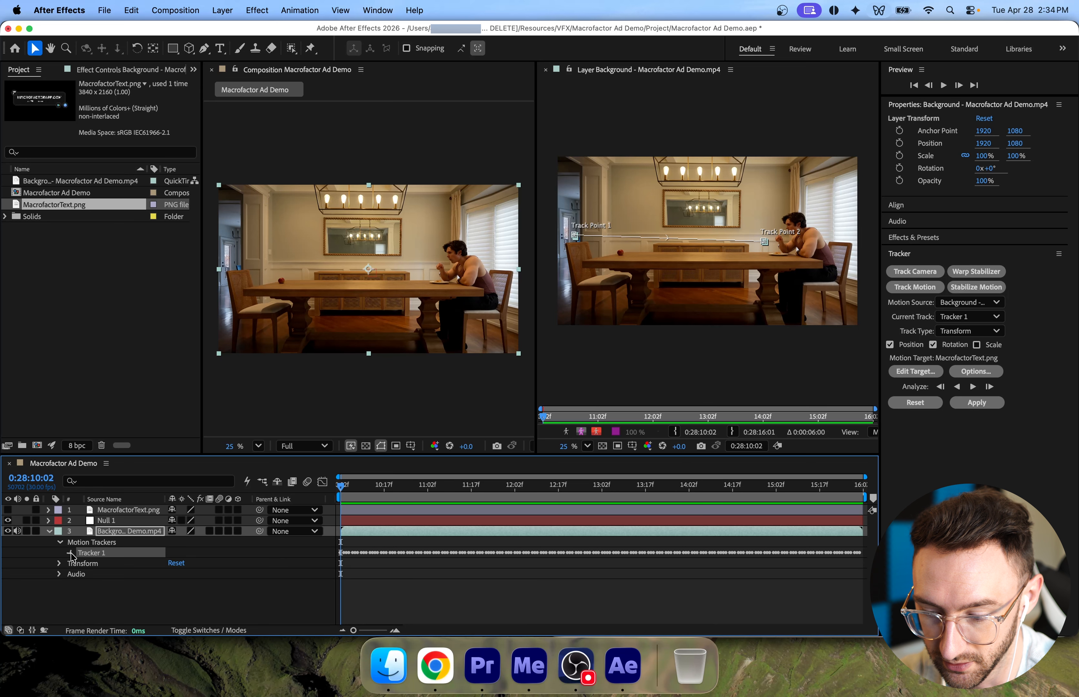
click(70, 553)
click(81, 564)
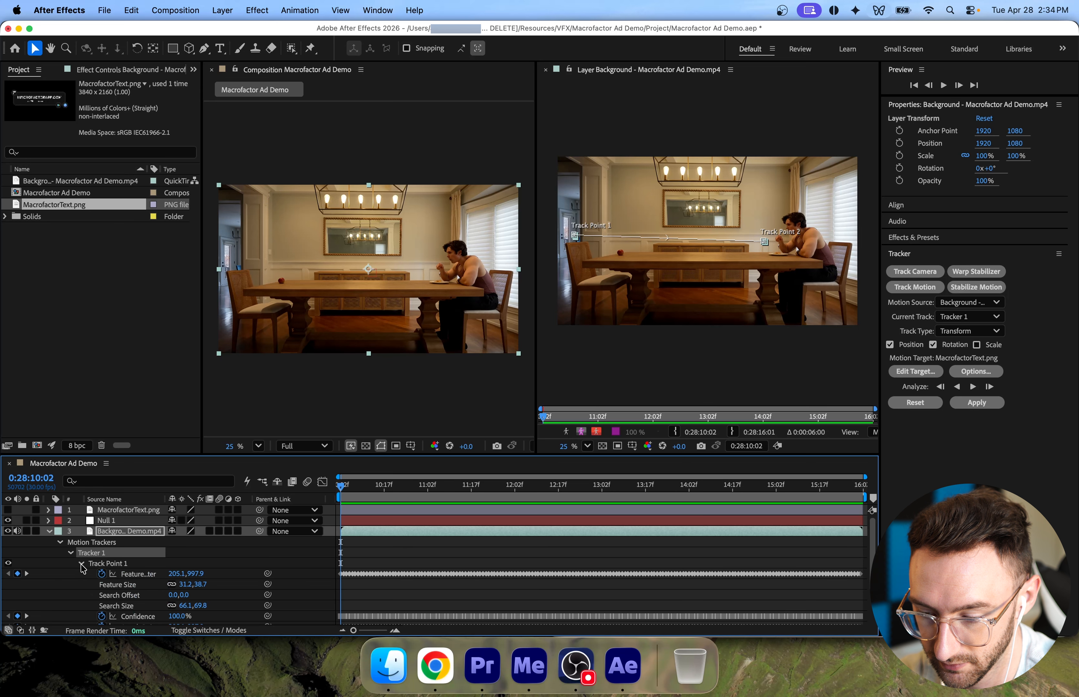
click(81, 564)
click(71, 553)
click(60, 543)
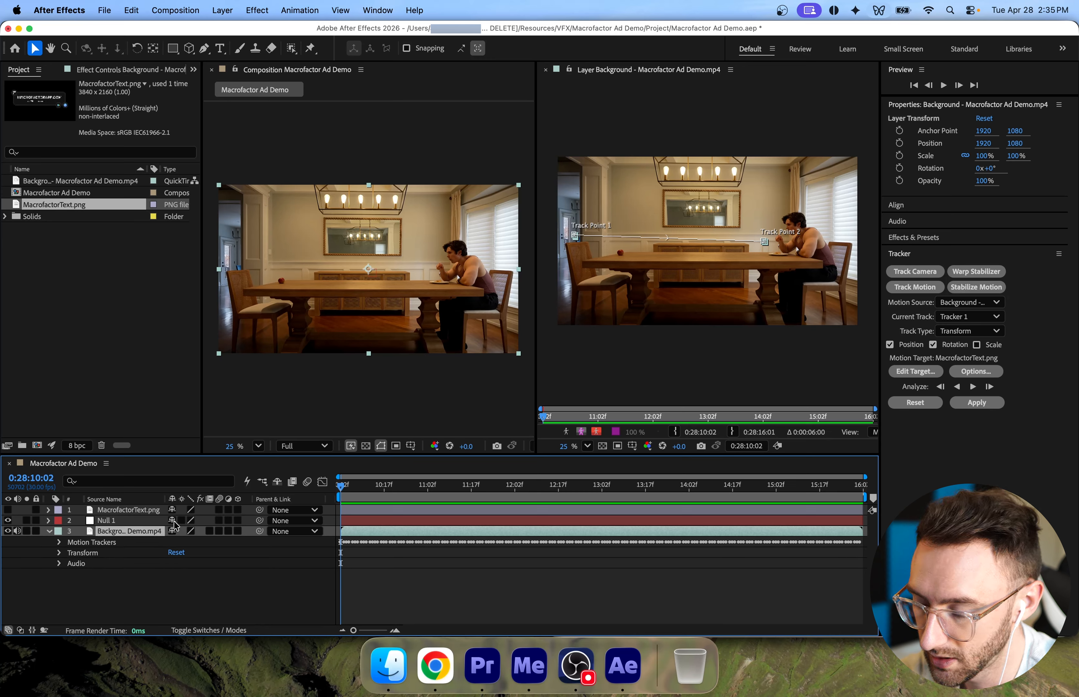
Set the tracker's motion target to Null 1 and apply the position and rotation track in X and Y.
click(925, 376)
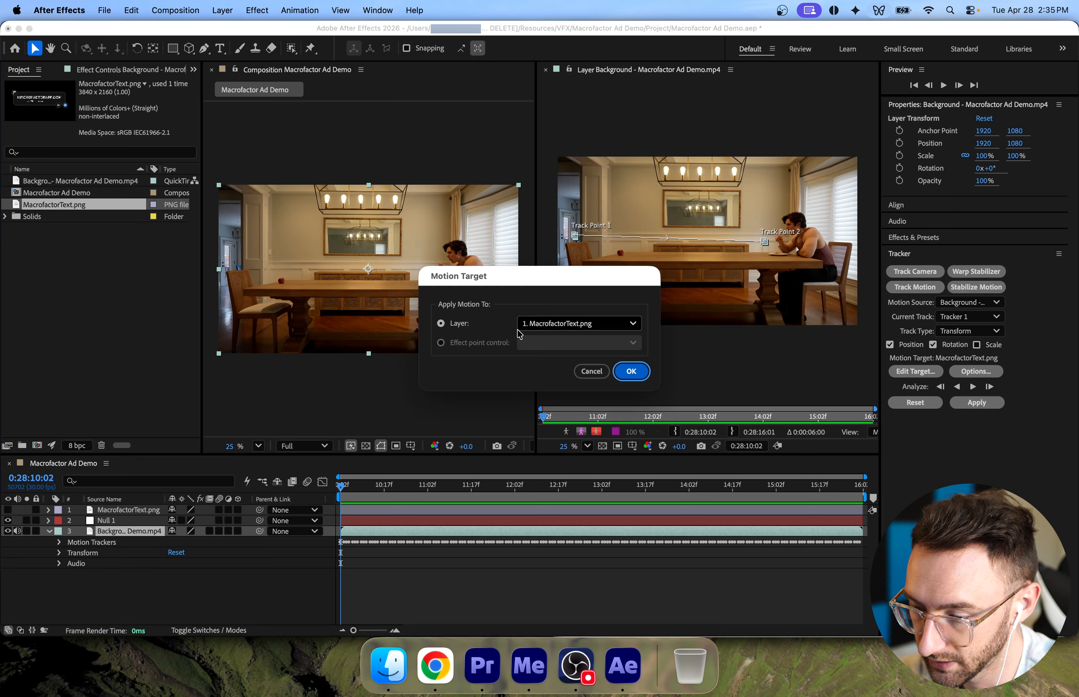
click(566, 325)
click(548, 362)
click(631, 371)
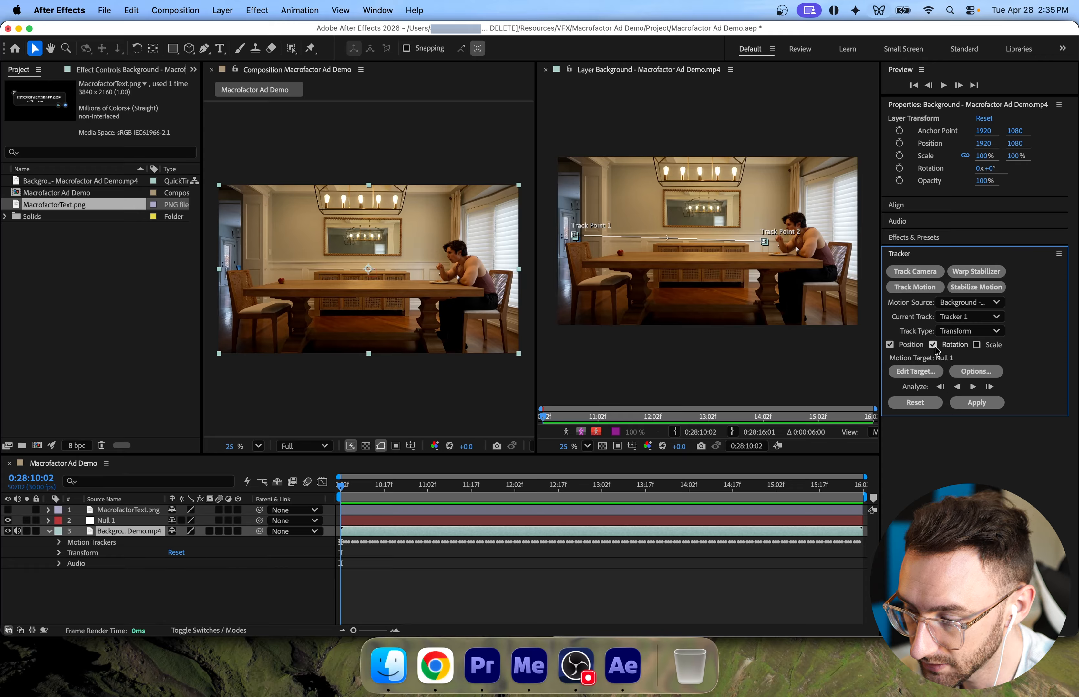
click(976, 403)
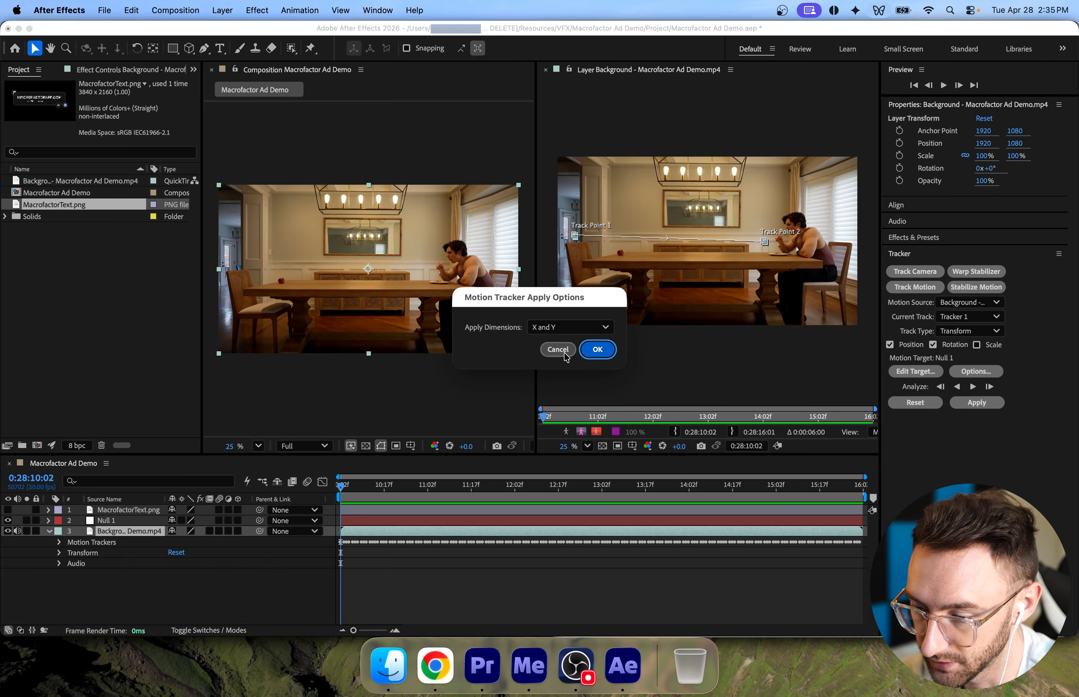
click(597, 350)
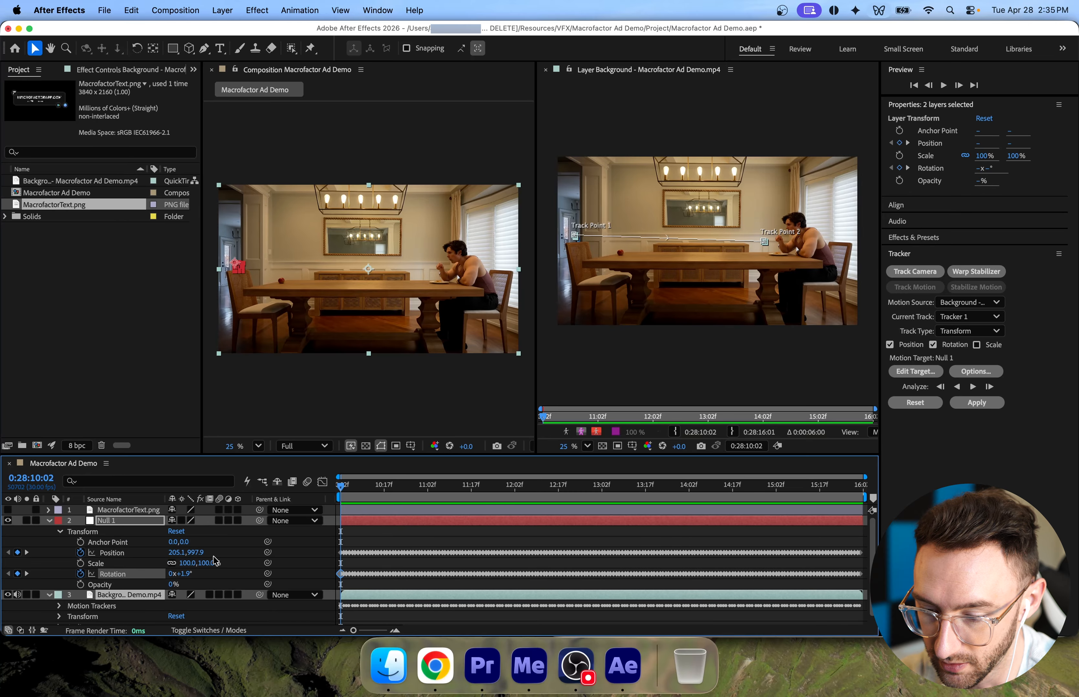
click(375, 549)
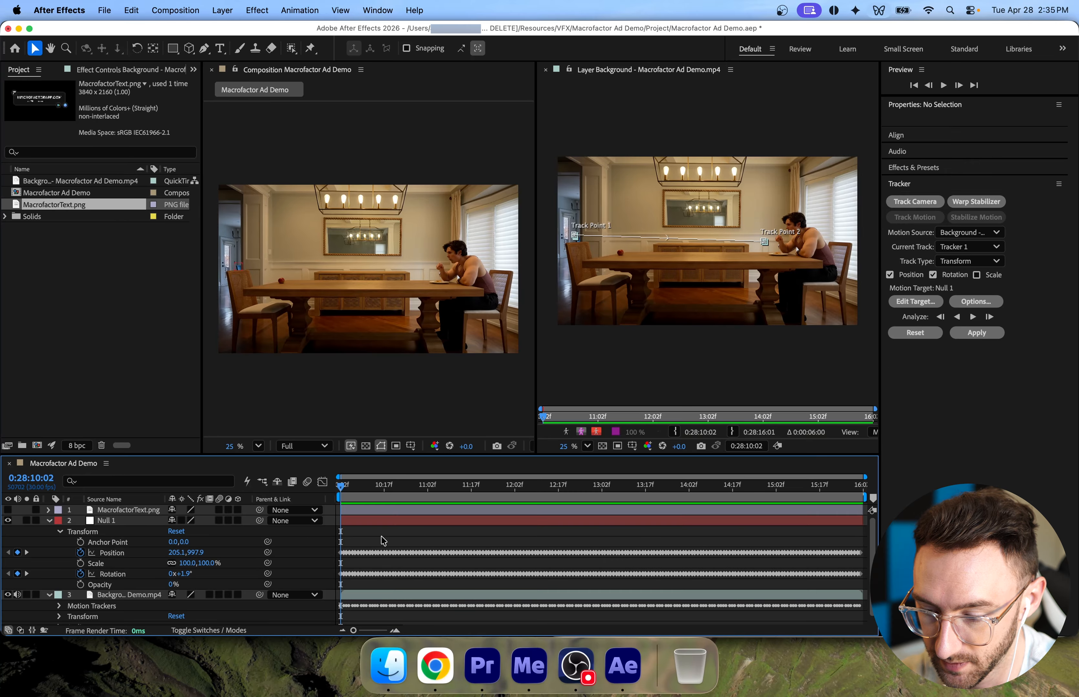
click(371, 522)
click(50, 520)
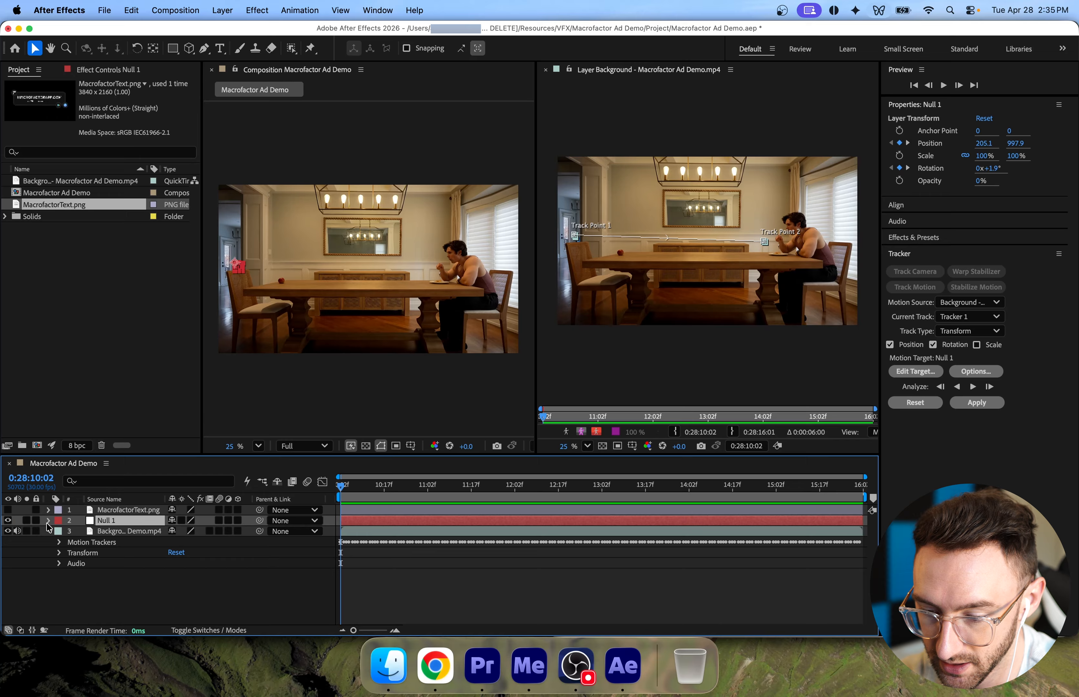
Parent MacrofactorText.png to Null 1 and close the background clip's layer viewer.
click(306, 511)
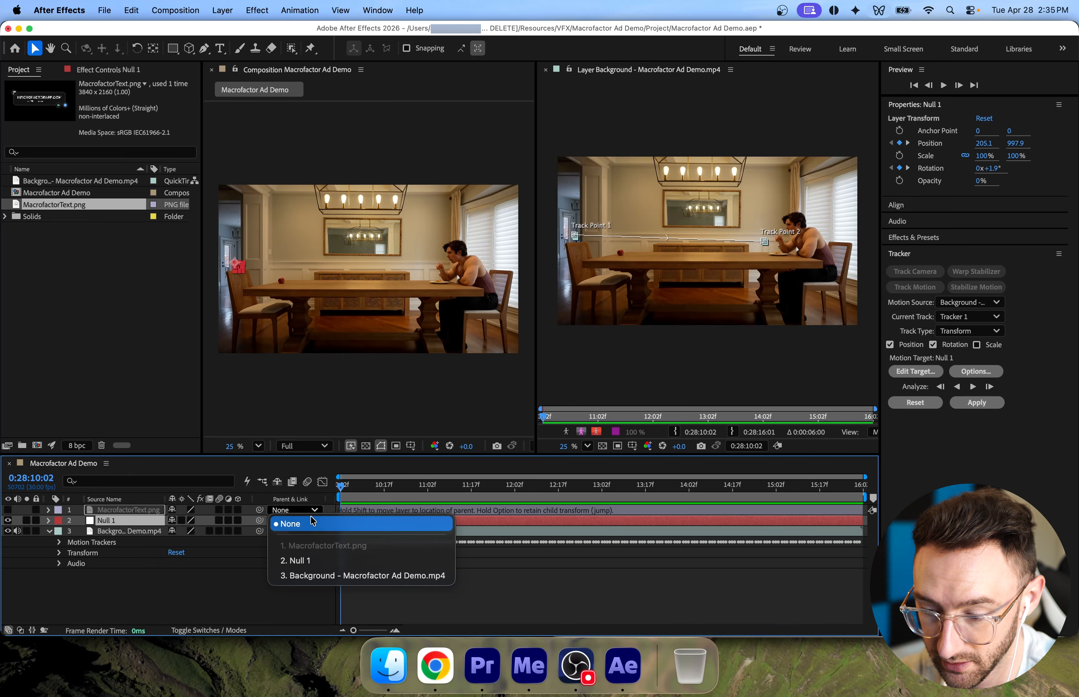
click(335, 562)
click(137, 512)
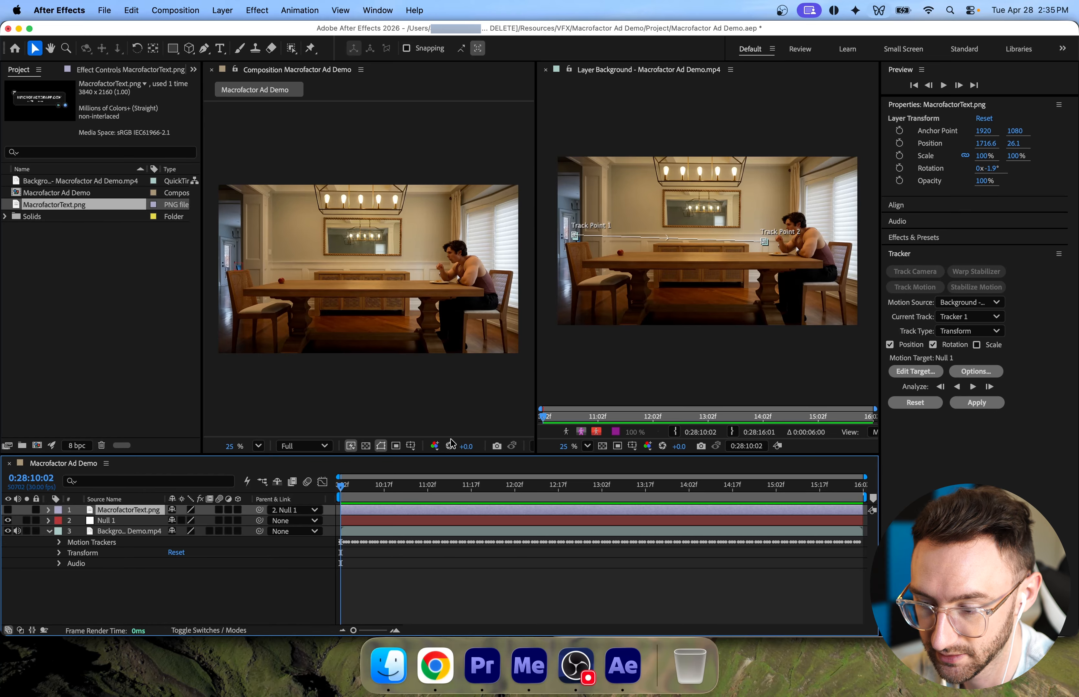
click(730, 70)
click(768, 84)
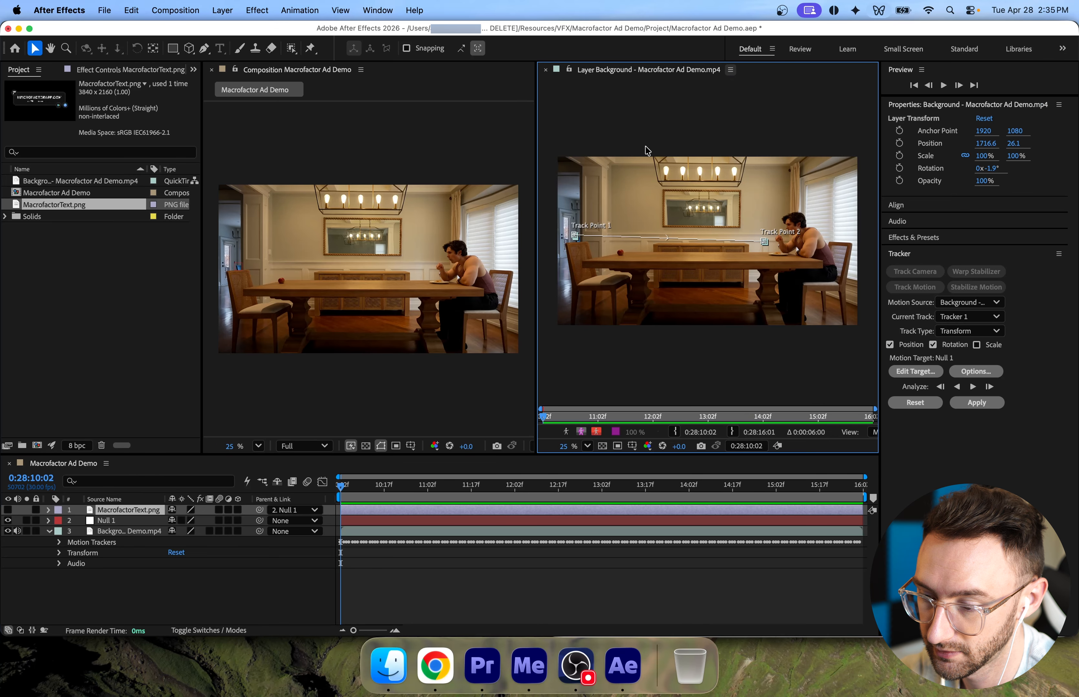
Make the MacrofactorText.png layer visible and preview it following the tracked footage.
key(space)
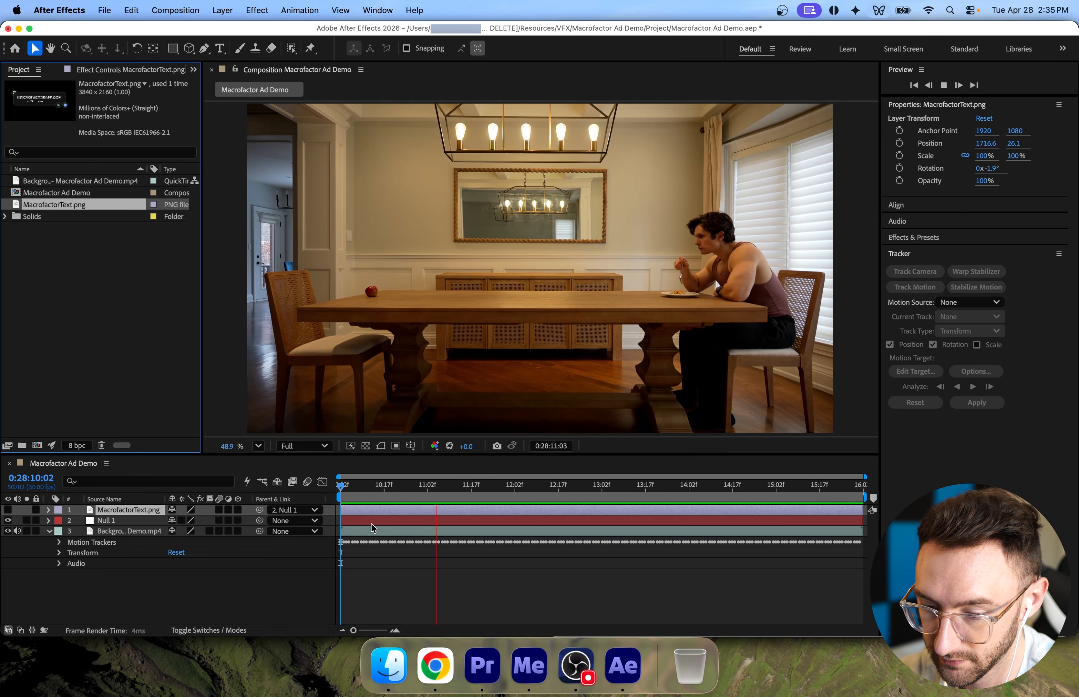
click(8, 510)
key(space)
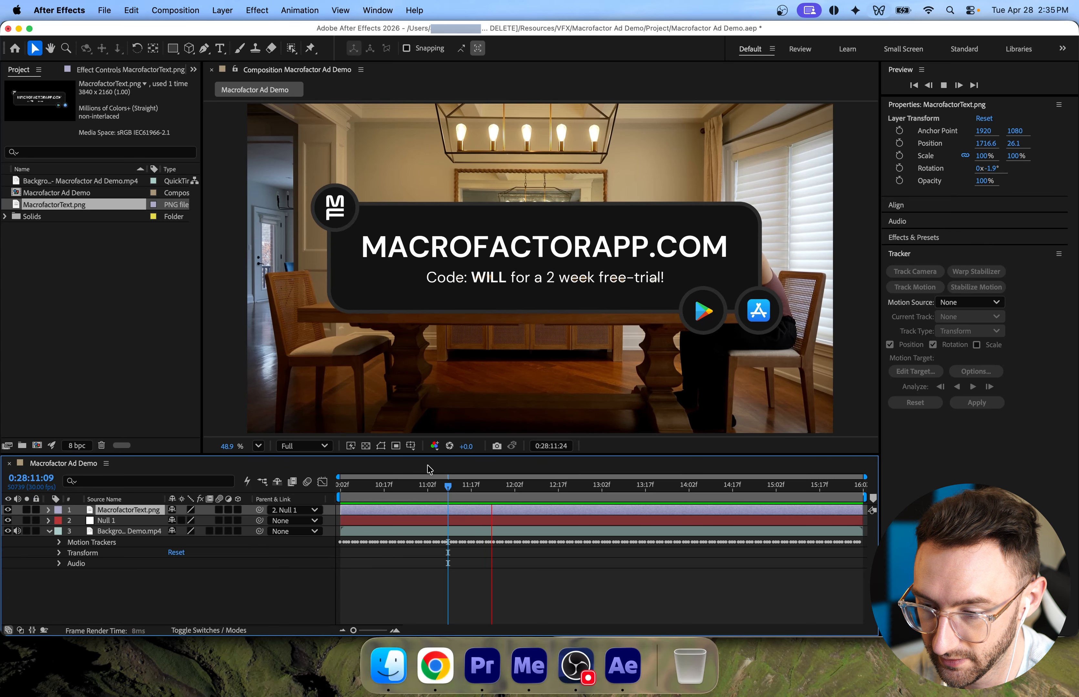
key(space)
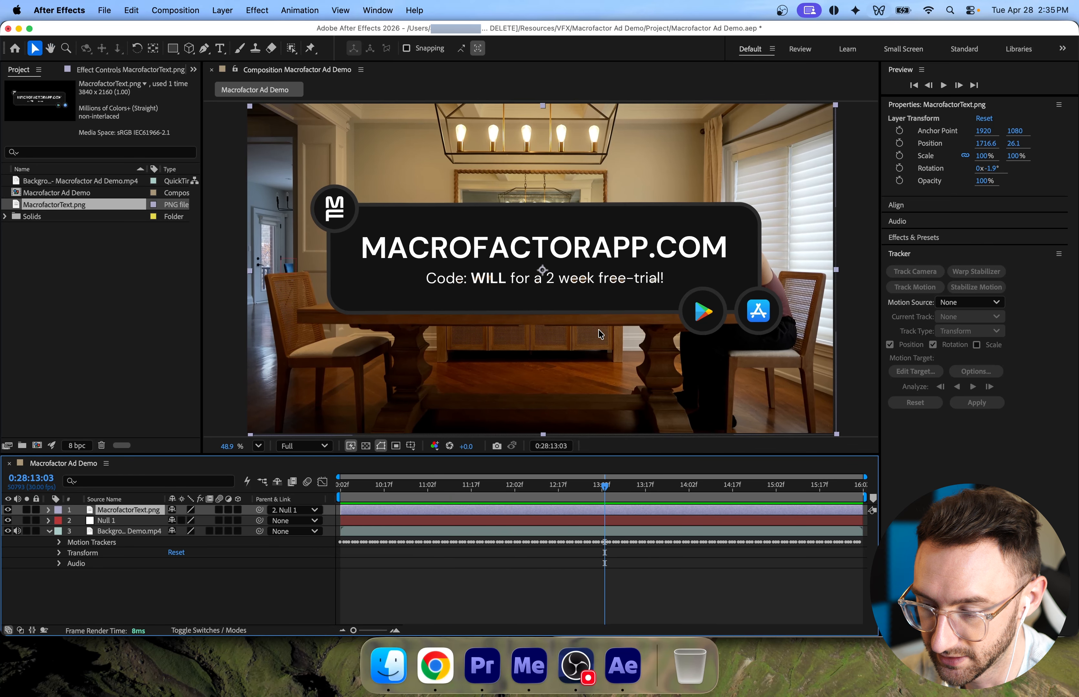
At the composition's first frame, scale MacrofactorText.png to 67% and shift it to about position 1702.4, -34.9.
drag(510, 495, 333, 495)
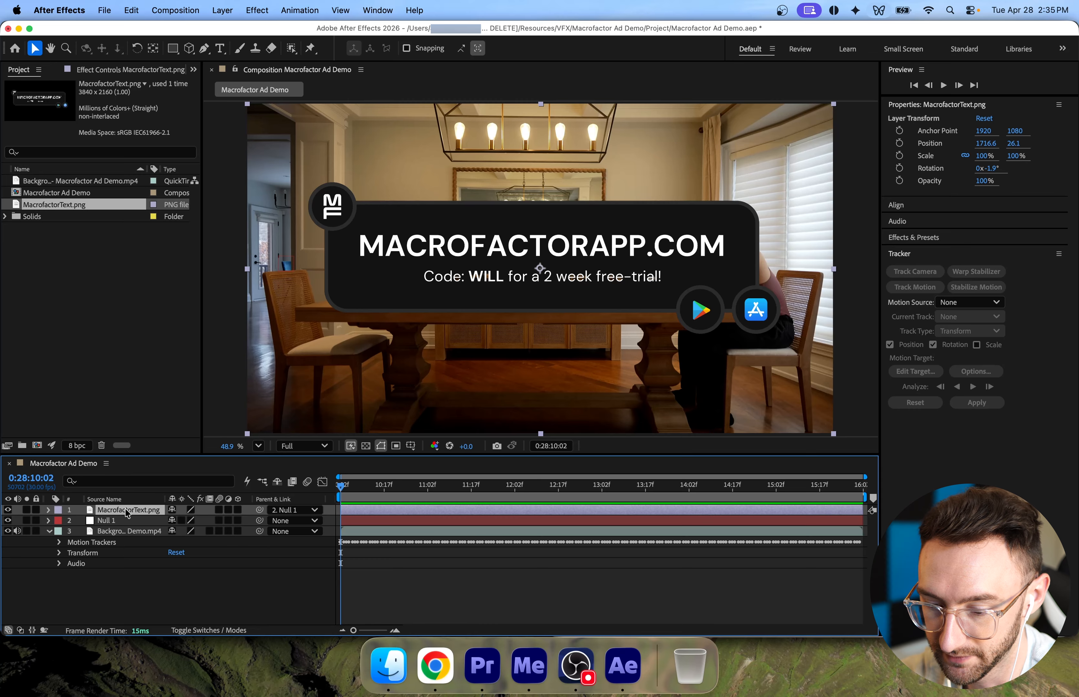
key(s)
drag(202, 521, 177, 521)
drag(459, 340, 458, 346)
Preview the graphic's lower edge close up against the tabletop to check how well it follows the camera movement.
scroll(493, 293, up, 5)
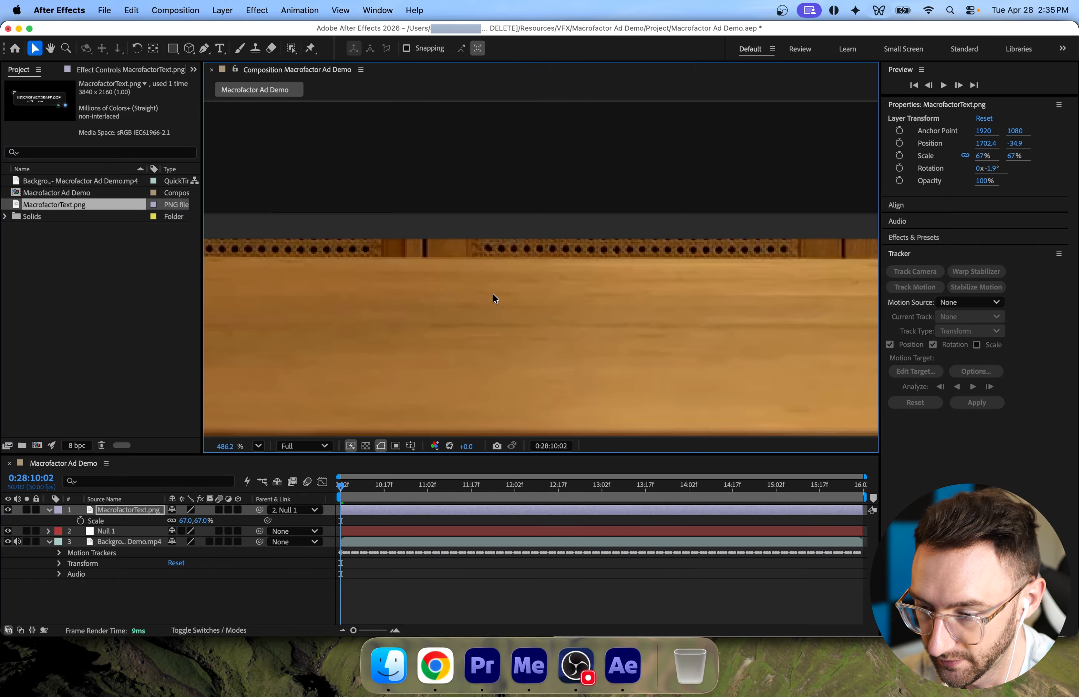
key(space)
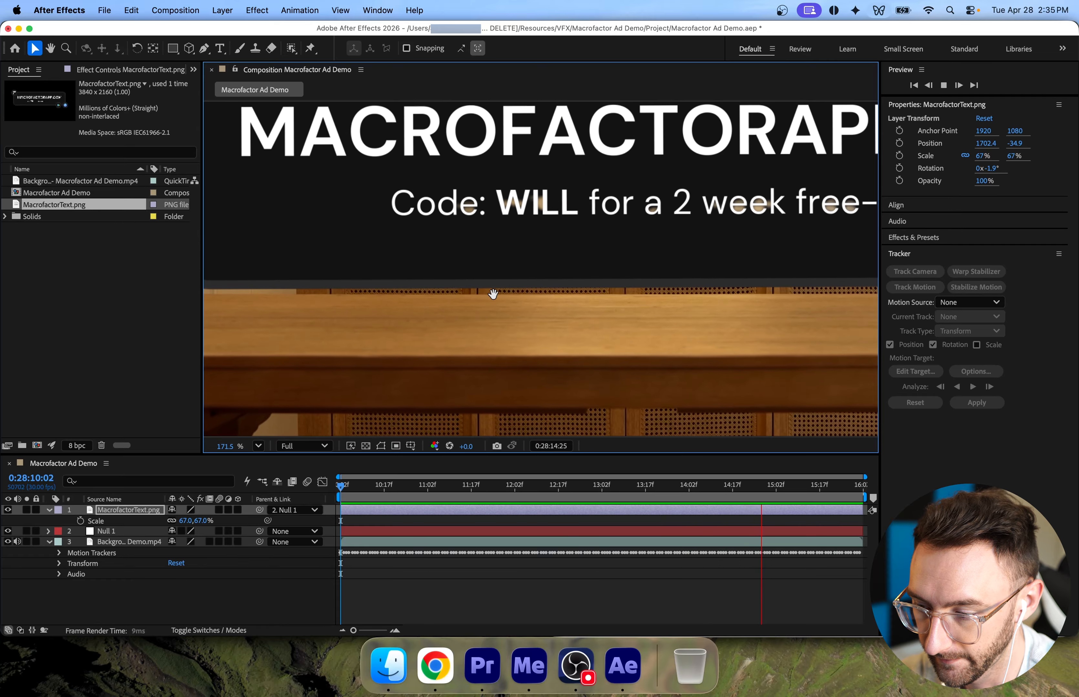
key(space)
scroll(492, 293, down, 2)
scroll(492, 294, down, 8)
scroll(576, 251, down, 8)
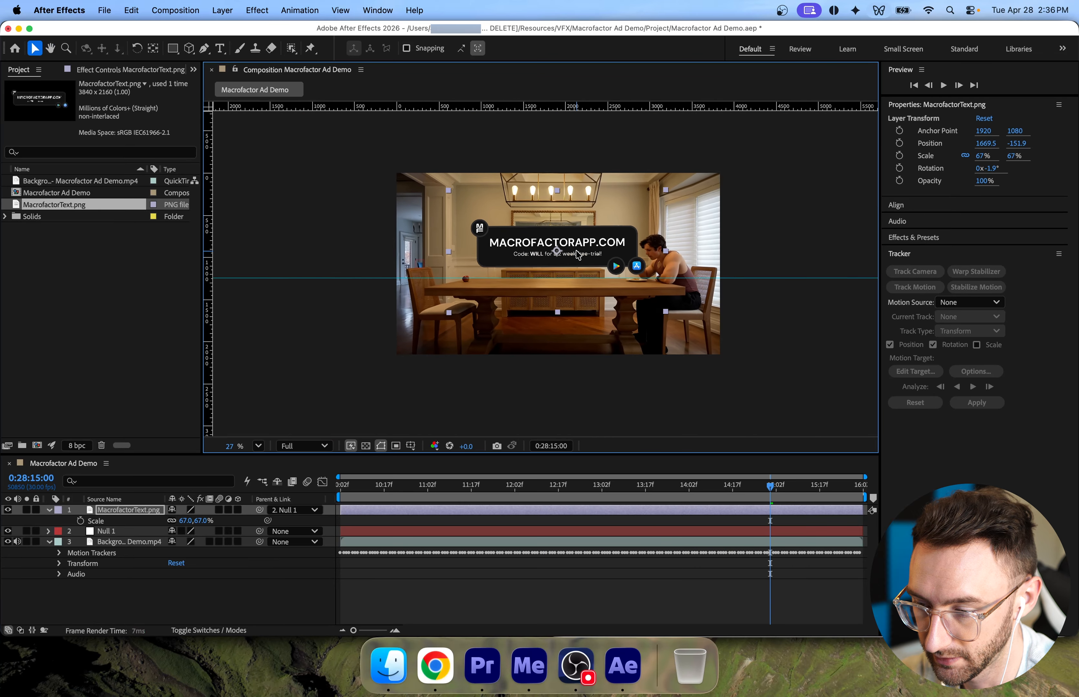
Shrink the graphic to about 55.2% and position it above the sideboard, clear of the seated man.
key(shift+/)
drag(582, 254, 568, 244)
drag(719, 241, 641, 258)
click(434, 585)
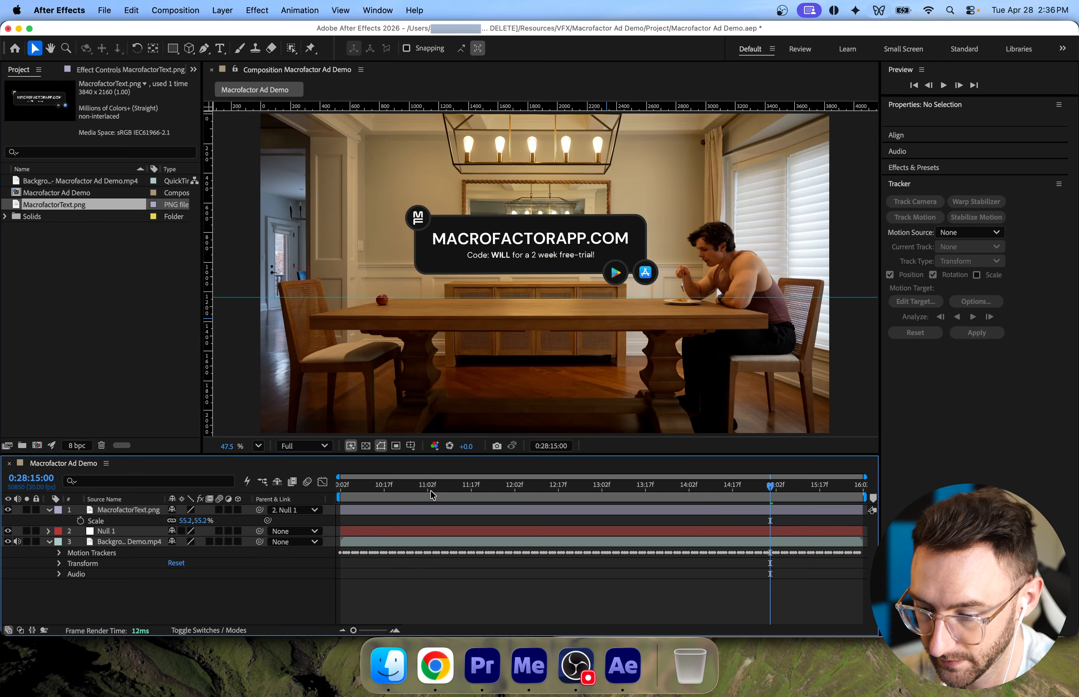
Keyframe the graphic's position to rise over the first few frames, starting from 1585.3, 270.6 and ending at 1585.3, -149.4.
key(Home)
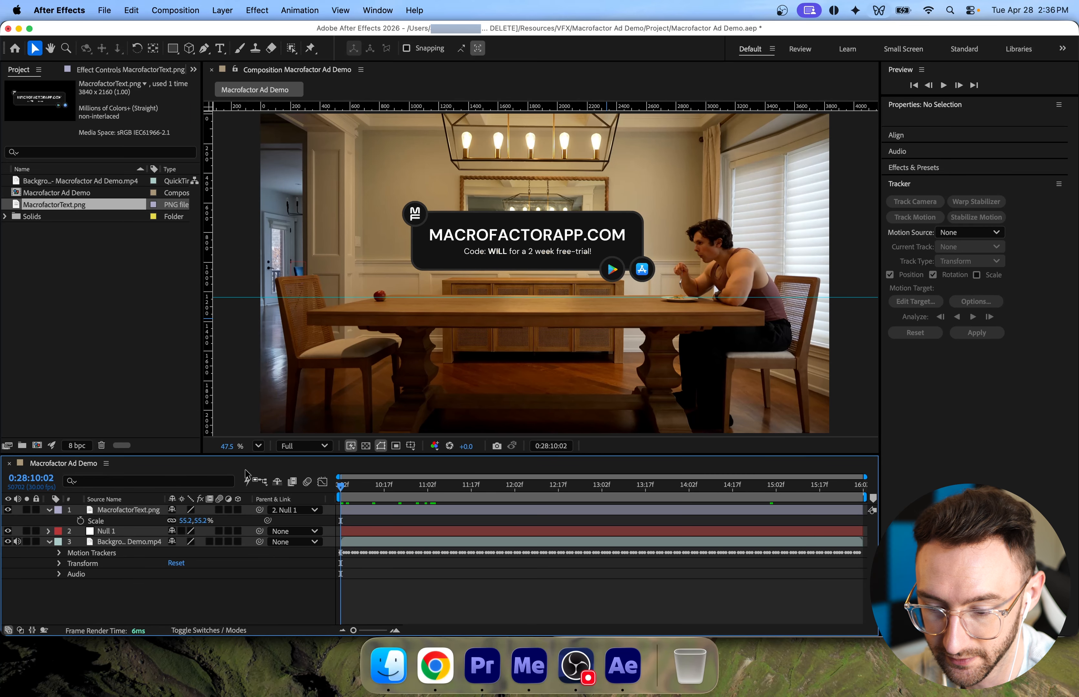
click(133, 501)
click(121, 512)
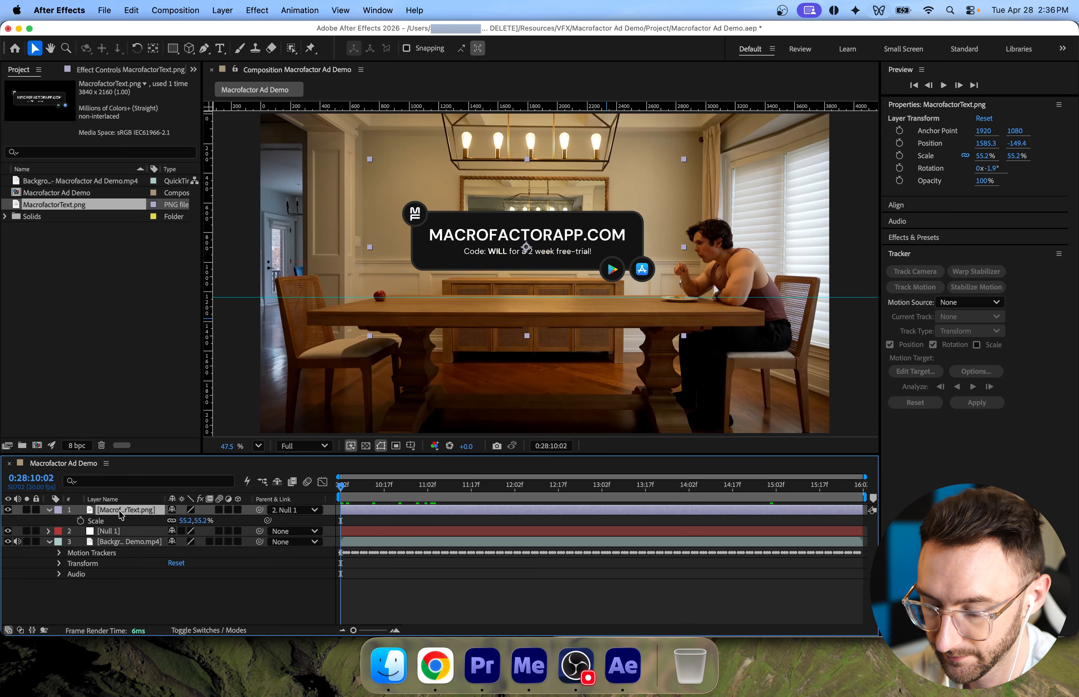
click(81, 521)
key(space)
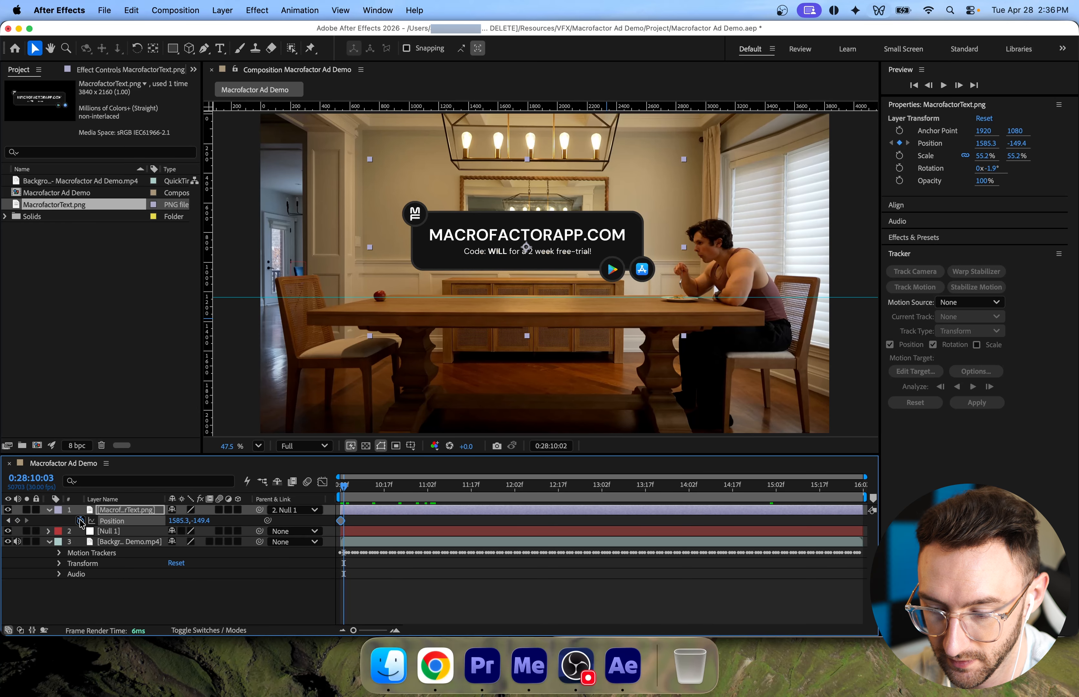
click(7, 521)
drag(206, 523, 253, 521)
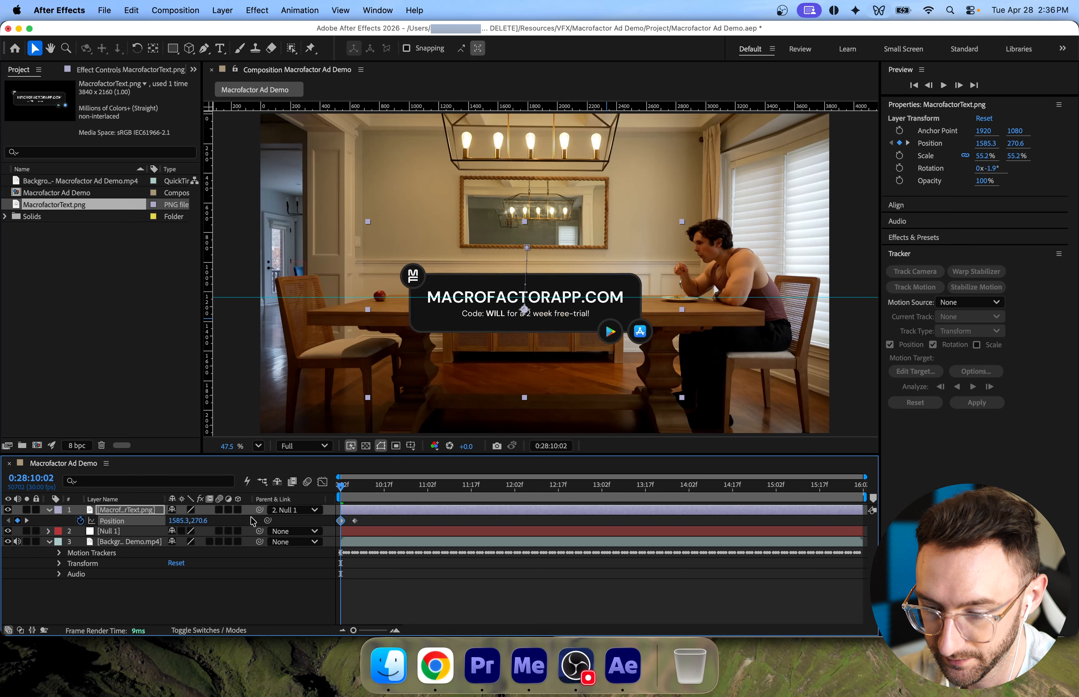
Enable motion blur on MacrofactorText.png and keyframe its opacity from 0% at the first frame to 100% at the second position keyframe.
click(219, 510)
key(shift+t)
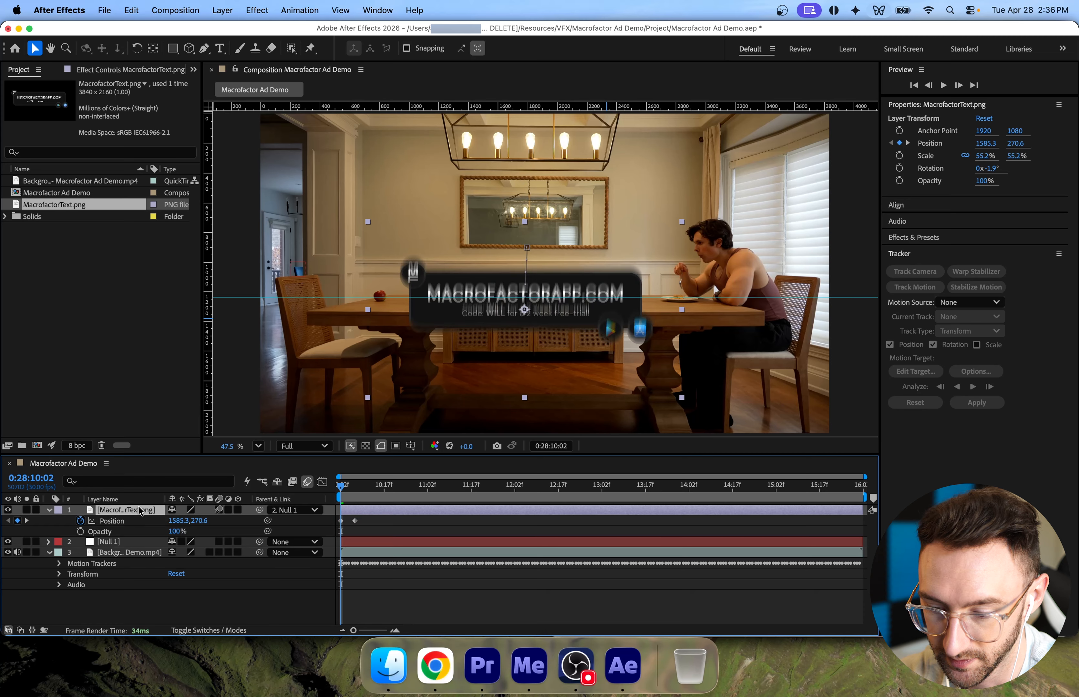
click(80, 531)
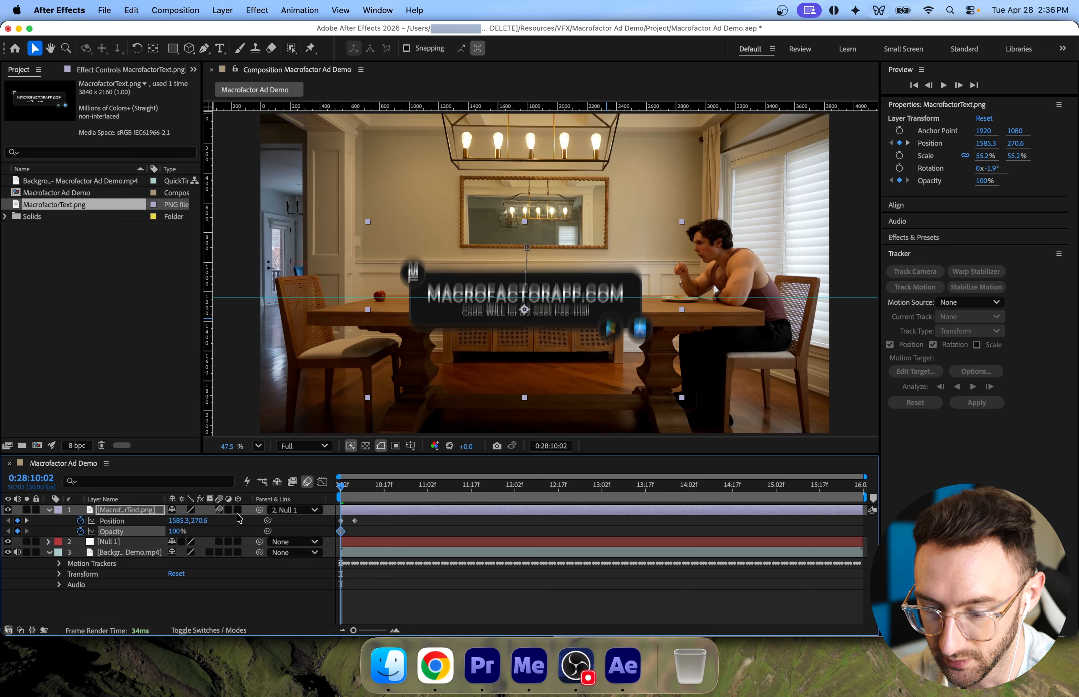
click(26, 520)
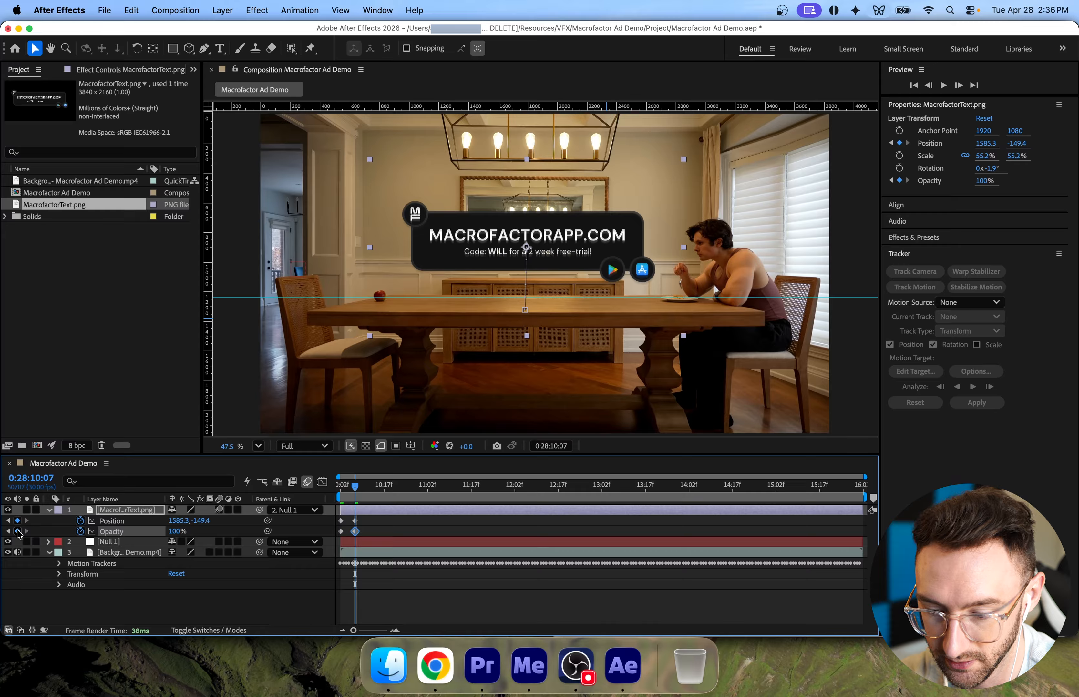
click(7, 531)
click(174, 530)
text(0)
key(Return)
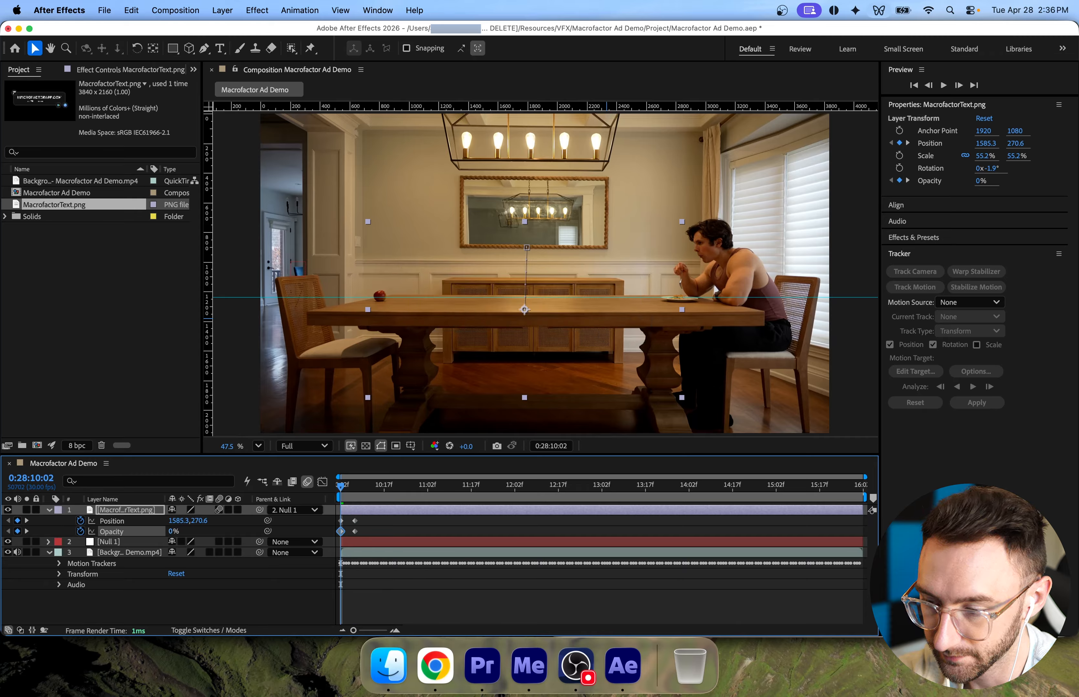
Deselect the layer and play the composition to review the graphic's rise and fade-in.
click(520, 611)
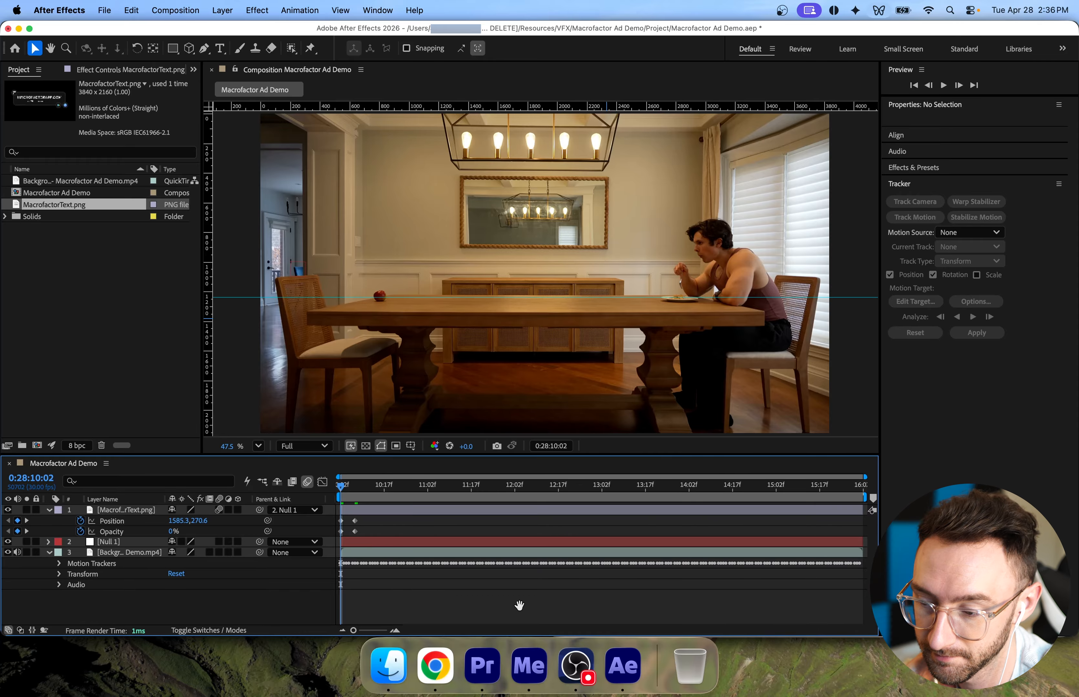
key(space)
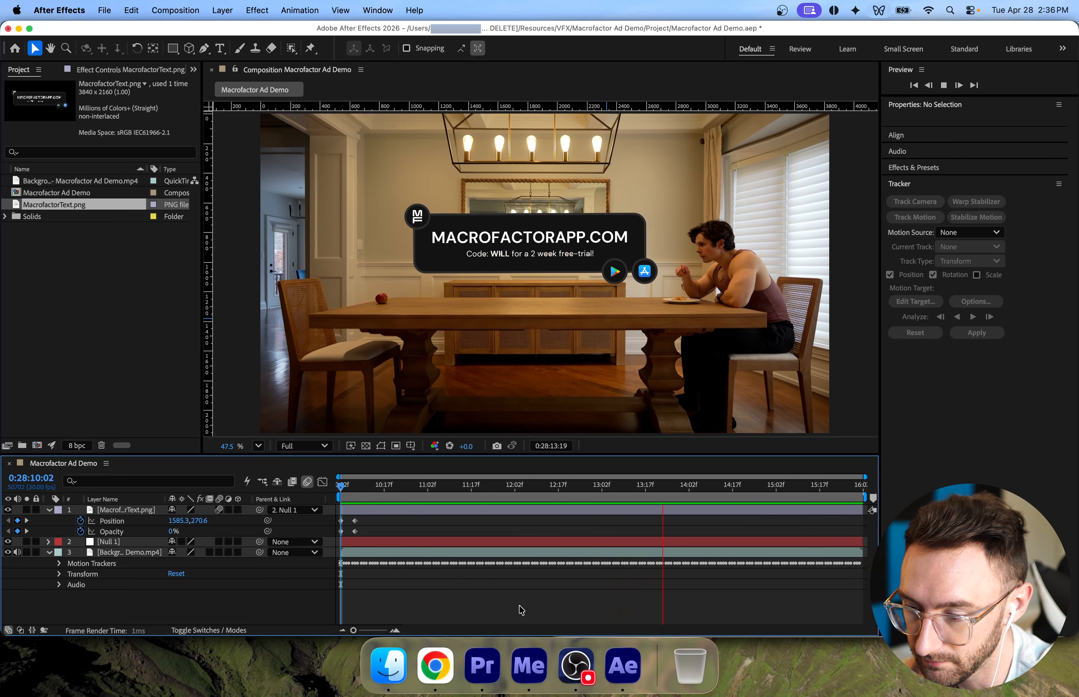
key(space)
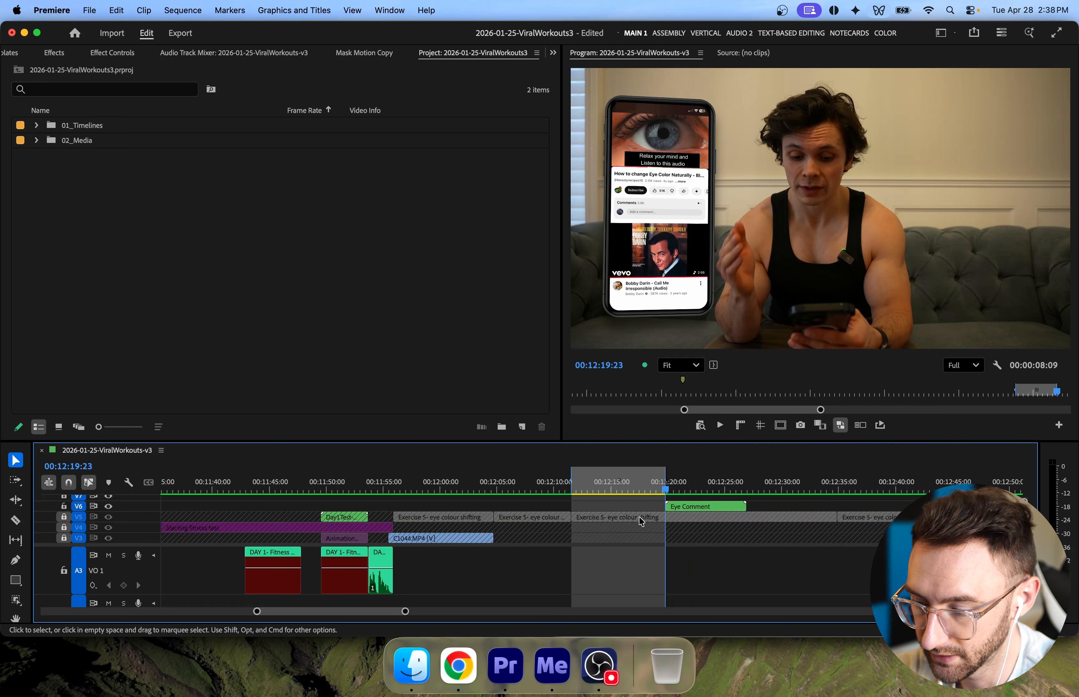
In Premiere, play the marked phone shot from its start and disable the Phone Eye Motion Track.mov clip above the footage.
scroll(698, 524, down, 3)
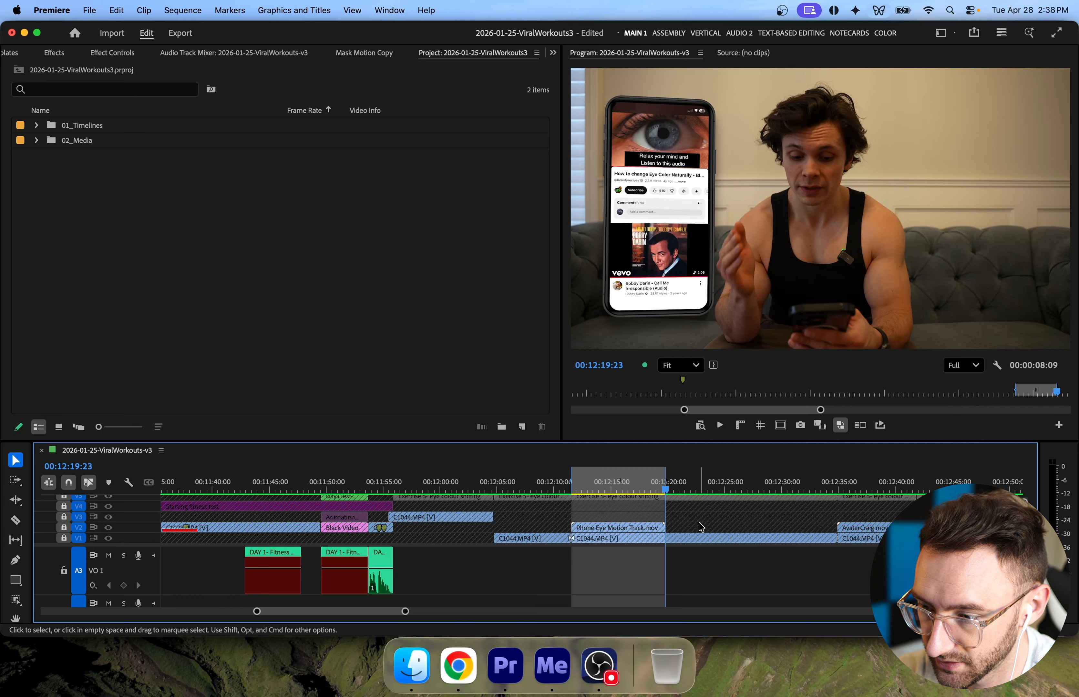
key(Up)
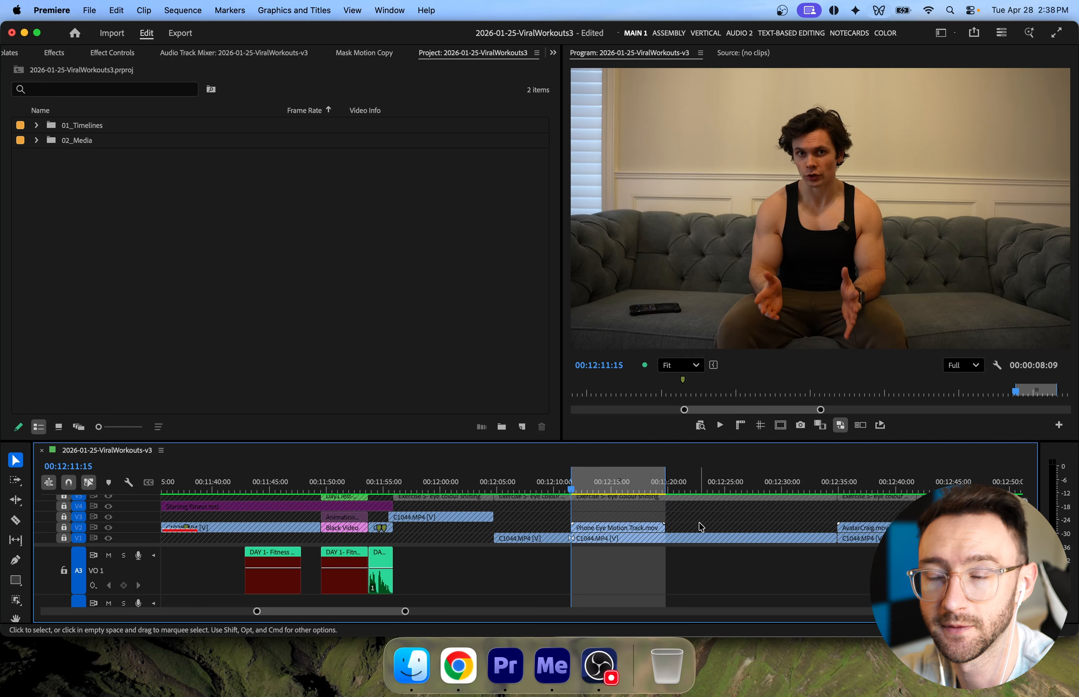
key(space)
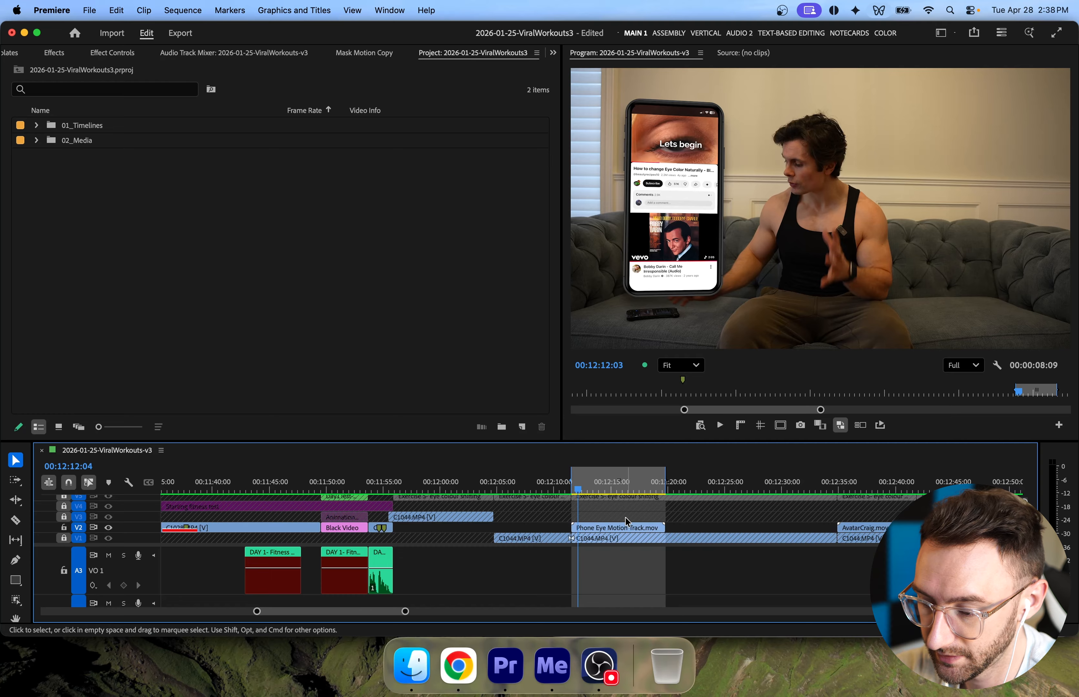
click(631, 527)
key(shift+super+e)
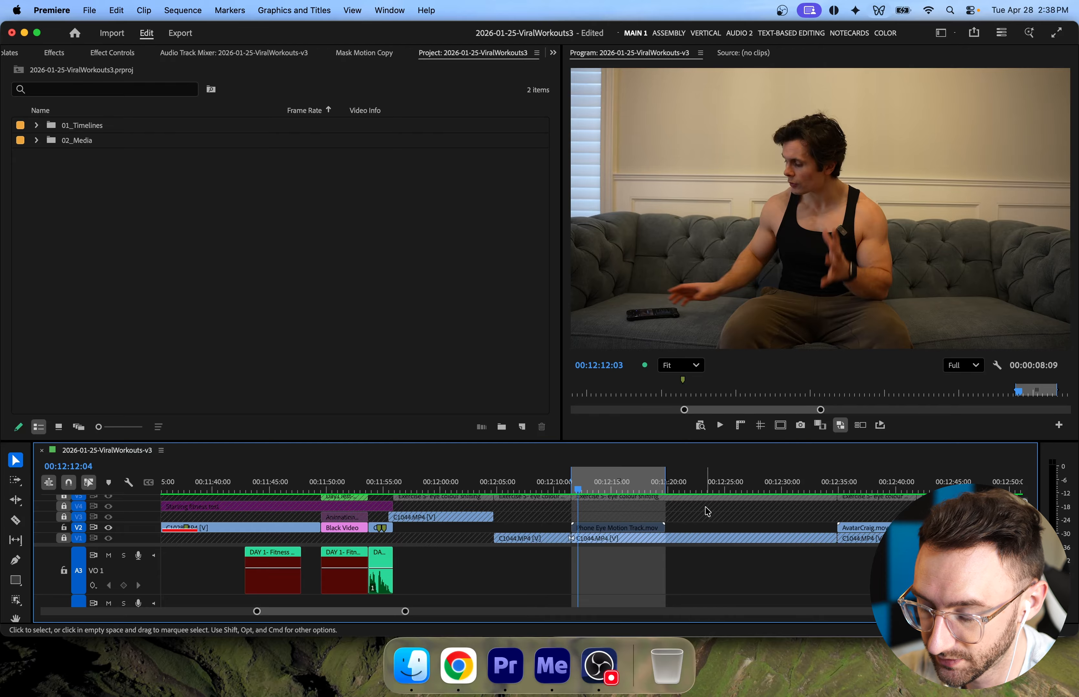
Send the marked range to the export queue as an H.264 file named Background - Scale Demo, accepting the offline media warnings.
key(super+m)
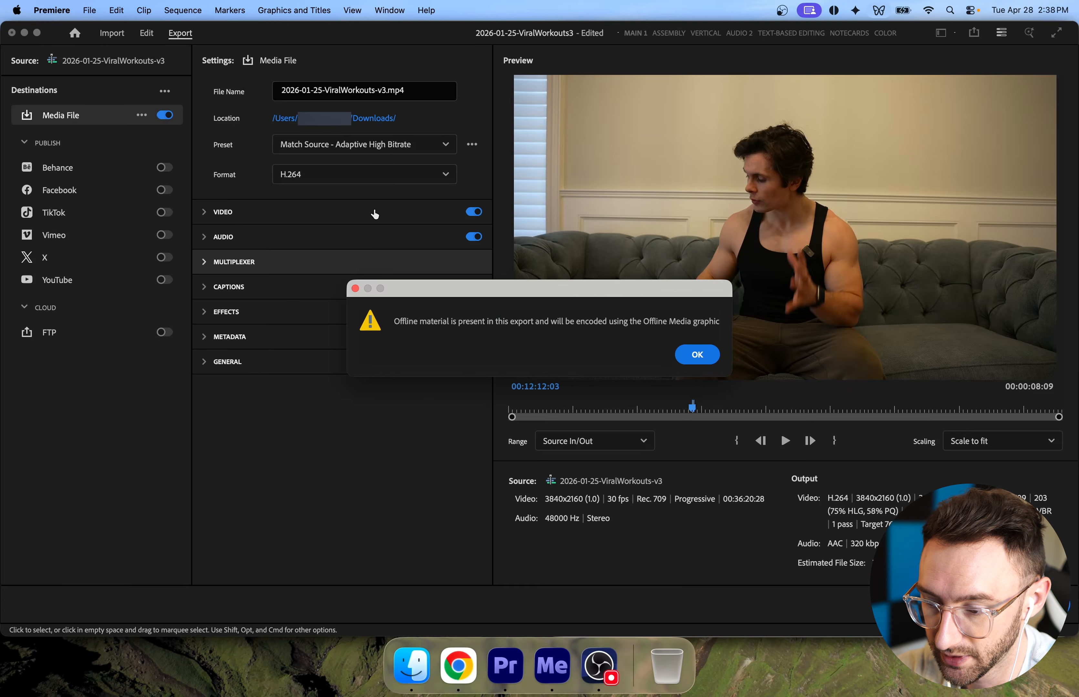
click(709, 364)
click(371, 93)
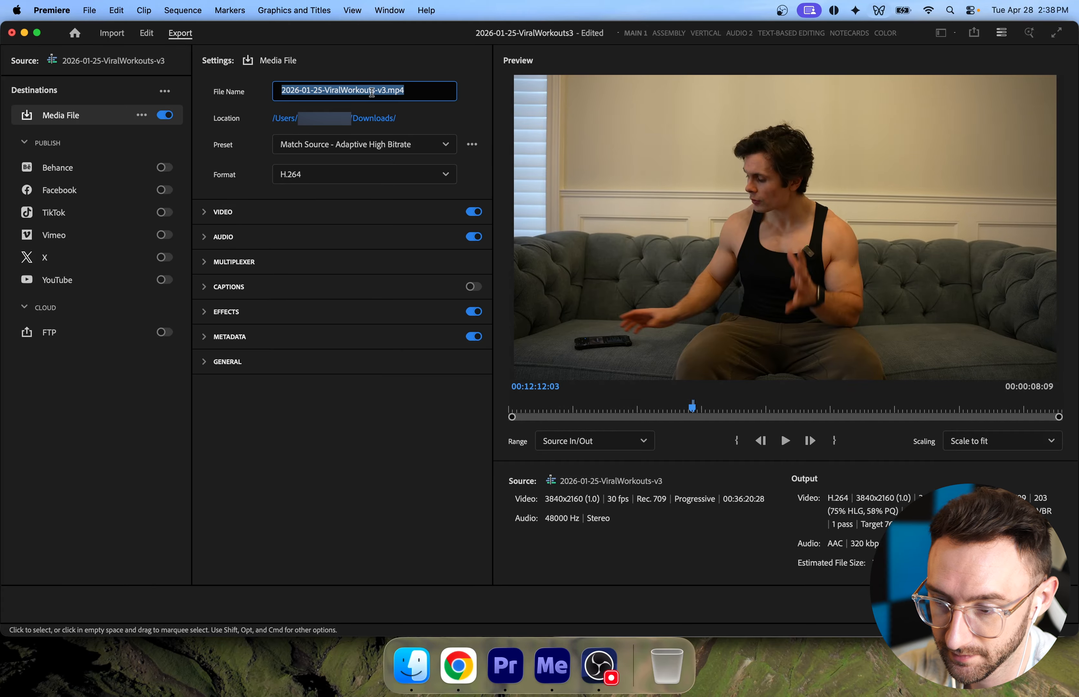
text(Background - Scale)
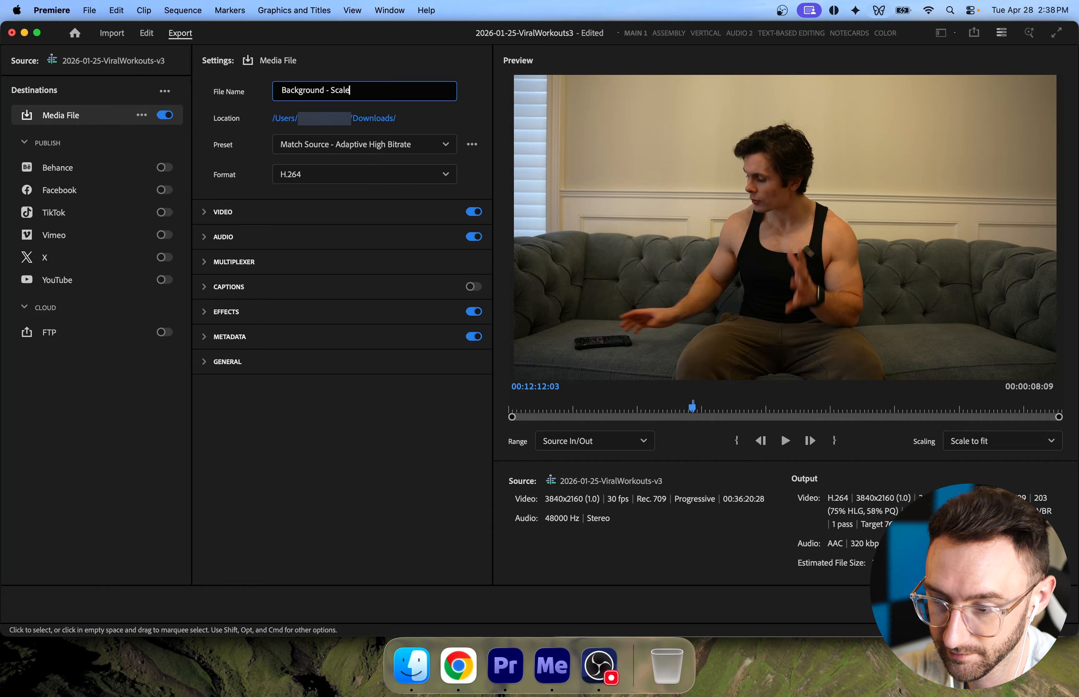
text( Demo)
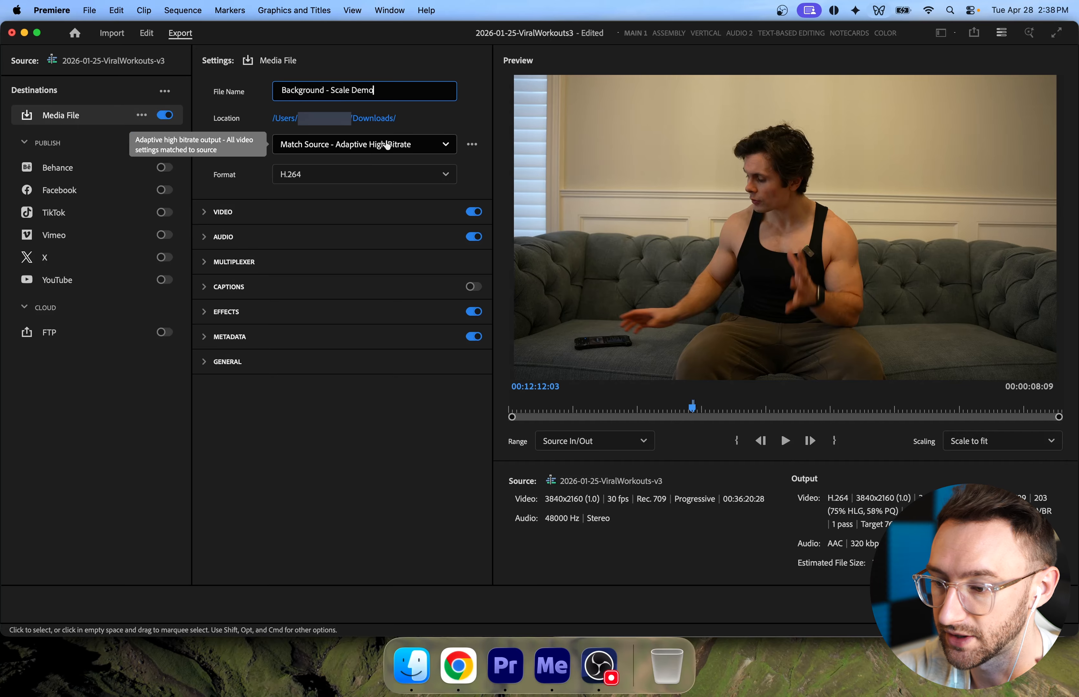
key(Return)
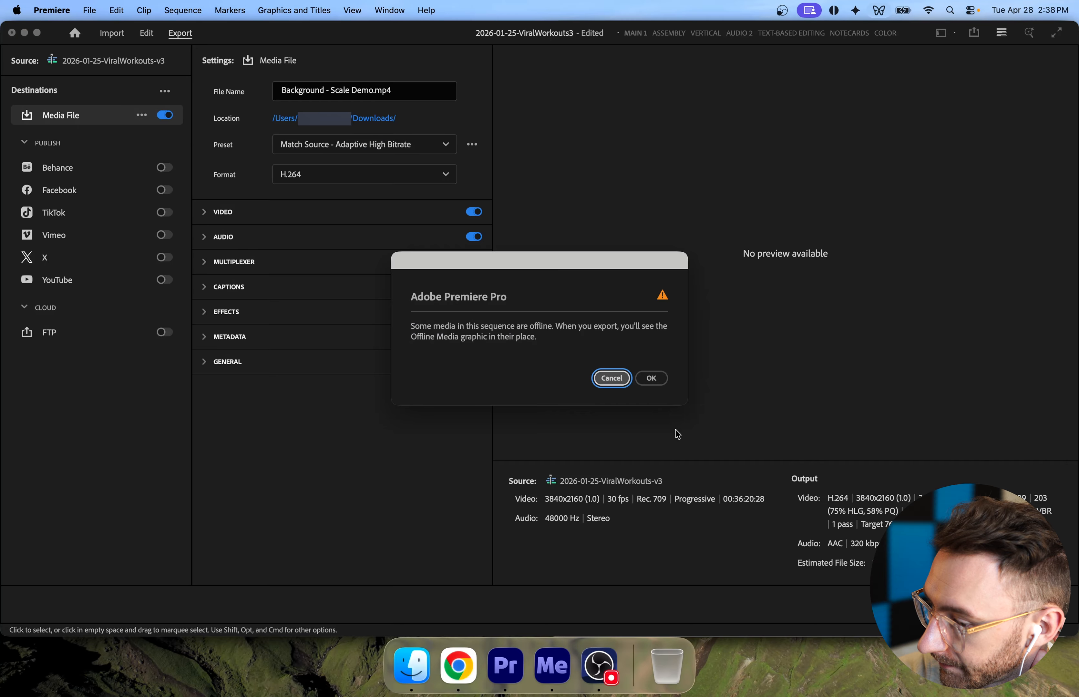
click(653, 379)
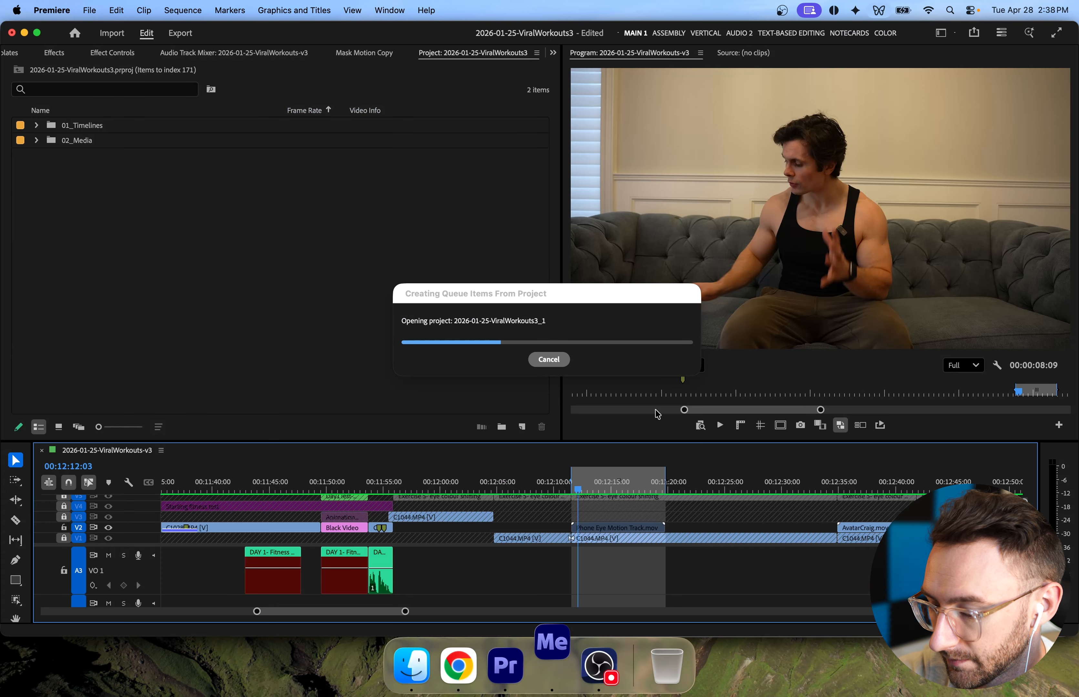
In Finder, move Background - Scale Demo.mp4 from Downloads into the Scale Demo folder under VFX and close the Created By Me window.
click(411, 665)
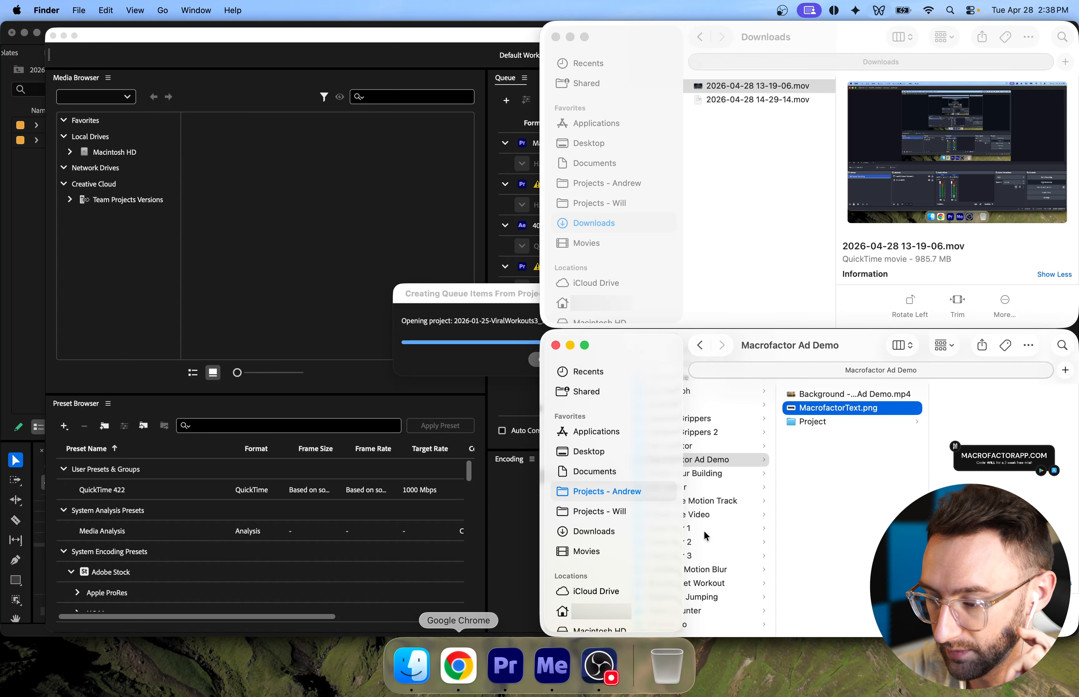
scroll(705, 536, left, 5)
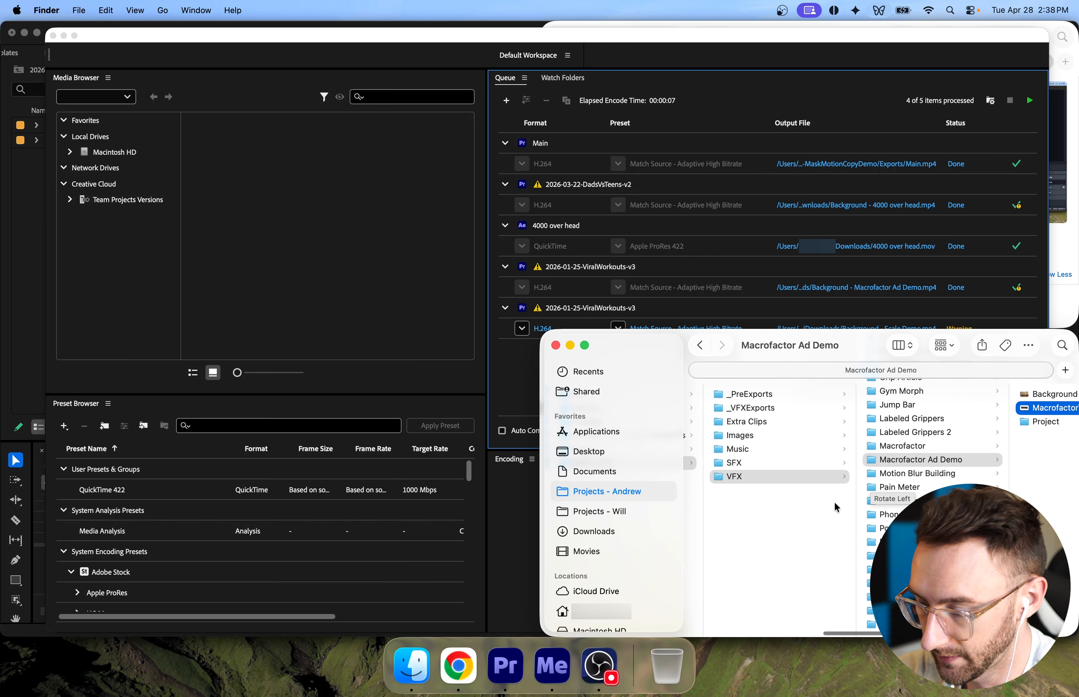
click(834, 502)
click(890, 475)
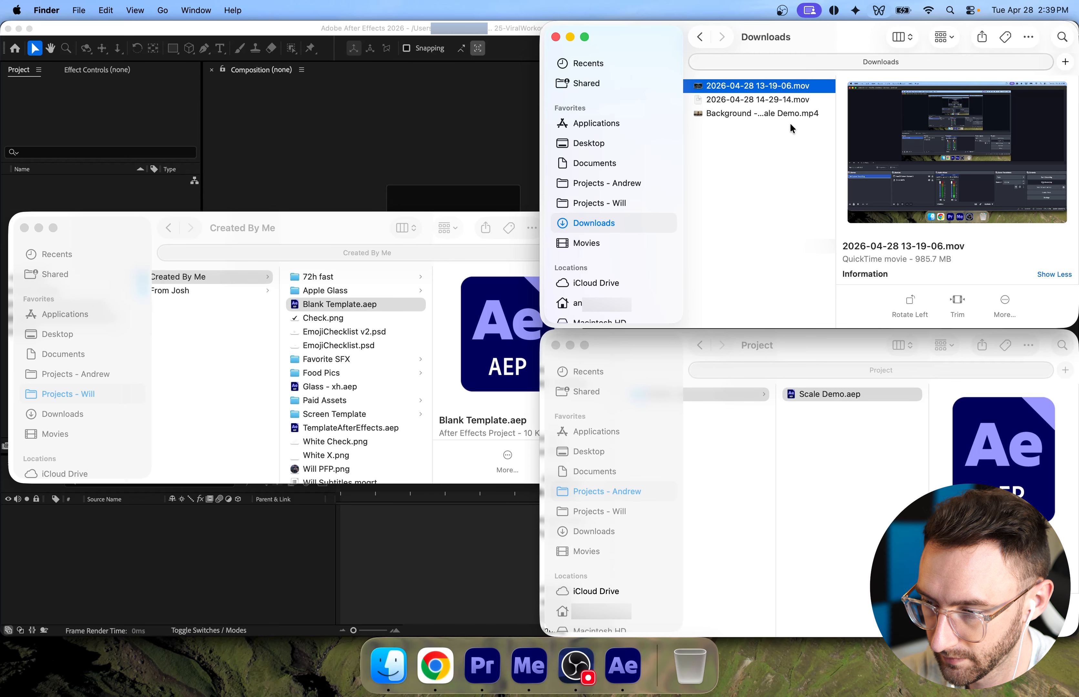
drag(793, 116, 750, 462)
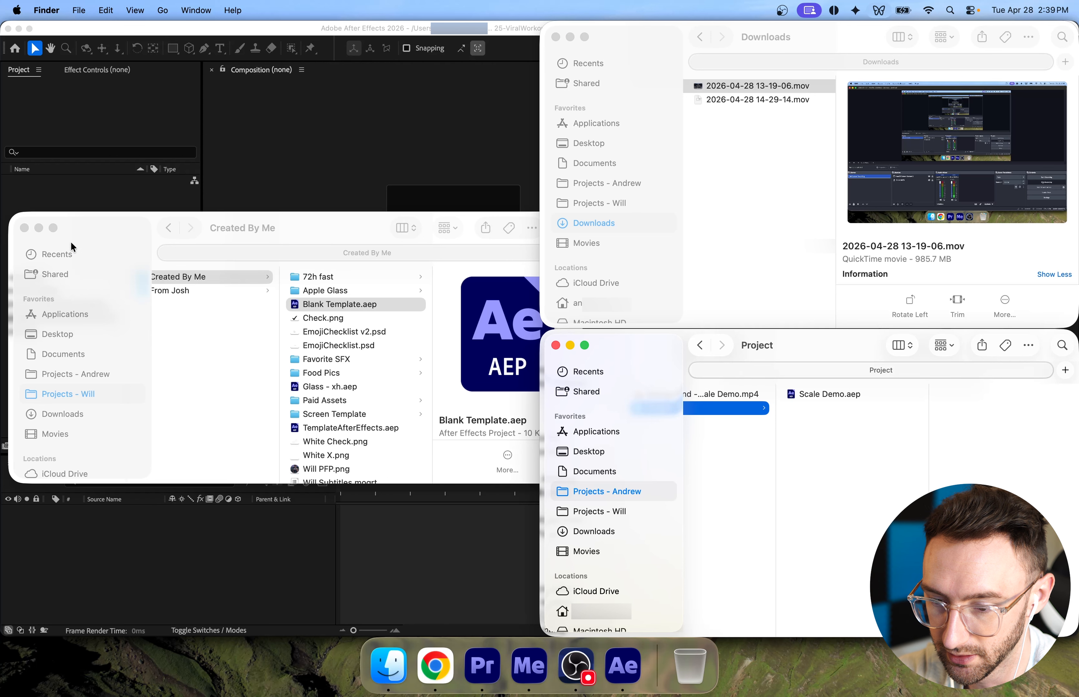
click(24, 228)
Import Background - Scale Demo.mp4 into the After Effects project, create a composition from it and name the composition Scale Demo.
click(744, 439)
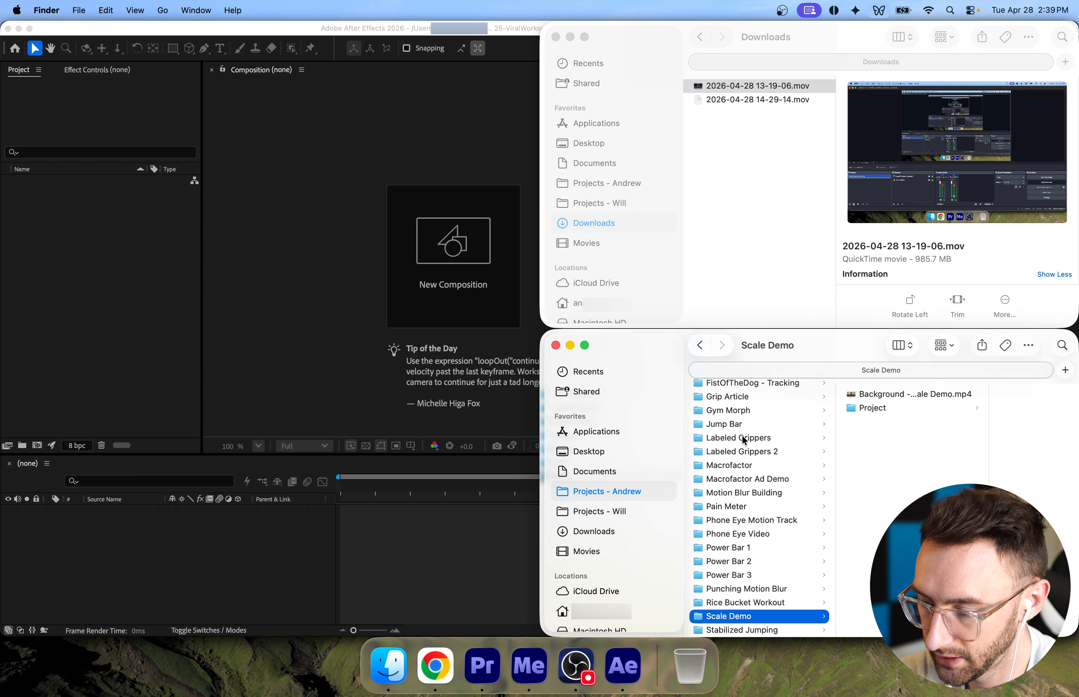
drag(895, 398, 138, 341)
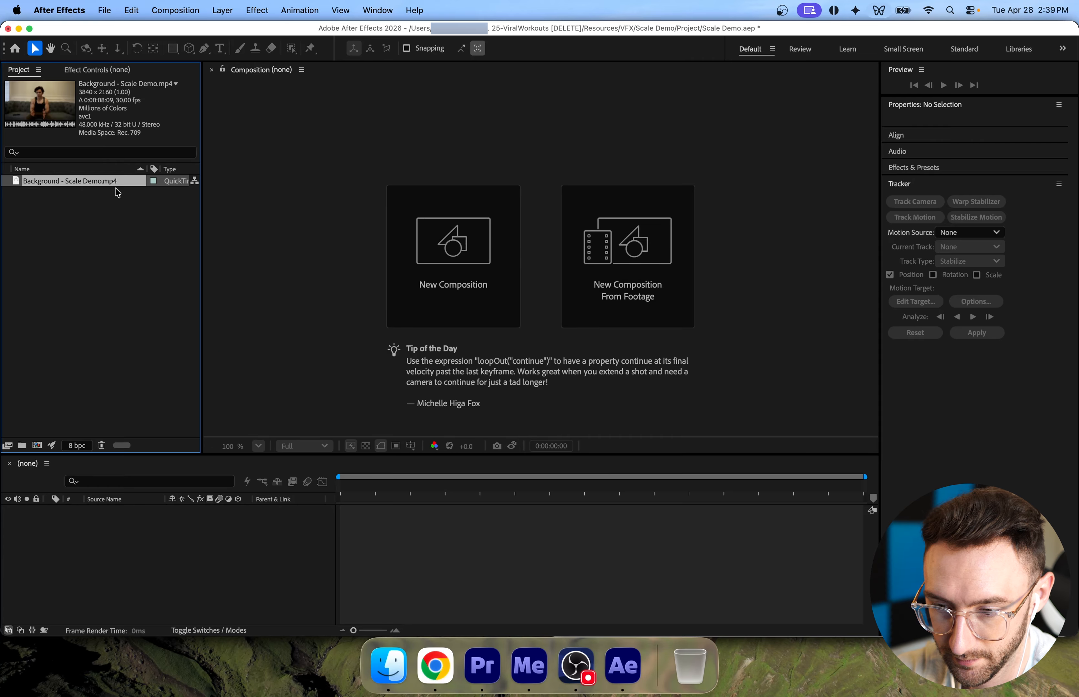
drag(117, 184, 117, 536)
click(77, 181)
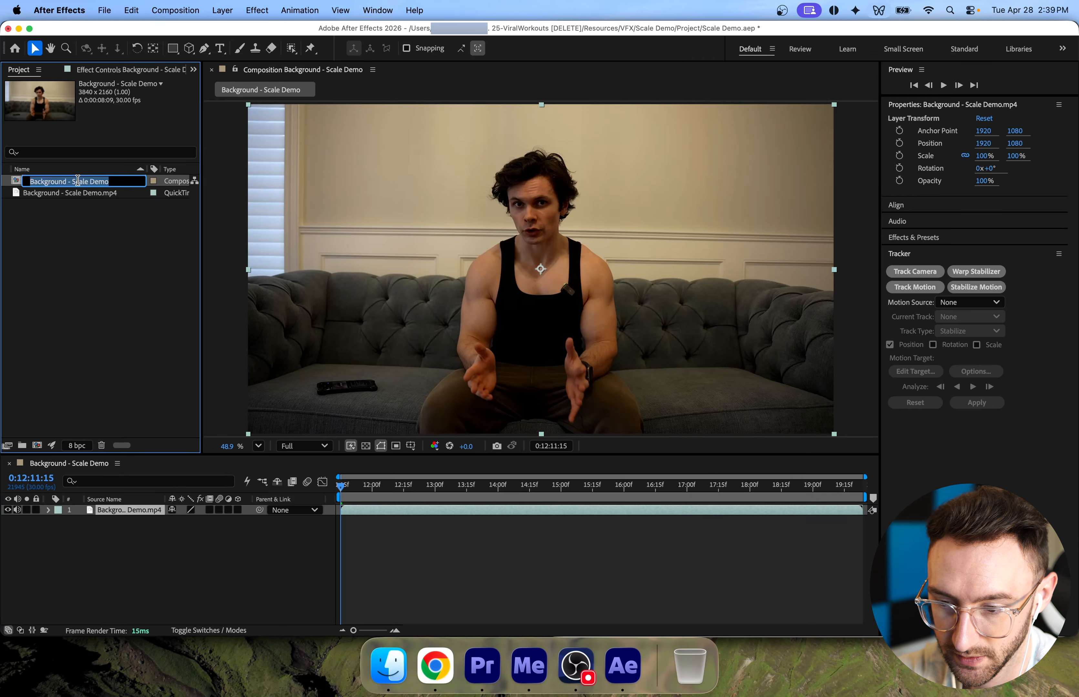
text(Scale Demo)
key(Return)
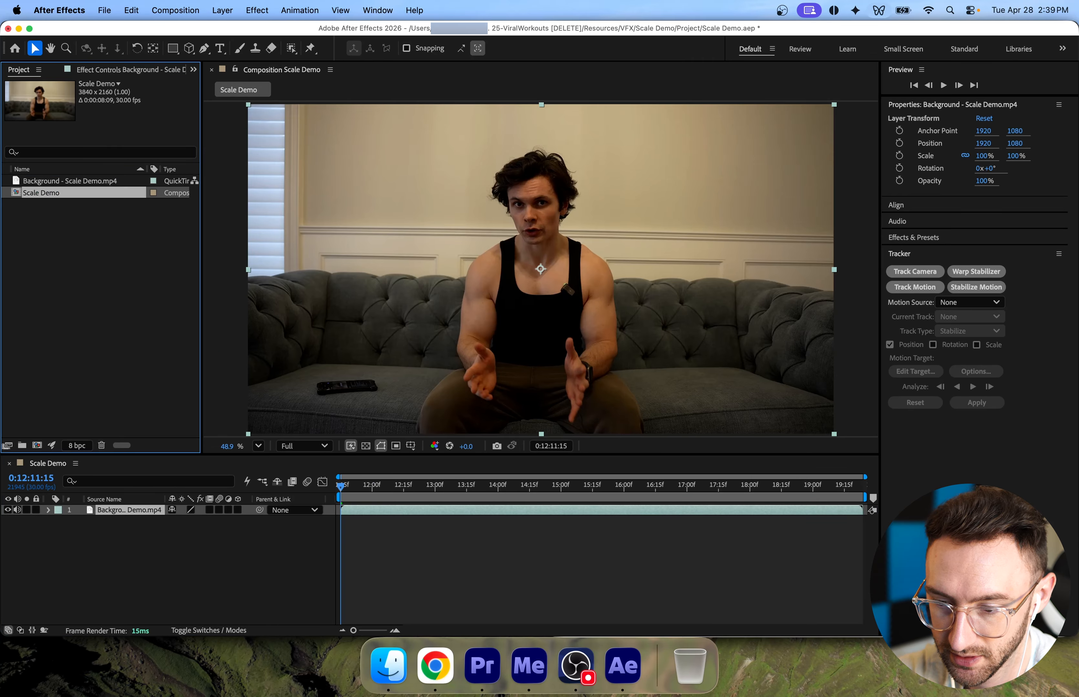
Start a motion track on the background footage layer with position and scale tracking enabled.
click(146, 594)
click(120, 516)
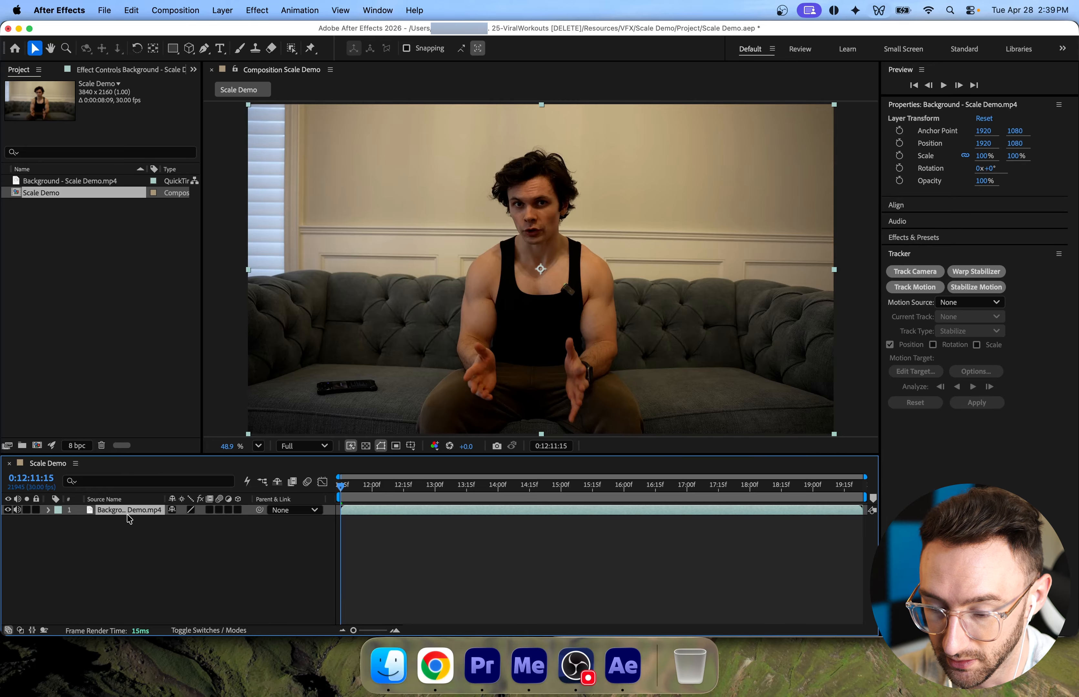
click(914, 287)
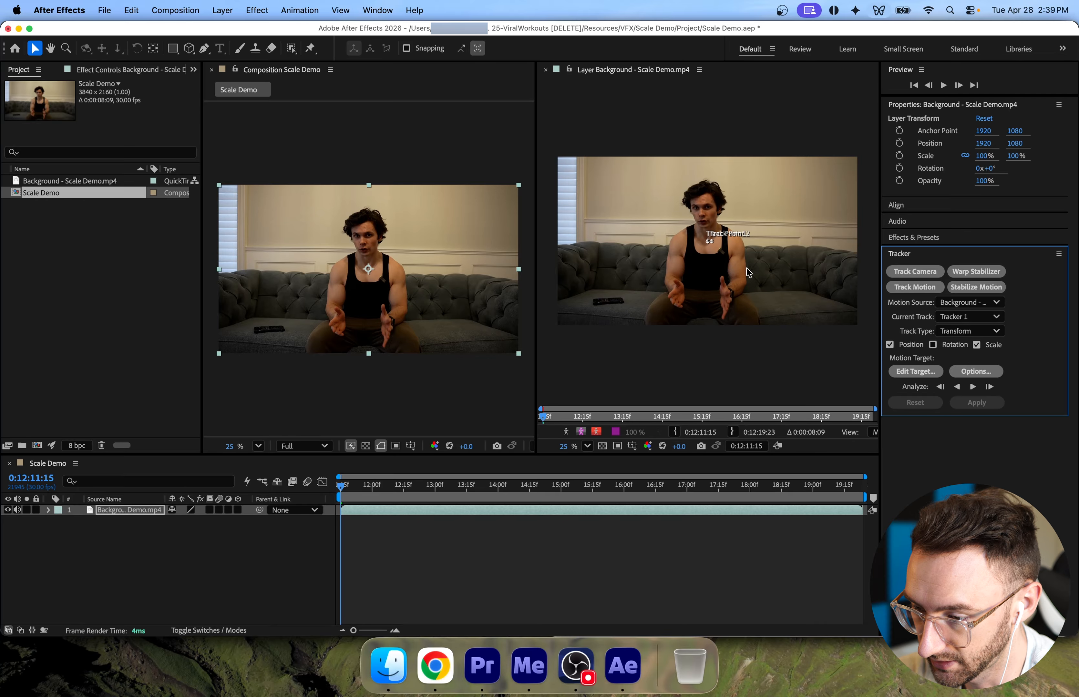
Move Track Point 2 from the man's chest onto a dark button tuft of the sofa back, beyond his shoulder with the microphone.
scroll(653, 239, up, 5)
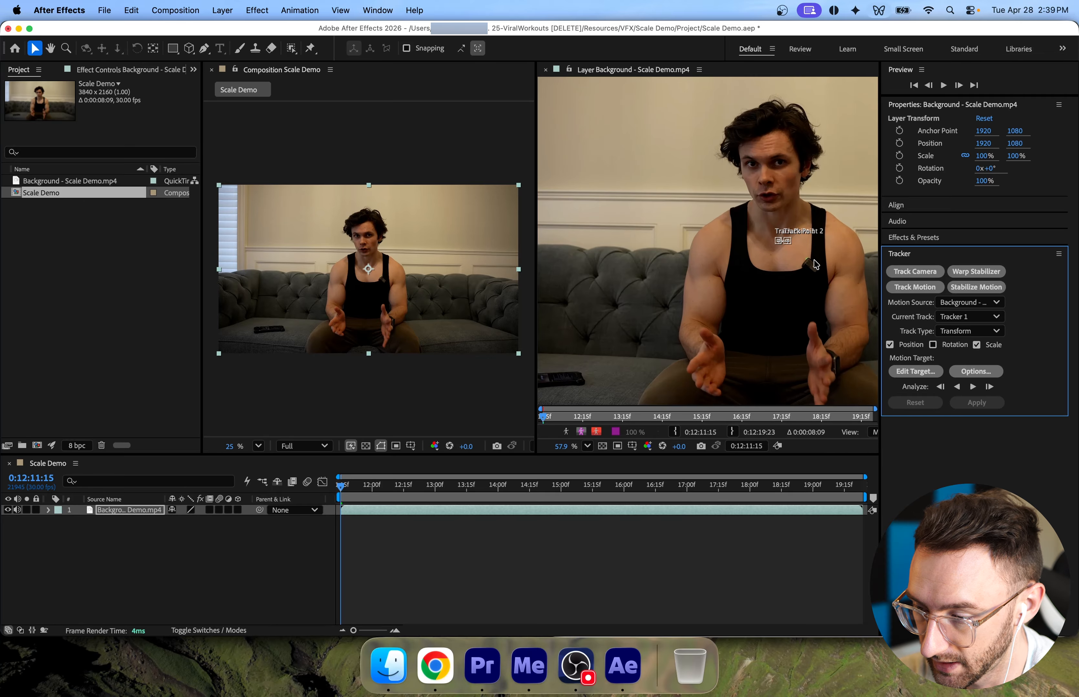
scroll(816, 265, up, 3)
scroll(816, 264, up, 1)
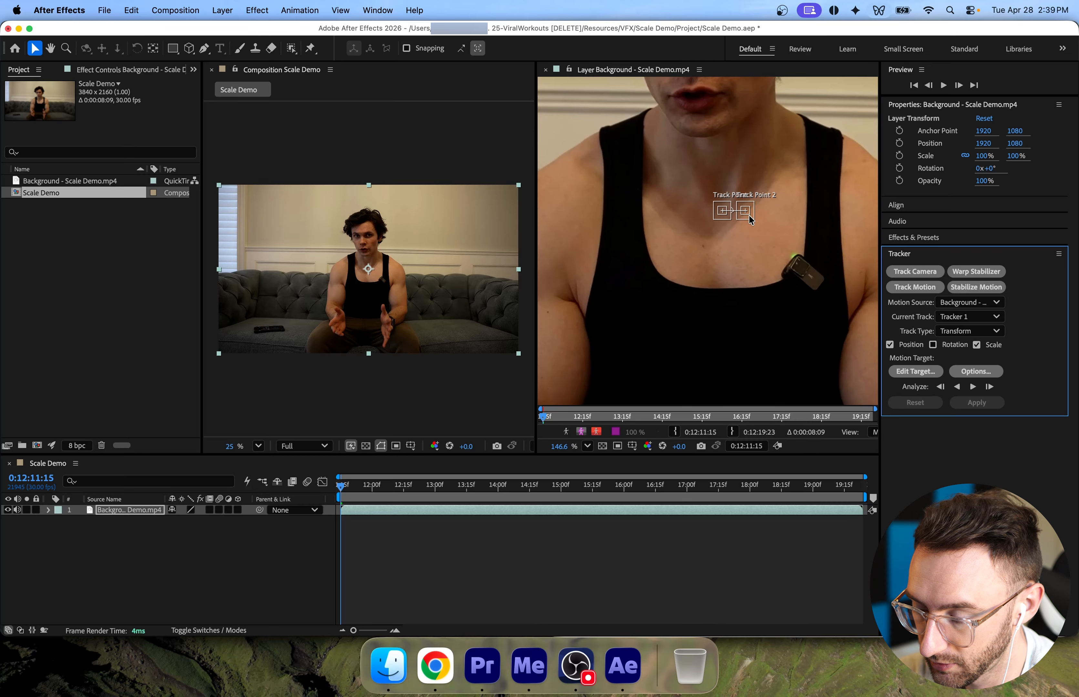
scroll(748, 214, down, 4)
scroll(836, 252, right, 5)
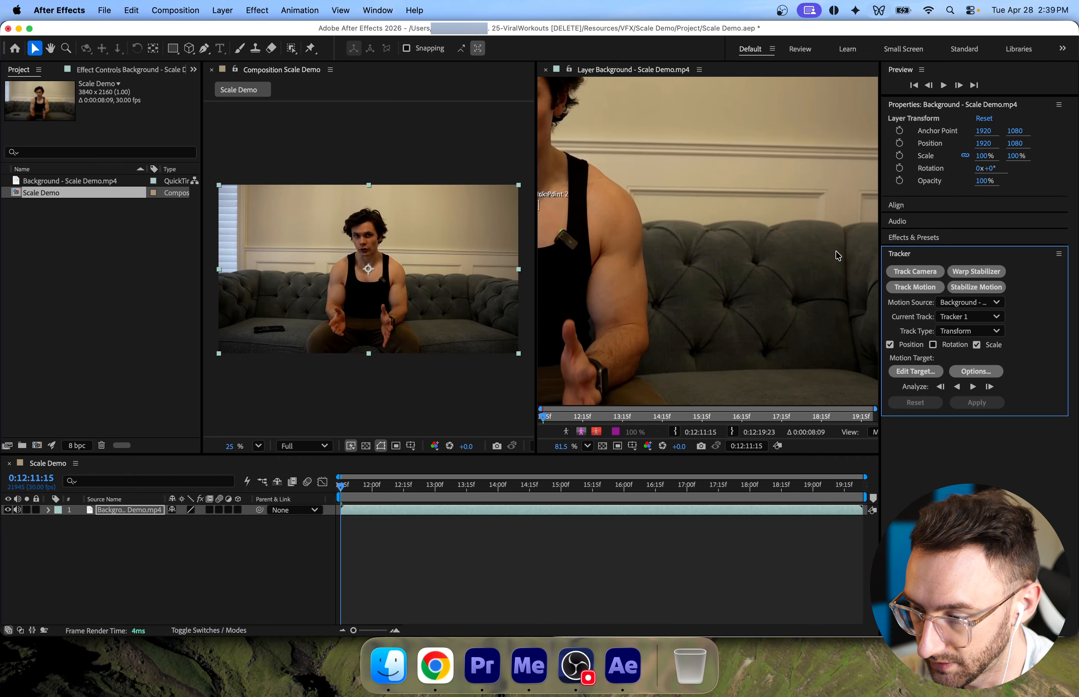
scroll(771, 308, left, 3)
scroll(772, 312, left, 2)
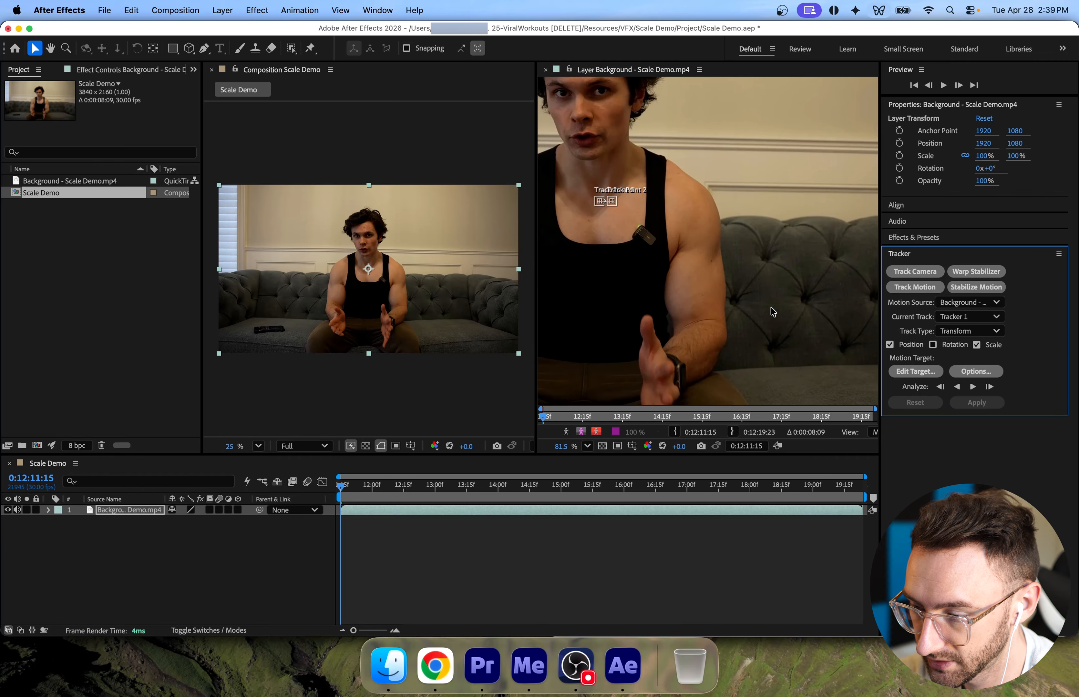
scroll(612, 197, up, 4)
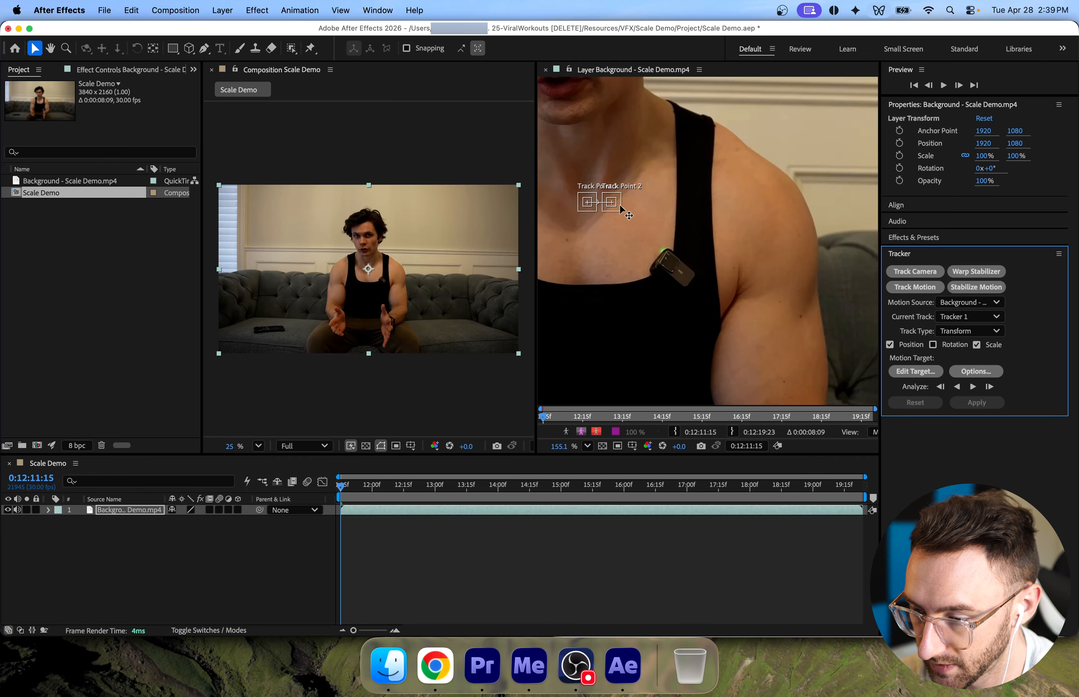
click(621, 205)
scroll(621, 205, up, 3)
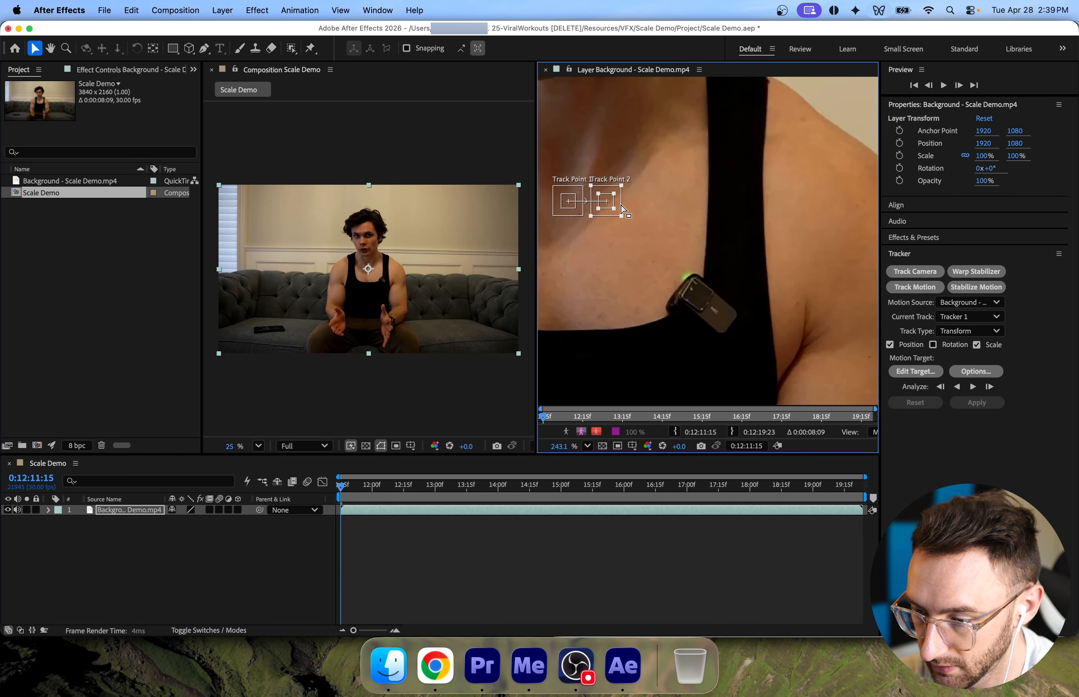
drag(620, 204, 837, 240)
scroll(782, 281, right, 6)
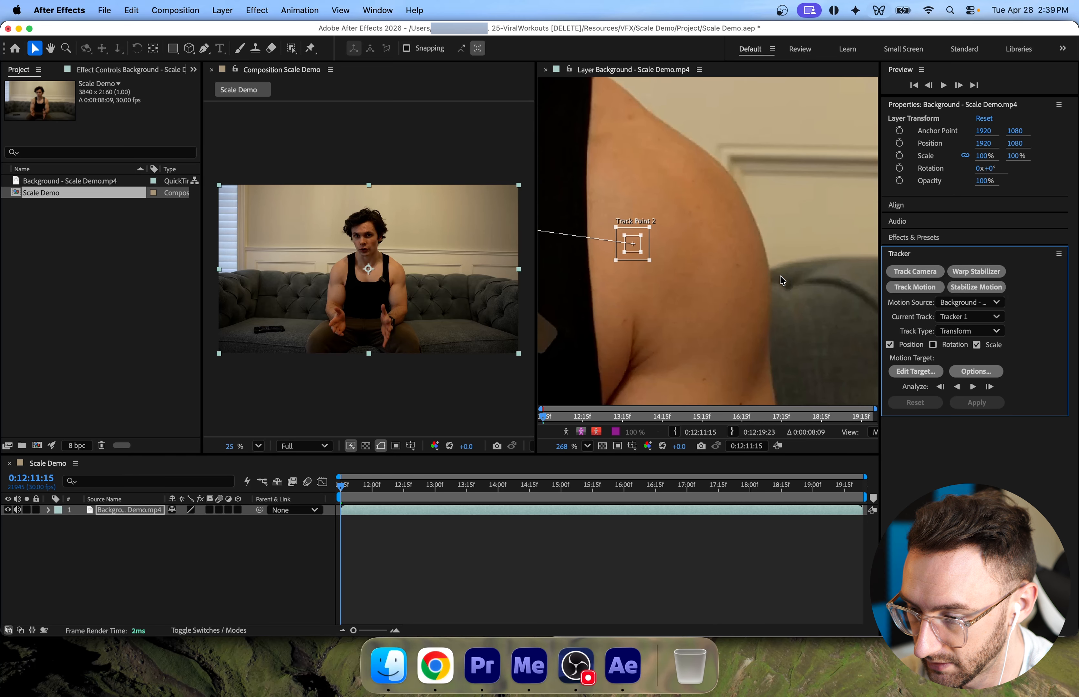
drag(587, 249, 825, 301)
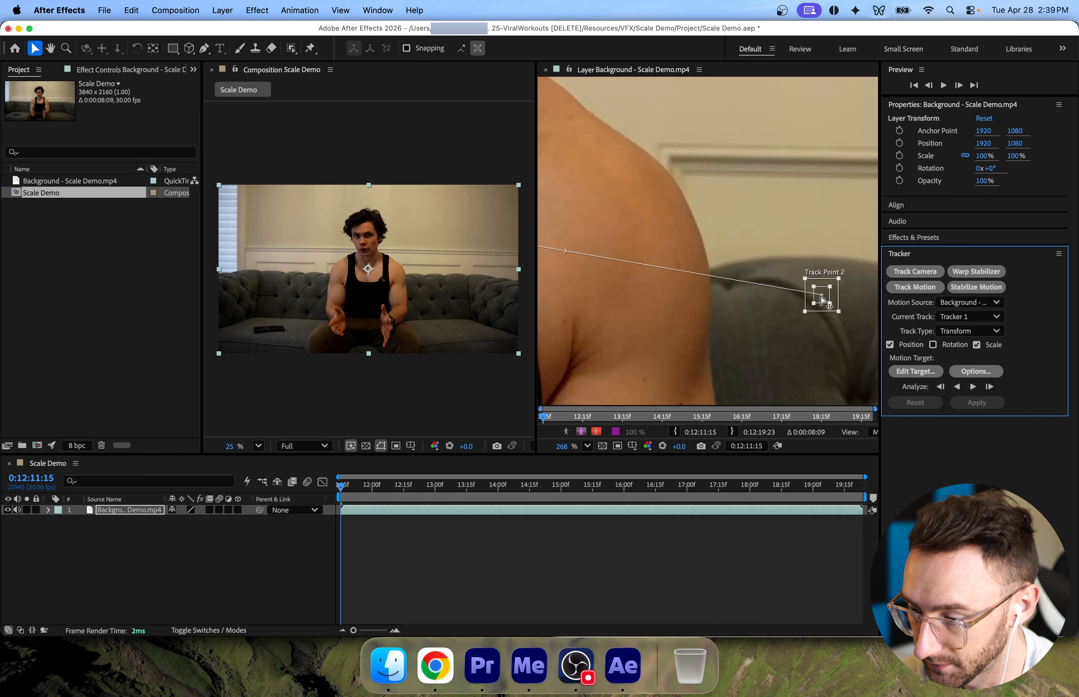
scroll(687, 311, right, 6)
scroll(593, 275, left, 1)
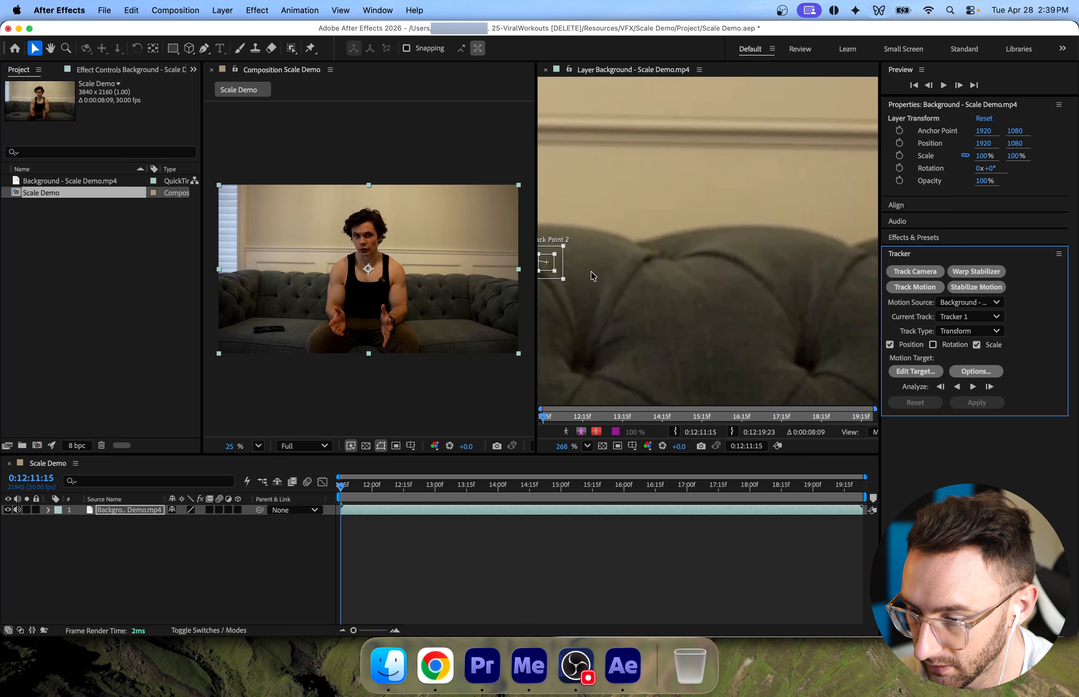
drag(559, 263, 822, 349)
scroll(682, 259, right, 3)
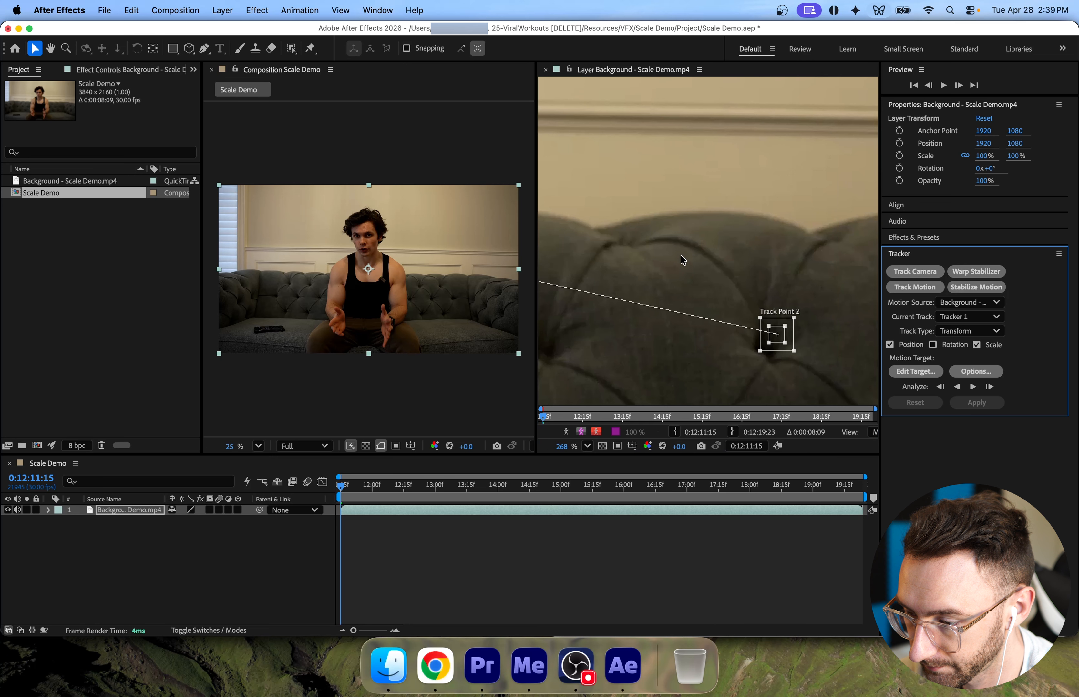
scroll(681, 259, right, 5)
scroll(689, 254, left, 6)
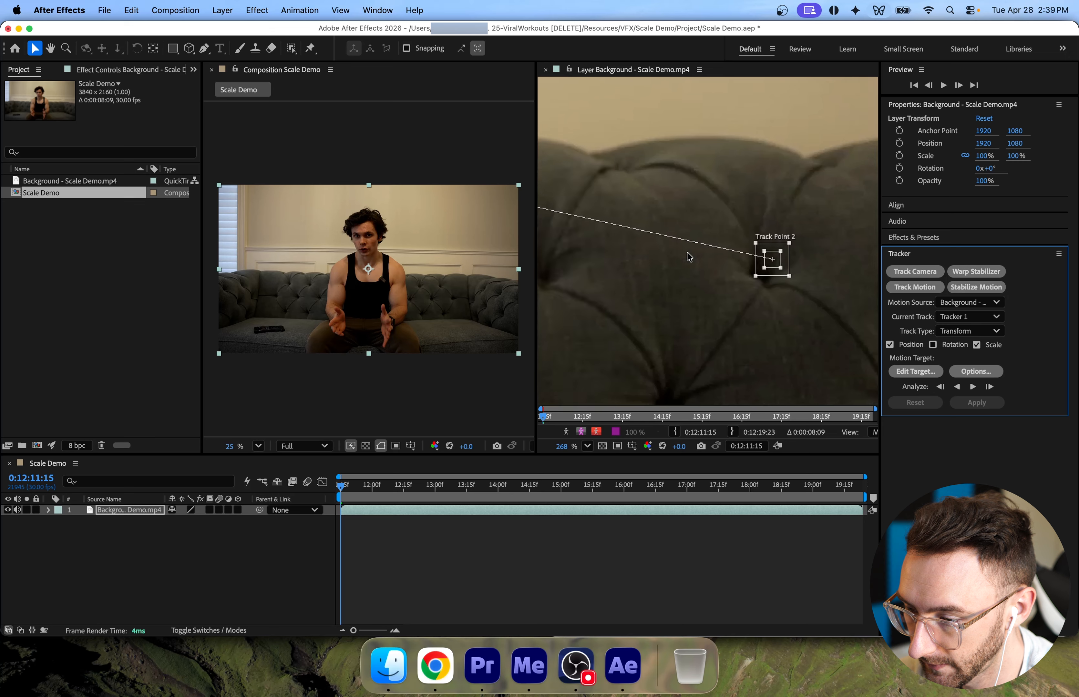
scroll(687, 256, right, 2)
scroll(688, 256, up, 1)
Enlarge Track Point 2's search region and feature region around the sofa tuft.
drag(687, 261, 697, 292)
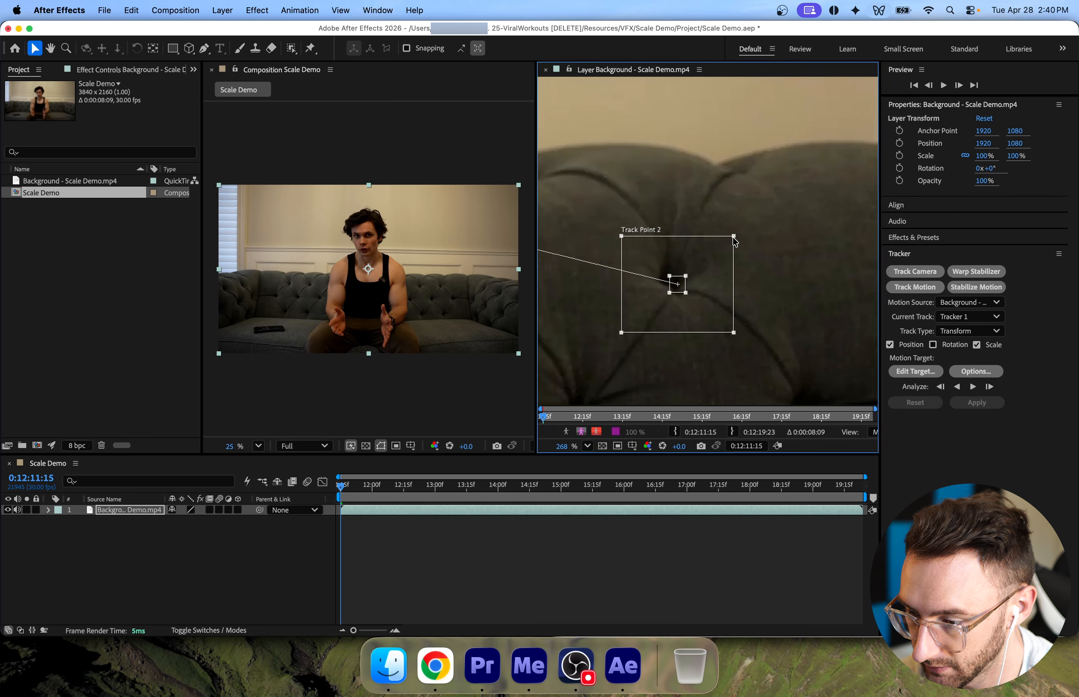
click(687, 280)
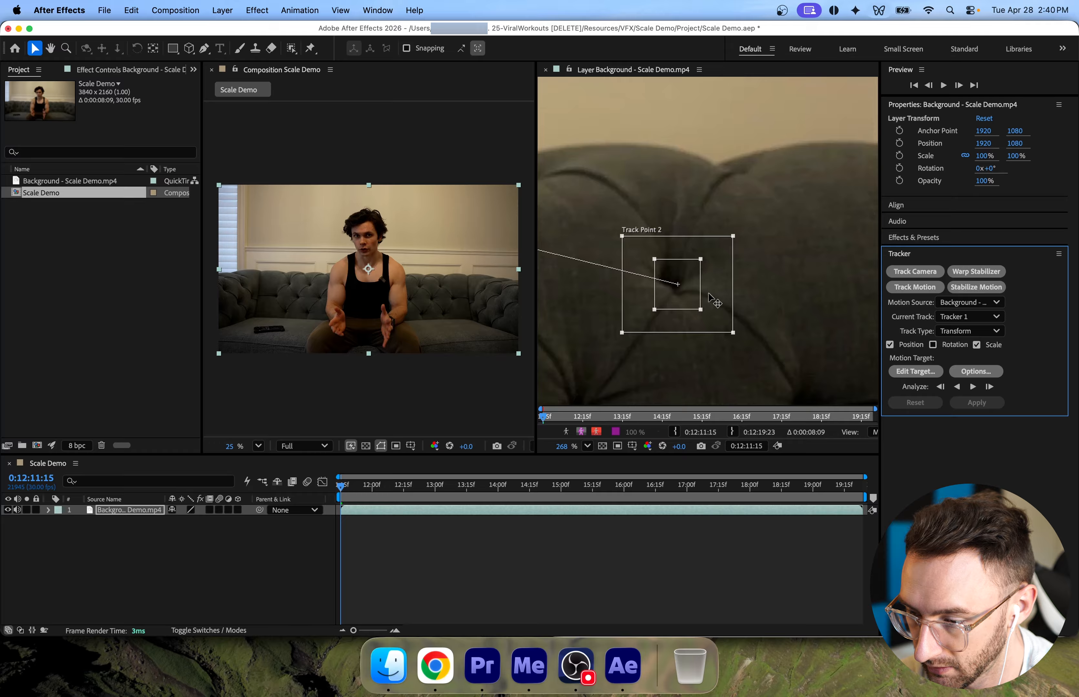
drag(715, 298, 711, 294)
Move Track Point 1 from the man's chest onto a dark button tuft of the sofa on his other side.
scroll(762, 280, down, 10)
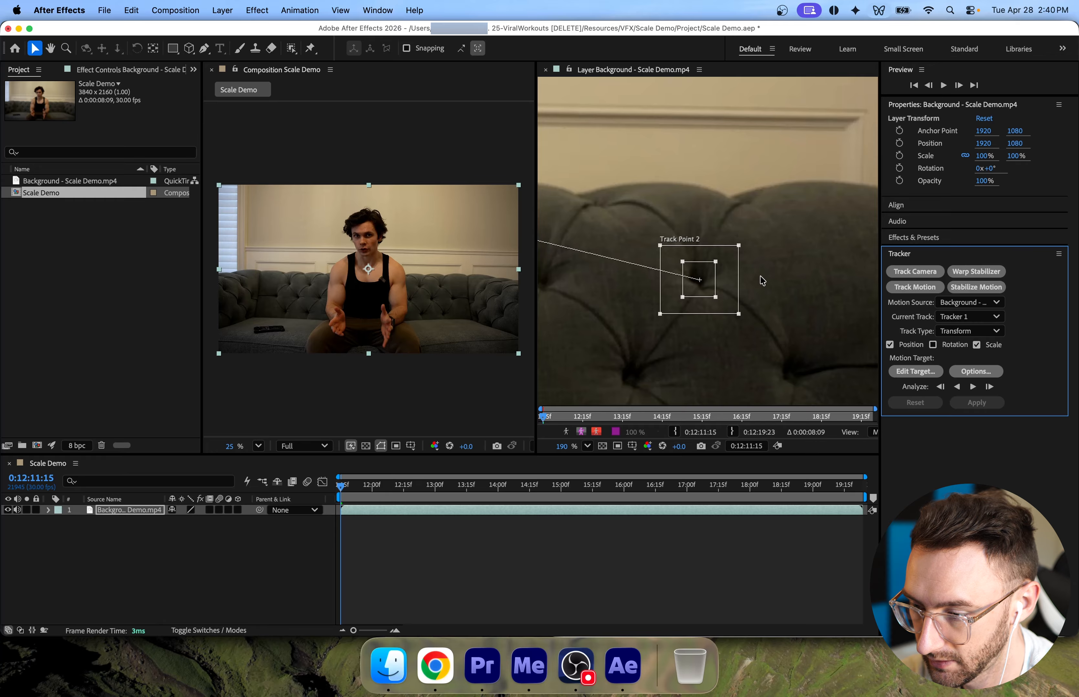
scroll(709, 345, left, 10)
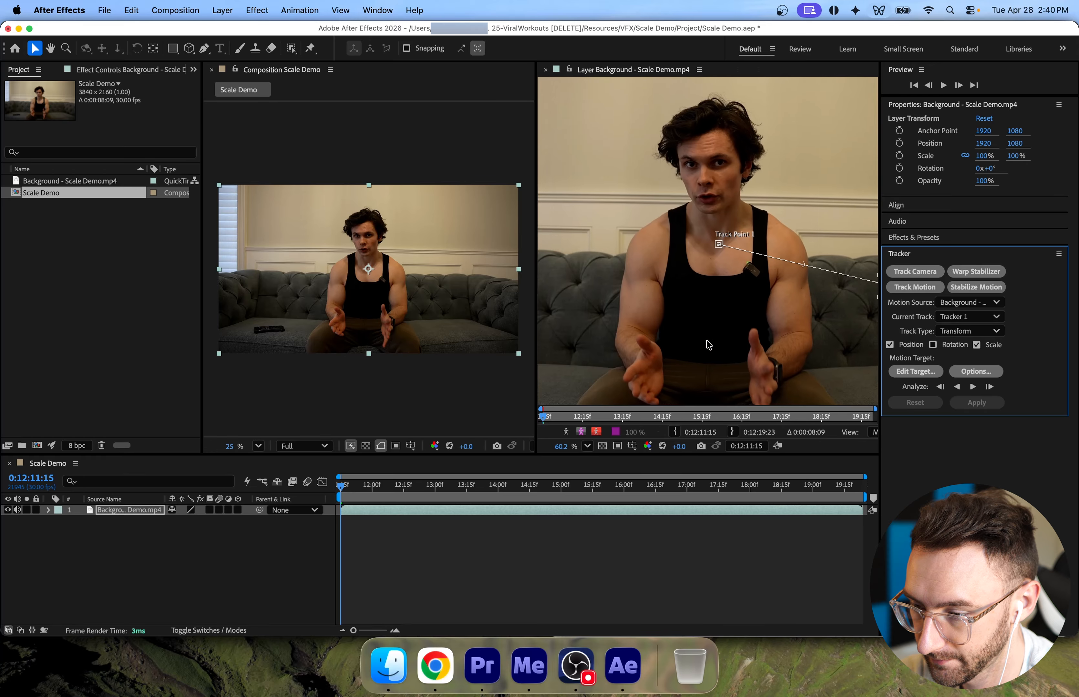
scroll(709, 345, right, 15)
scroll(709, 345, left, 15)
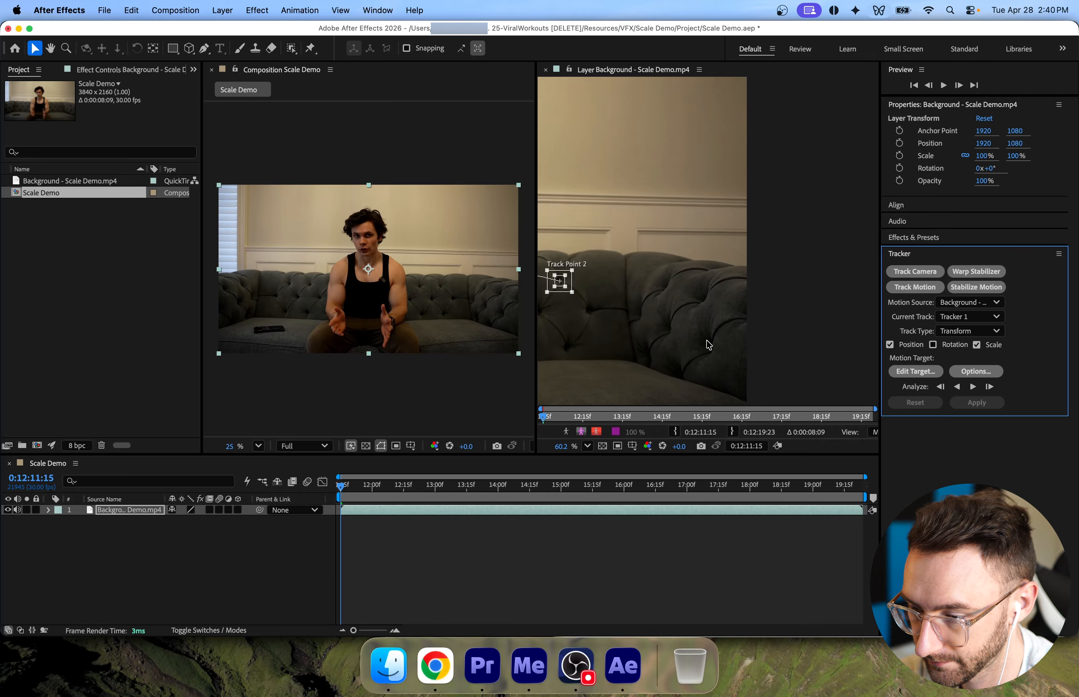
scroll(709, 345, right, 5)
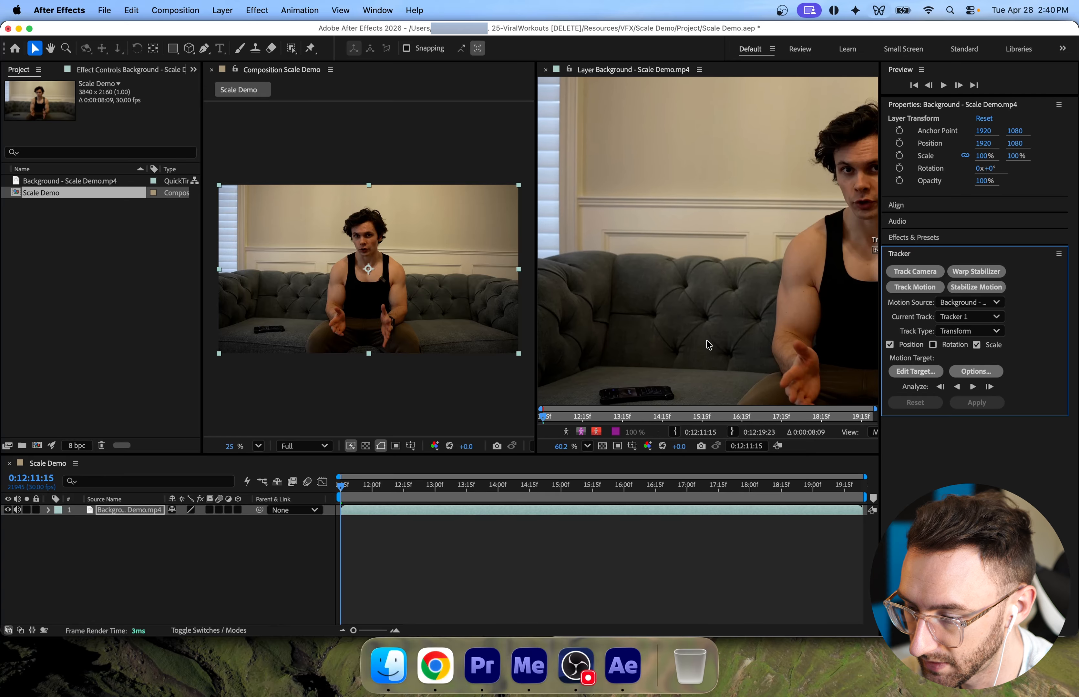
scroll(814, 233, up, 3)
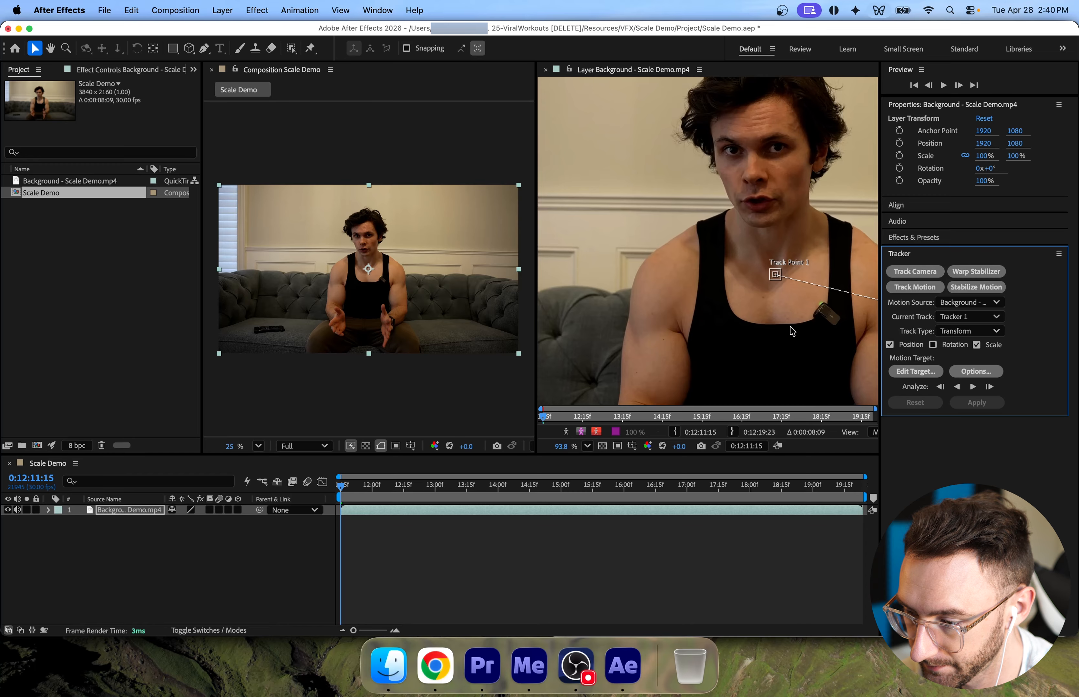
scroll(790, 328, up, 8)
scroll(747, 217, down, 4)
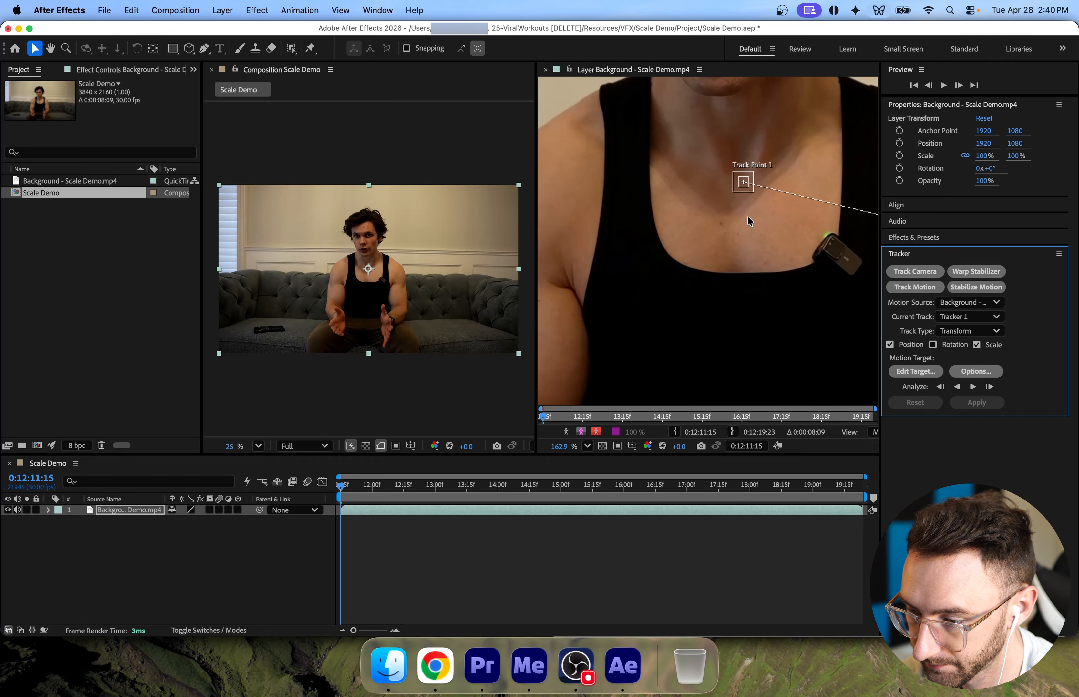
scroll(748, 216, down, 1)
drag(747, 186, 605, 282)
scroll(659, 308, left, 5)
scroll(659, 308, up, 4)
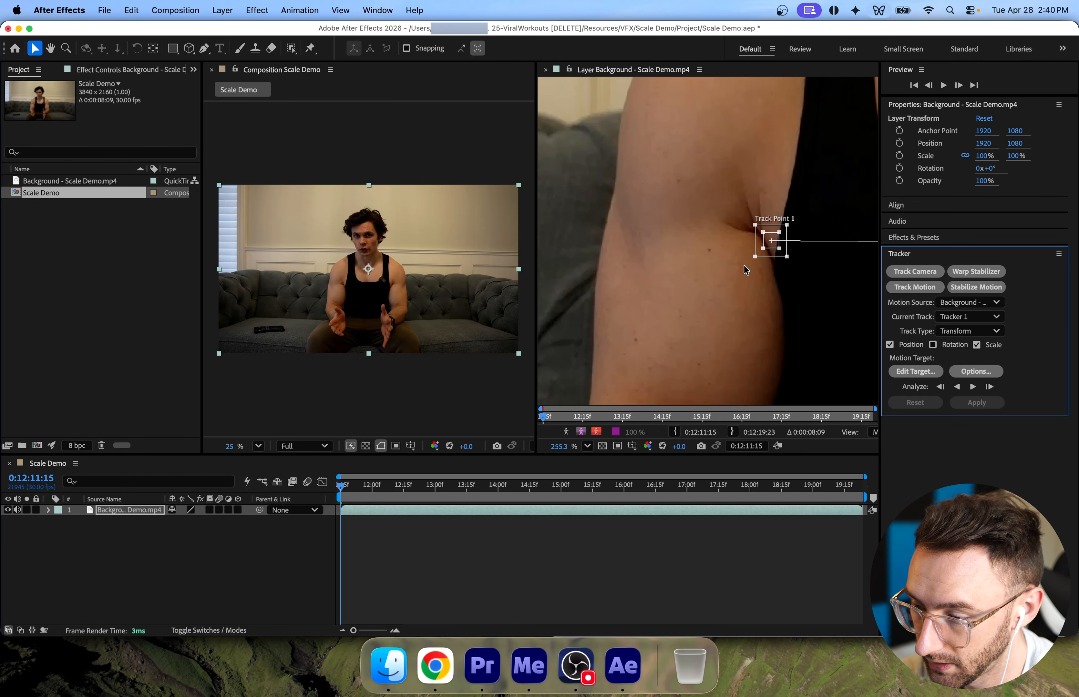
drag(761, 248, 617, 275)
scroll(717, 282, left, 6)
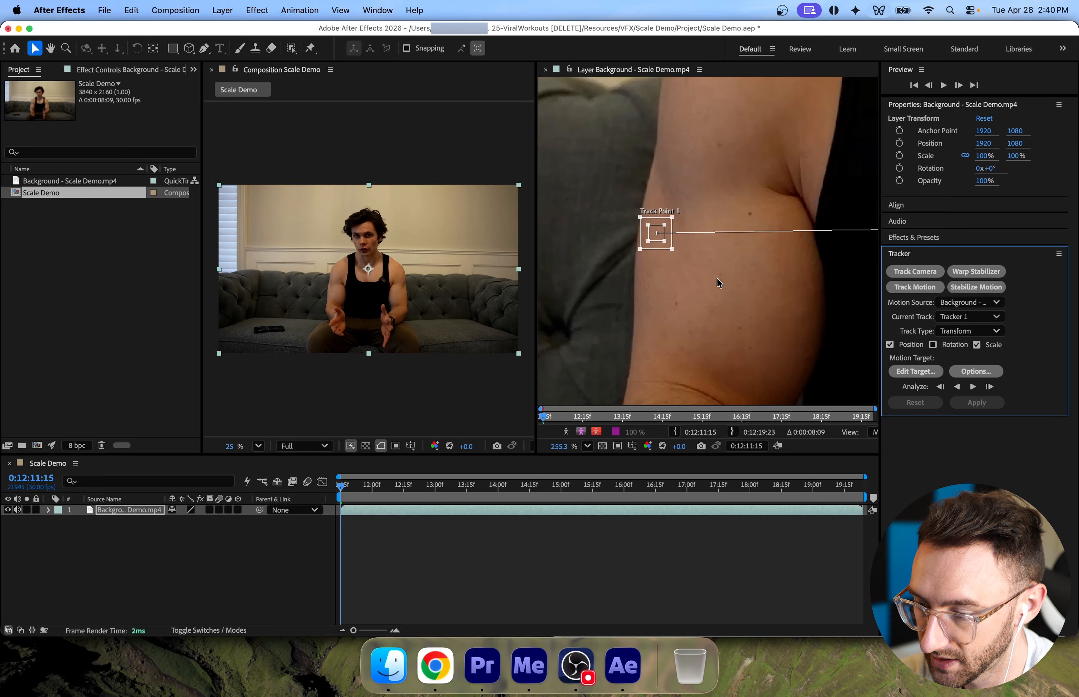
drag(812, 237, 640, 247)
scroll(716, 291, left, 4)
drag(743, 245, 607, 294)
scroll(698, 306, left, 5)
scroll(701, 306, right, 3)
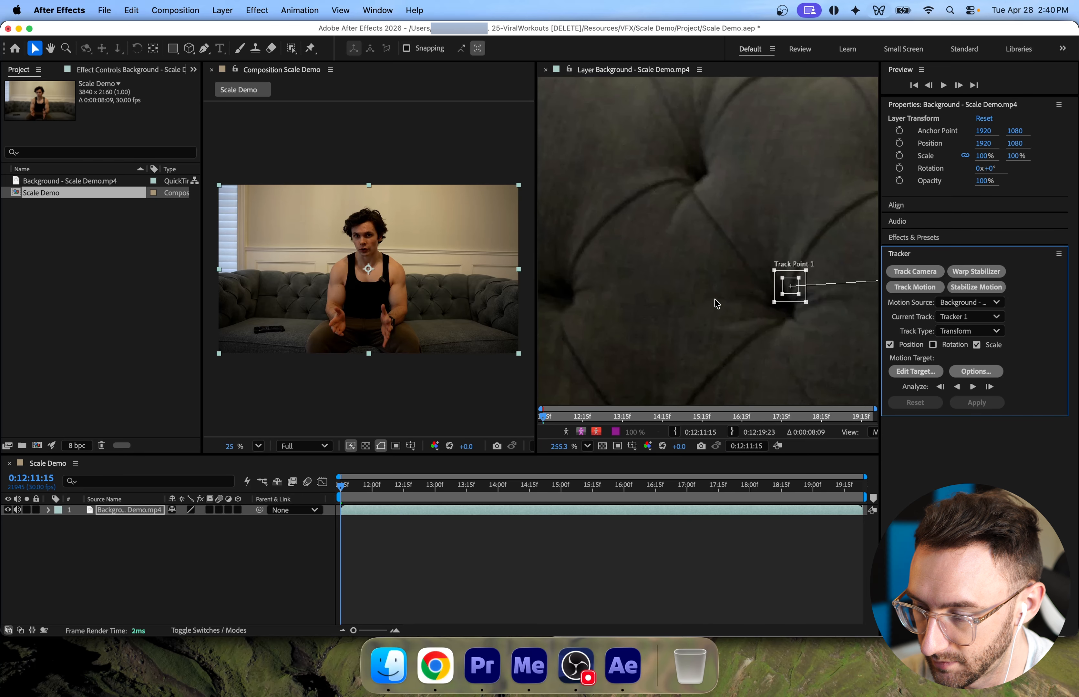
drag(809, 296, 580, 297)
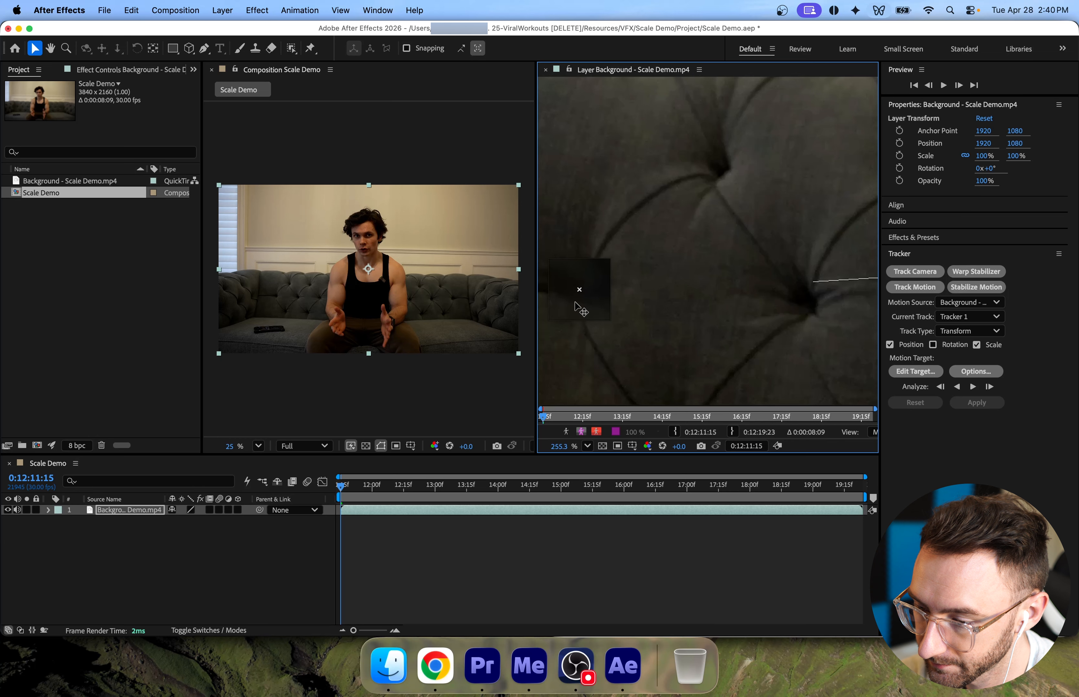
scroll(674, 298, left, 5)
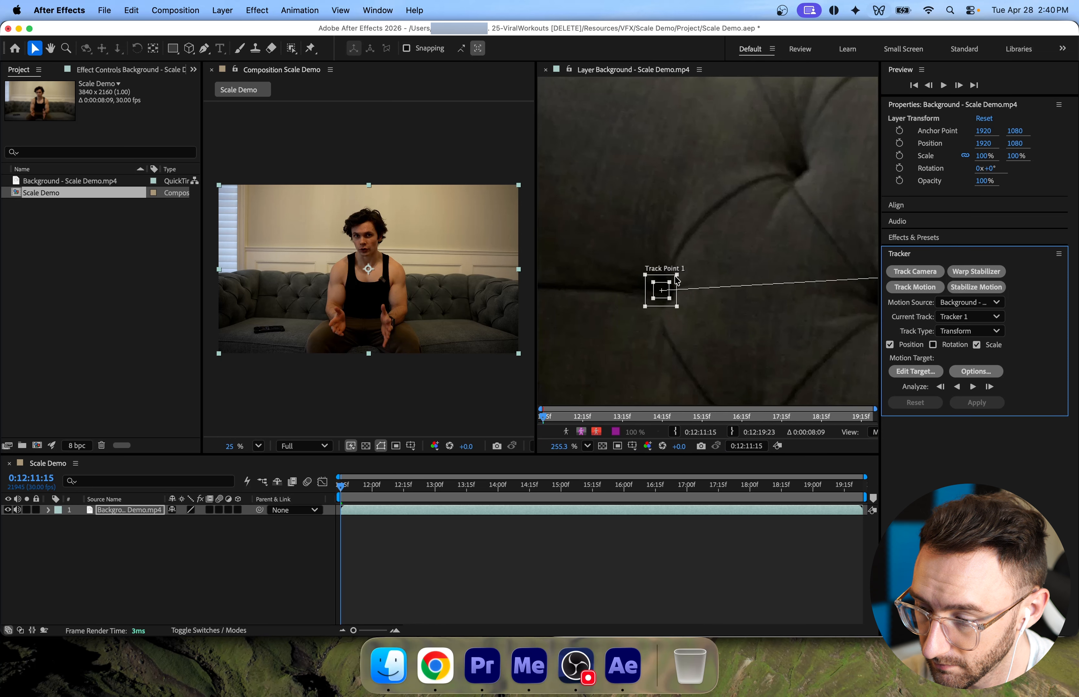
Enlarge Track Point 1's search and feature regions around its sofa tuft and analyze the motion track forward.
drag(676, 280, 723, 234)
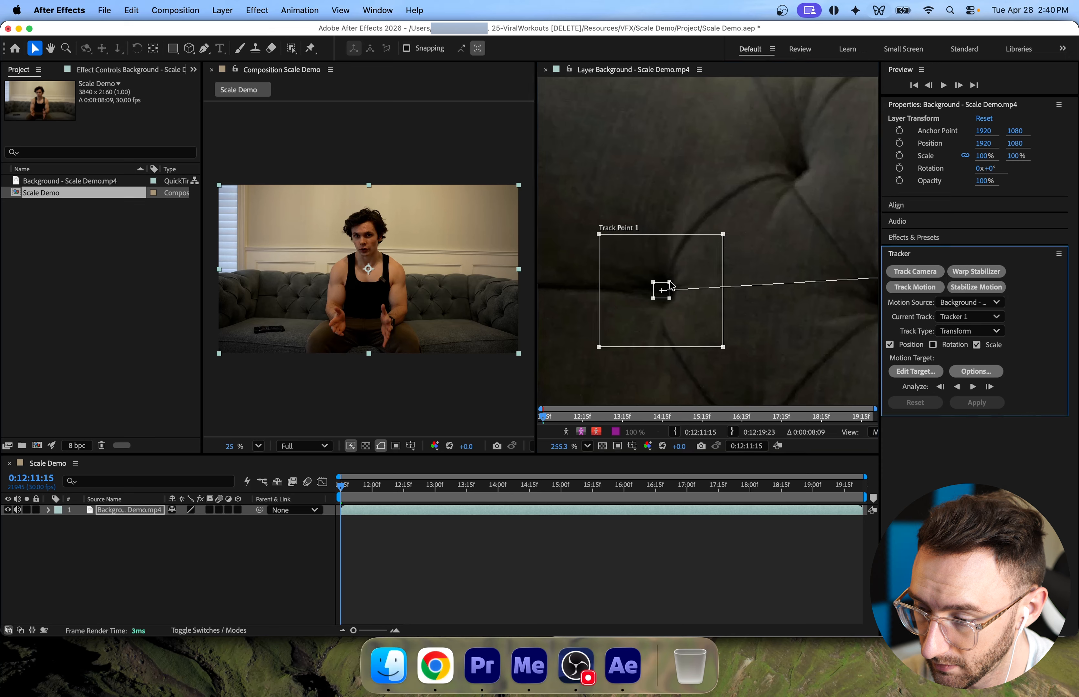
drag(670, 282, 689, 265)
scroll(686, 271, down, 6)
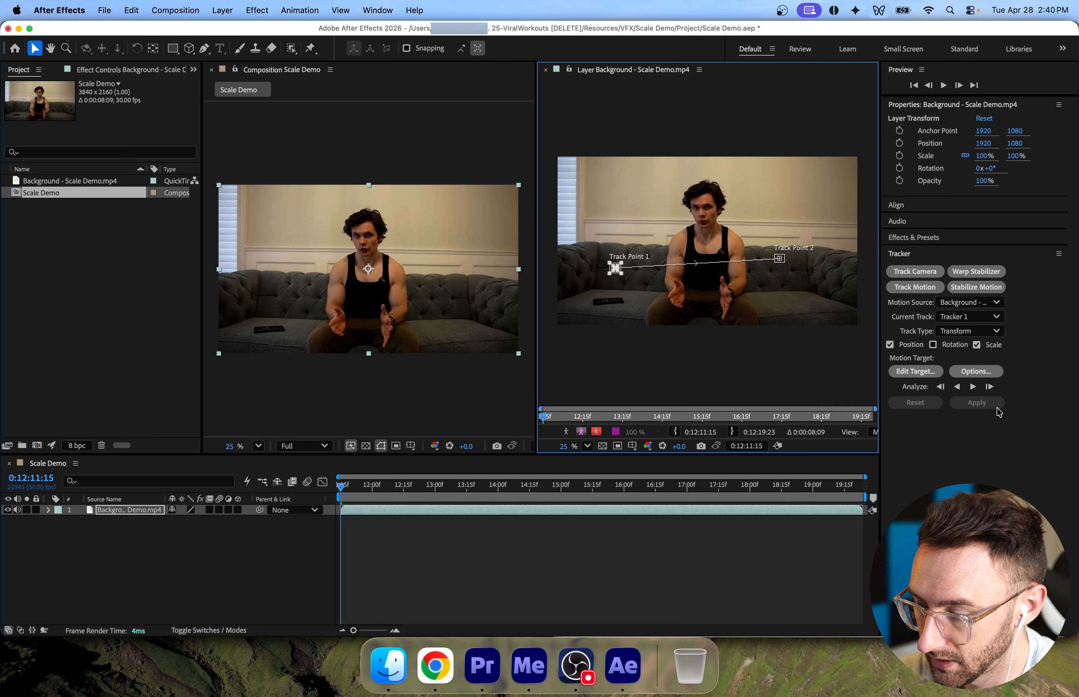
click(973, 387)
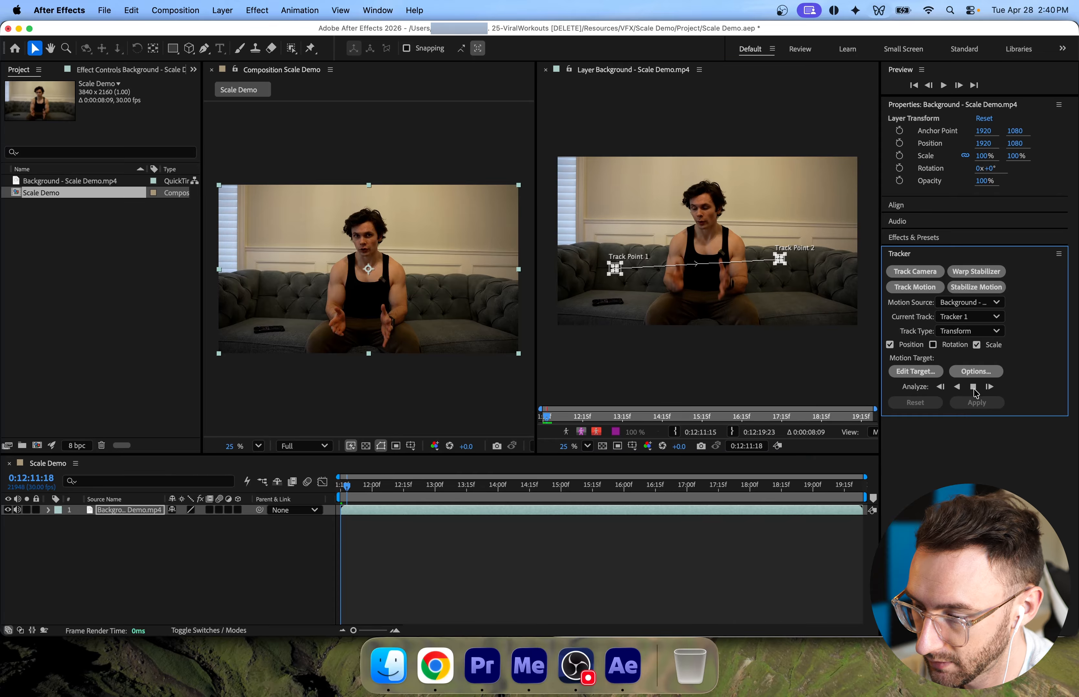
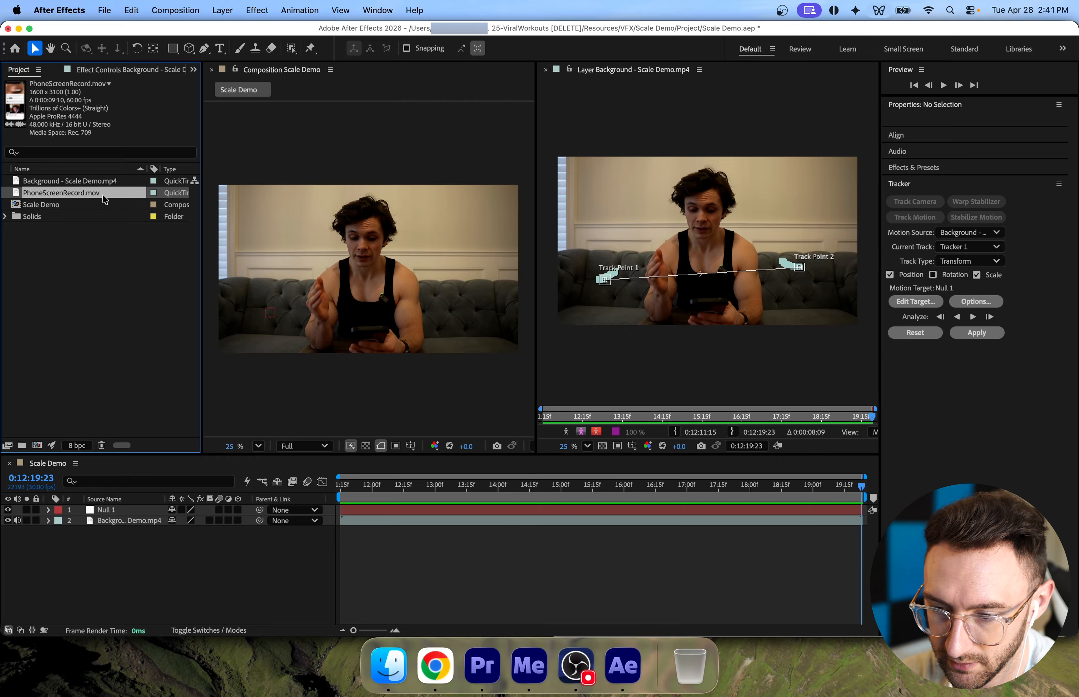
Add PhoneScreenRecord.mov to the Scale Demo composition as the top layer and close the background footage's layer view.
drag(112, 502, 117, 510)
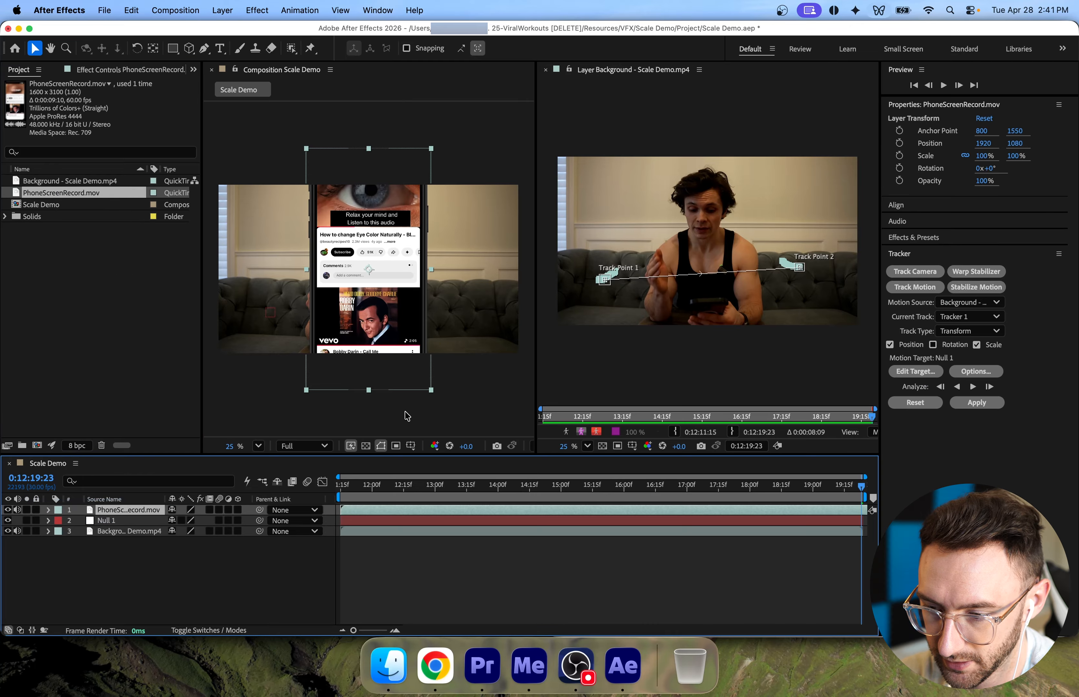
scroll(401, 288, up, 3)
scroll(401, 288, down, 5)
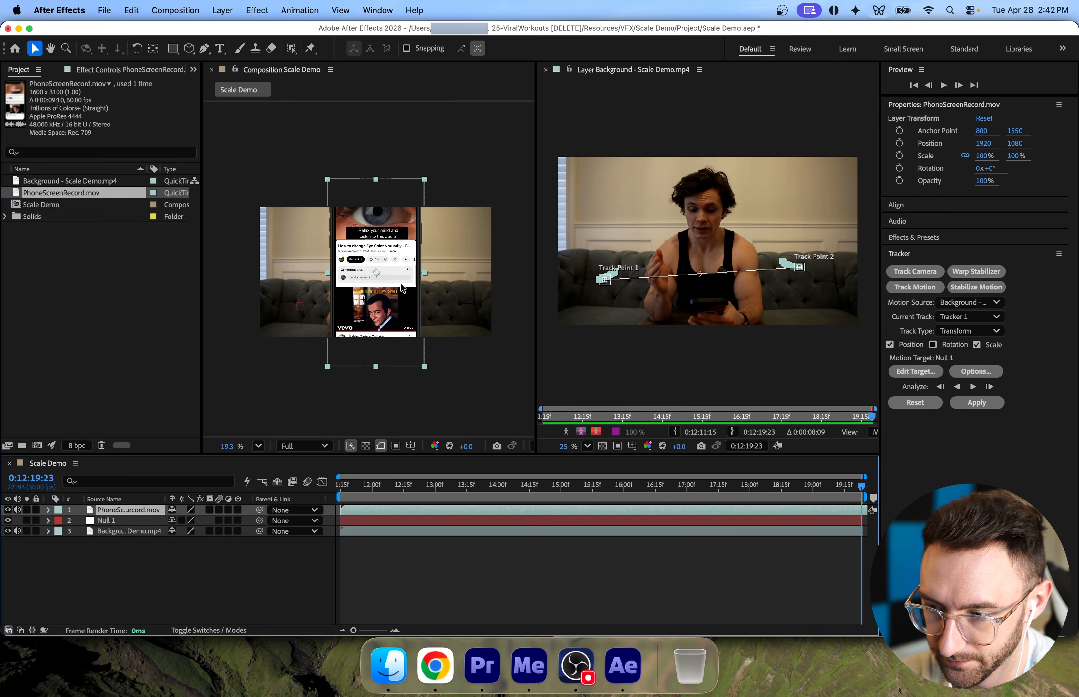
click(698, 70)
click(718, 84)
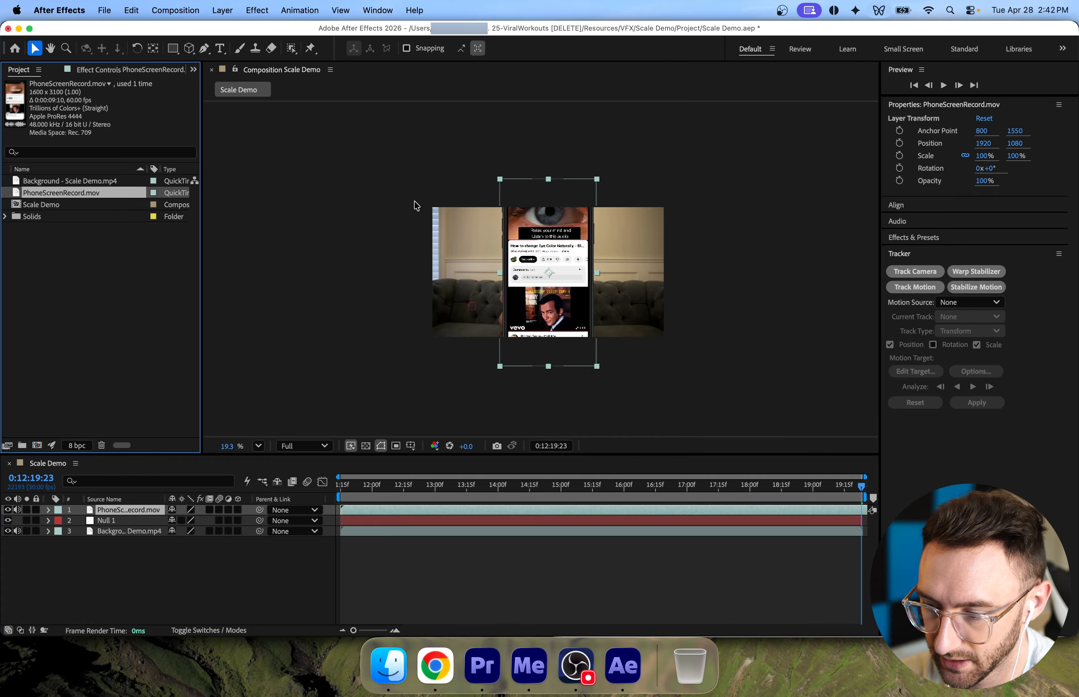
scroll(436, 224, up, 4)
scroll(437, 224, down, 4)
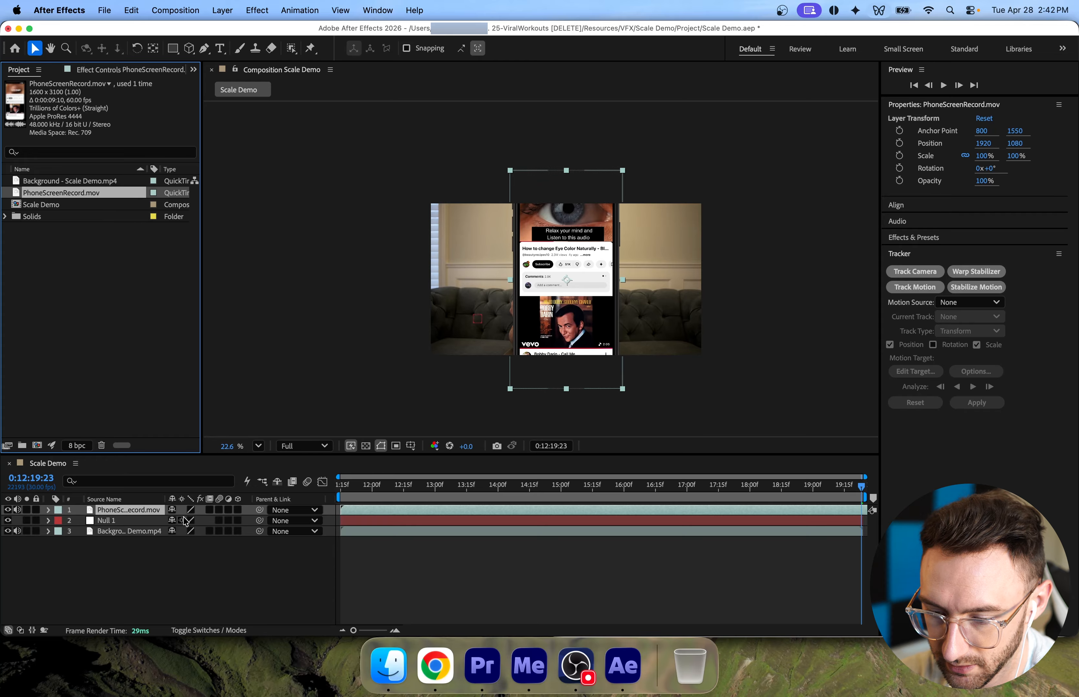
Scale the phone recording layer to 56% and place it beside the man on the window side, at position about 655, 980.
click(136, 512)
key(s)
drag(209, 521, 184, 521)
drag(574, 317, 492, 310)
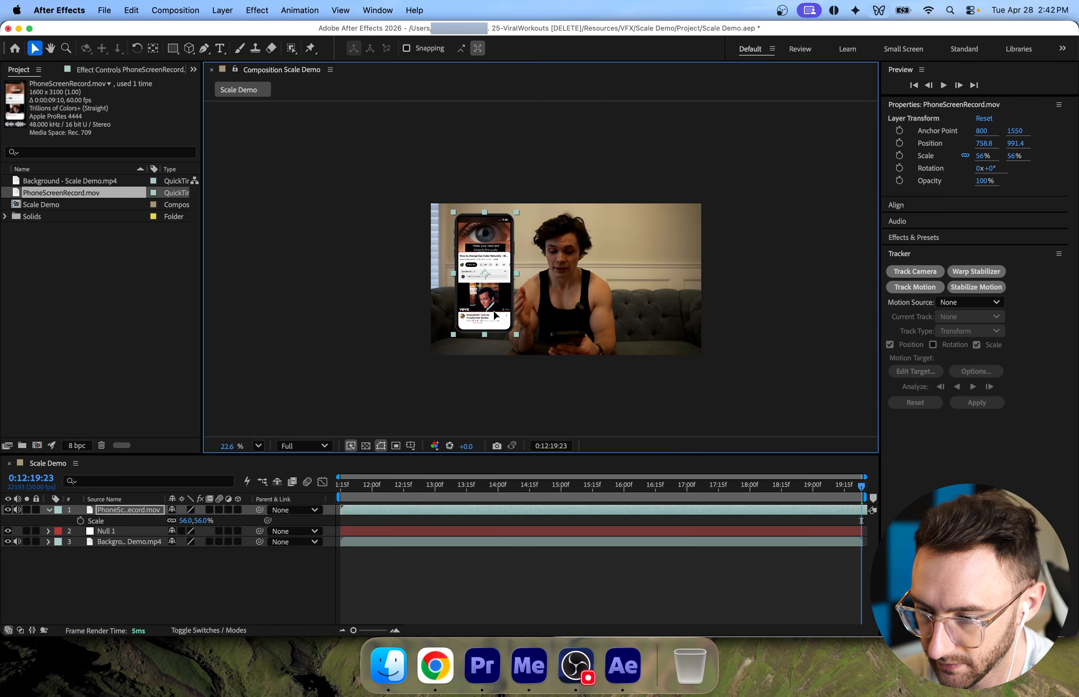
scroll(537, 315, up, 4)
scroll(521, 306, down, 4)
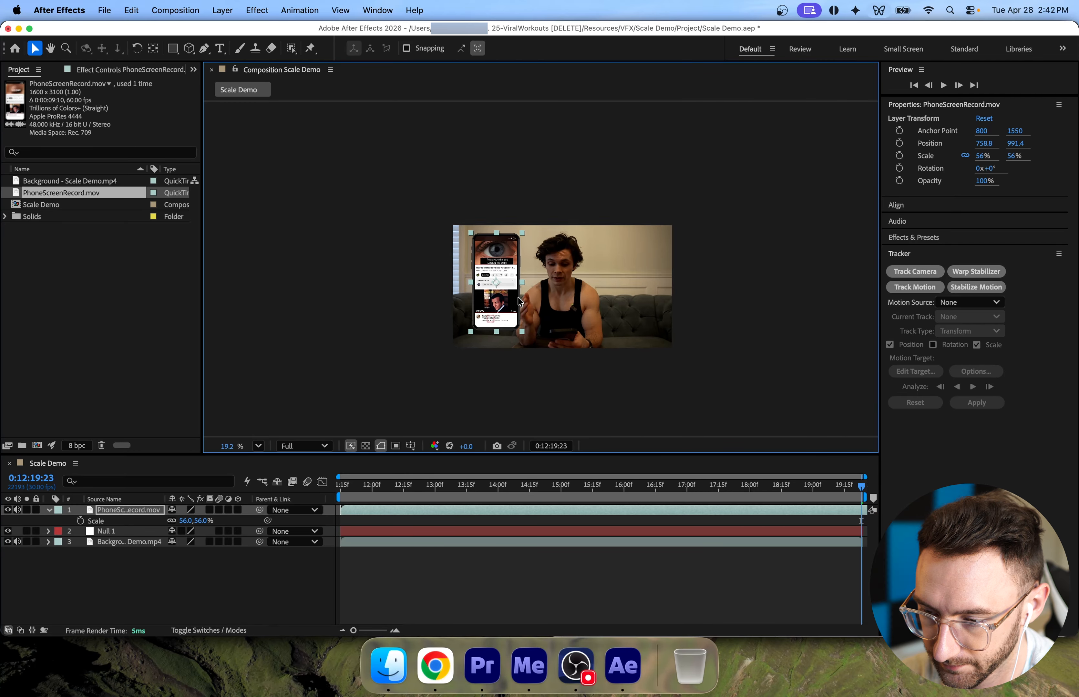
scroll(499, 300, up, 3)
drag(514, 318, 499, 317)
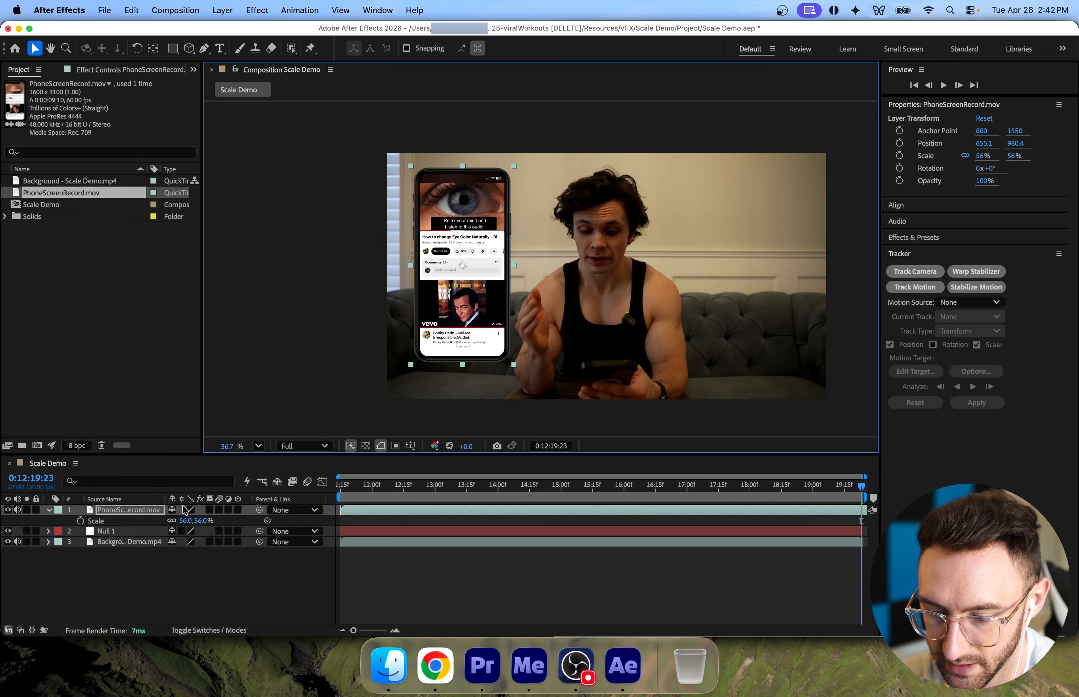
Make the phone recording layer 3D and set its orientation to 356°, 341°, 359°.
click(237, 511)
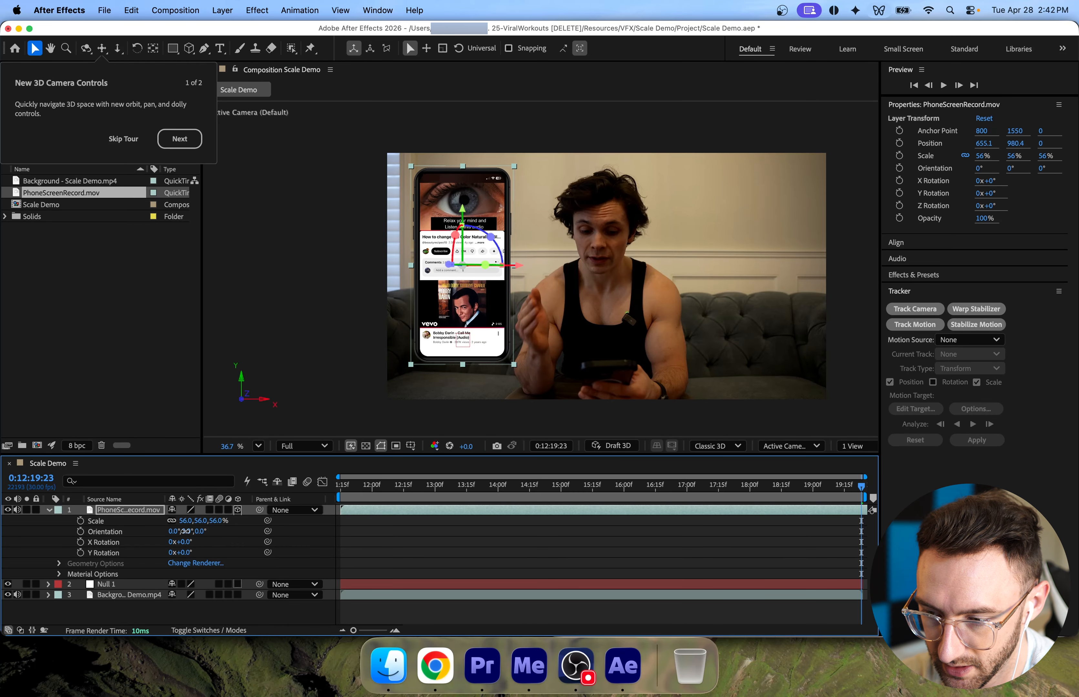
drag(185, 532, 171, 533)
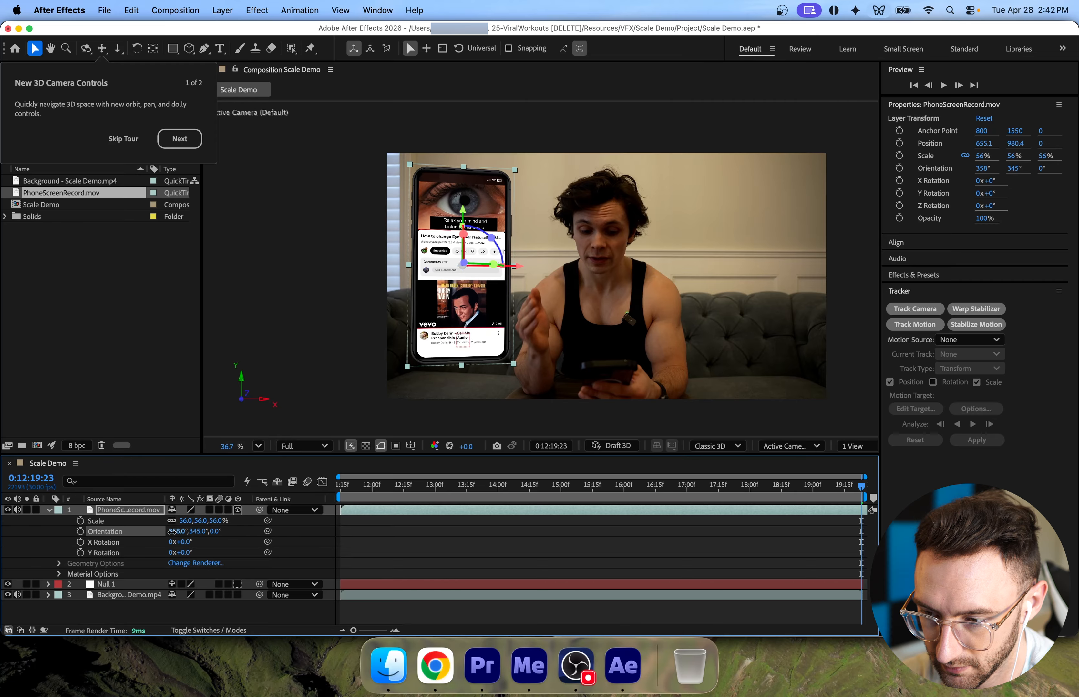
drag(196, 533, 216, 536)
click(420, 555)
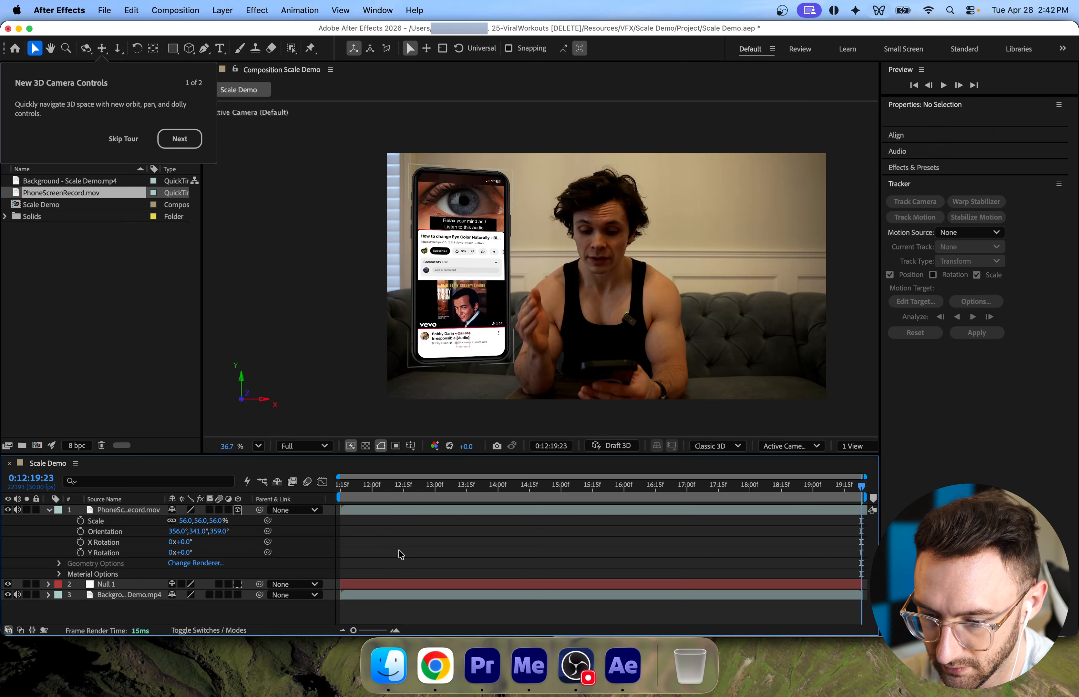
Parent the phone recording layer to Null 1 and return to the start of the composition.
click(312, 511)
click(307, 559)
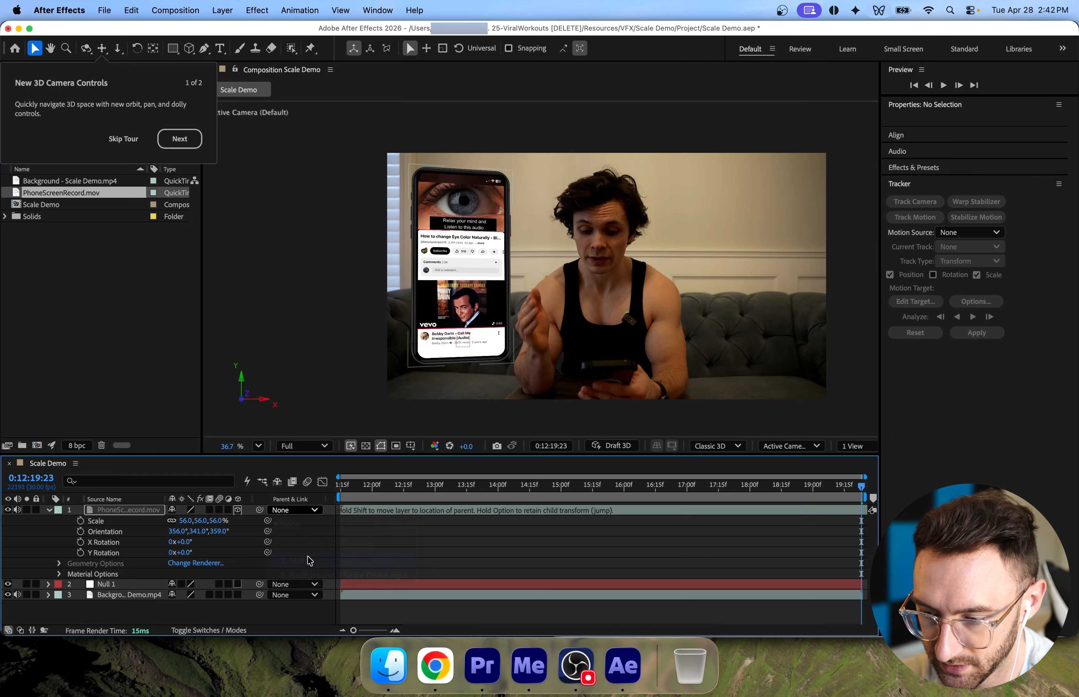
key(Home)
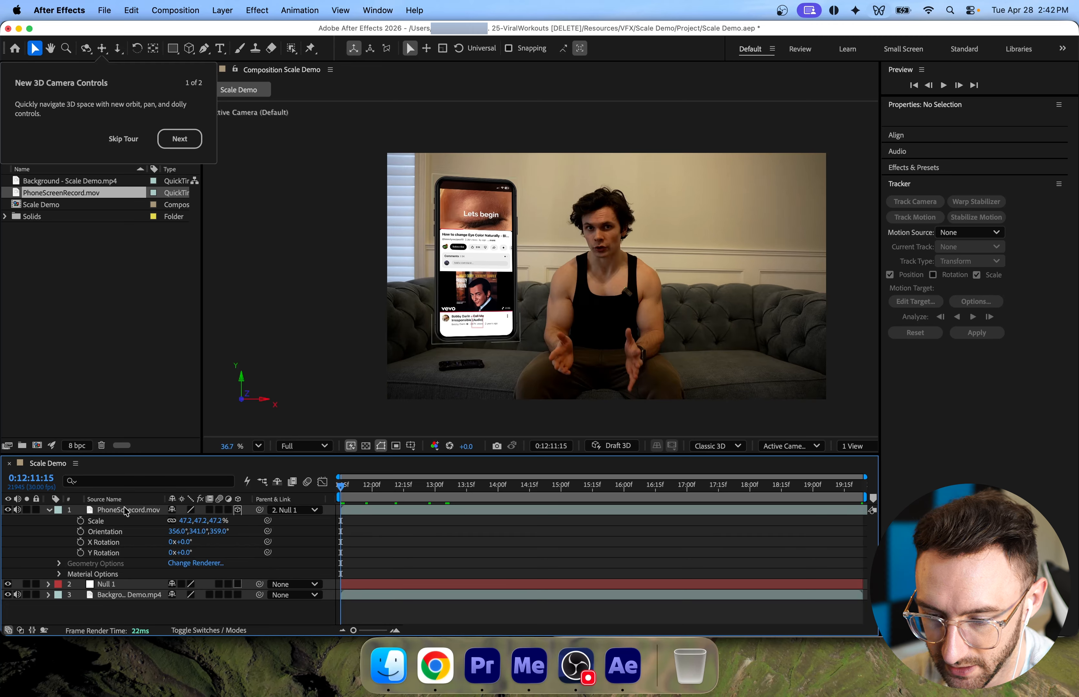
Animate the phone recording's X position from -1376.2 at the first frame to 43.8 five frames on, with motion blur enabled.
click(126, 511)
key(p)
click(80, 521)
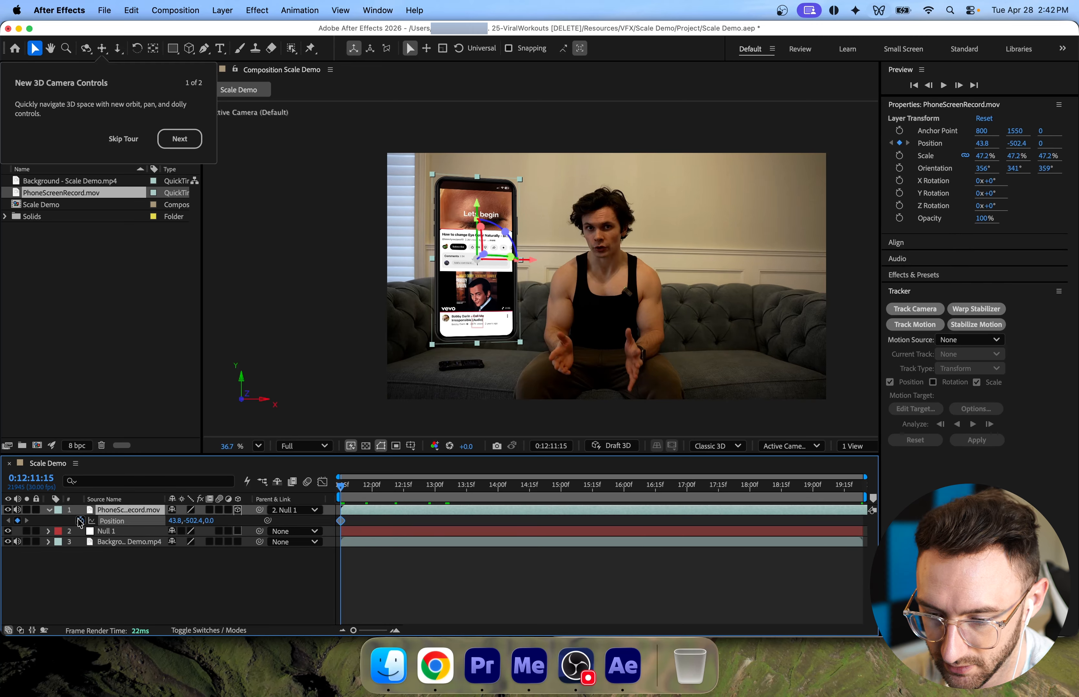
key(Page_Down)
key(Page_Down)
key(Page_Down)
key(Page_Down)
key(Page_Down)
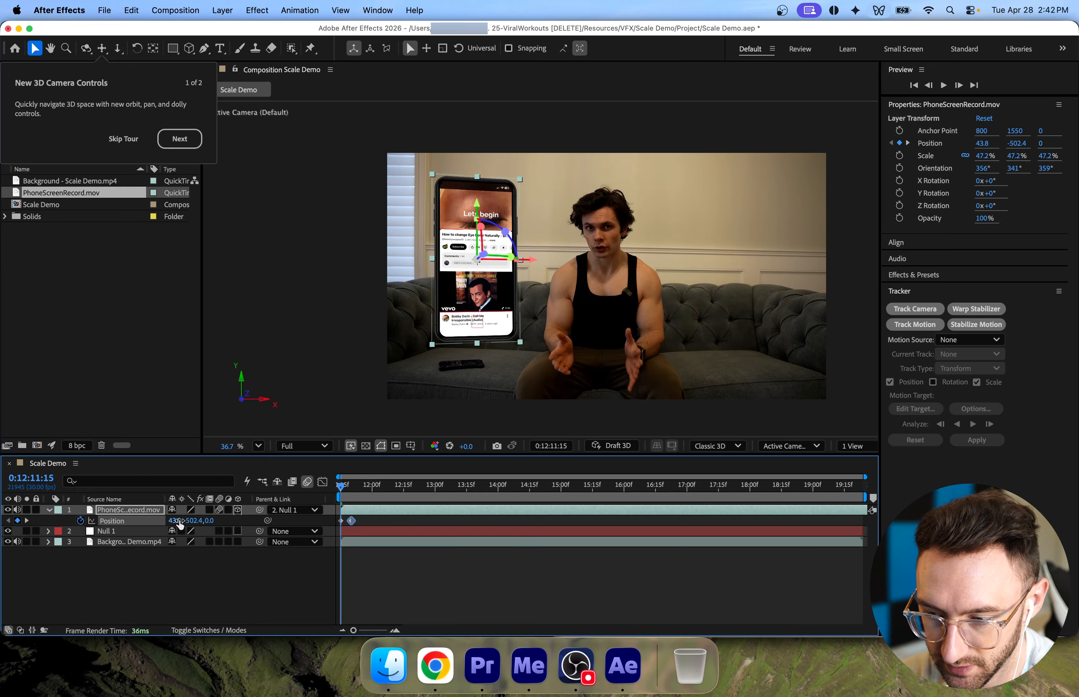
drag(180, 525, 96, 521)
Play and scrub through the composition to check the phone's slide-in and how it follows the background.
click(428, 584)
key(space)
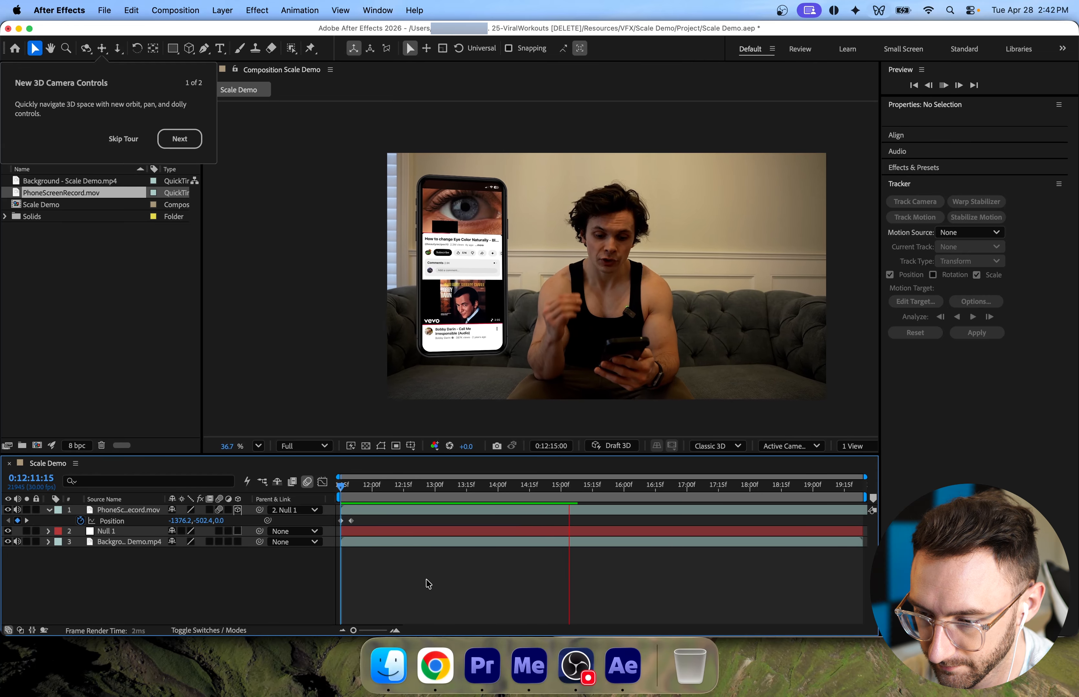
key(space)
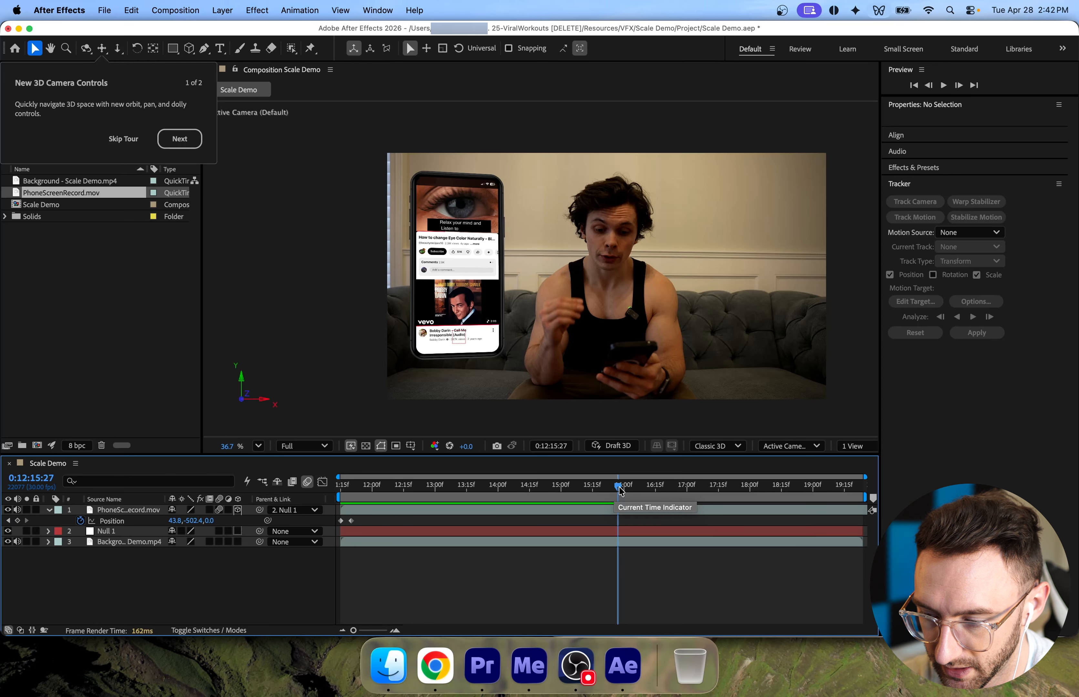
key(space)
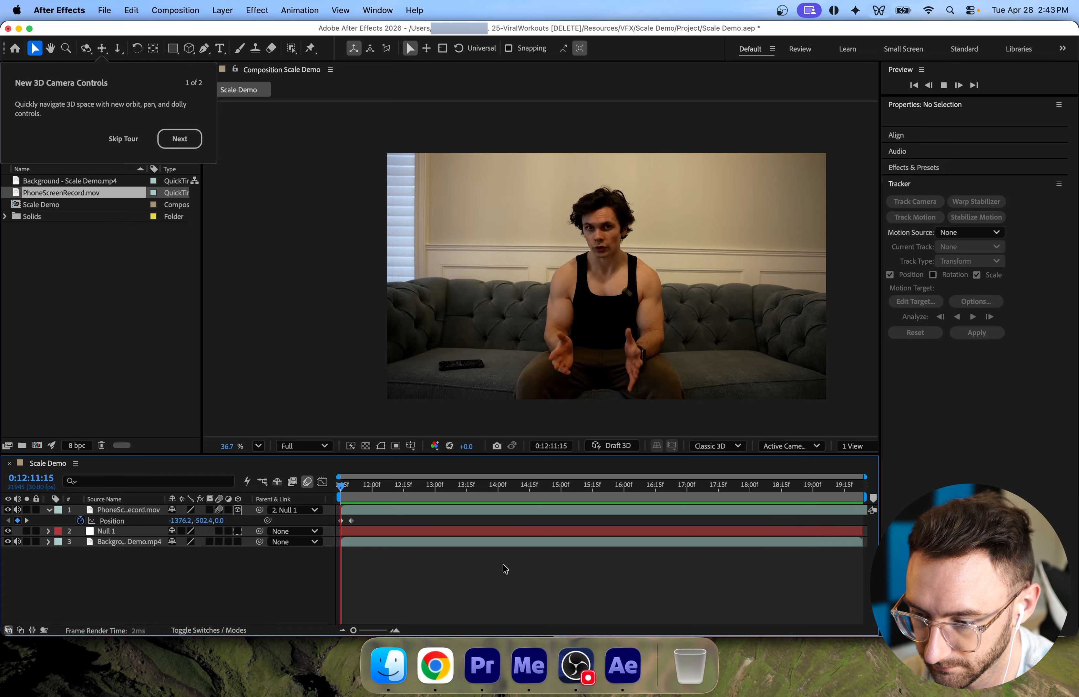
key(space)
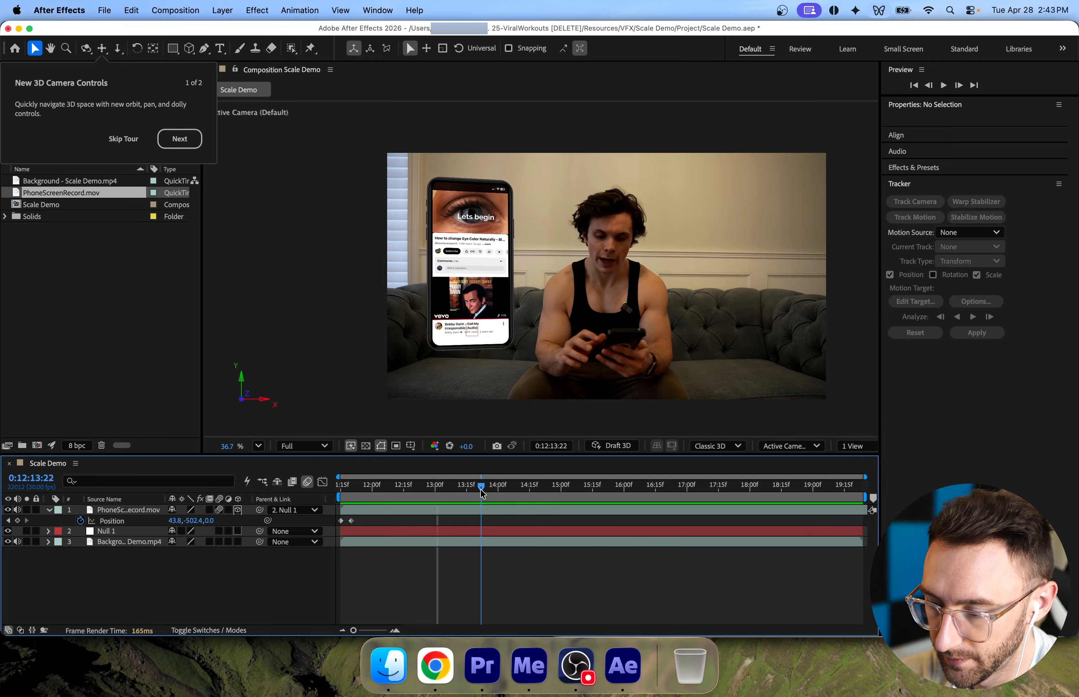
drag(482, 493, 623, 491)
drag(419, 499, 425, 497)
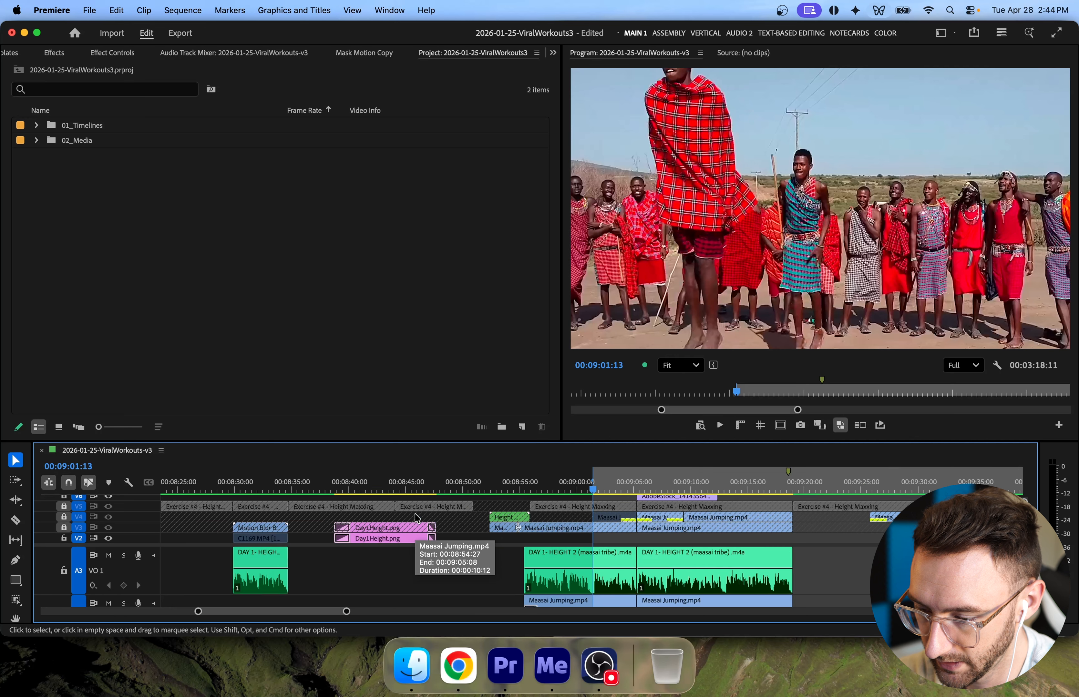
In the Premiere sequence, mark the out point at the end of the Stabilized Jumping.mov clip, at 00:09:05:08.
key(=)
scroll(672, 481, right, 1)
scroll(650, 513, up, 4)
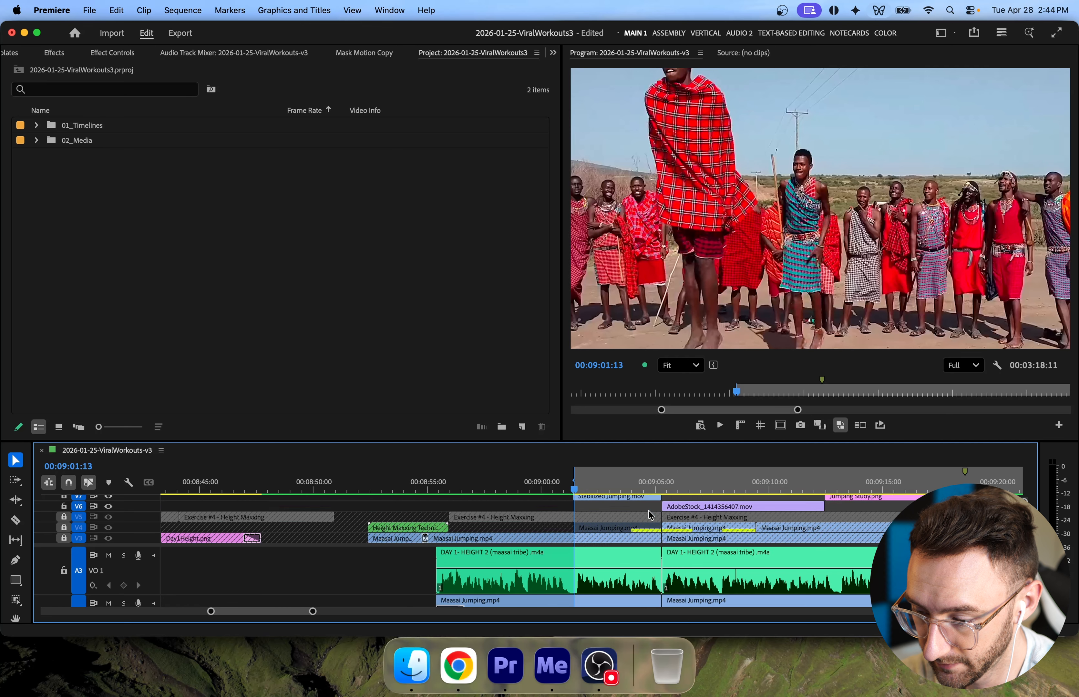
key(Down)
key(Left)
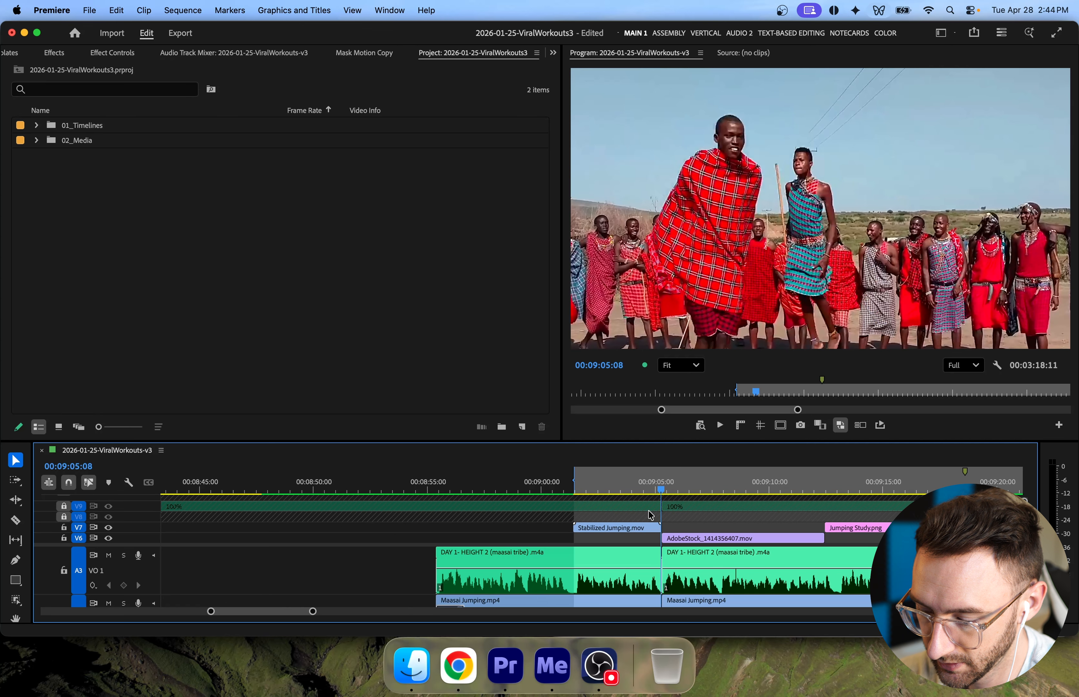
key(o)
Play the marked Stabilized Jumping.mov section from its in point.
scroll(650, 516, down, 2)
scroll(650, 515, right, 1)
scroll(650, 516, up, 2)
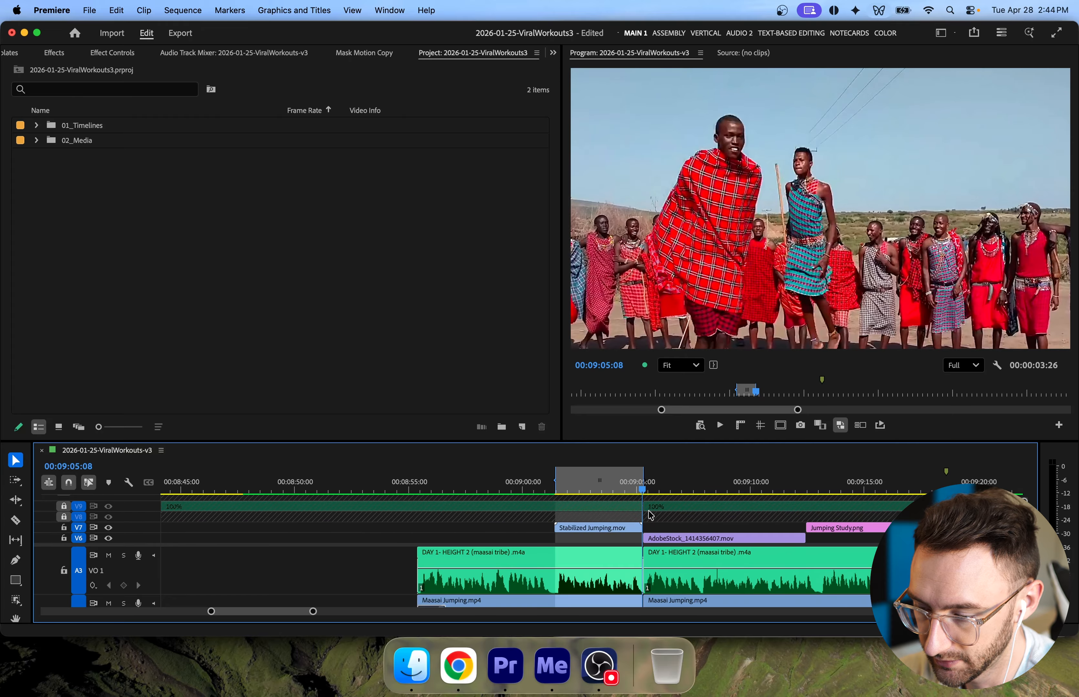
key(Up)
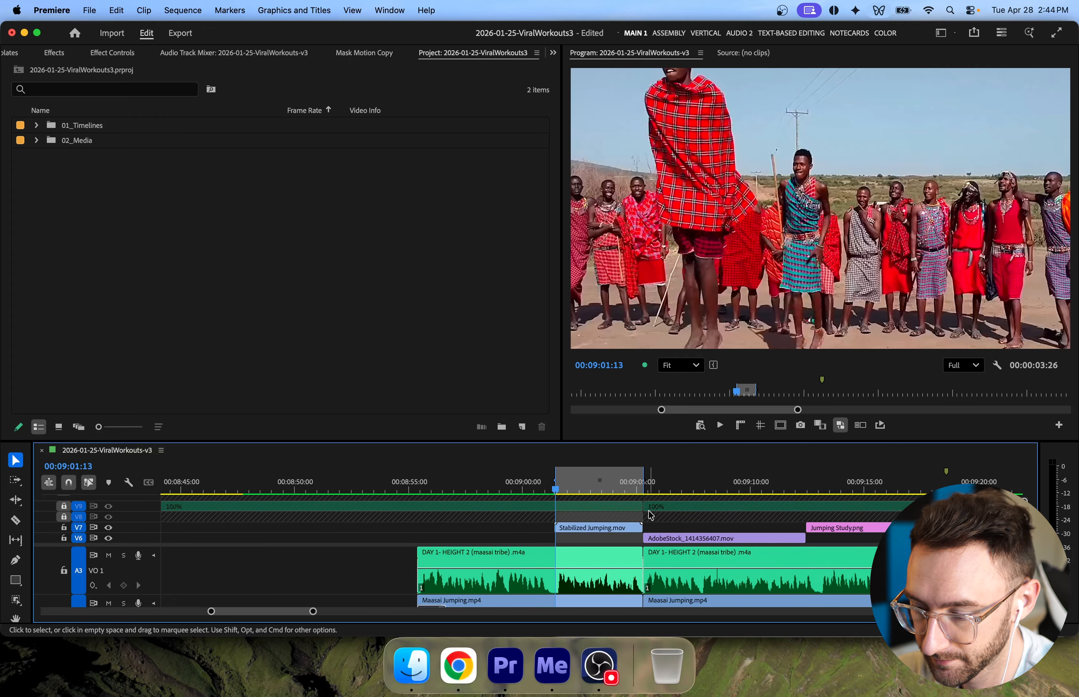
key(space)
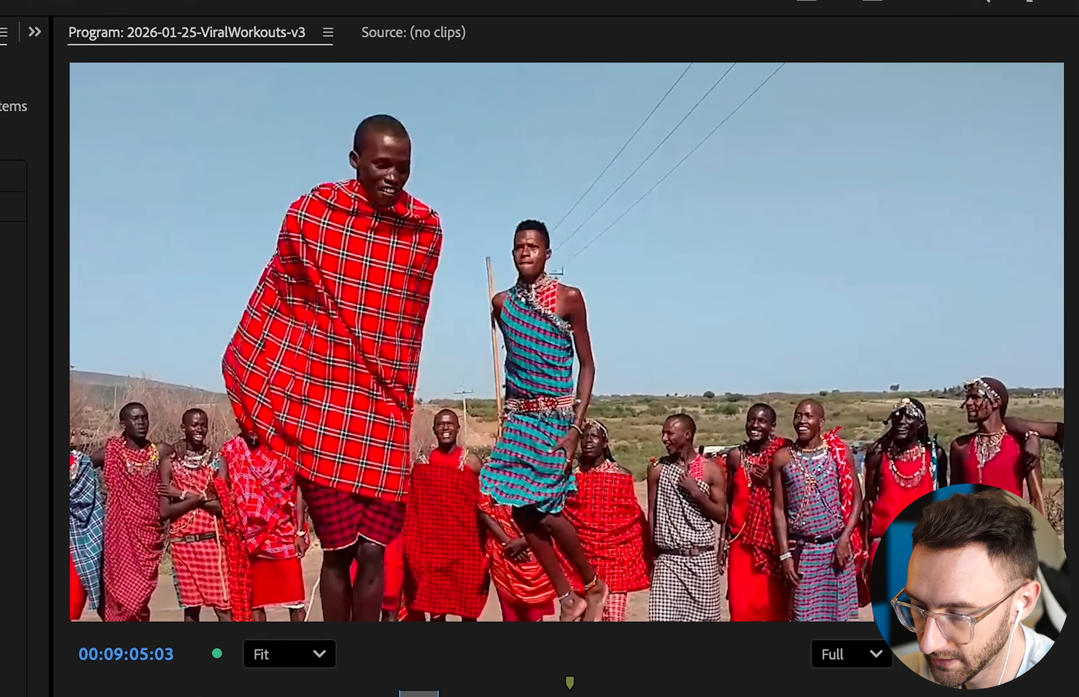
key(space)
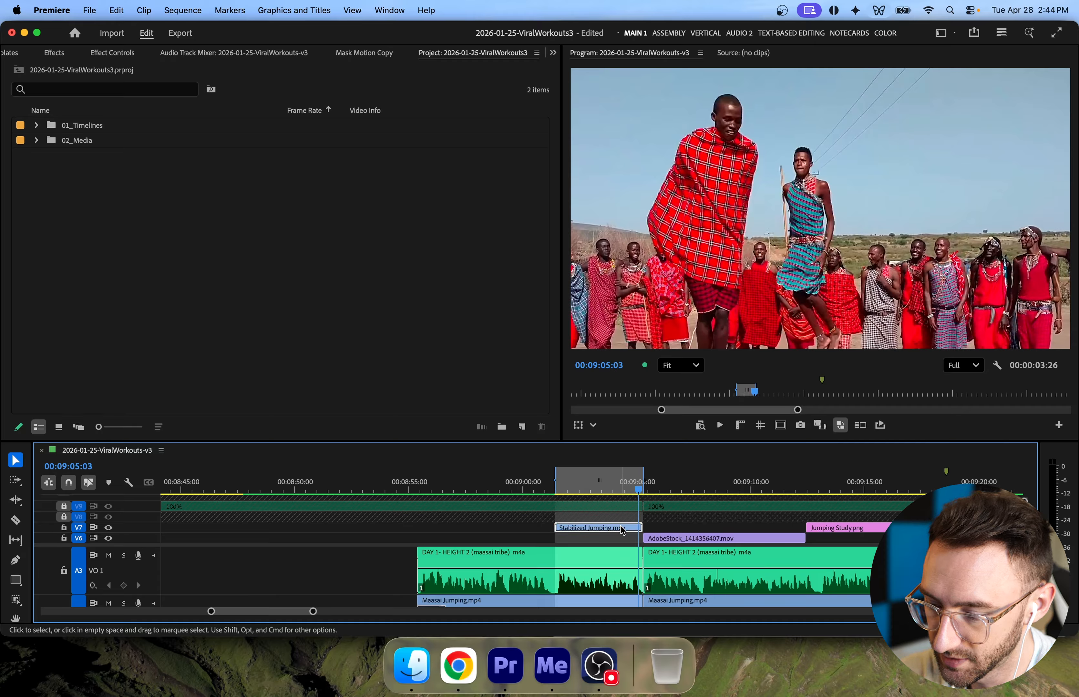
Disable the Stabilized Jumping.mov clip on V7 and go back to the in point at 00:09:01:13.
key(shift+super+e)
click(677, 515)
scroll(677, 515, down, 3)
key(Up)
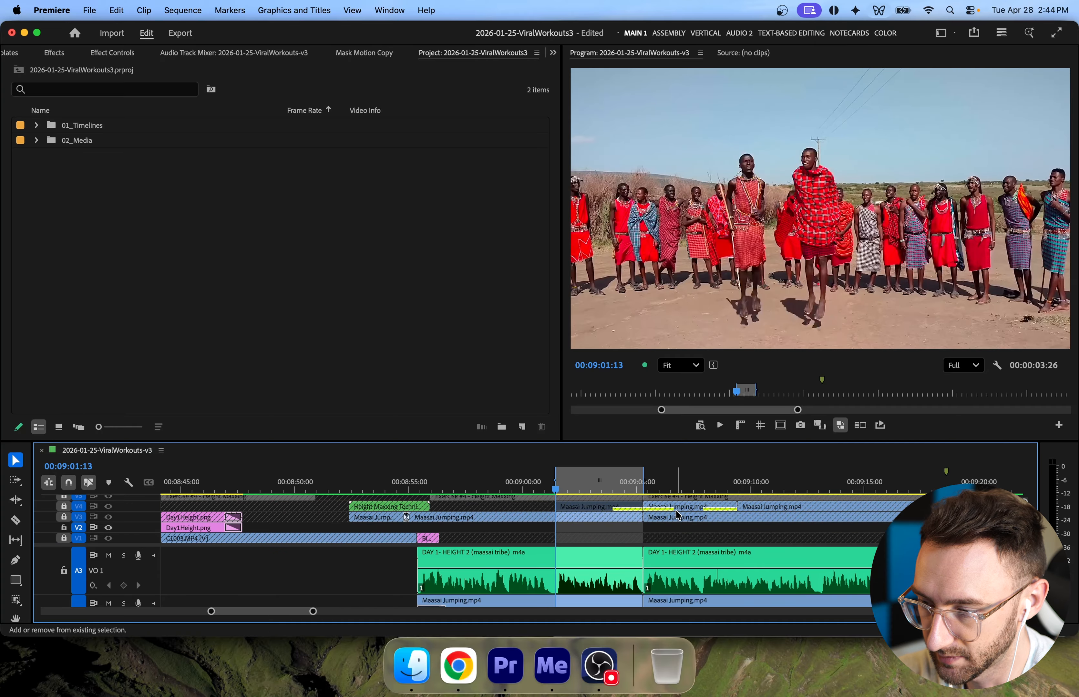
Unlock track V4, enable its Maasai Jumping.mp4 clip within the marked range and play it back.
scroll(677, 514, up, 3)
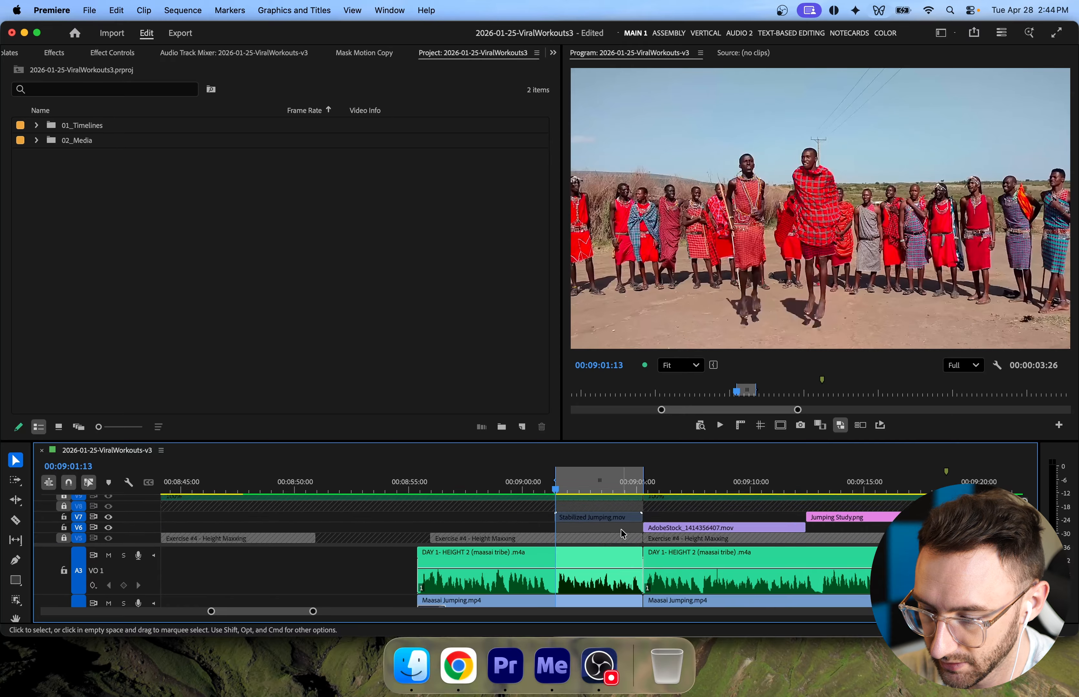
scroll(623, 534, down, 2)
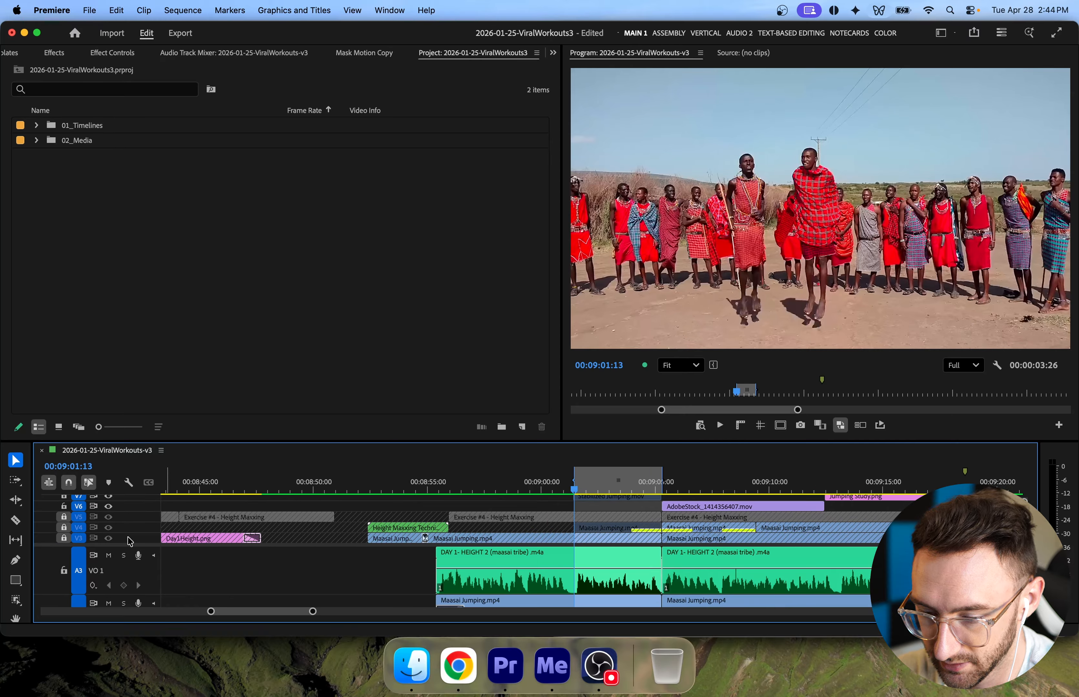
click(713, 529)
key(space)
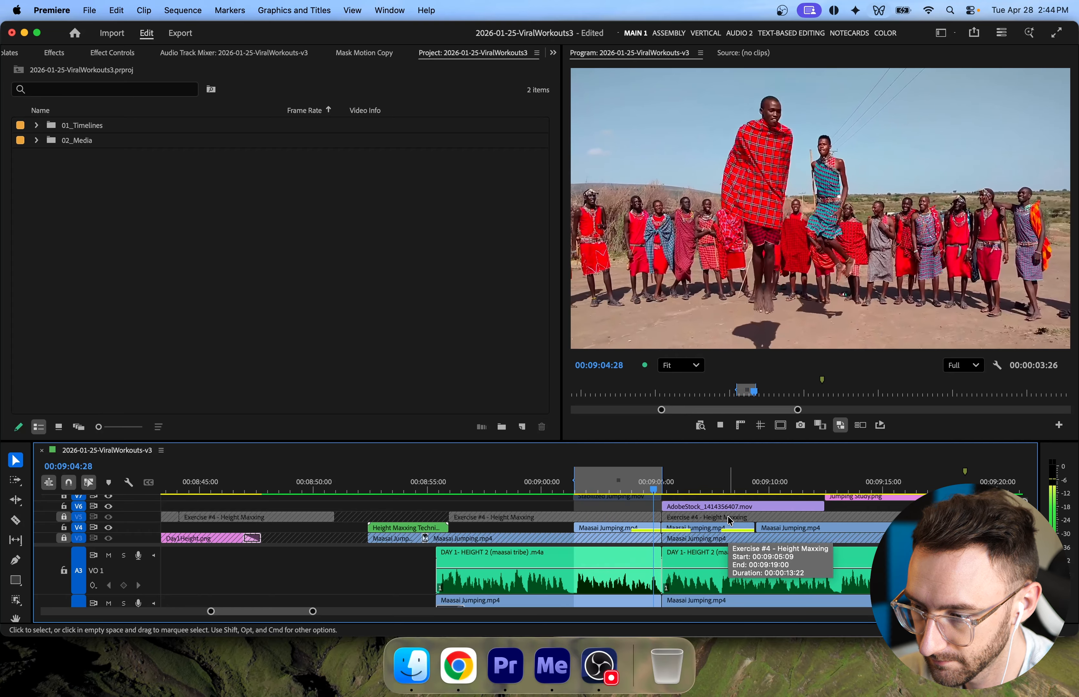
key(space)
click(587, 487)
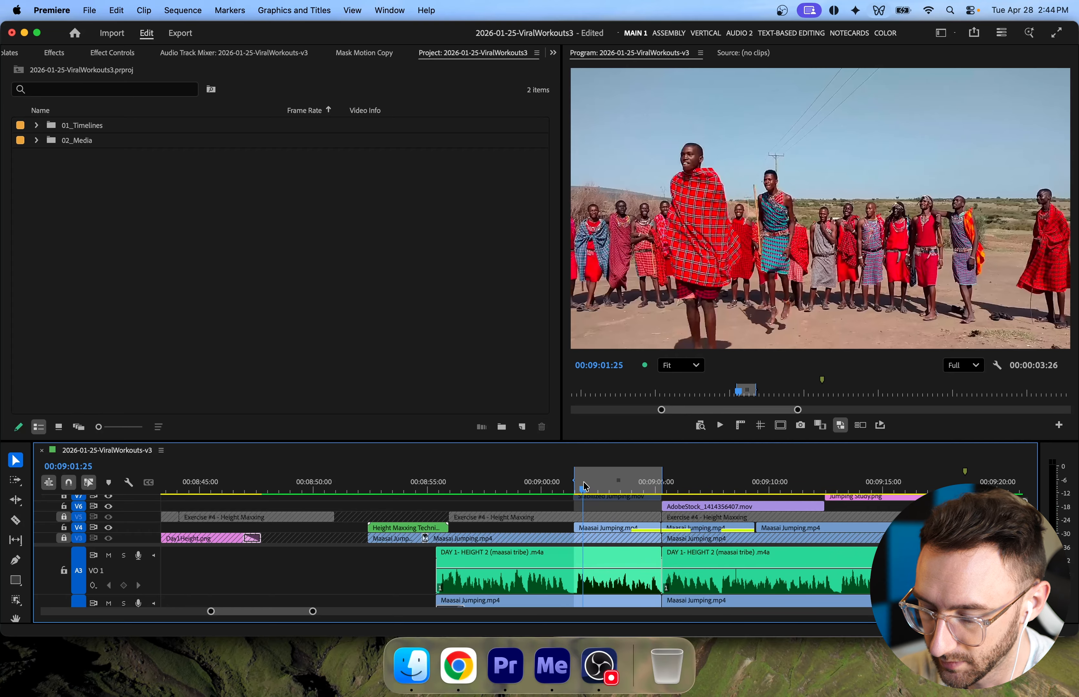
Set up an H.264 export of the marked range with the file name Background - Jumper Demo.
key(super+m)
click(685, 353)
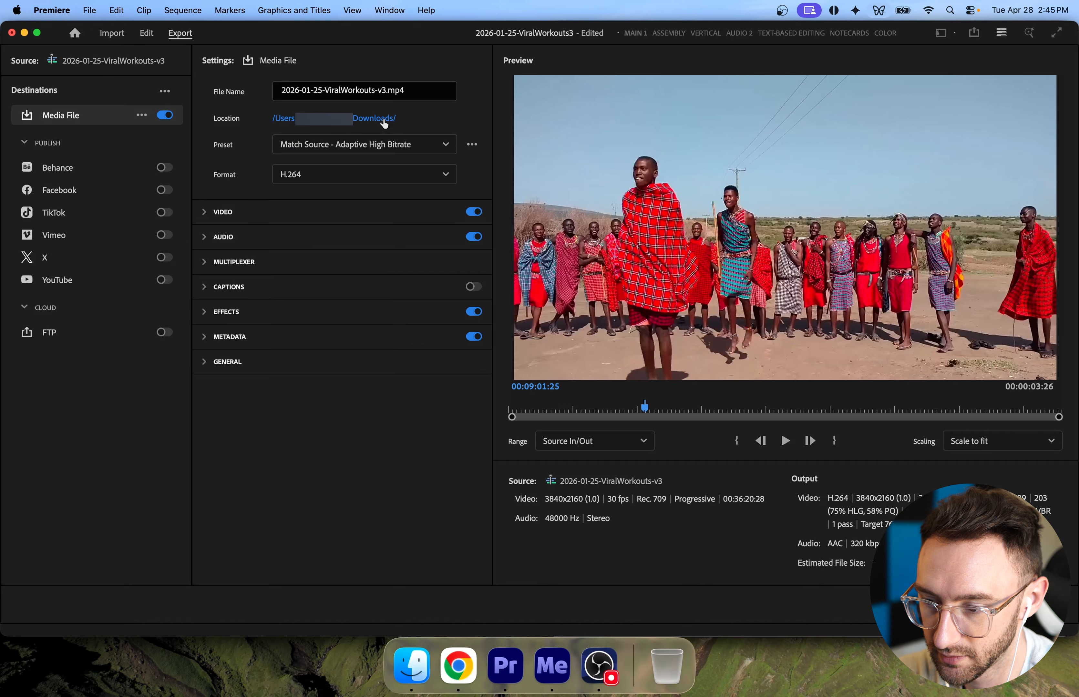
click(377, 96)
text(Background - Jumper Demo)
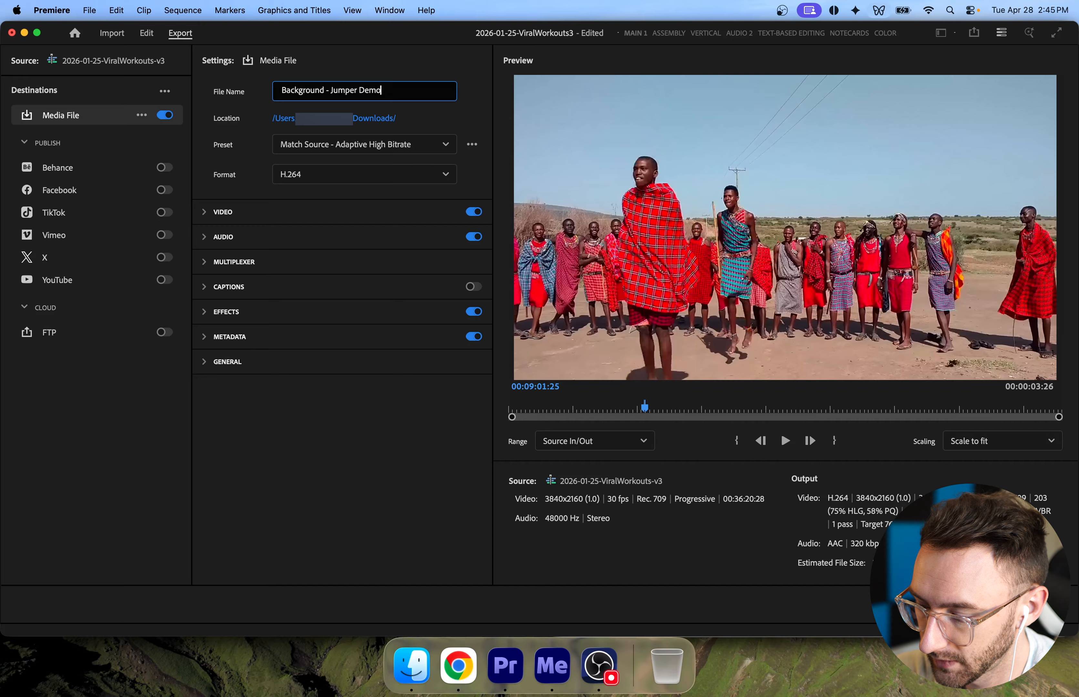
key(Return)
Send the export to Media Encoder, switch to that app and start encoding the queue.
click(642, 380)
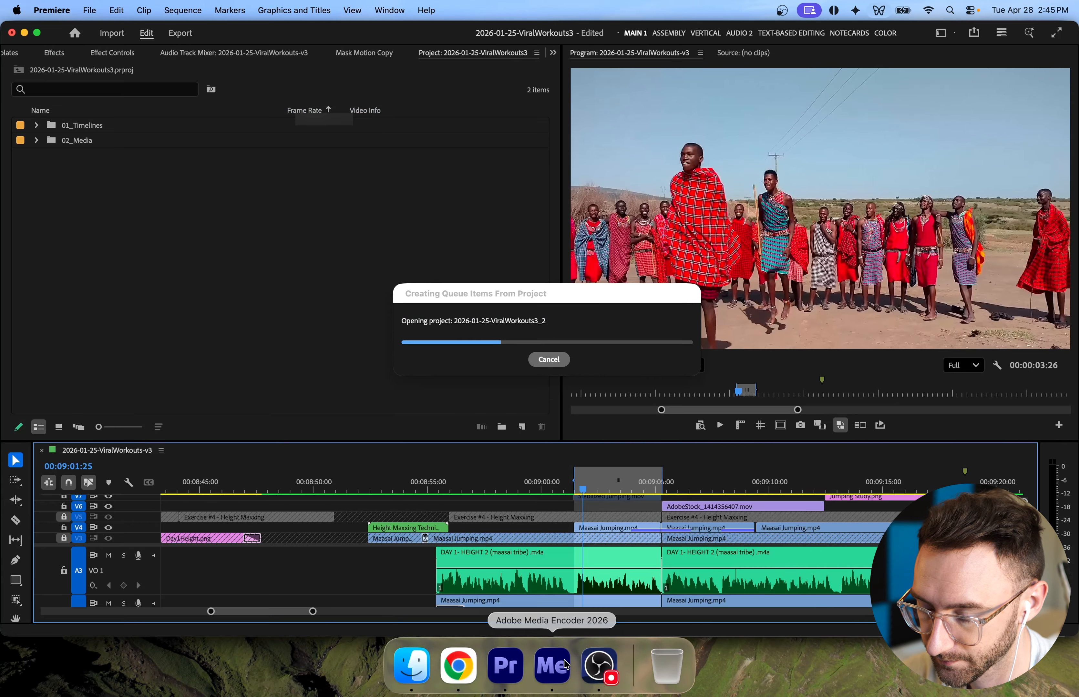
click(554, 666)
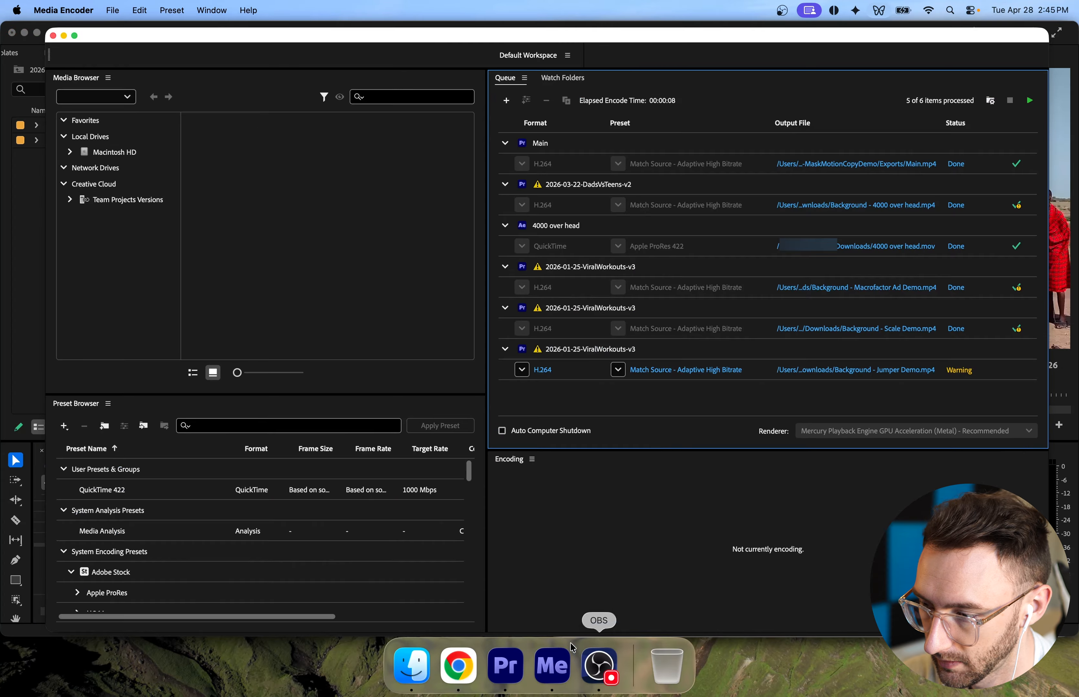
click(1030, 100)
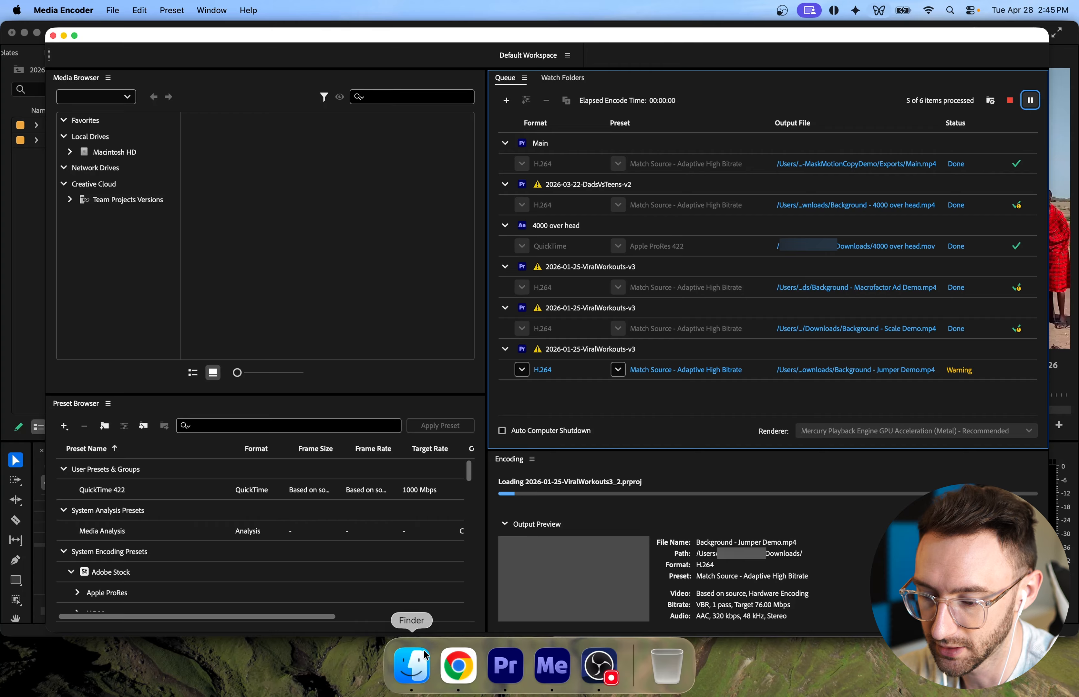
Switch to Finder and create a folder named Stabilize Motion Demo inside the VFX folder.
click(411, 666)
scroll(858, 449, left, 5)
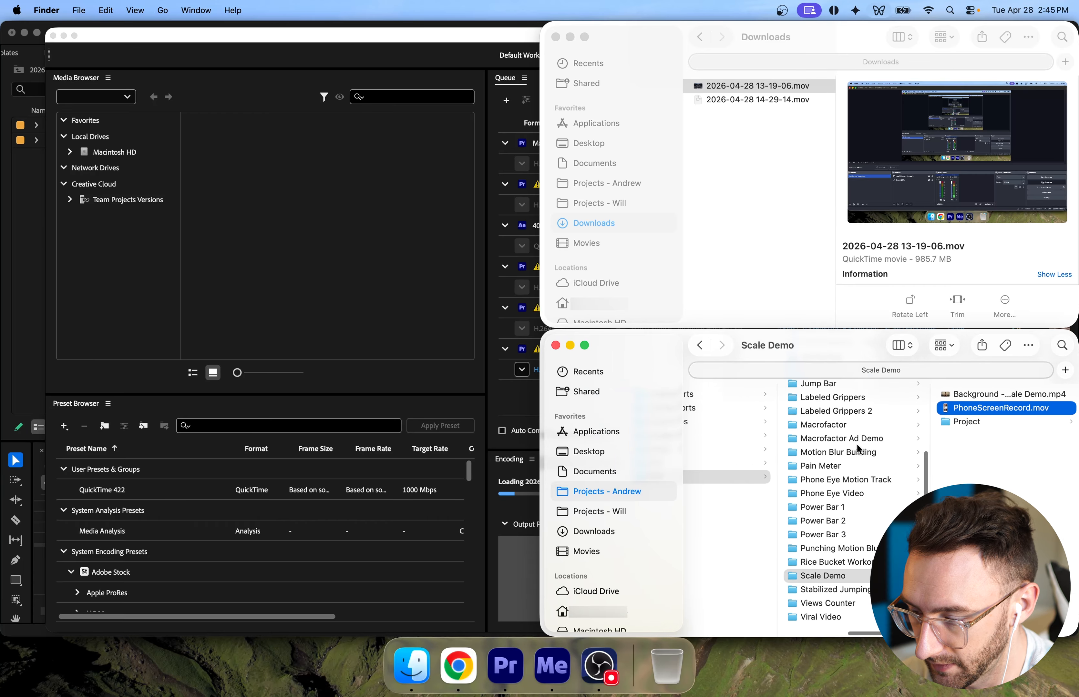
click(802, 478)
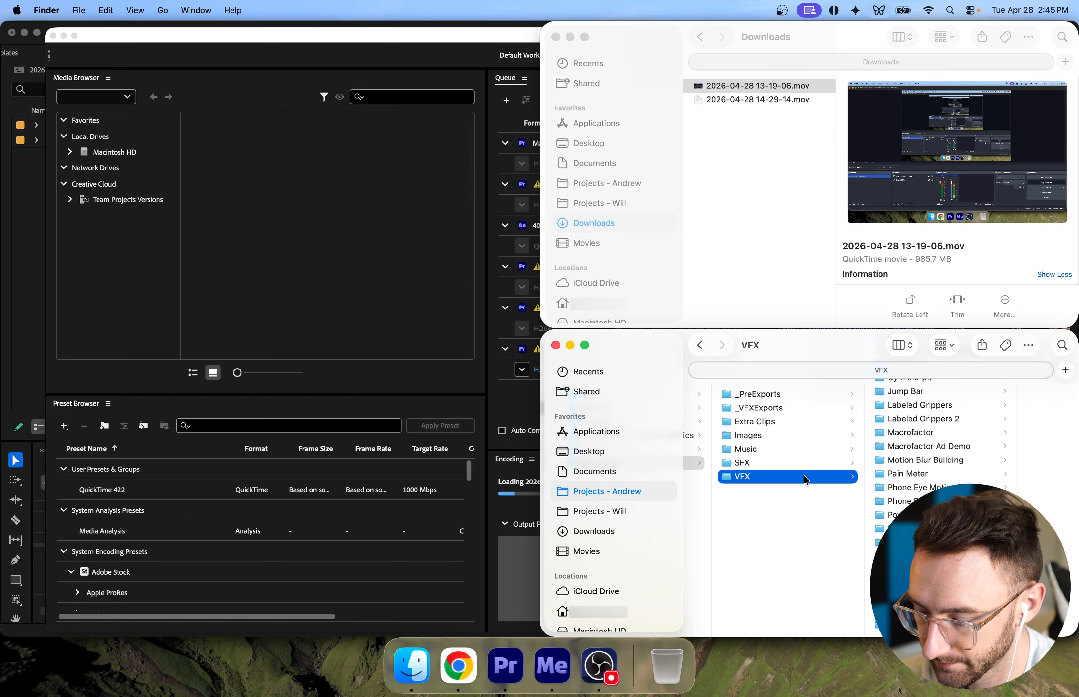
key(super+shift+n)
text(Stabilize)
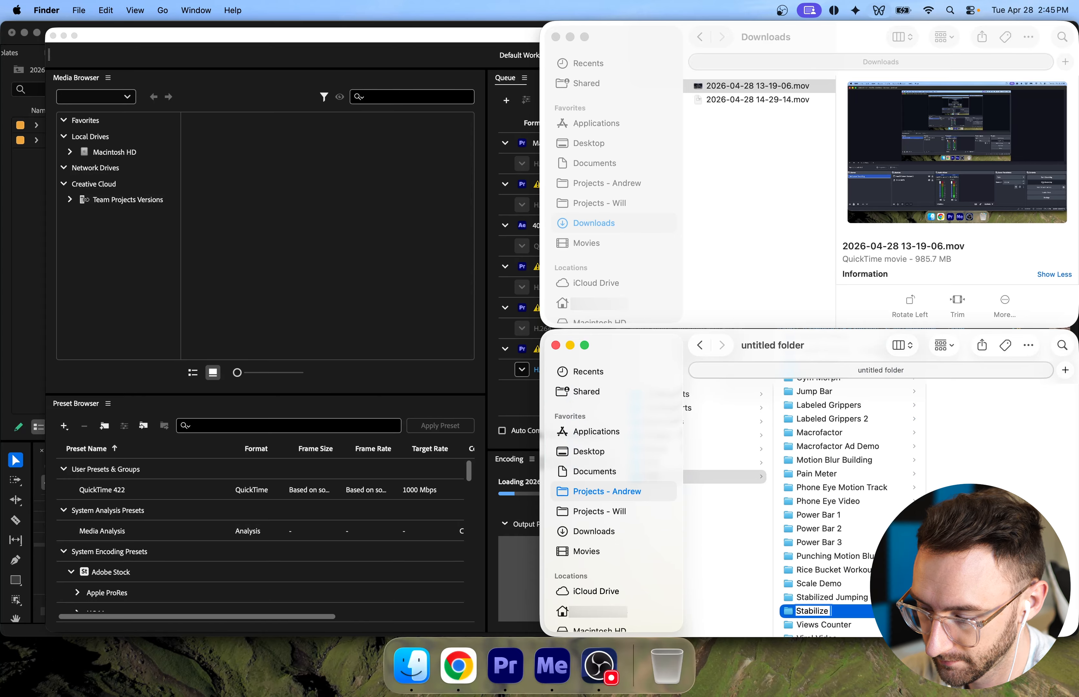
text( Motion)
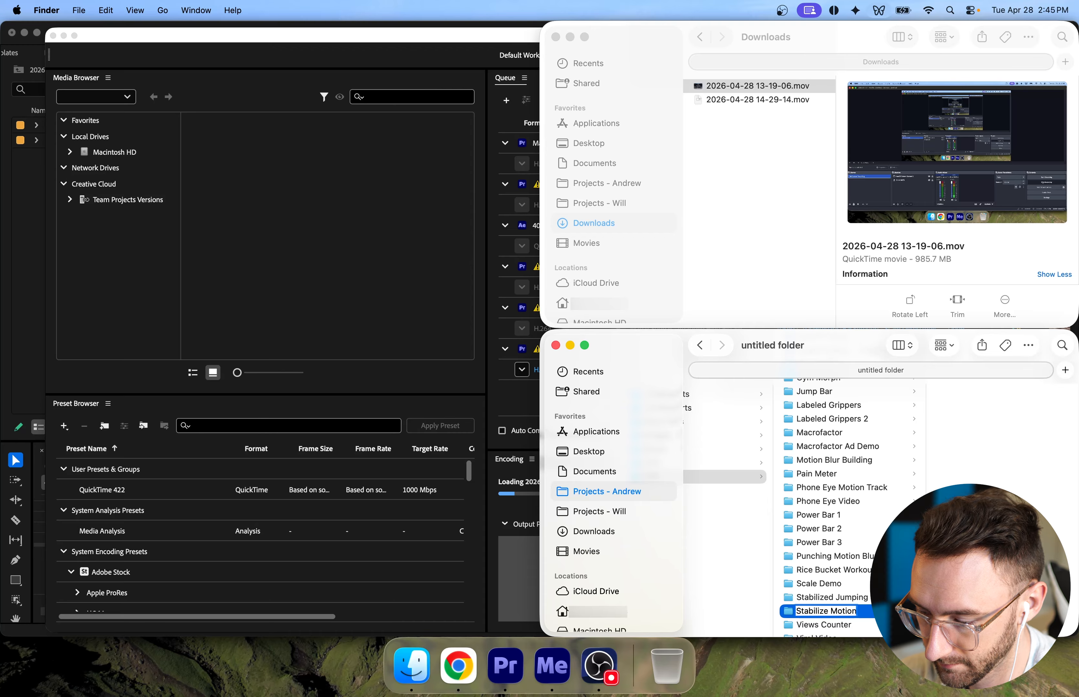
text( Demo)
key(Return)
Create a Project subfolder inside the Stabilize Motion Demo folder.
key(super+shift+n)
text(Project)
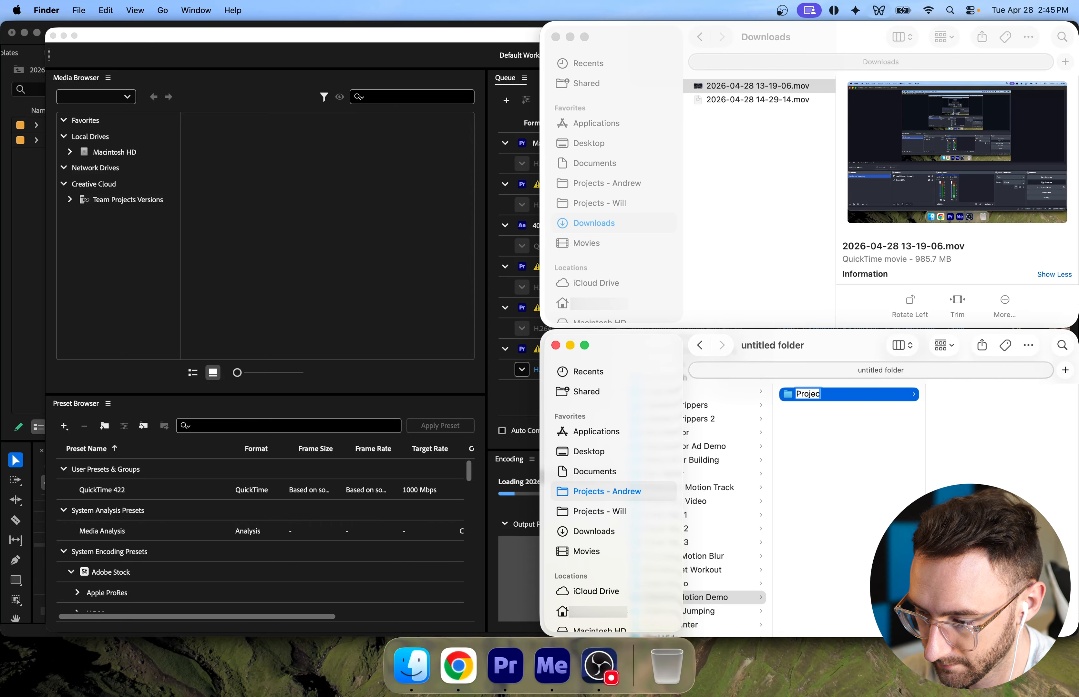
key(Return)
Copy Blank Template.aep from the Created By Me folder in Assets into the Project subfolder of Stabilize Motion Demo.
key(super+n)
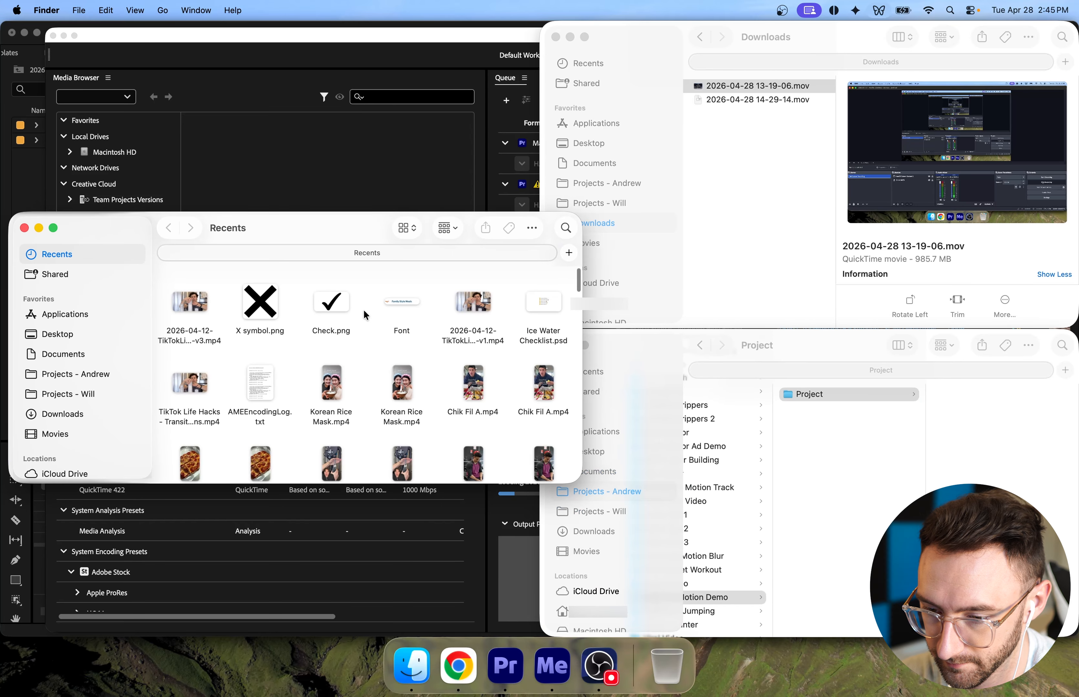
click(116, 376)
click(109, 394)
click(257, 317)
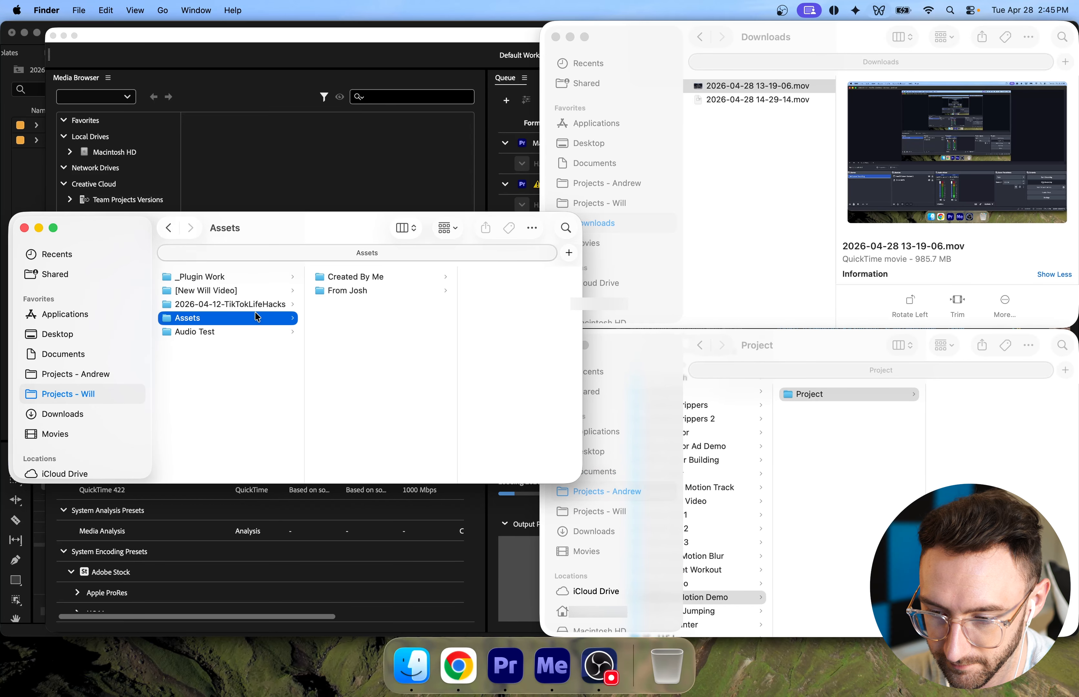
click(378, 280)
click(486, 306)
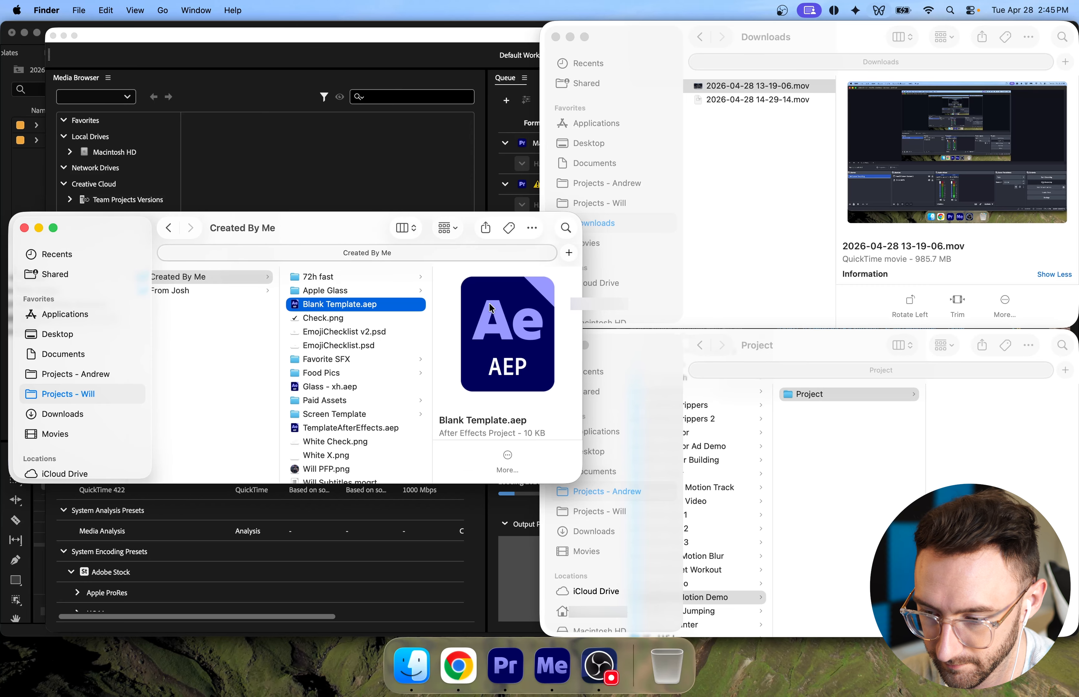
click(977, 453)
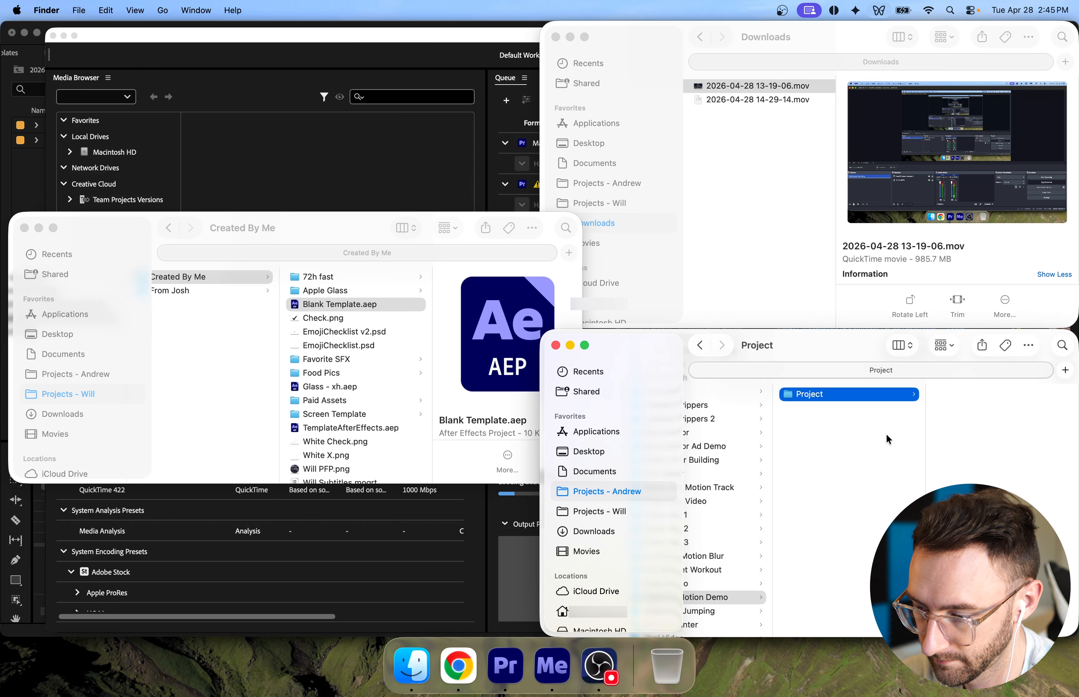
click(961, 393)
Rename the copied template file as Stabilize Motion Demo.aep.
key(Return)
text(Stabilize )
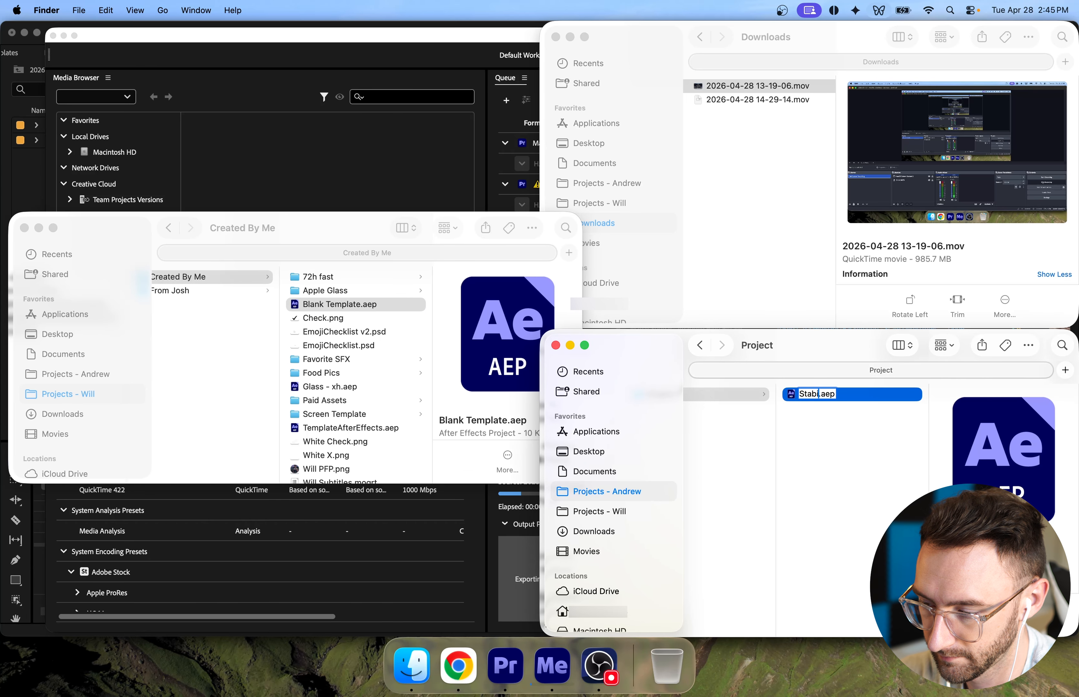
text(Motion)
key(Return)
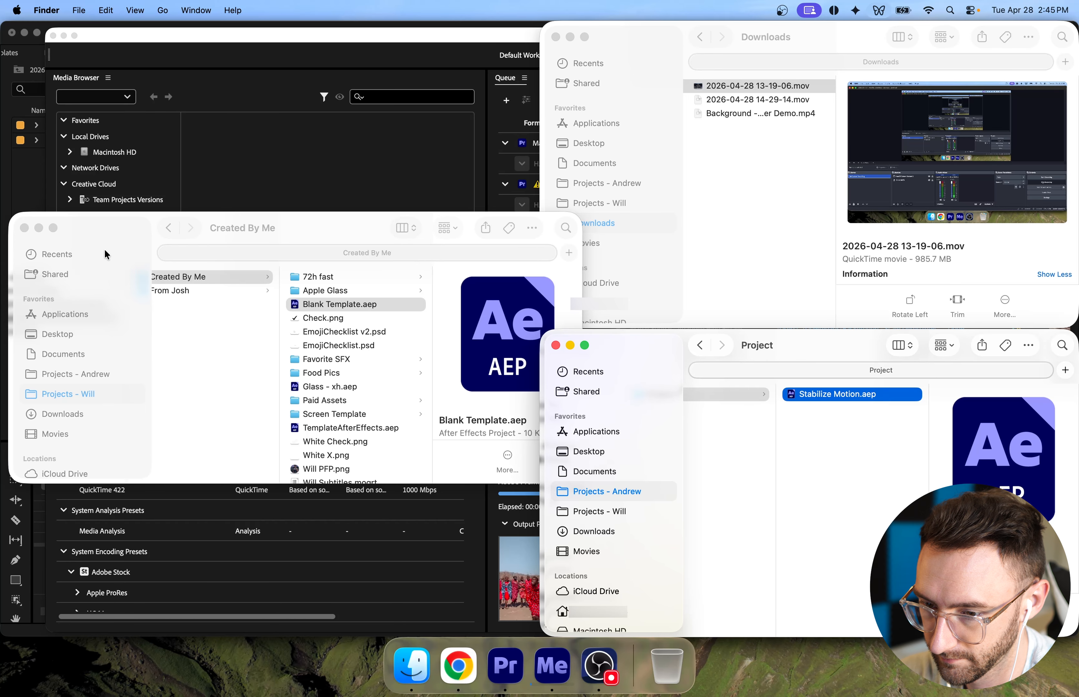
key(Return)
key(Right)
text(Demo)
key(Return)
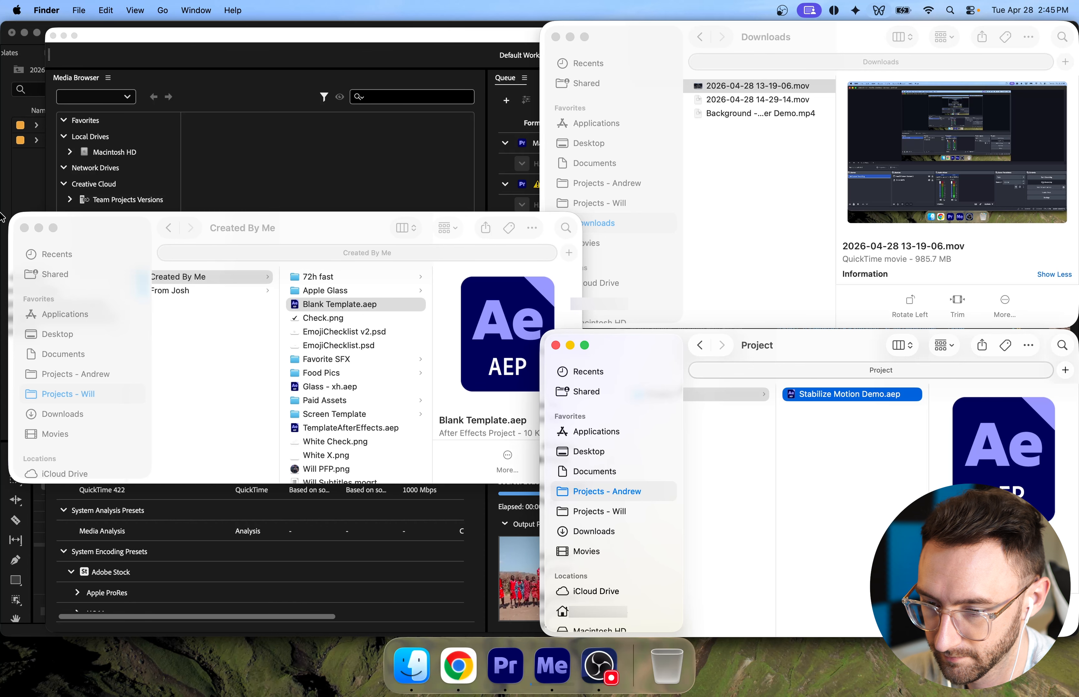
Move Background - Jumper Demo.mp4 from Downloads into the Stabilize Motion Demo folder and open Stabilize Motion Demo.aep in After Effects.
click(25, 227)
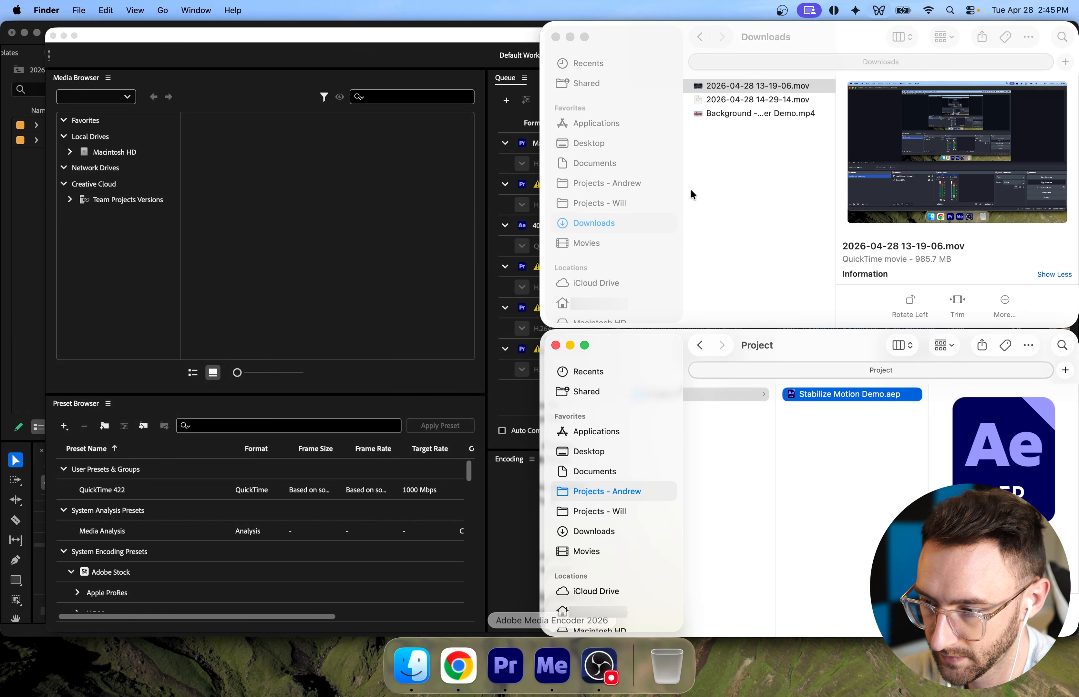
drag(760, 114, 840, 396)
double_click(841, 393)
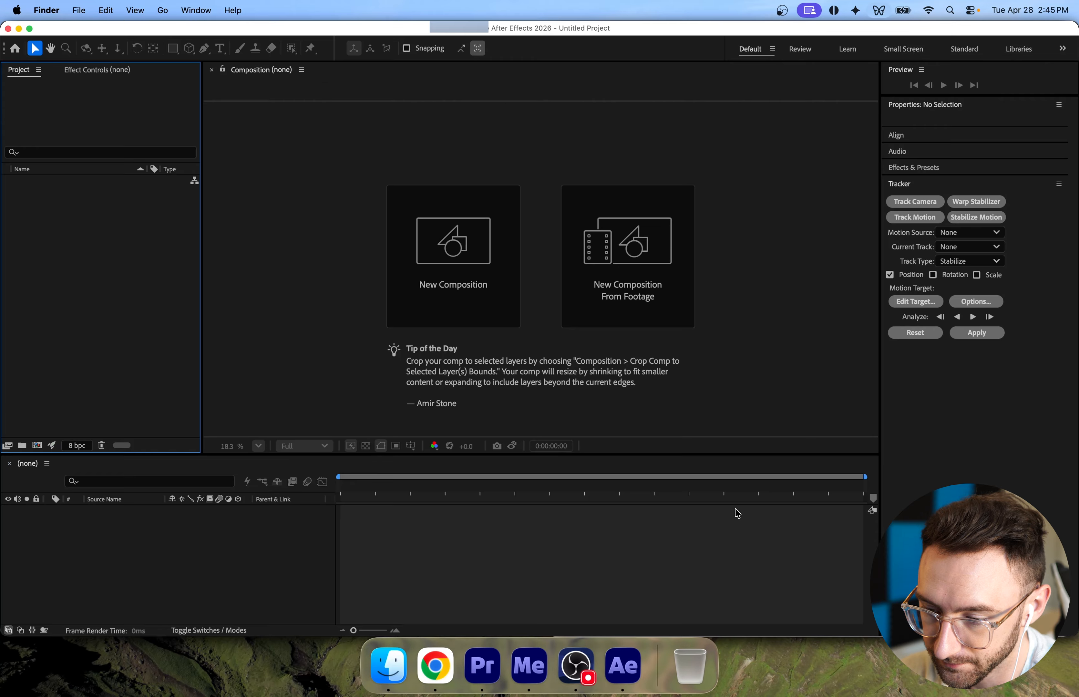
Import Background - Jumper Demo.mp4 into the project and create a composition from the clip.
click(389, 666)
scroll(866, 493, left, 3)
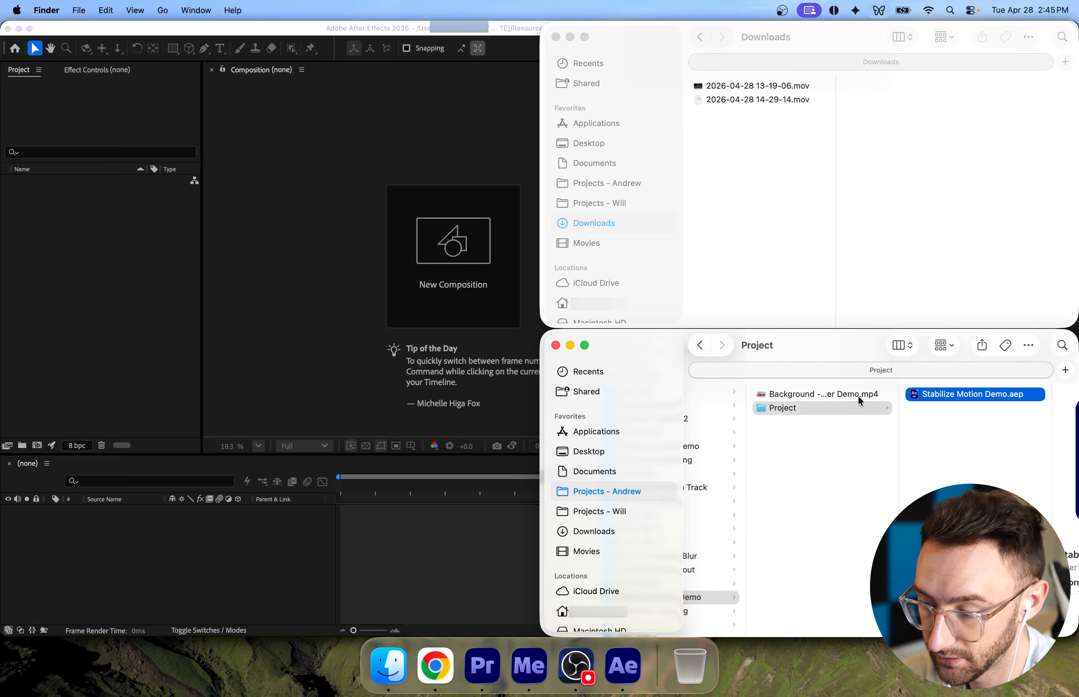
drag(858, 396, 128, 279)
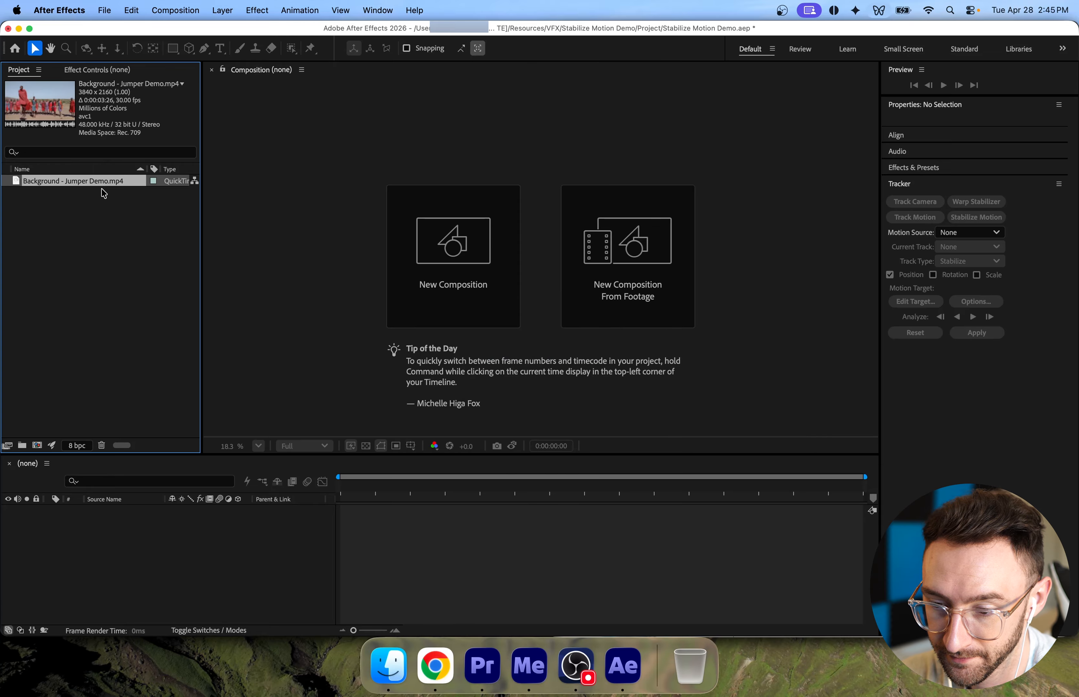
drag(92, 361, 85, 547)
click(116, 274)
Rename the new composition as Jumper Demo.
click(97, 181)
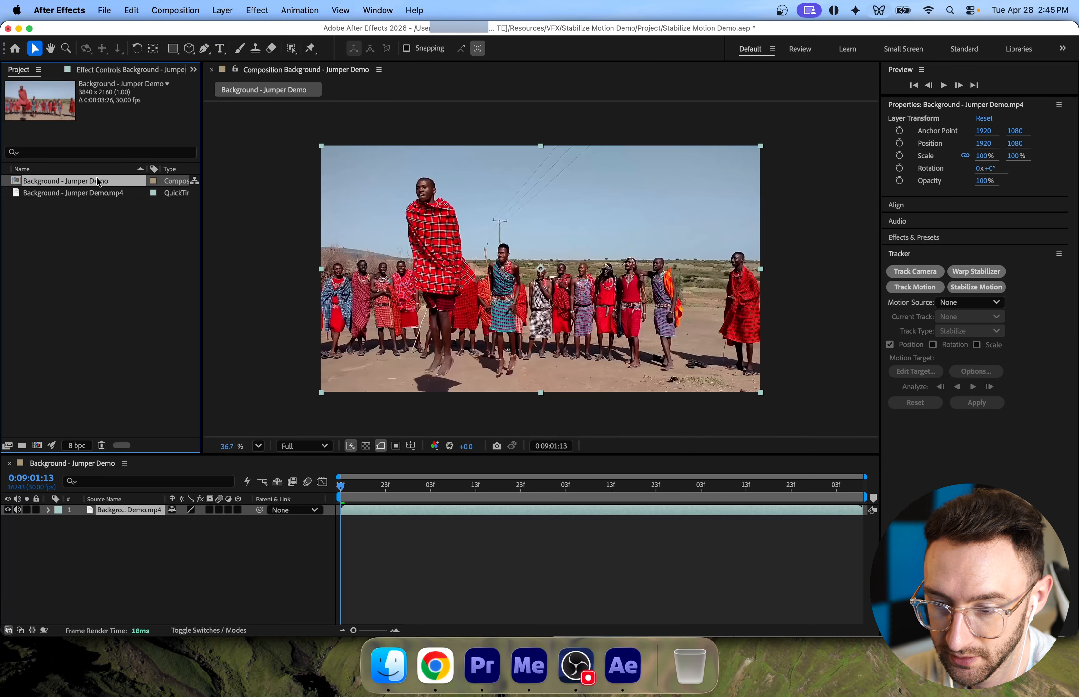
key(Return)
click(71, 181)
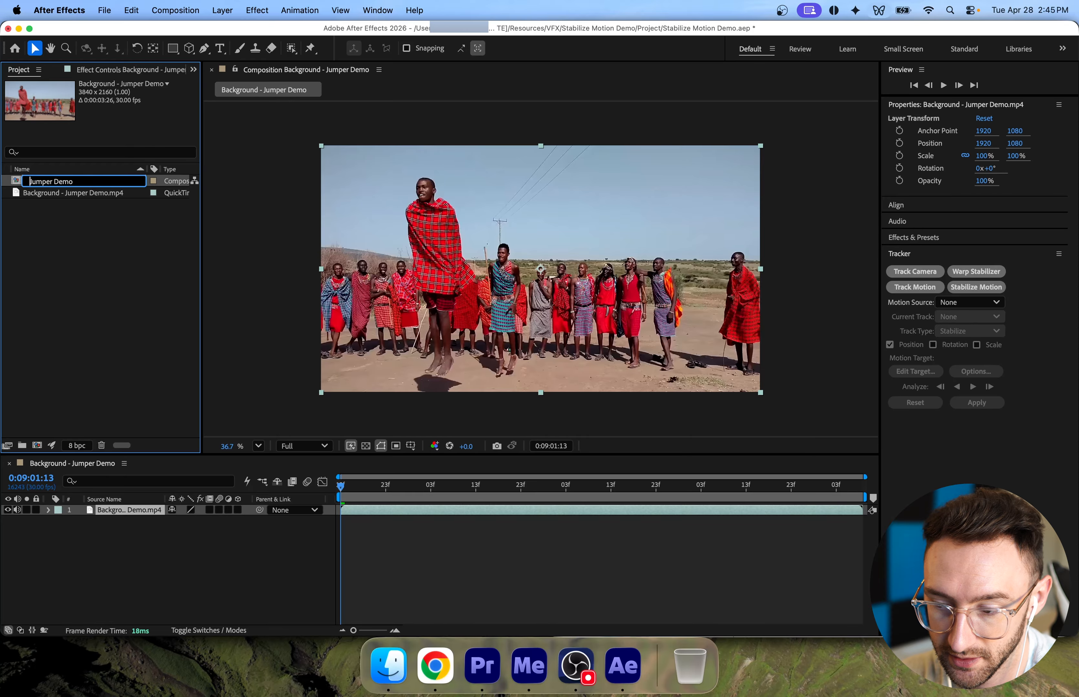
click(211, 569)
Start Stabilize Motion on the Background - Jumper Demo.mp4 layer.
click(117, 517)
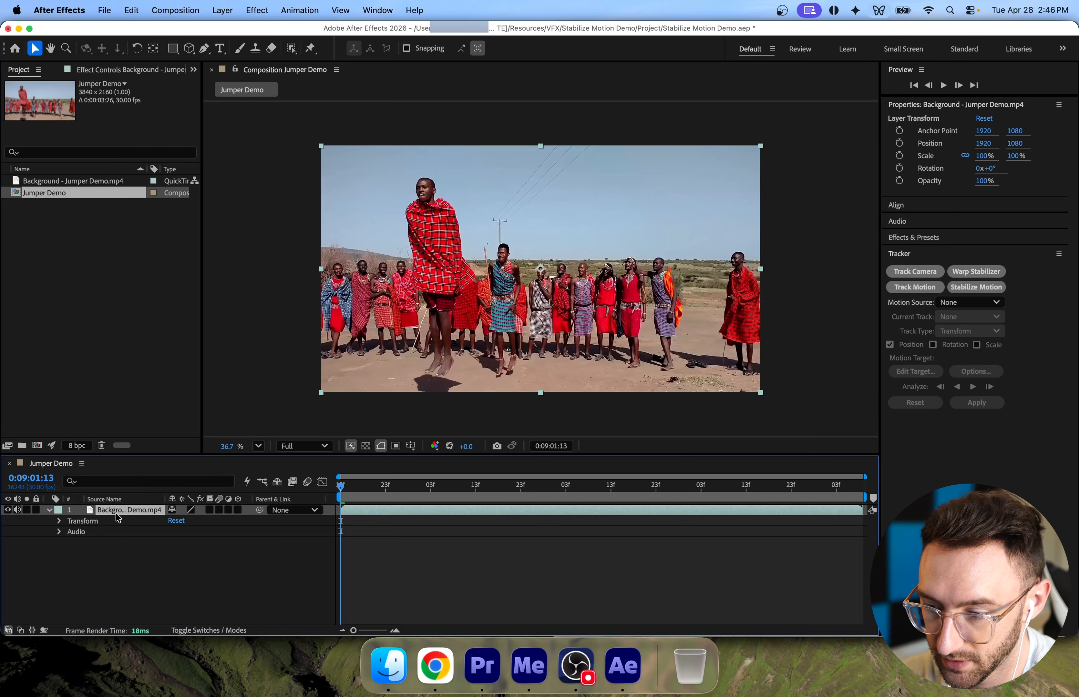
click(48, 511)
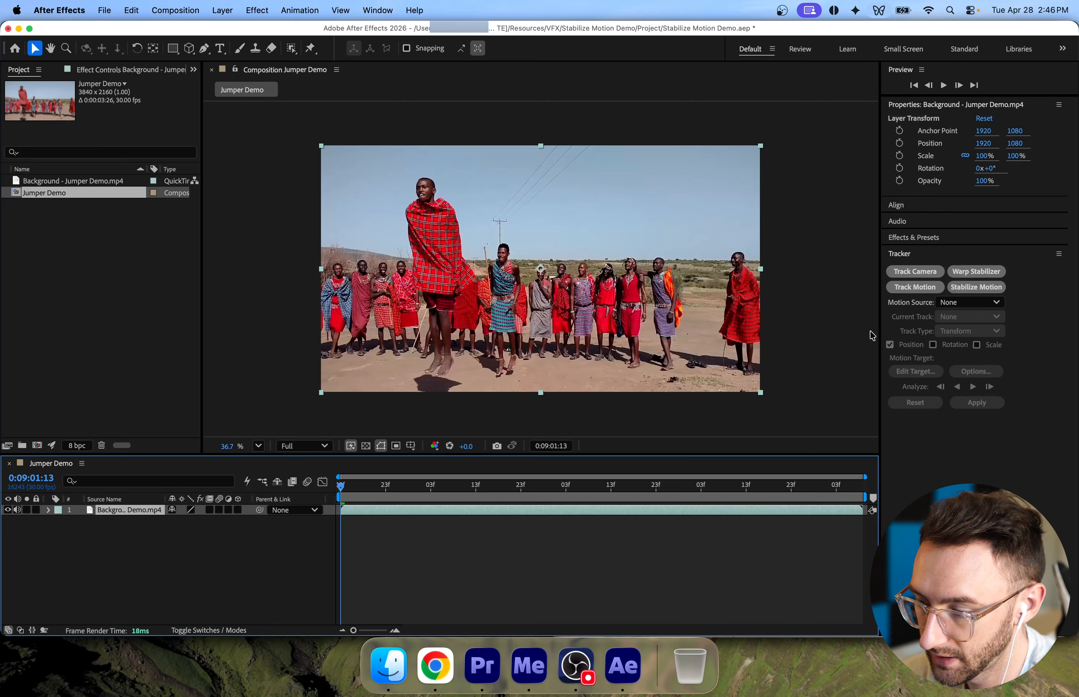
click(978, 288)
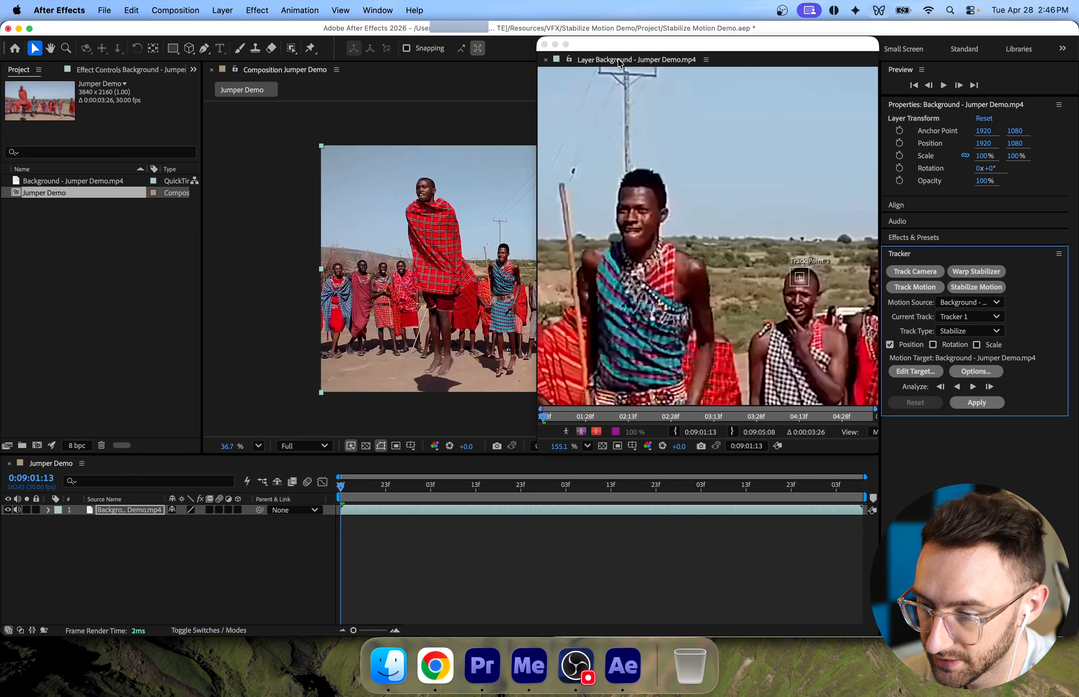
Dock the floating Layer view beside the Composition view and widen it slightly.
click(620, 63)
click(653, 71)
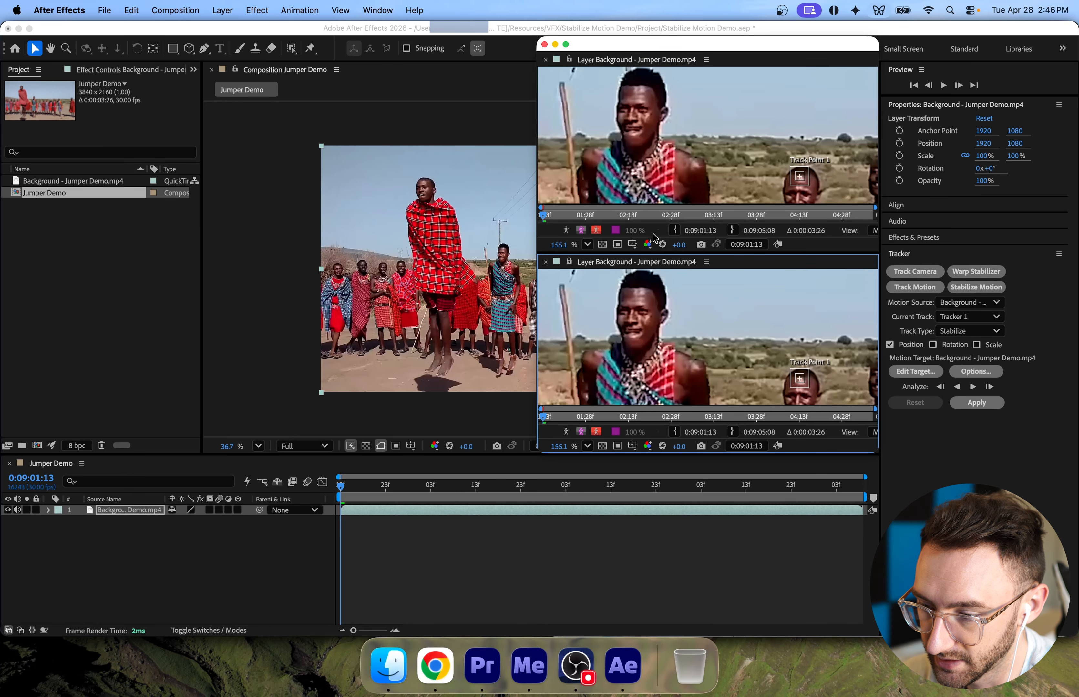
drag(665, 54, 778, 173)
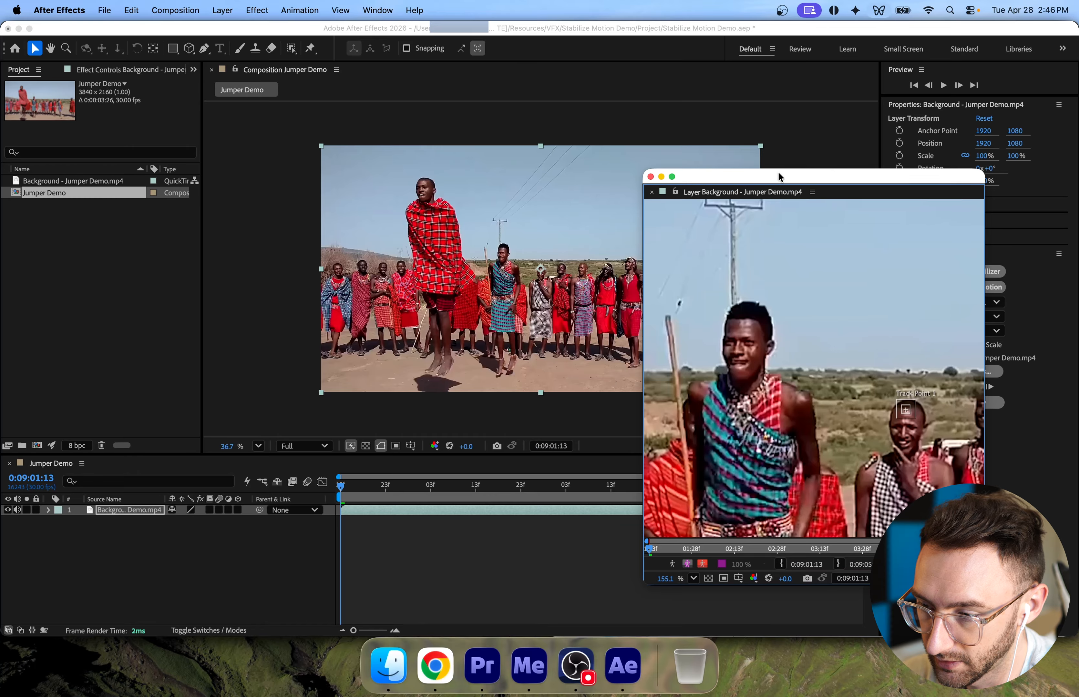
click(724, 193)
click(789, 148)
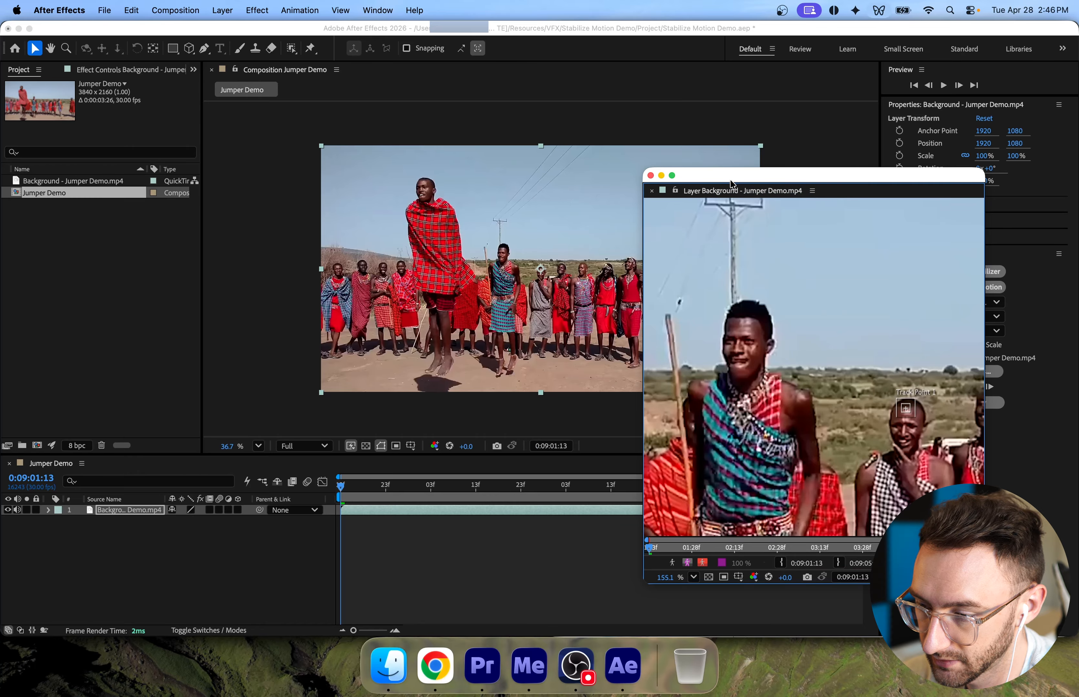
click(733, 193)
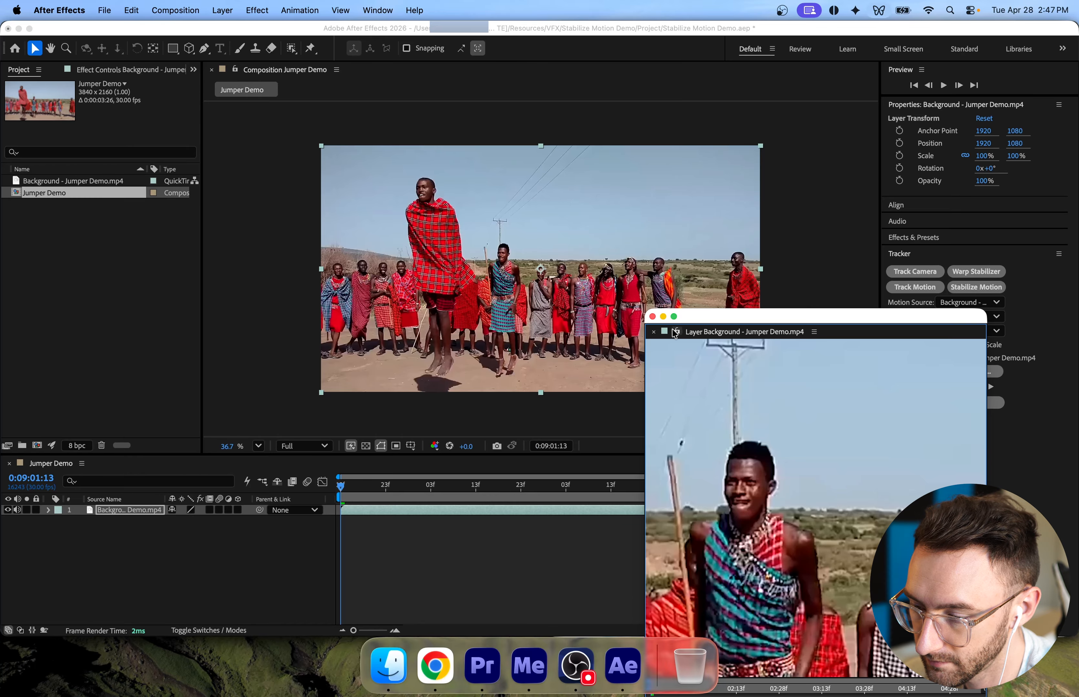
drag(675, 333, 854, 181)
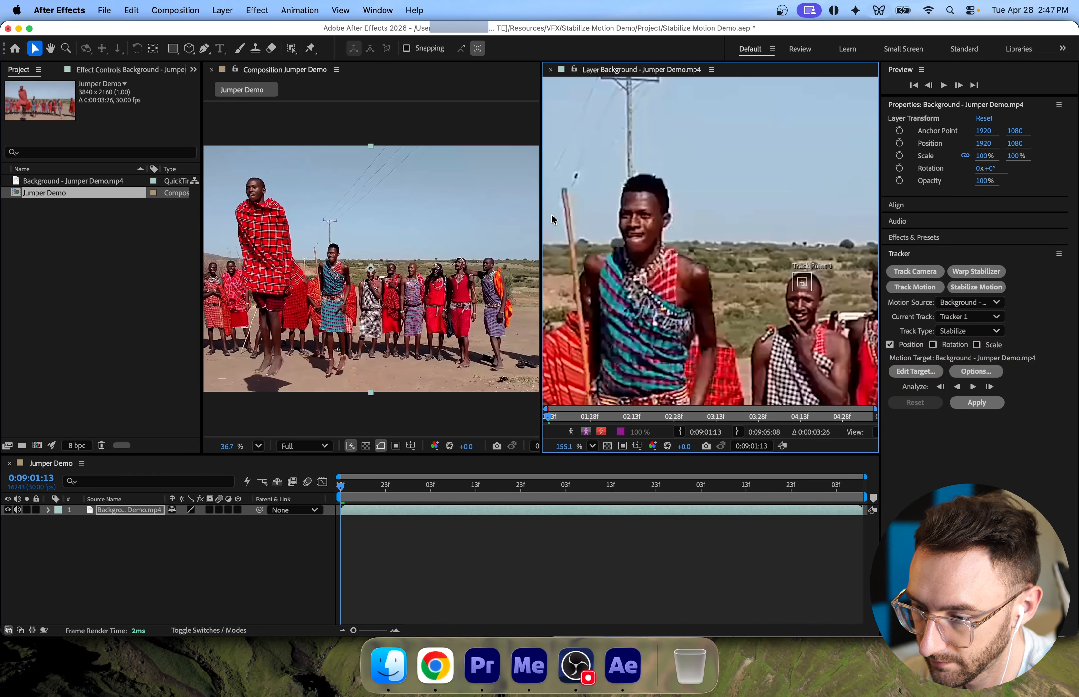
drag(540, 217, 522, 216)
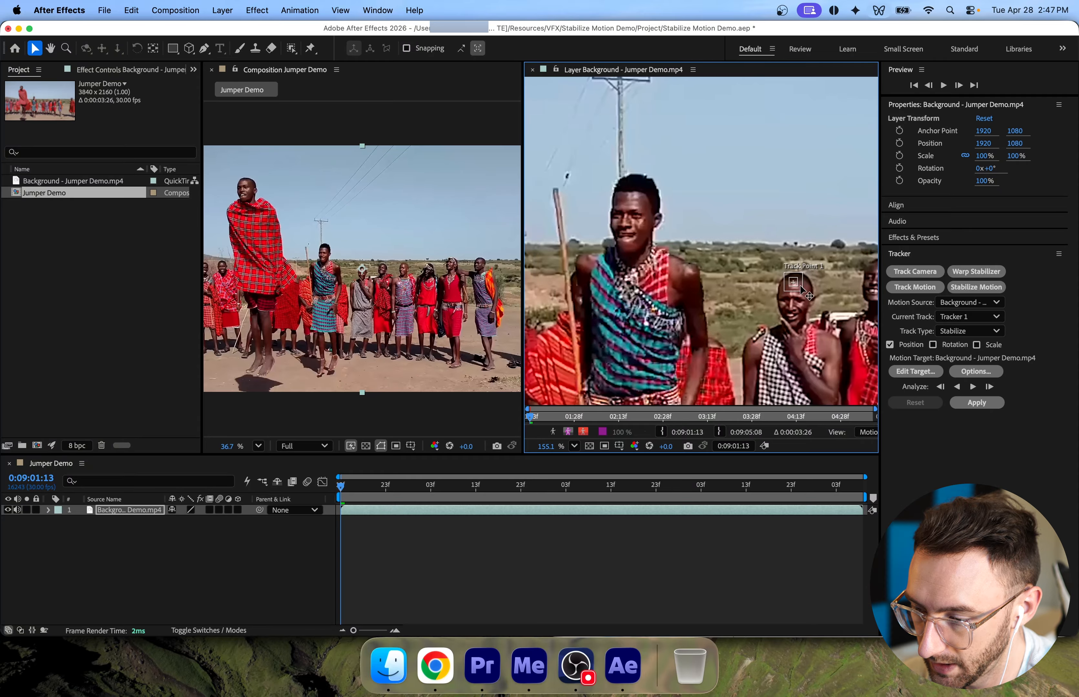
Place Track Point 1 on the teal-clothed man's face with an 84 × 44 feature and 141 × 78 search region, and analyze forward.
drag(793, 287, 667, 205)
scroll(652, 187, up, 3)
drag(614, 230, 642, 220)
scroll(710, 214, down, 4)
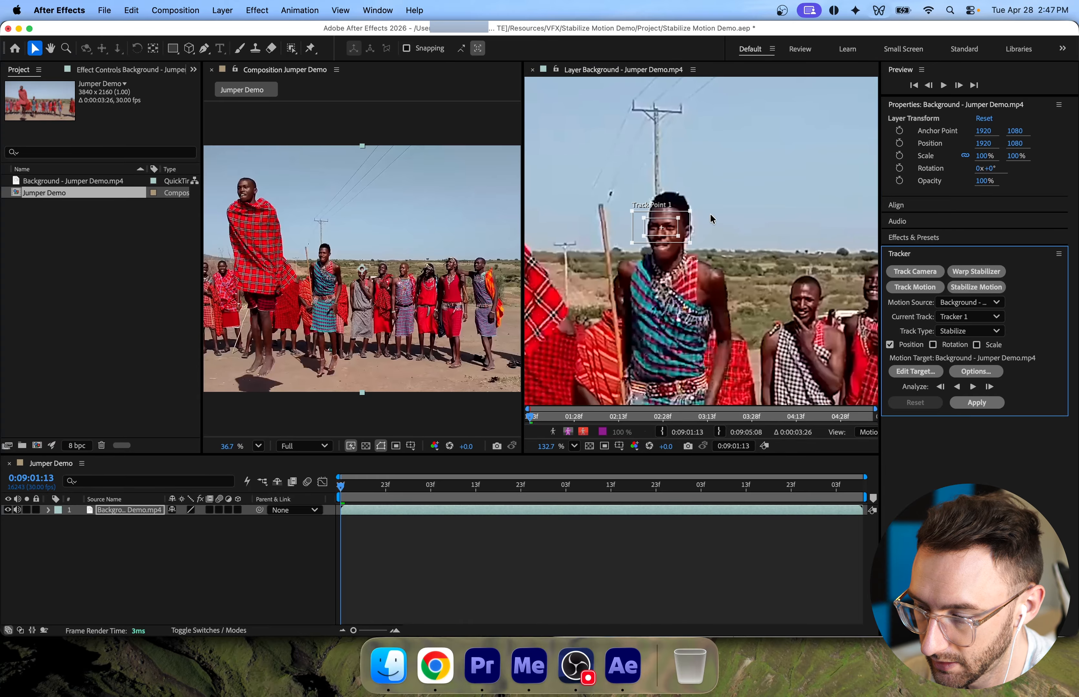
click(973, 389)
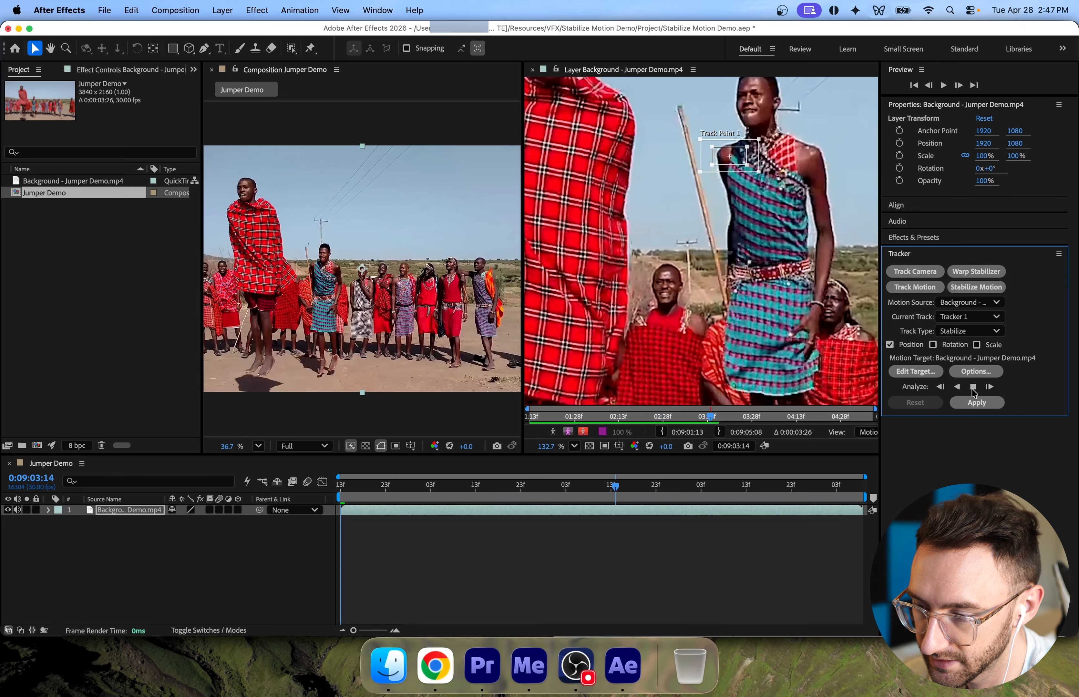
click(972, 387)
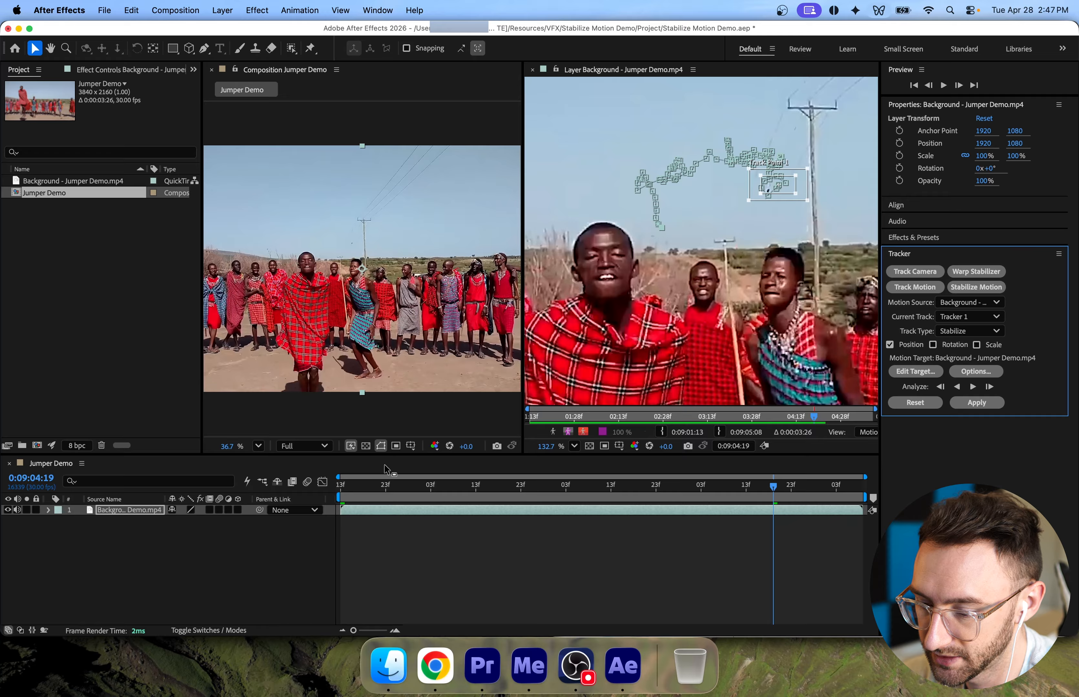
Return to the first frame and delete all of Track Point 1's keyframes.
key(Home)
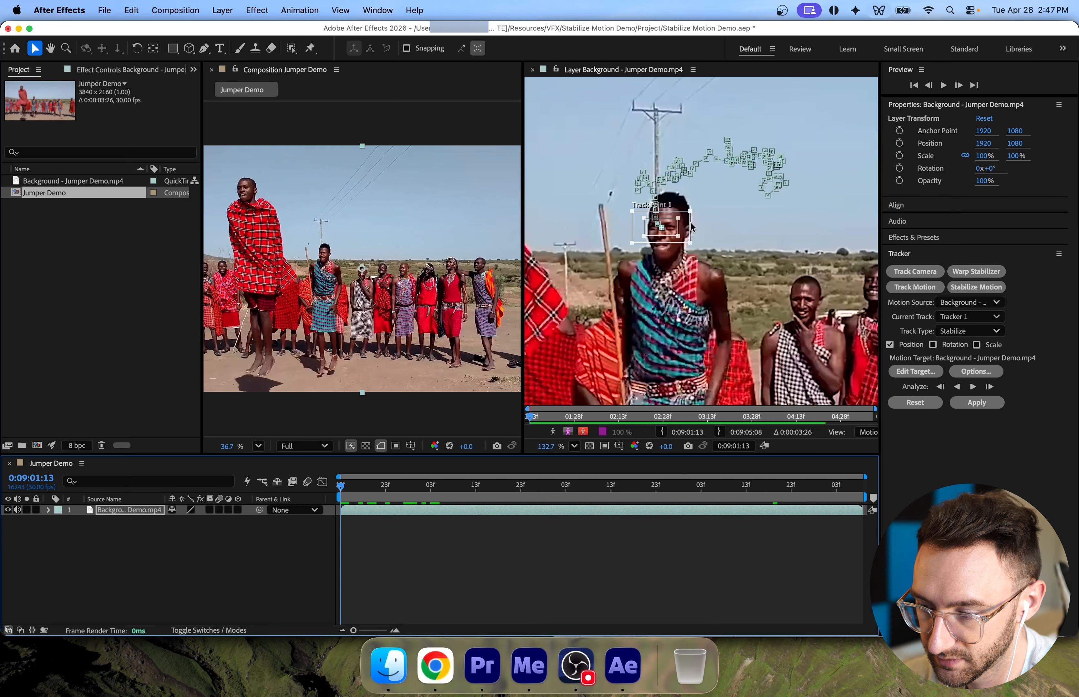
click(49, 510)
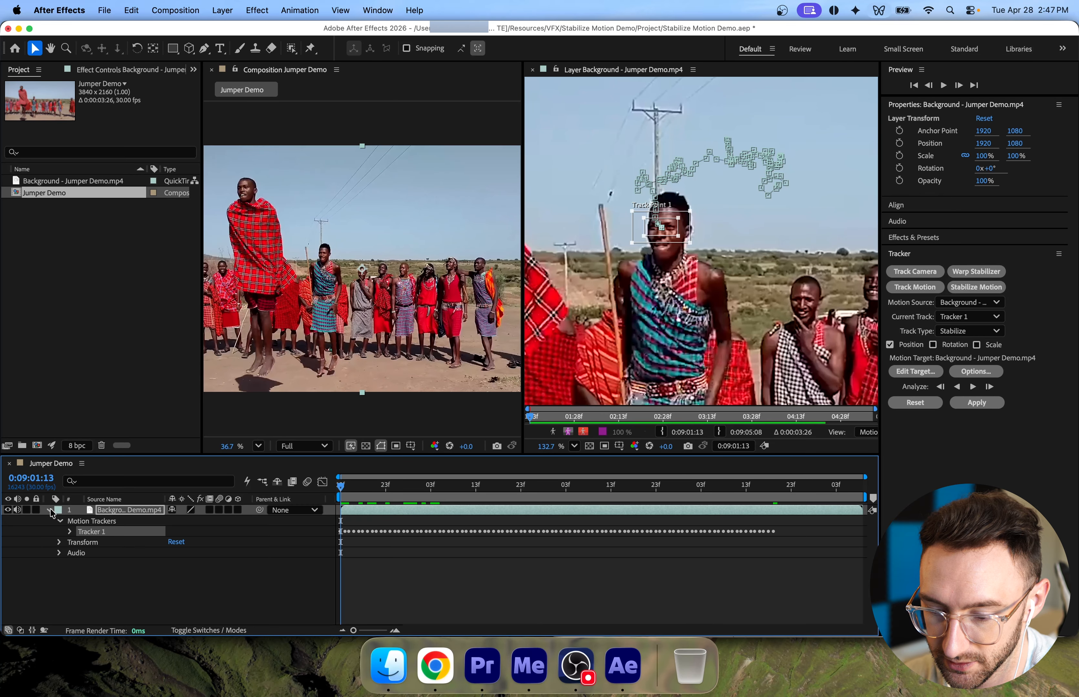
click(69, 532)
click(81, 542)
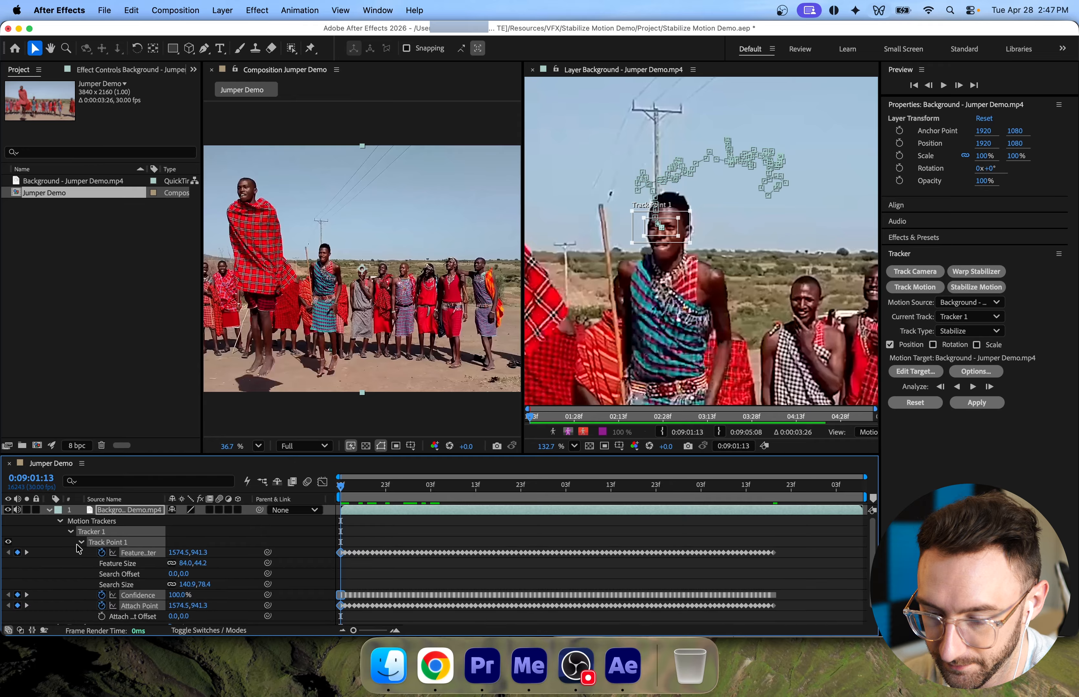
drag(820, 542, 333, 618)
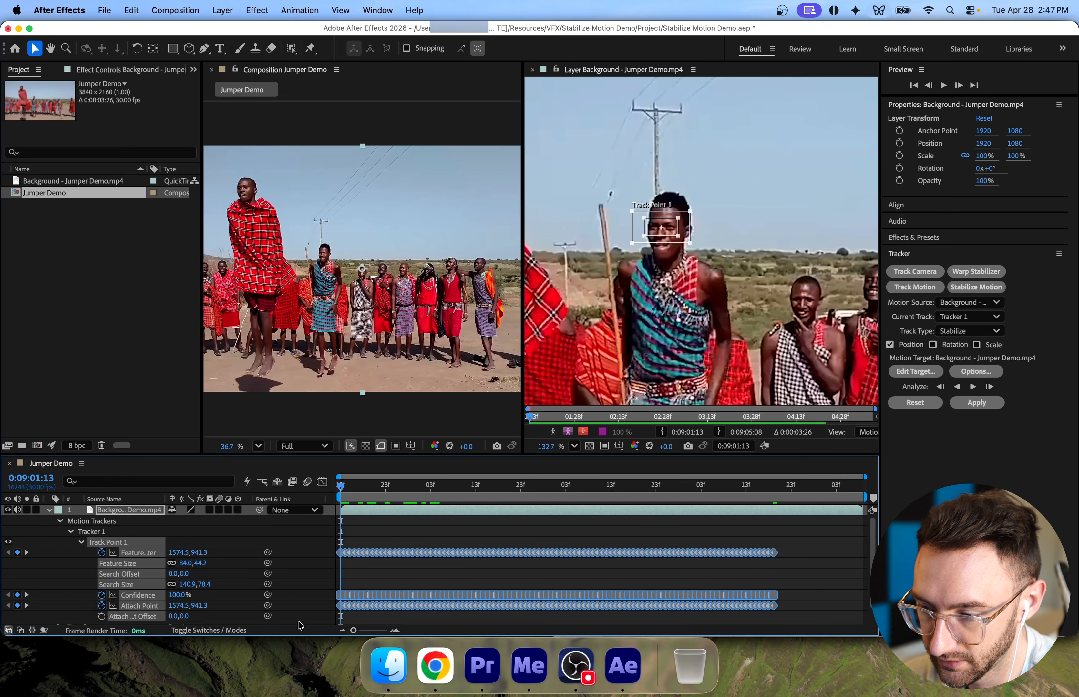
key(Delete)
Enlarge Track Point 1's feature region to about 123 × 162 around the man's head and its search region to about 541 × 518.
drag(690, 214, 734, 160)
mouse_move(681, 221)
mouse_down()
mouse_move(692, 193)
mouse_move(683, 211)
mouse_up()
scroll(712, 203, down, 2)
scroll(712, 204, down, 1)
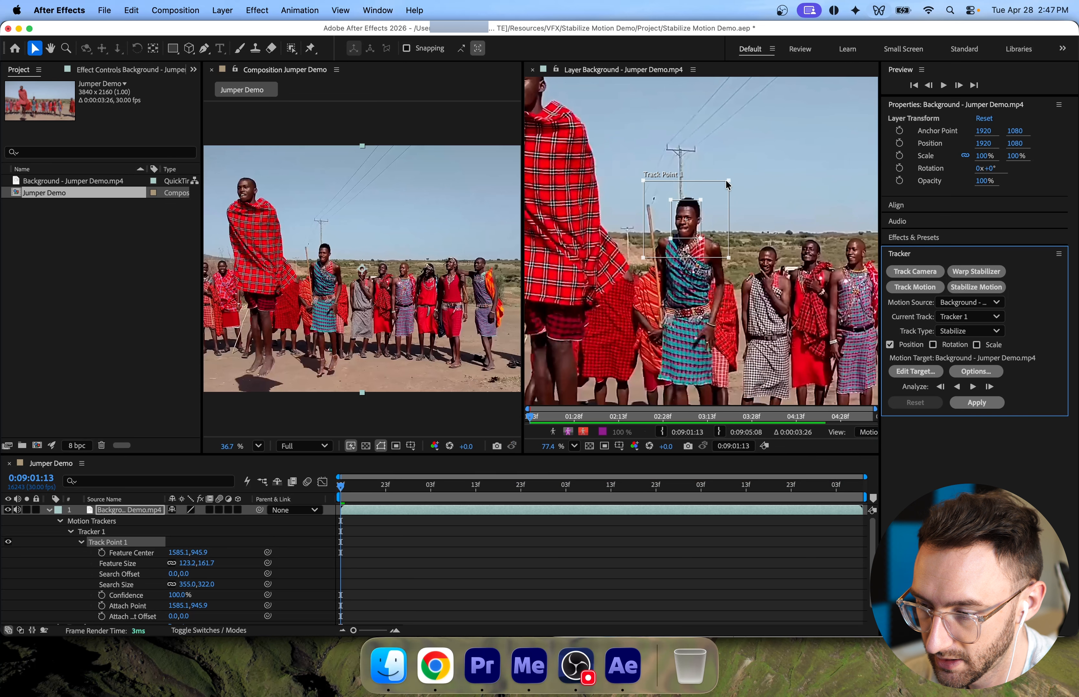
drag(727, 179, 749, 154)
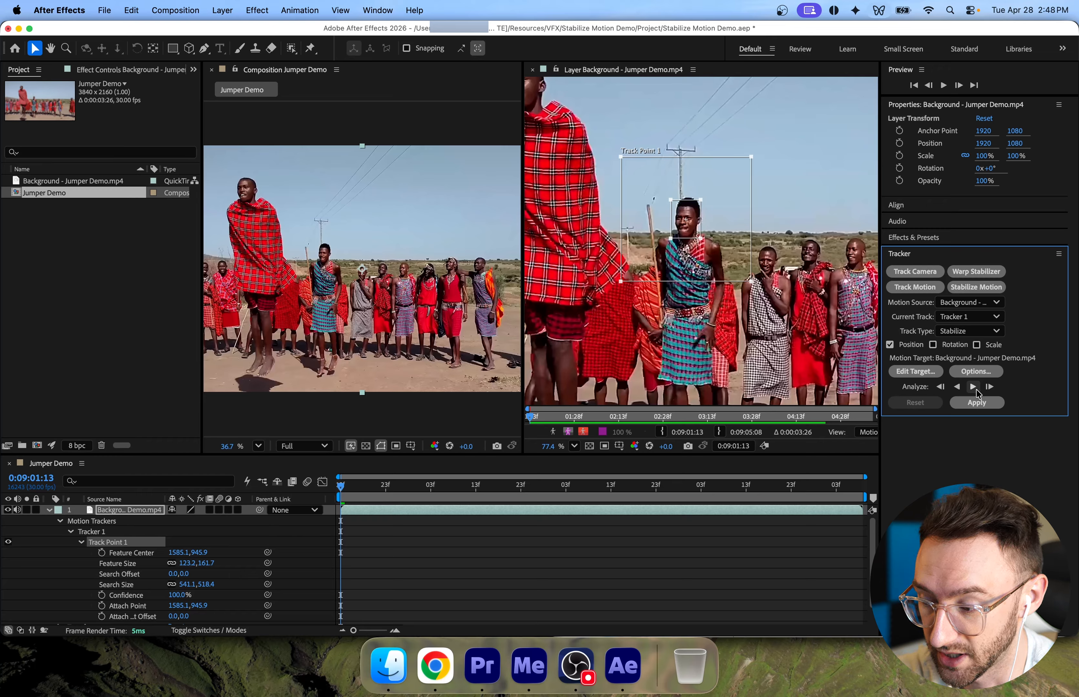
Analyze forward, stopping at 0:09:01:21 to shrink the search region to about 324 × 414, and continue tracking to the clip's end.
click(975, 388)
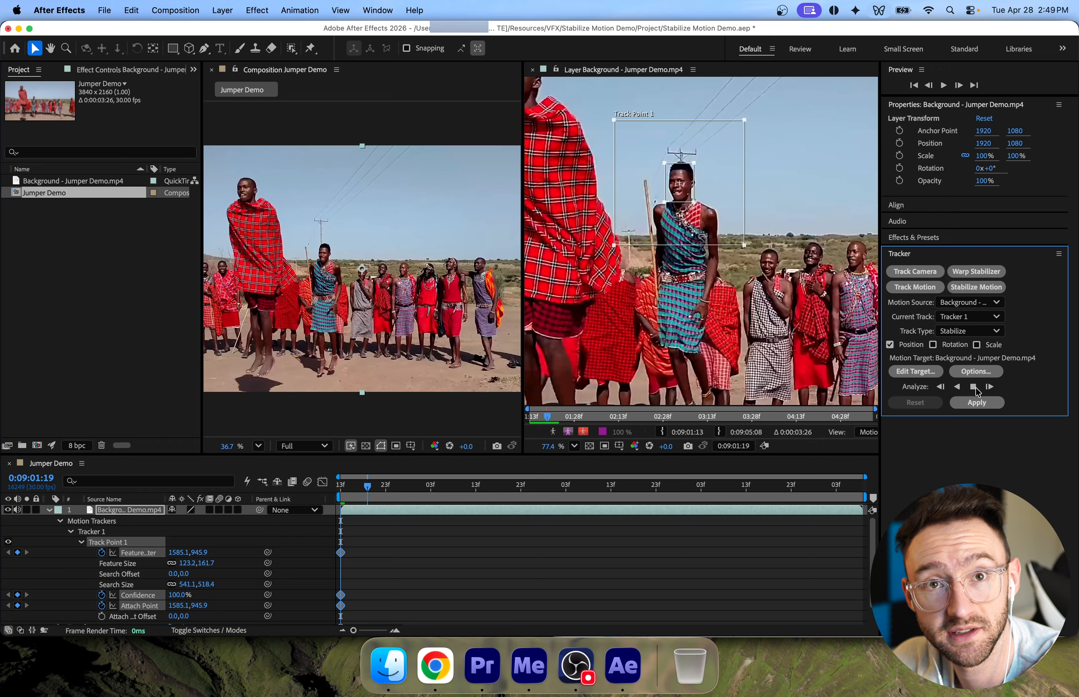
click(973, 388)
drag(740, 117, 716, 144)
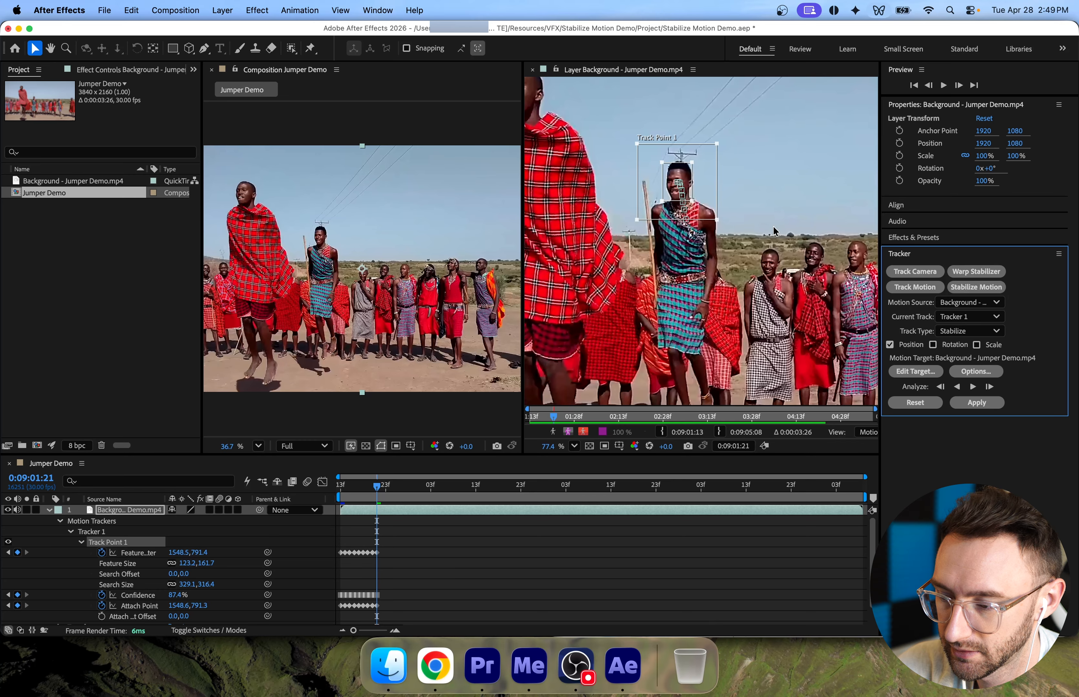
drag(716, 223, 716, 232)
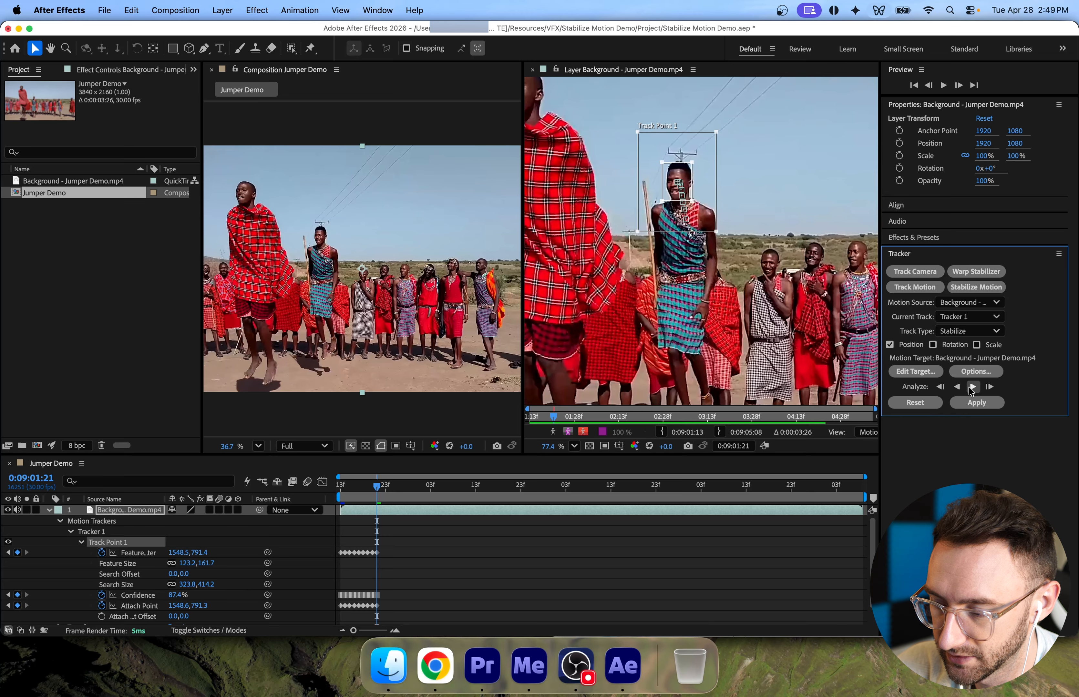
click(972, 387)
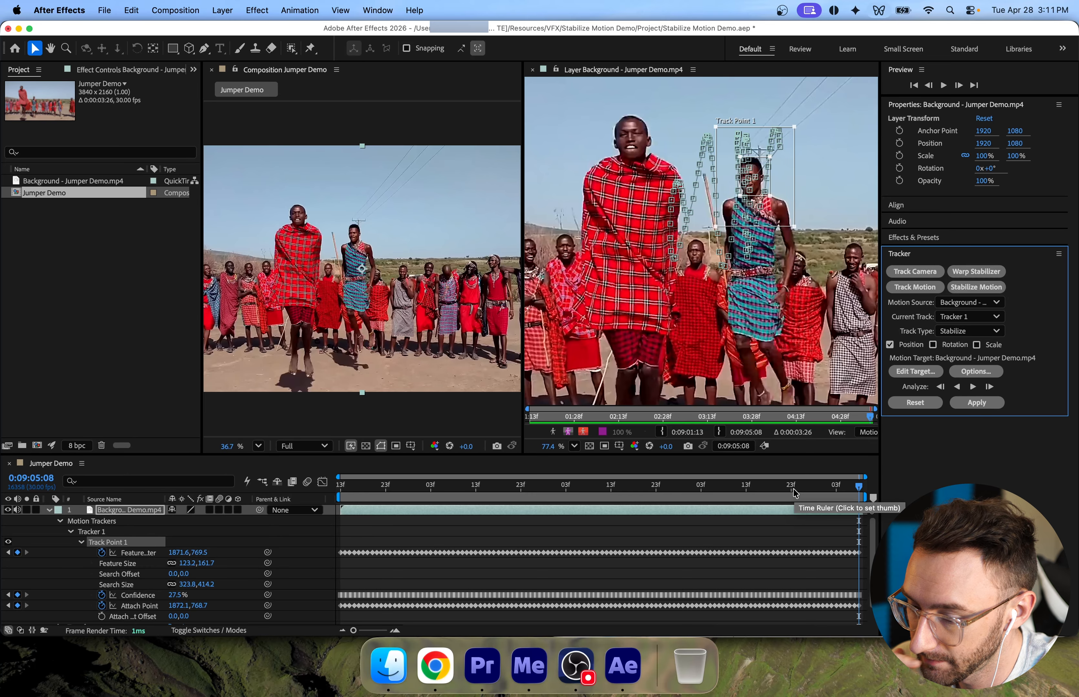
Return to the clip's first frame and apply Tracker 1's position stabilization to the Background - Jumper Demo.mp4 layer.
click(449, 512)
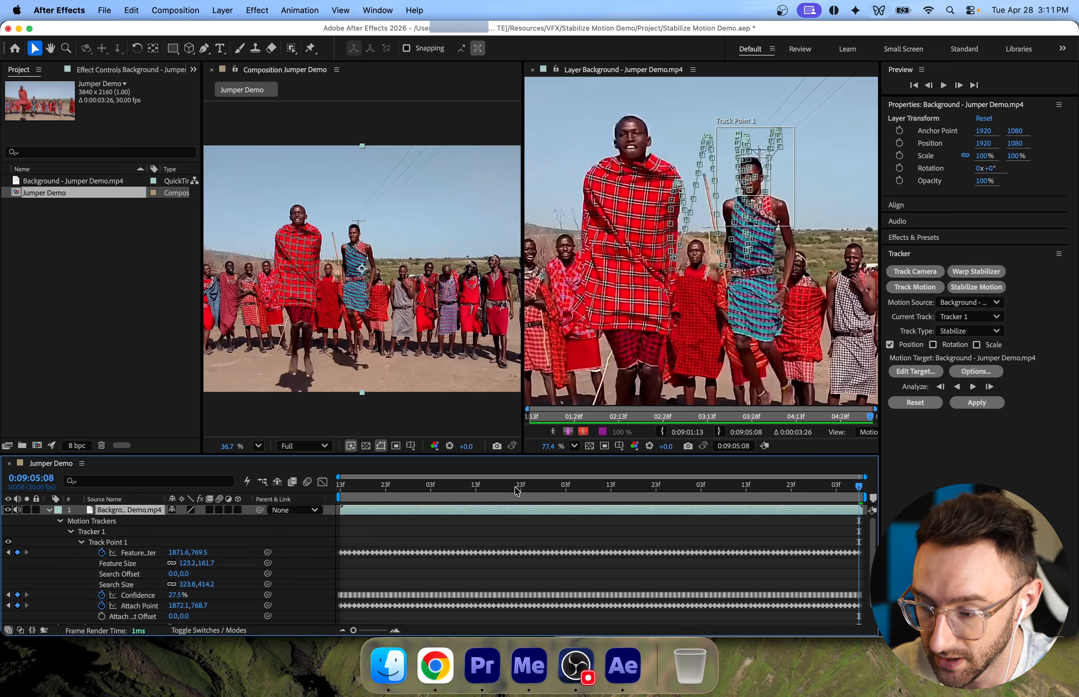
drag(517, 489, 342, 489)
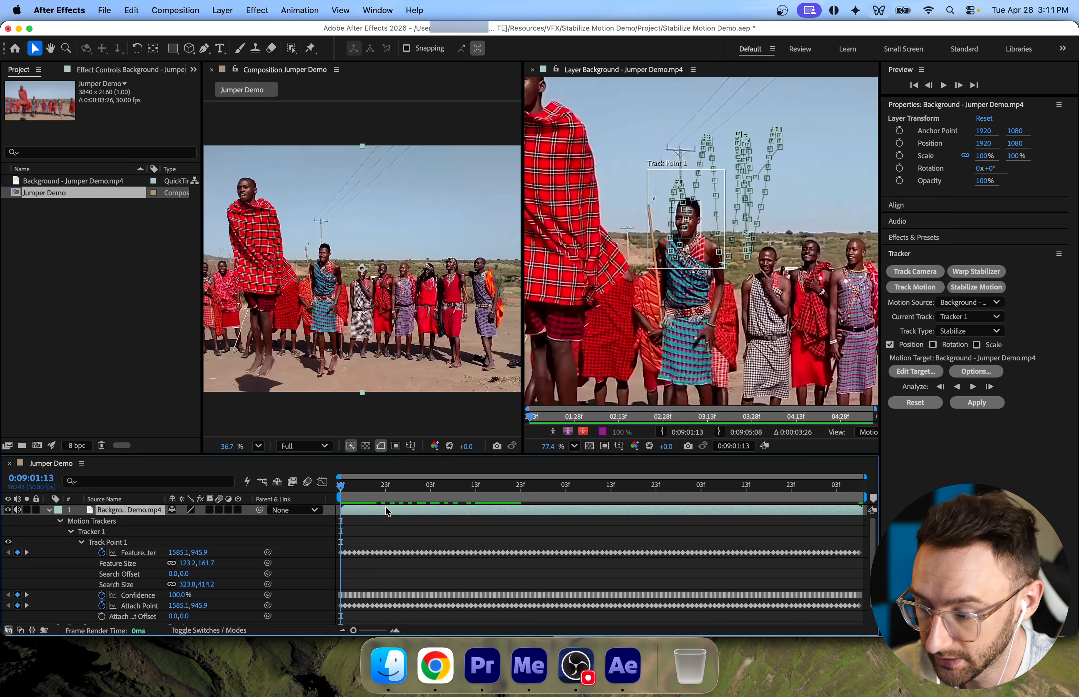
click(977, 402)
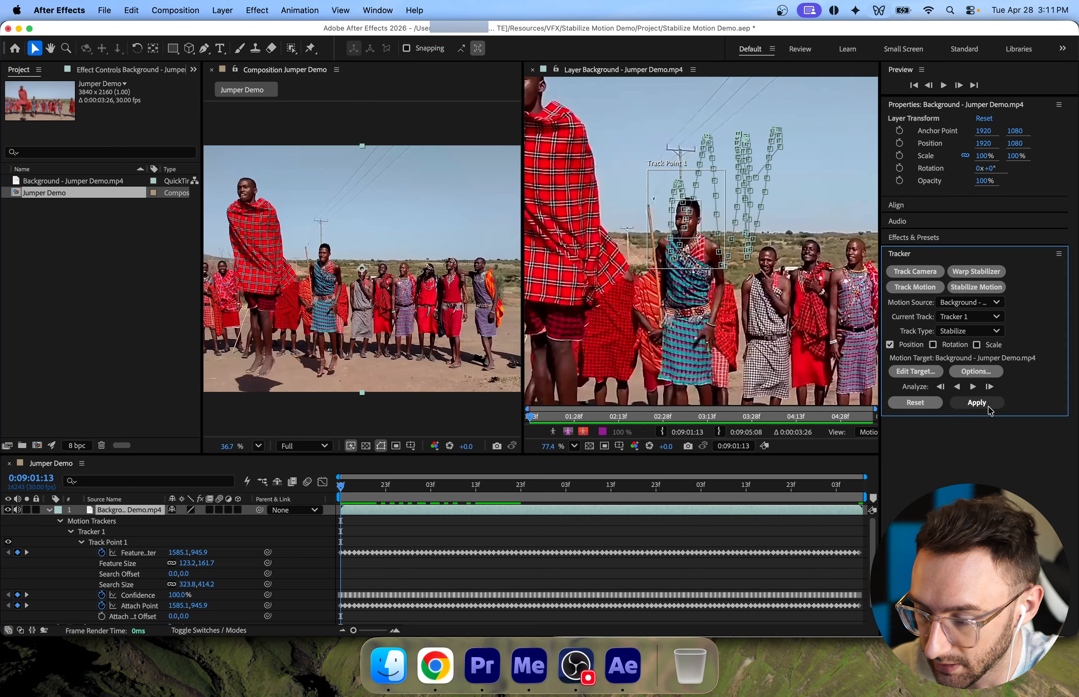
click(599, 354)
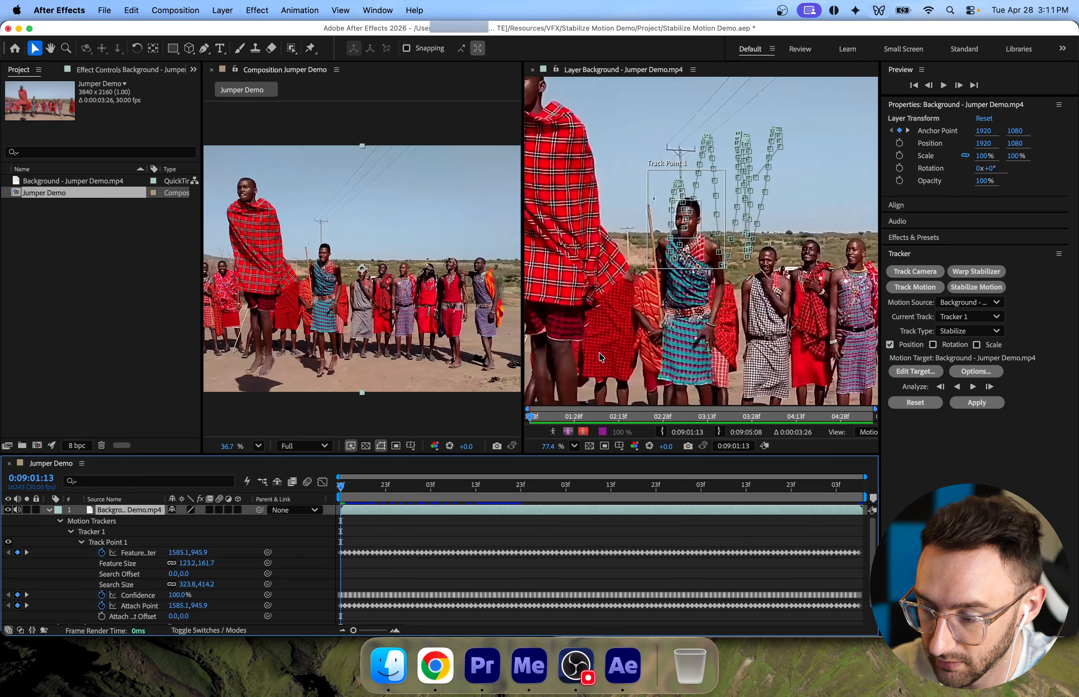
Preview the stabilized Jumper Demo composition and close the background clip's layer viewer.
key(comma)
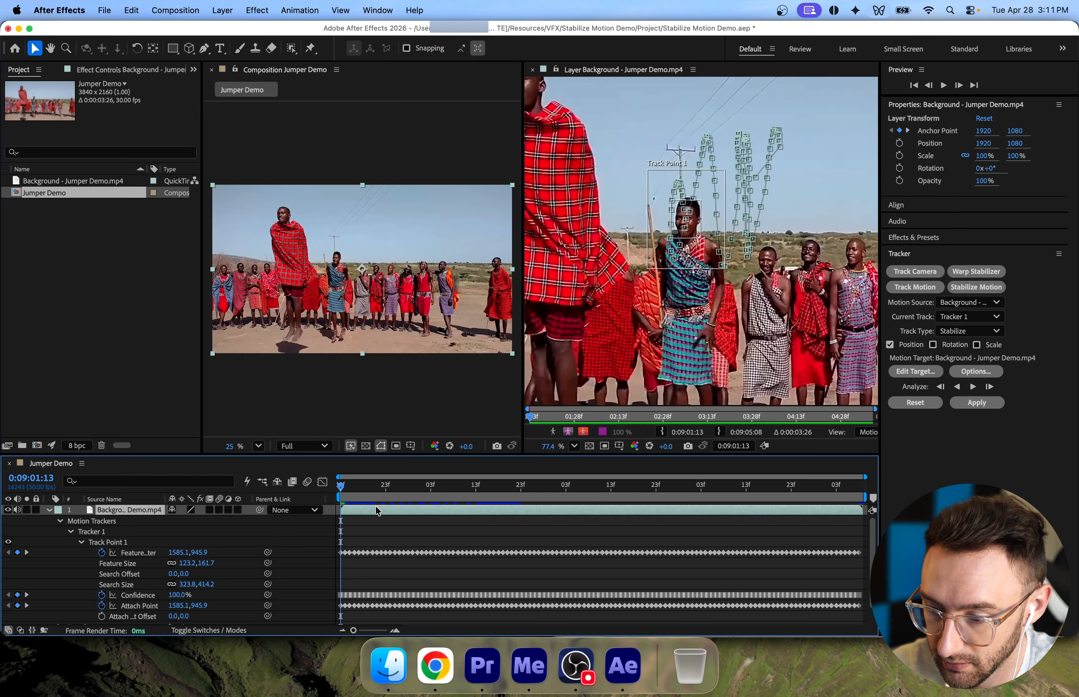
key(space)
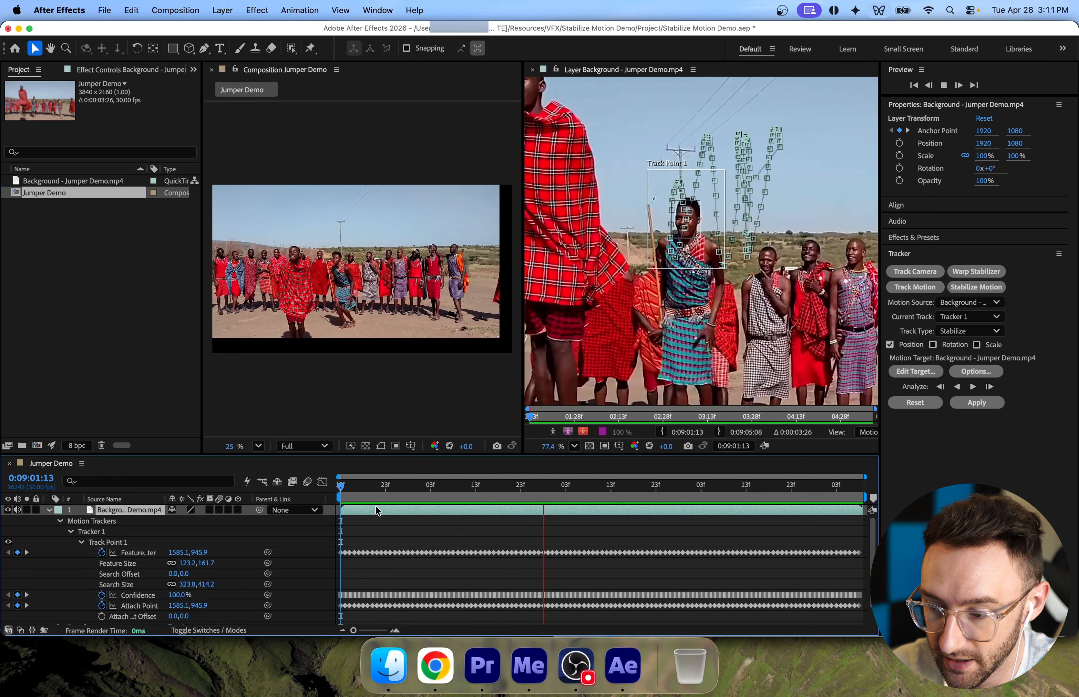
key(space)
click(693, 70)
click(721, 82)
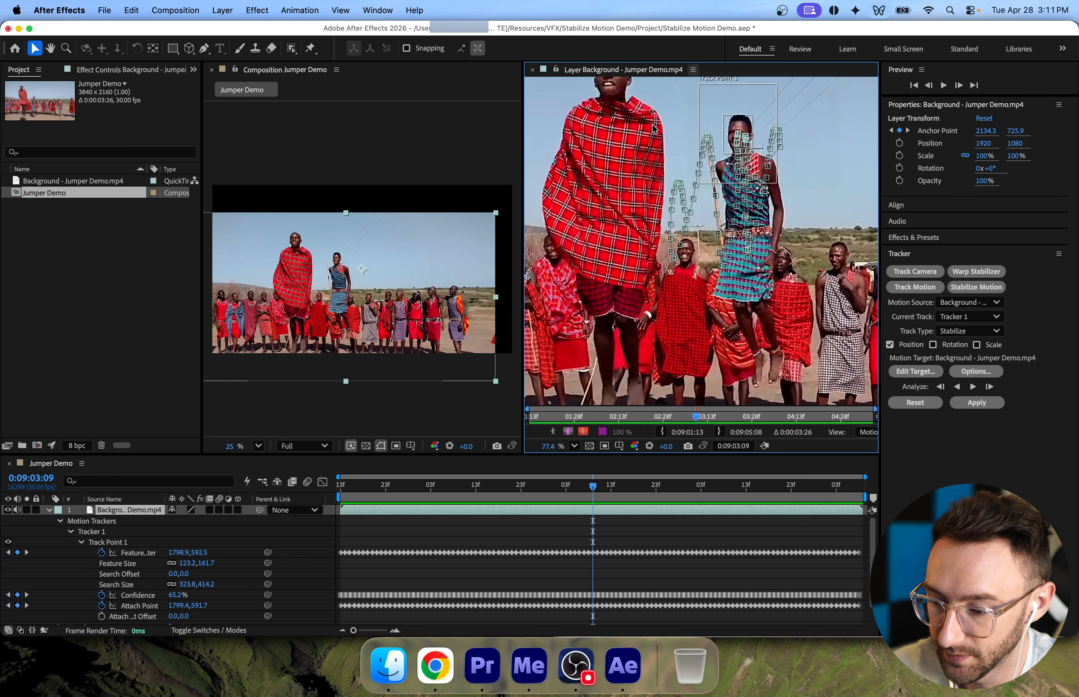
Deselect the layer and play the stabilized composition from the first frame to check the edges exposed around the footage.
click(420, 546)
drag(463, 489, 307, 486)
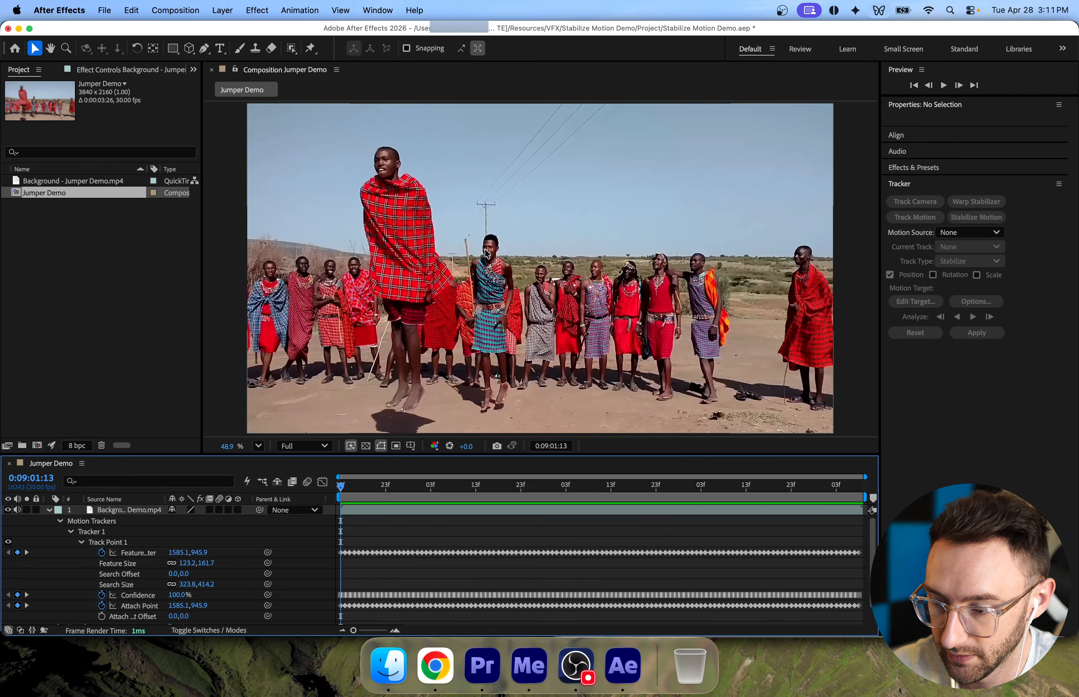
key(space)
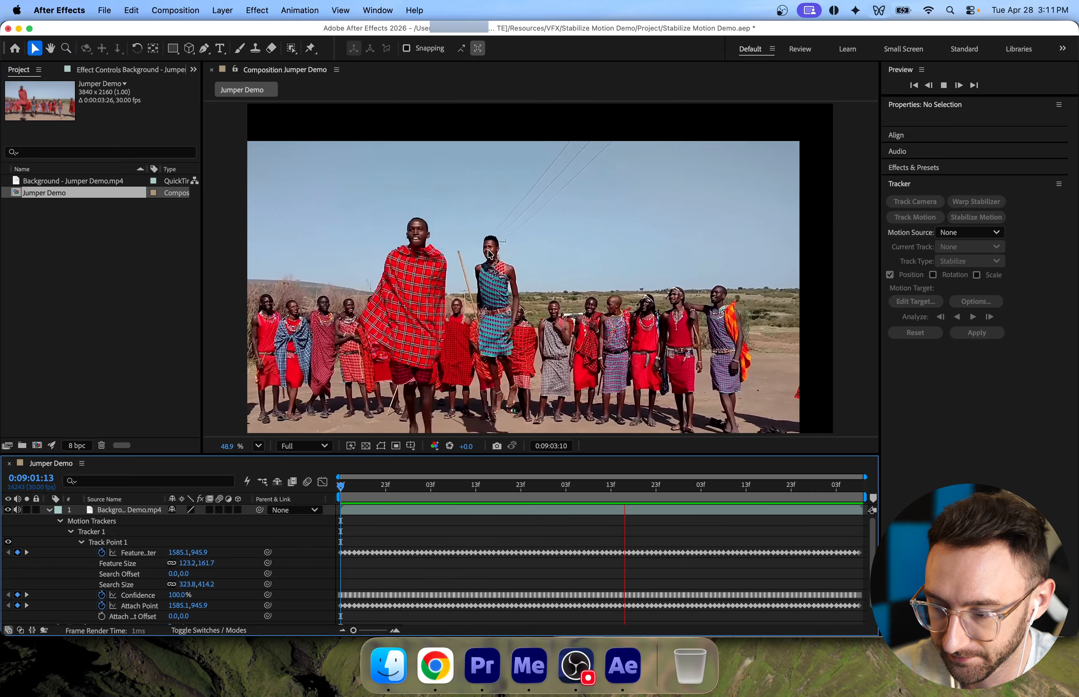
key(space)
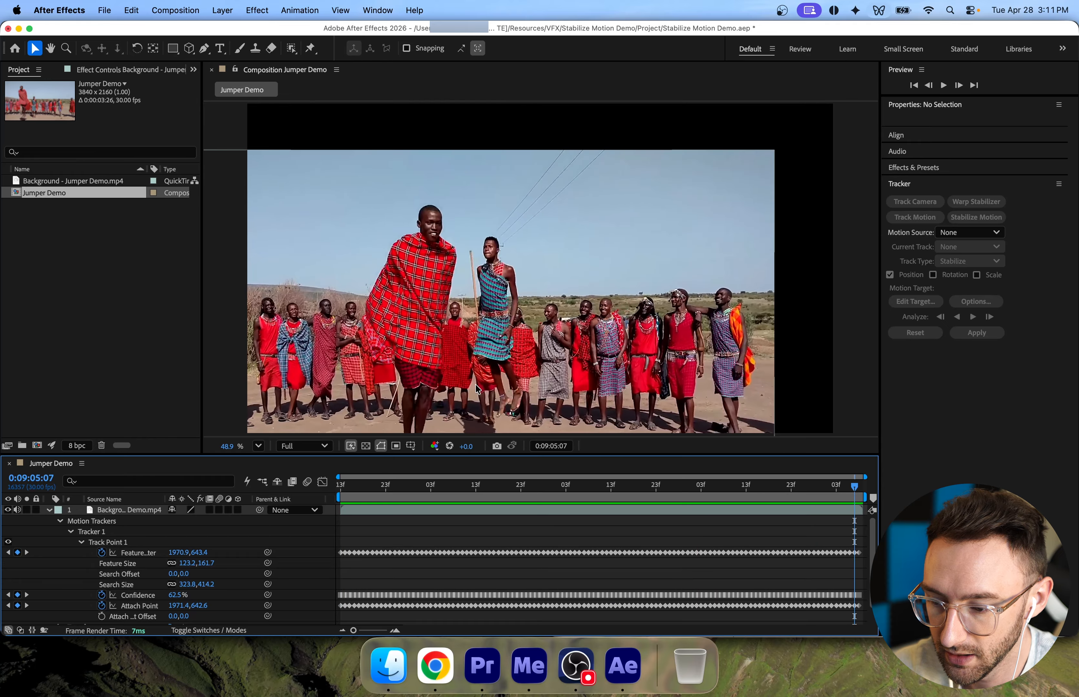
key(Home)
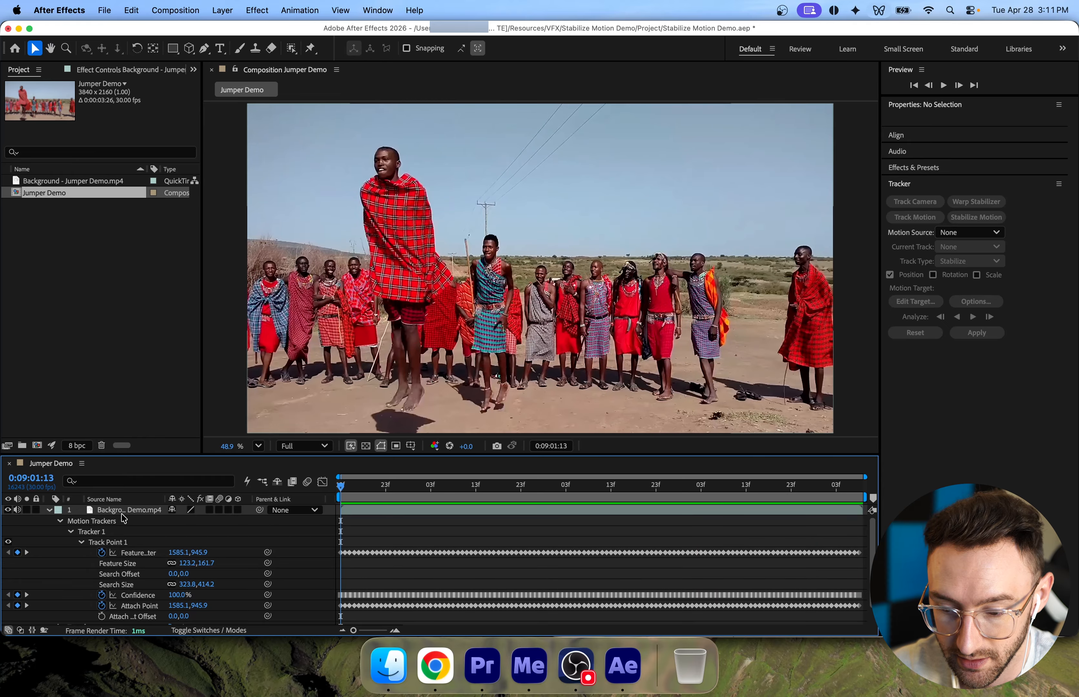
Scale the background layer to 127% and reposition it in the frame to cover the exposed black edges.
click(129, 511)
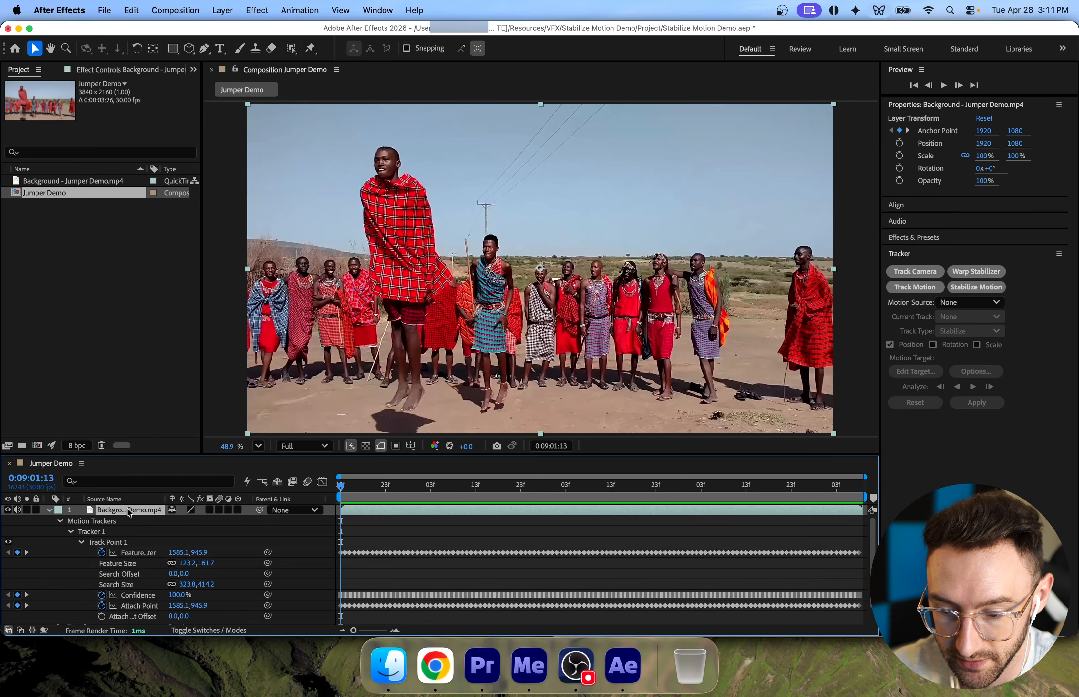
key(s)
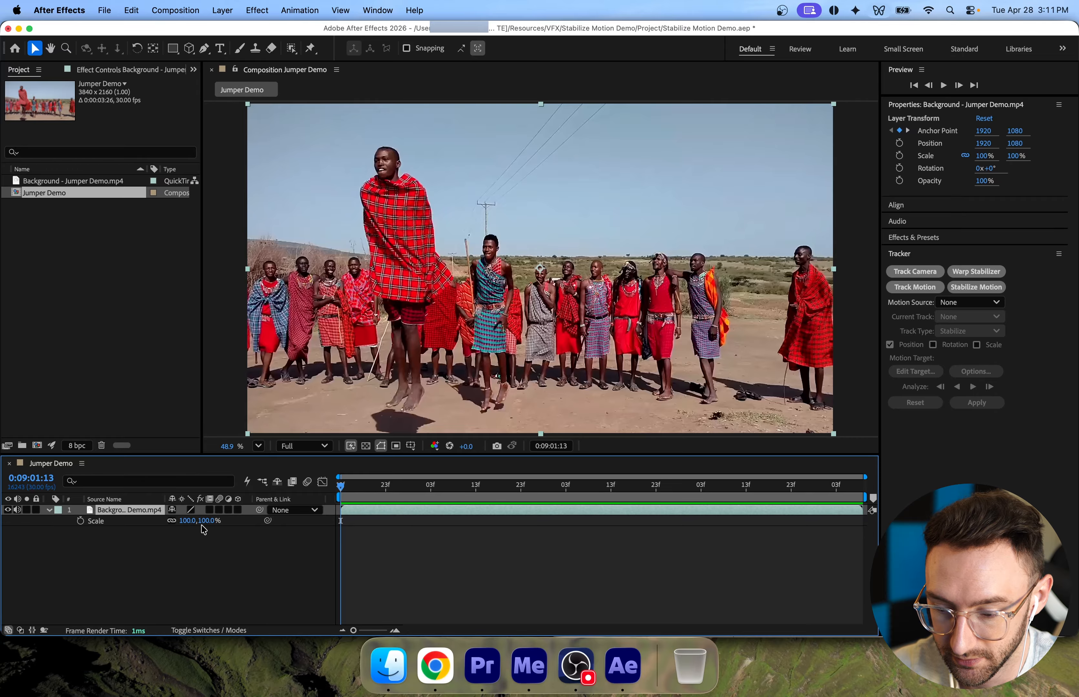
drag(206, 521, 221, 521)
drag(478, 363, 544, 338)
click(465, 561)
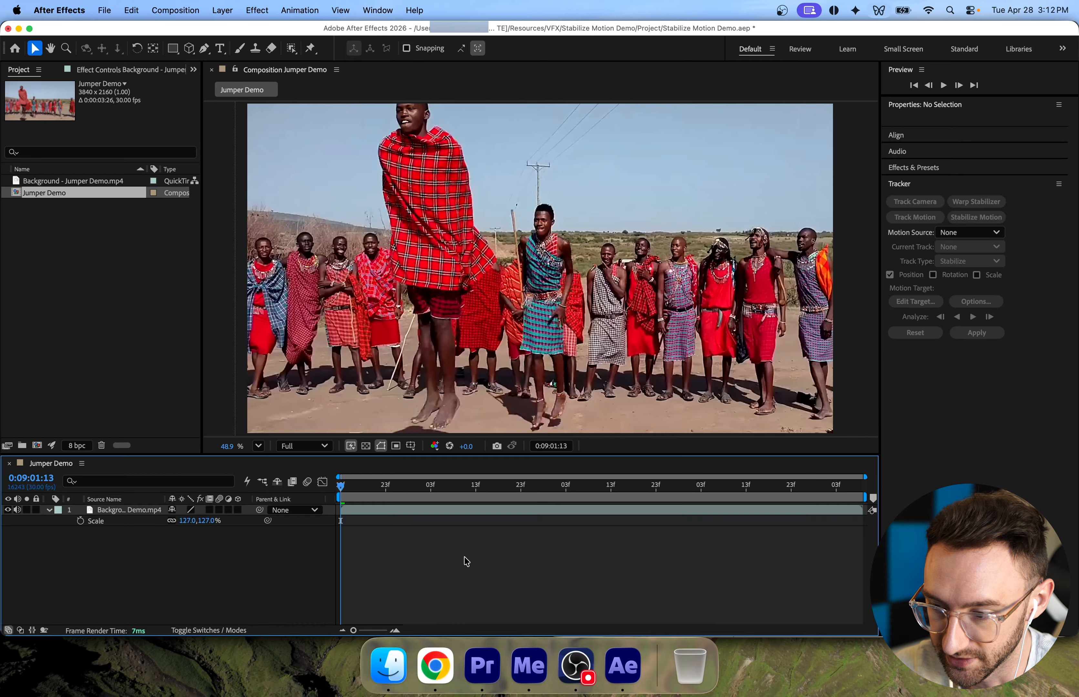
Play back the enlarged composition to check its edge coverage, stopping at 0:09:01:24.
key(space)
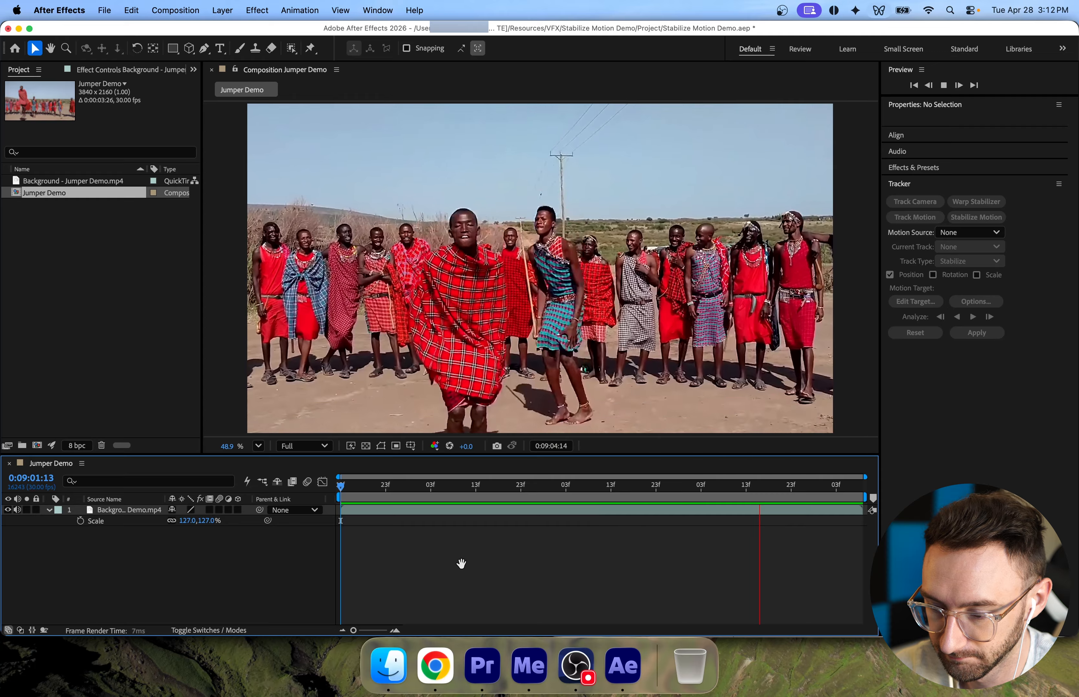
key(space)
key(space)
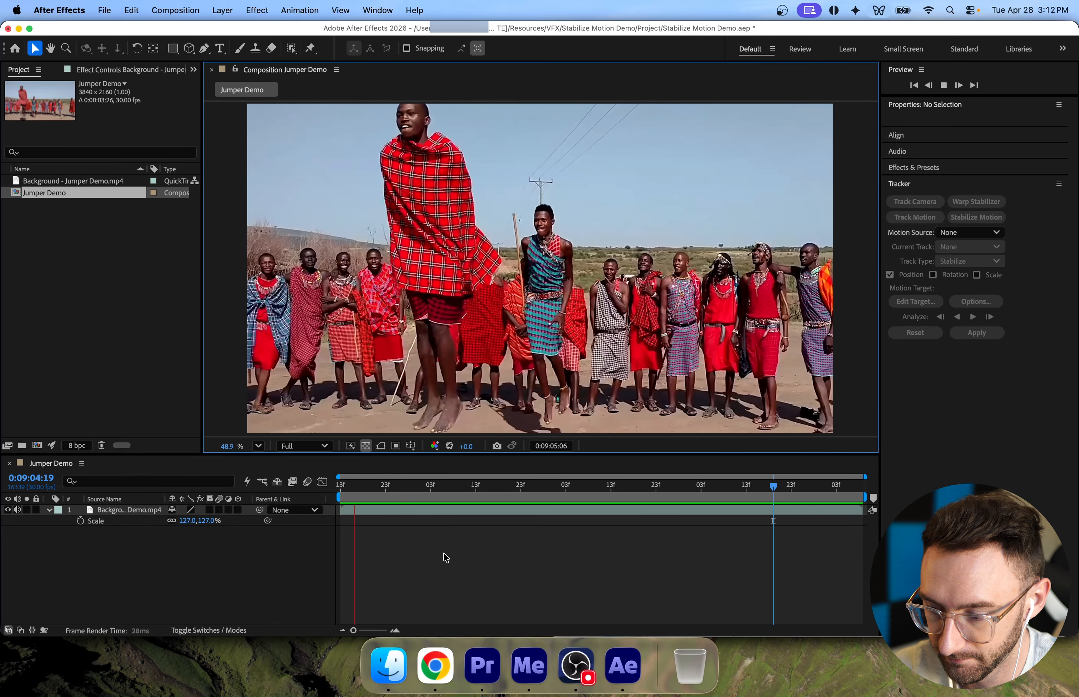
click(393, 490)
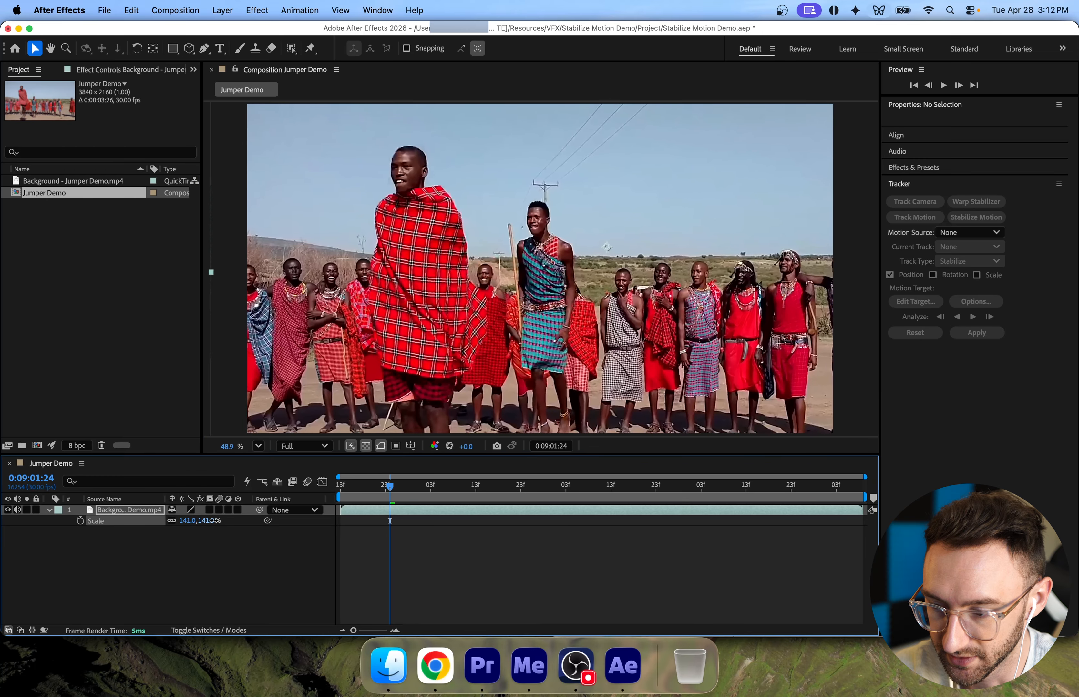